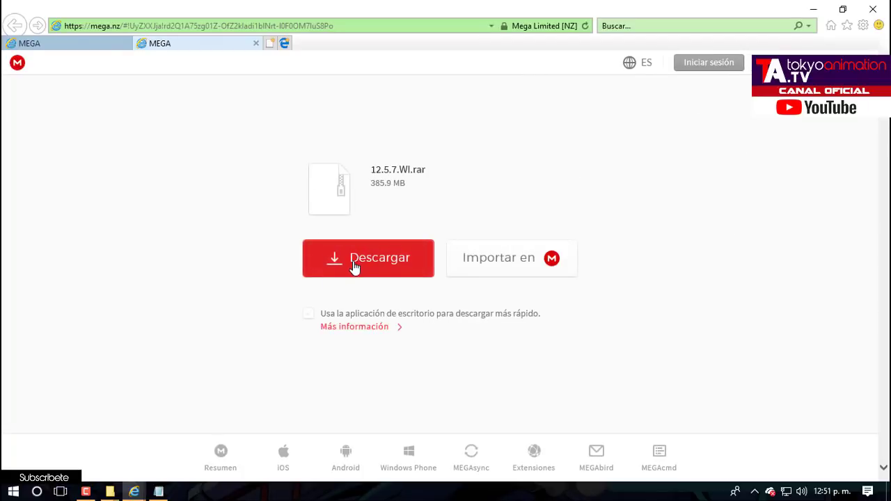
Close the MEGA download page for 12.5.7.WI.rar and the caliente.mx browser window.
left_click(873, 9)
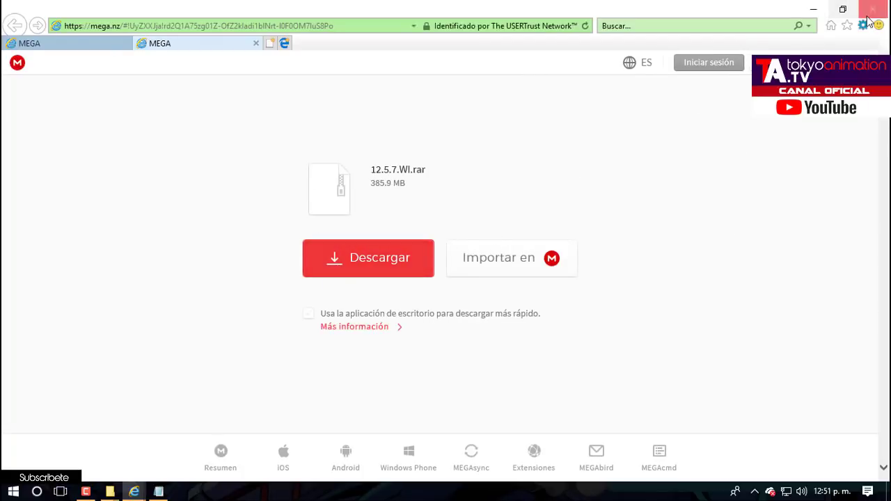
left_click(430, 254)
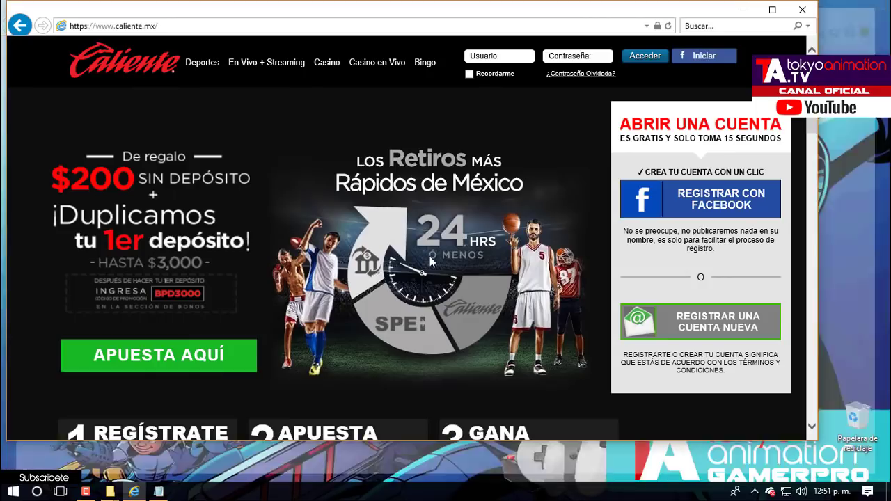
left_click(802, 9)
mouse_move(110, 489)
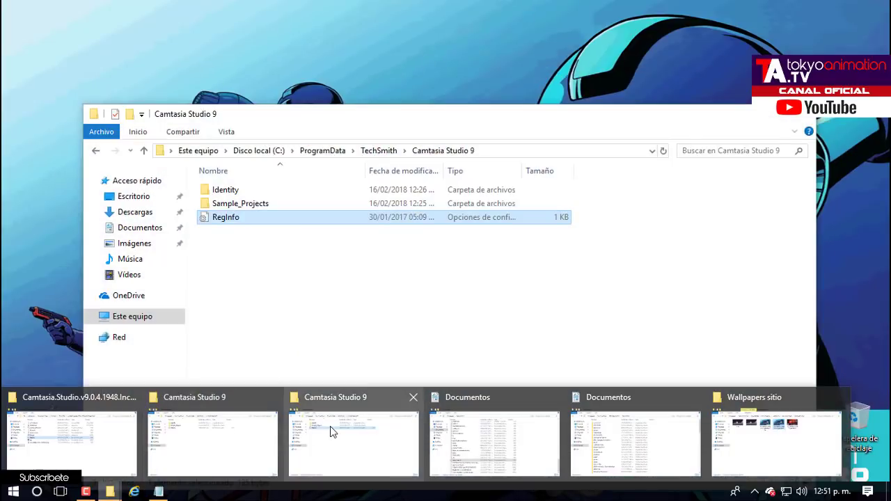
left_click(330, 426)
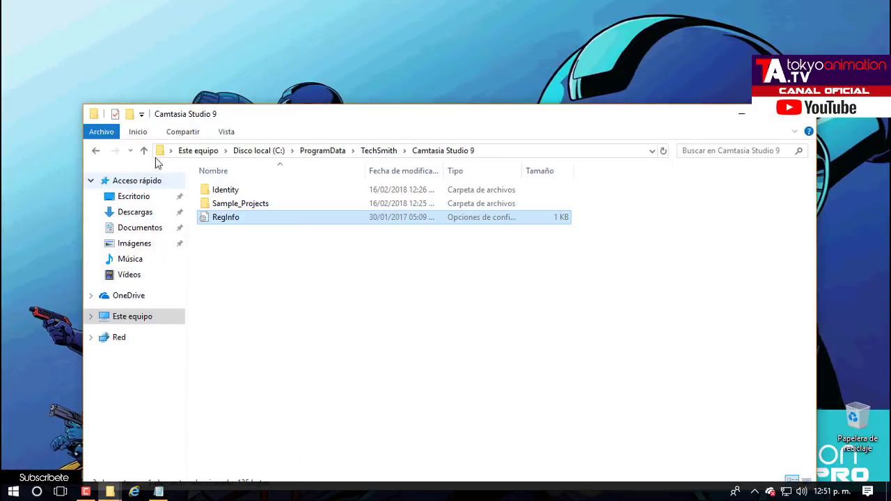
left_click(146, 152)
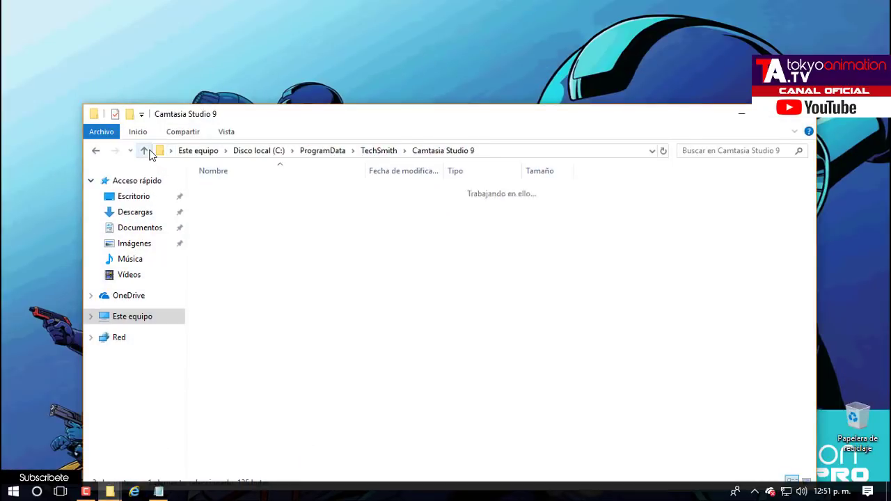
left_click(110, 491)
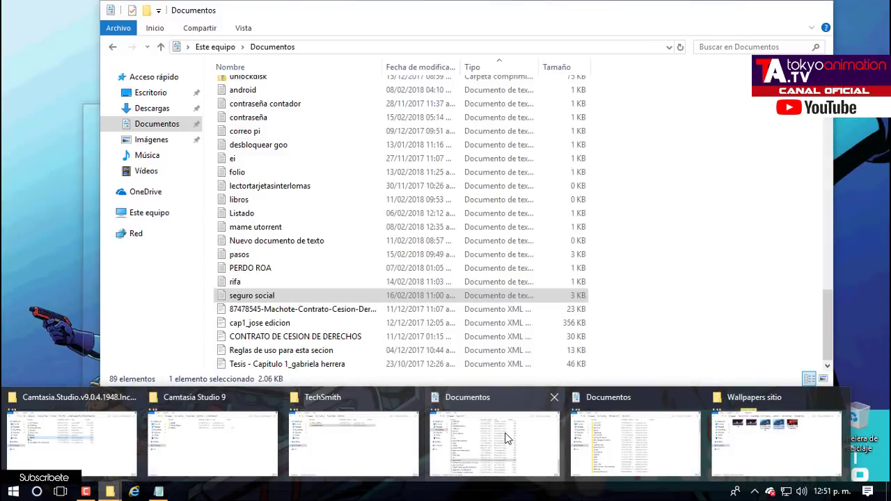
left_click(602, 438)
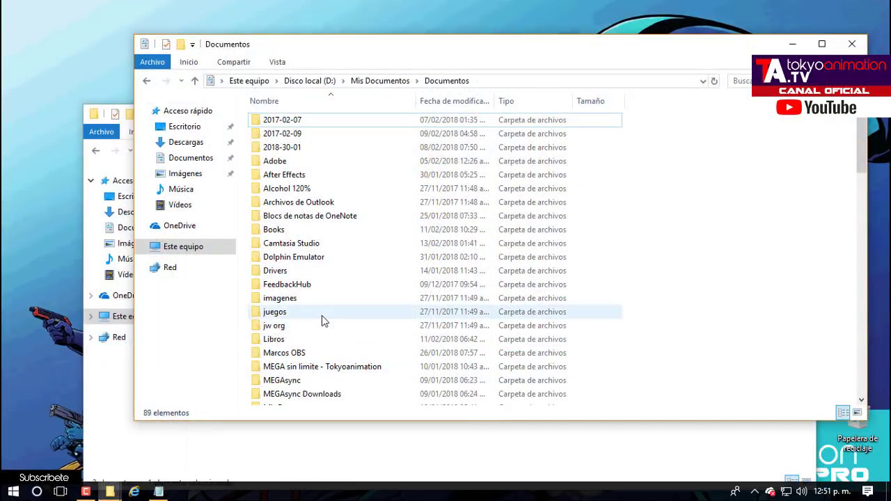
Switch to the Camtasia.Studio.v9.0.4.1948.Incl.Keygen-TSZ folder window and go up to the Instalación folder.
left_click(110, 491)
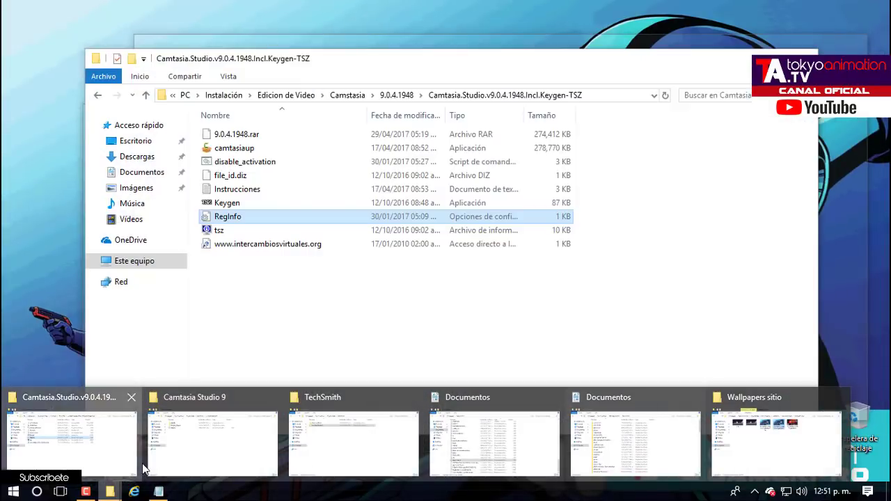
left_click(136, 466)
left_click(146, 95)
left_click(145, 95)
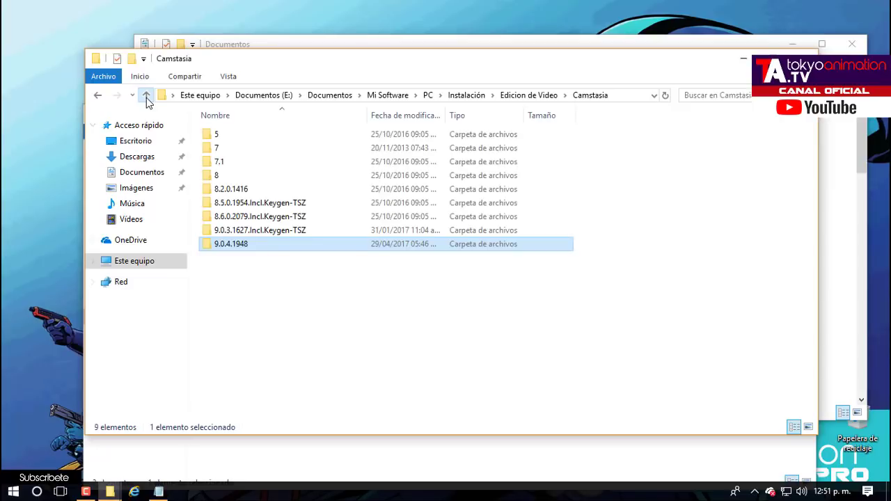
left_click(145, 95)
left_click(145, 95)
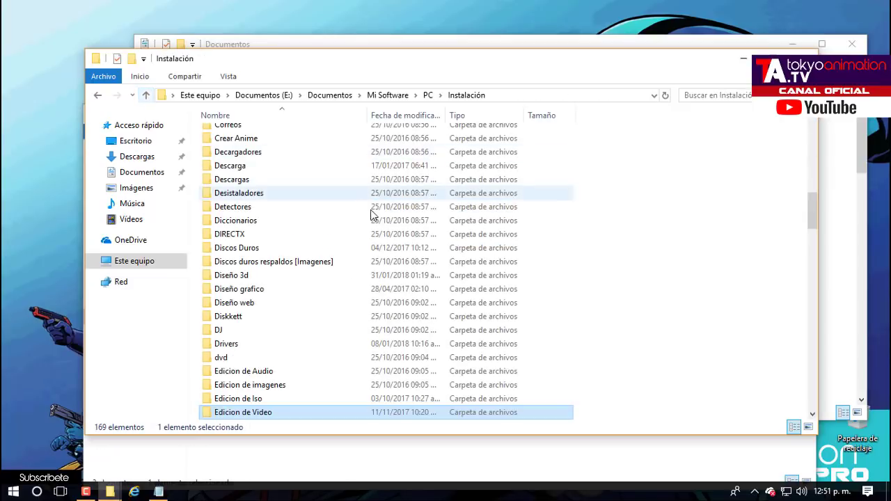
Open the VMware Workstation 12.1.0 folder under Equipos Virtuales\Vmware and run the installer VMware-workstation-full-12.1.0-3272444.
scroll(372, 213, "down", 3)
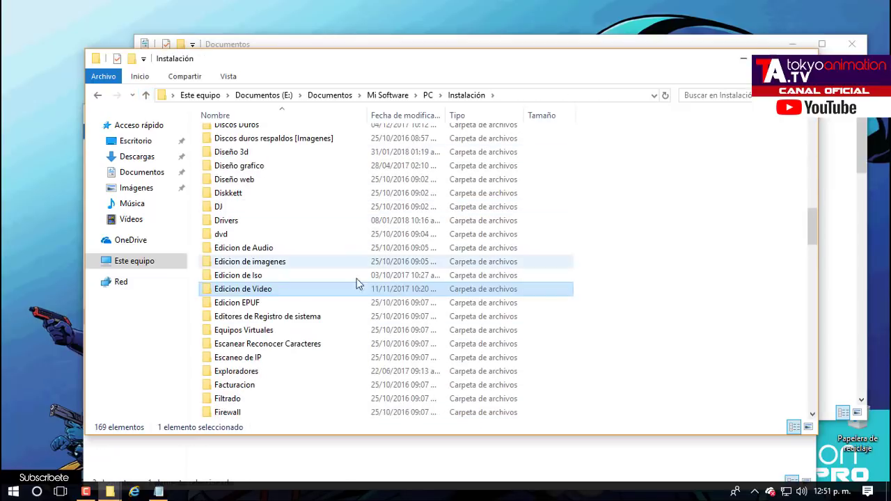
double_click(287, 330)
double_click(233, 148)
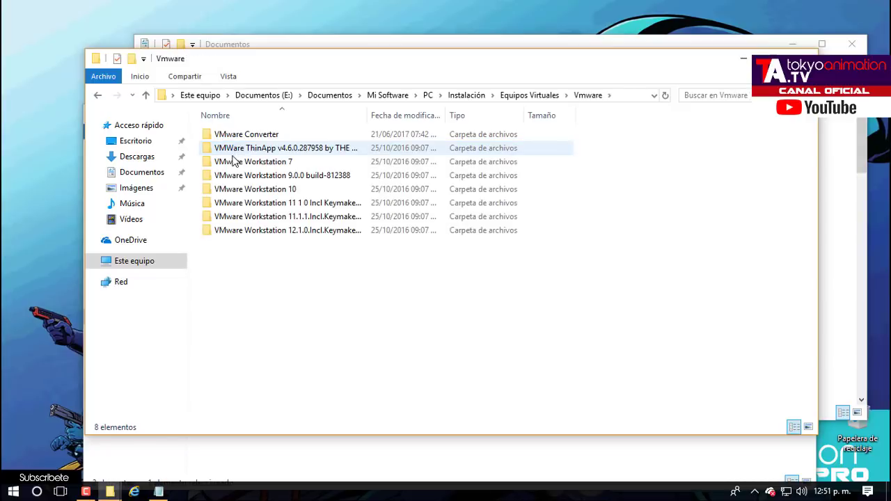
double_click(254, 230)
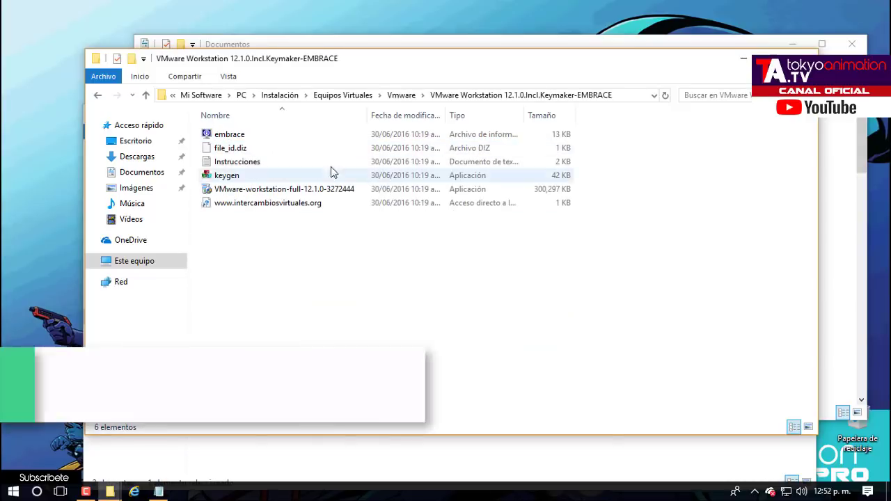
left_click(291, 192)
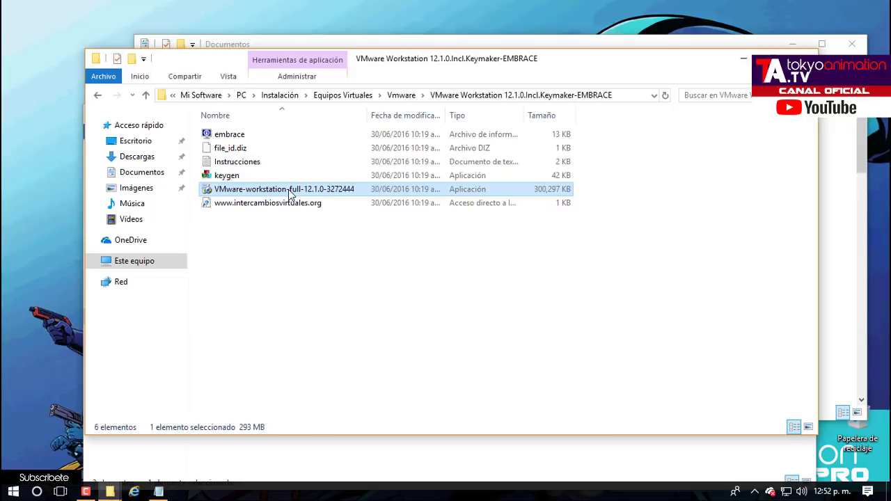
double_click(291, 193)
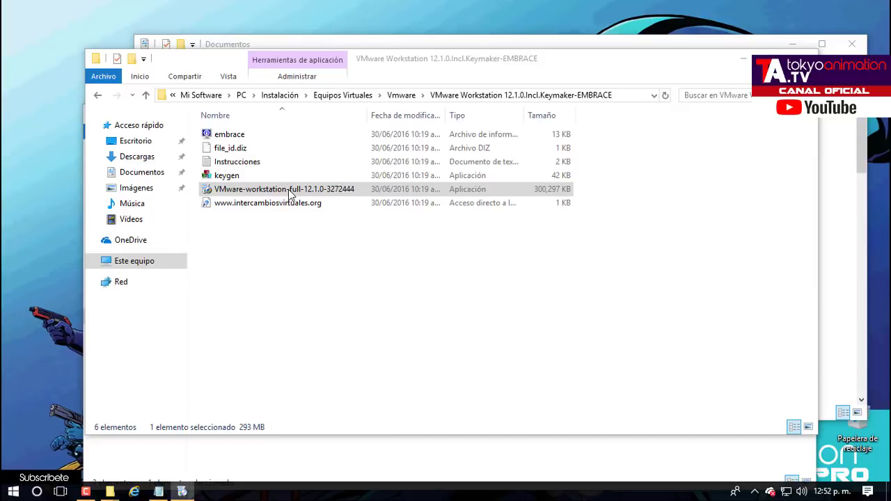
Copy the licence serial from the Instrucciones text file and close the file.
double_click(237, 162)
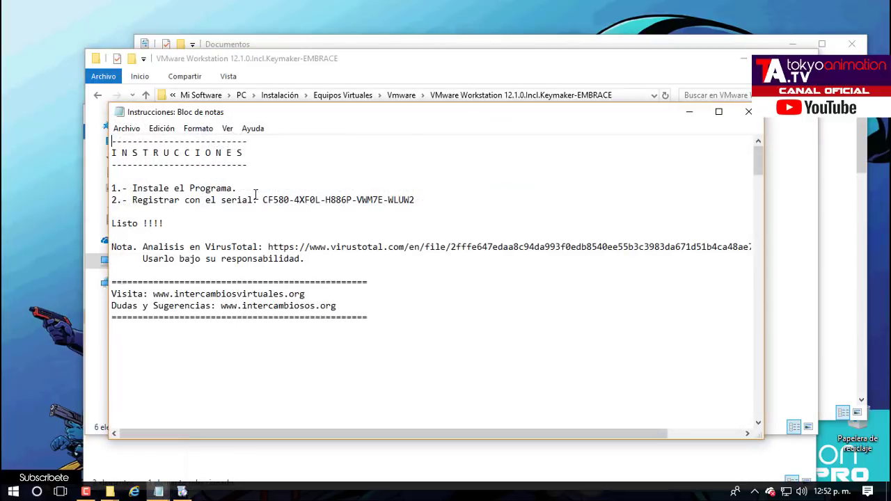
left_click_drag(420, 200, 259, 200)
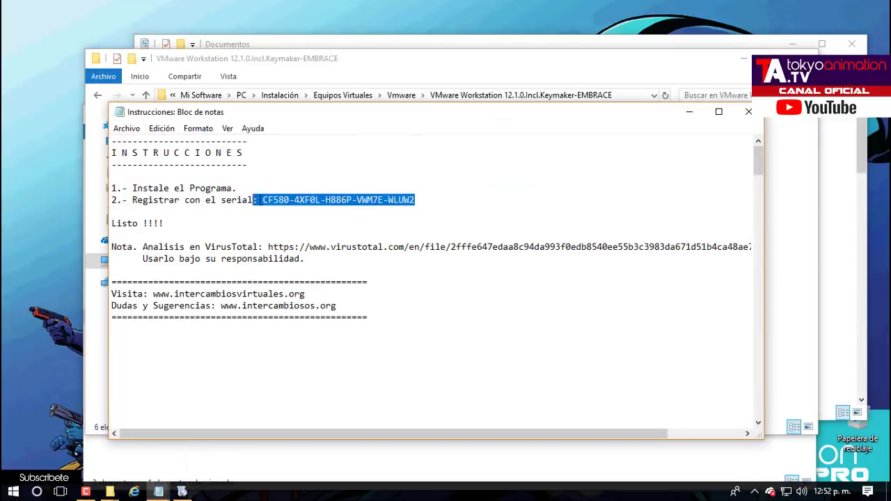
right_click(266, 202)
left_click(349, 247)
left_click(750, 112)
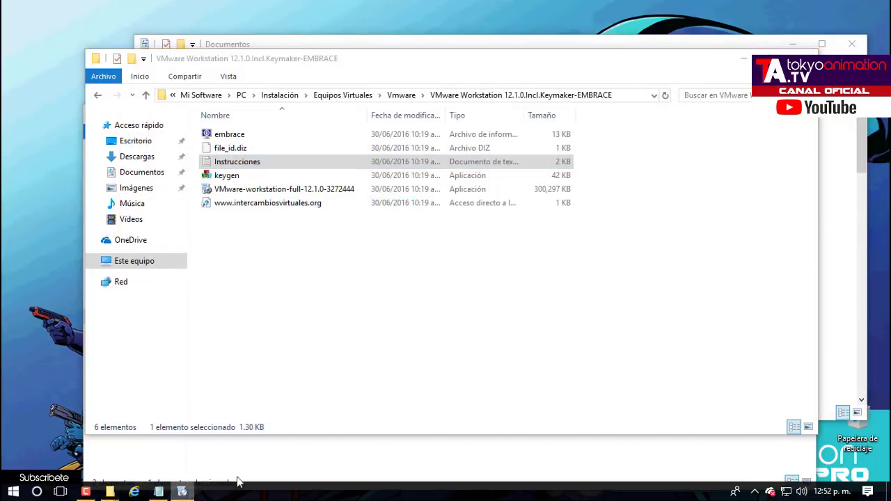
Minimize the open VMware, Documentos and TechSmith folder windows to clear the desktop.
left_click(743, 59)
left_click(791, 44)
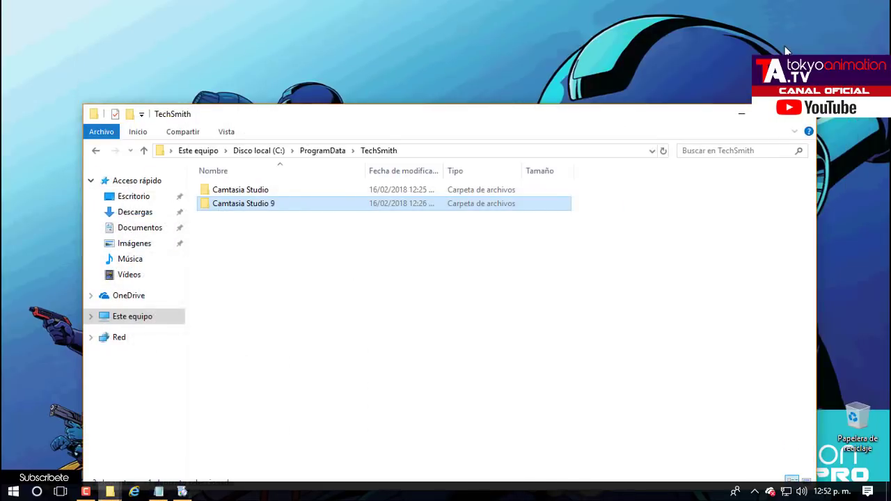
left_click(742, 114)
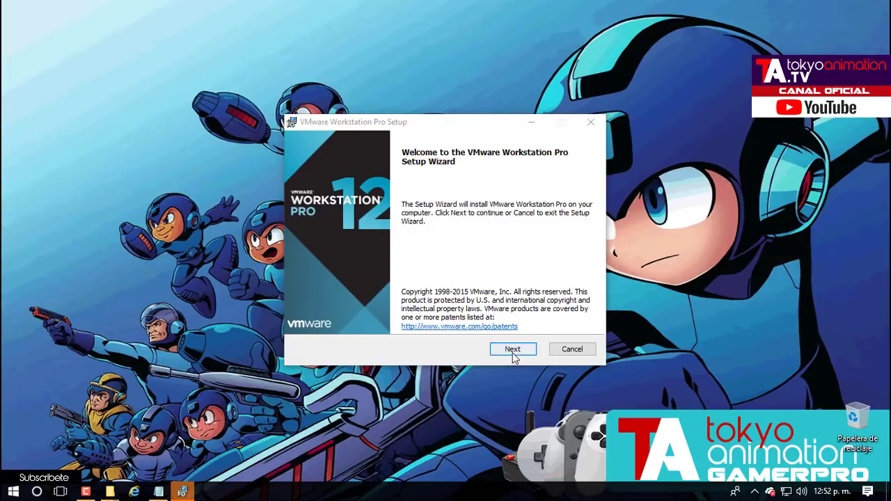
Accept the licence agreement in the VMware Workstation Pro setup and continue with the default installation folder, without the Enhanced Keyboard Driver.
left_click(513, 352)
left_click(394, 318)
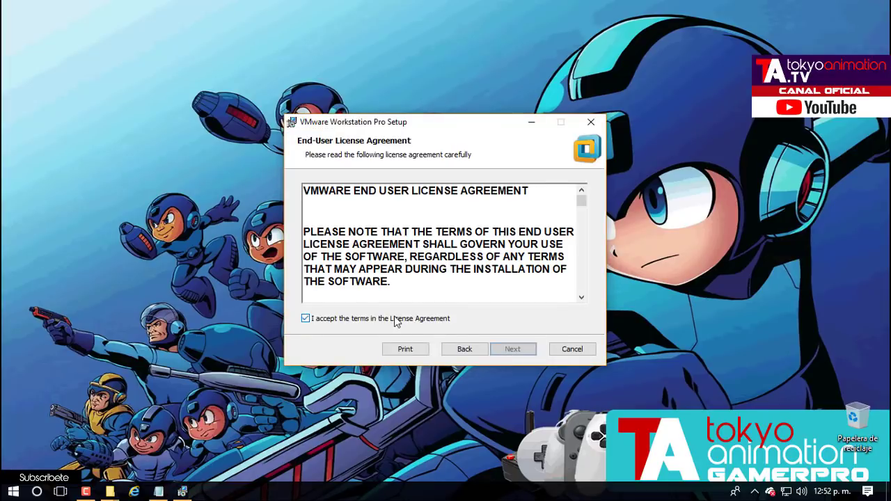
left_click(521, 354)
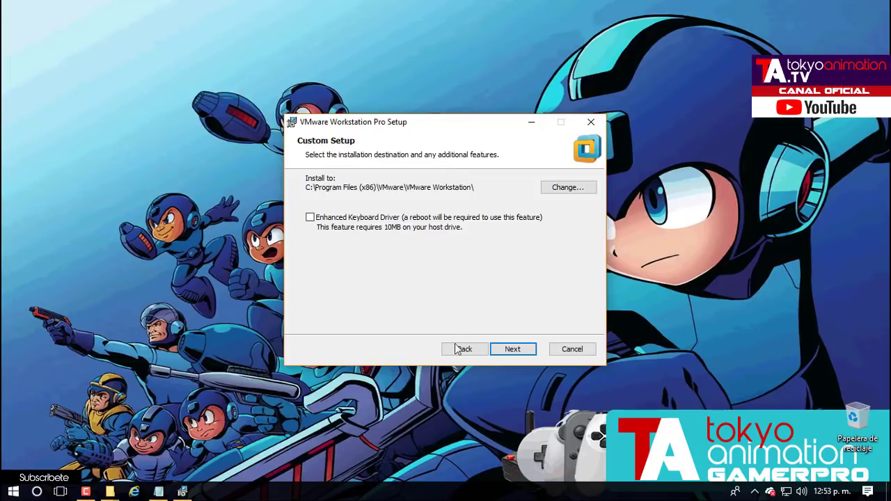
left_click(513, 349)
Turn off checking for product updates on startup and the Help improve VMware Workstation Pro option, and continue the setup.
left_click(391, 197)
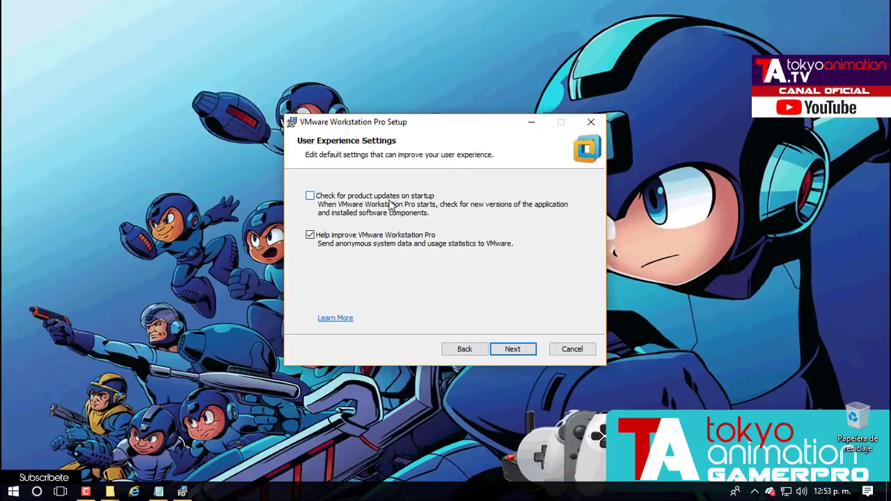
left_click(344, 236)
left_click(425, 239)
left_click(338, 237)
left_click(511, 351)
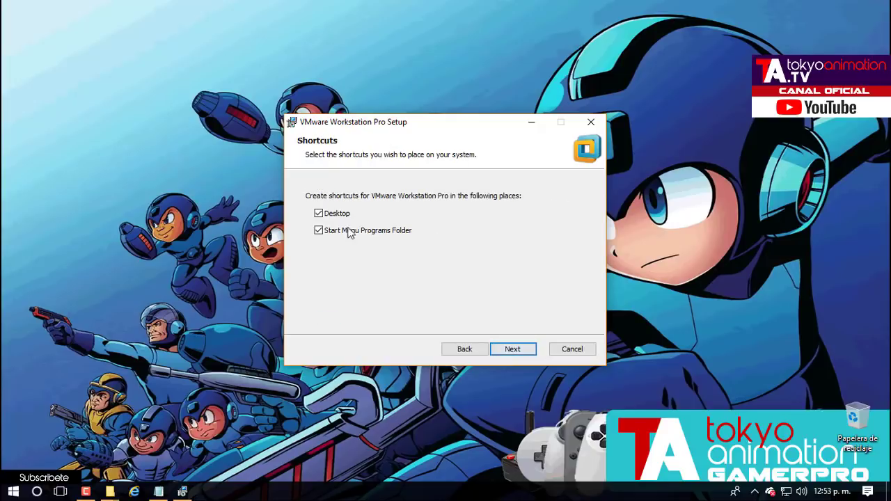
Keep the Desktop and Start Menu Programs Folder shortcuts and start the installation.
left_click(522, 351)
left_click(514, 350)
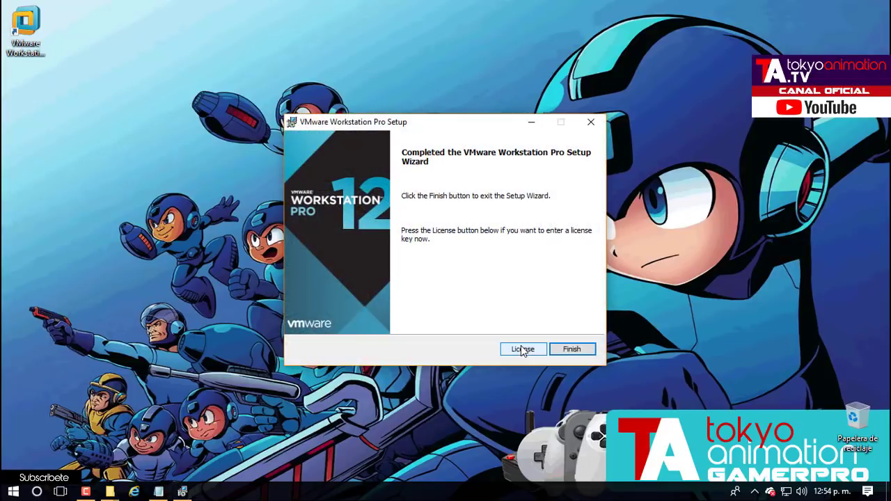
Paste the copied licence key into the setup's License Key field, submit it and finish the setup wizard.
left_click(523, 350)
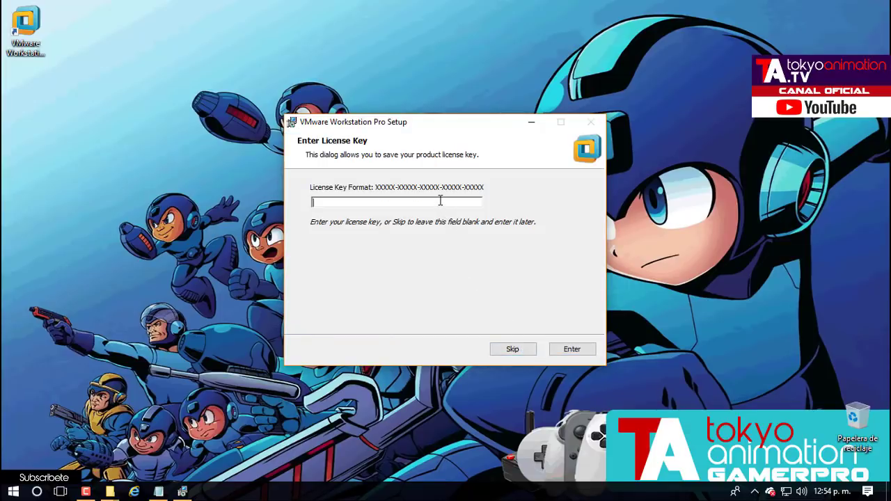
key("ctrl+v")
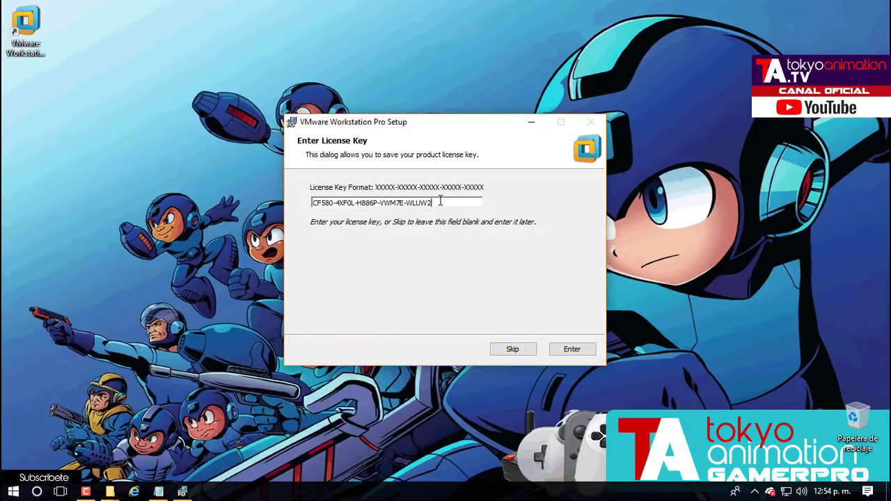
left_click(572, 348)
left_click(573, 349)
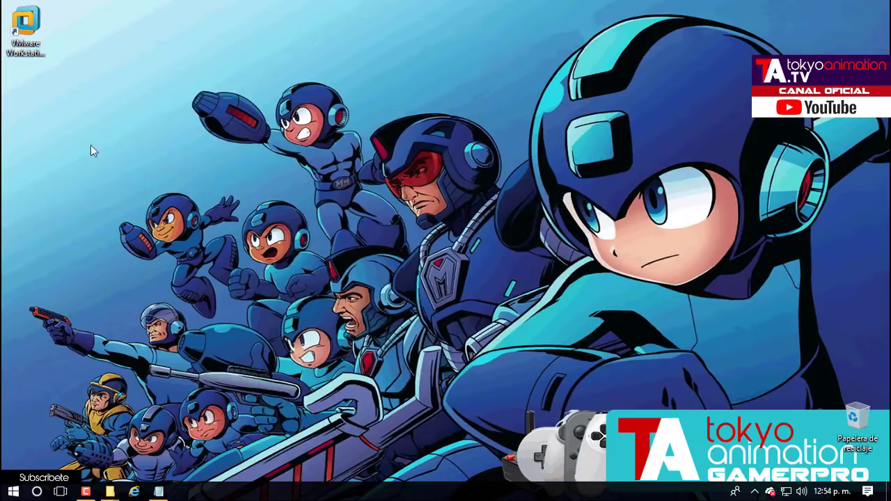
Launch VMware Workstation in a maximized window and start a new virtual machine with the Custom (advanced) configuration.
double_click(28, 47)
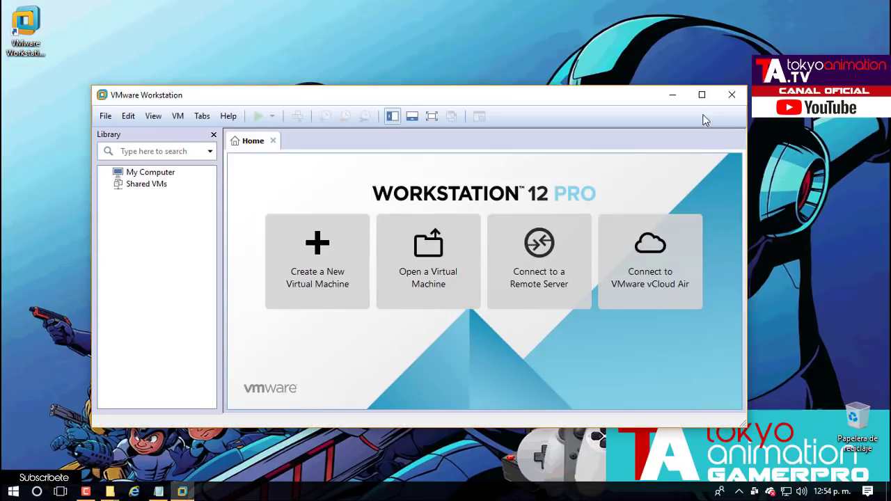
left_click(702, 95)
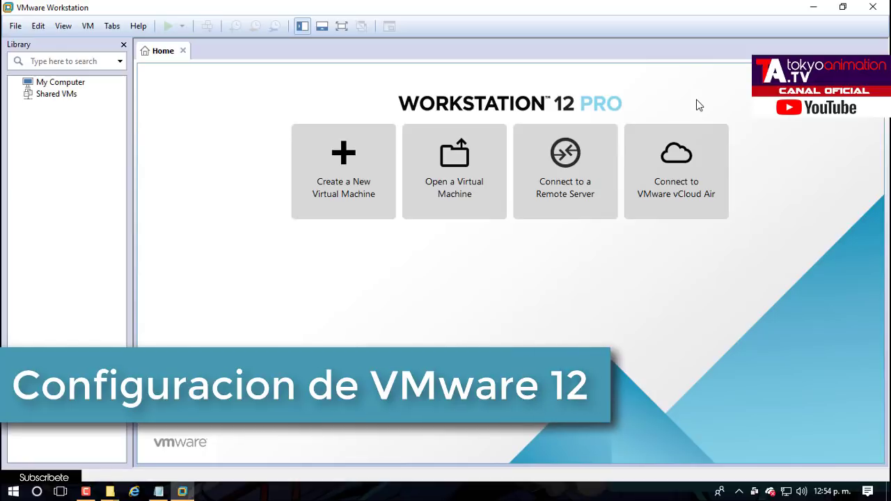
left_click(328, 161)
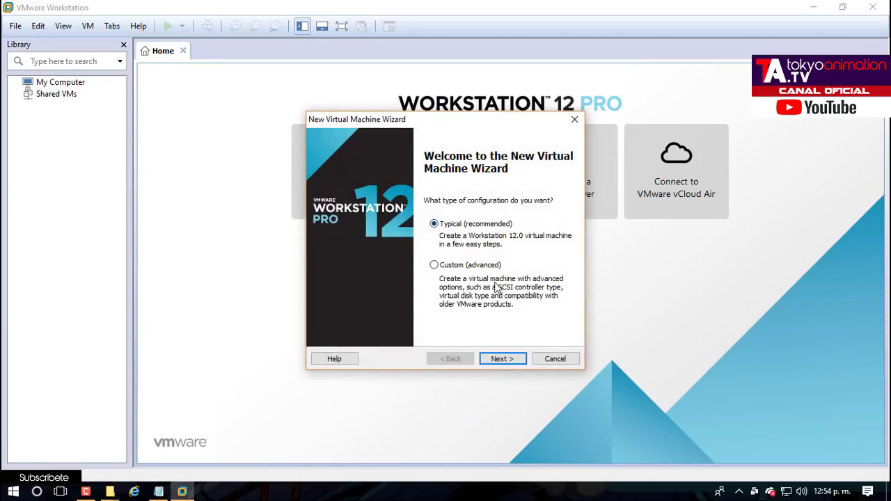
left_click(490, 269)
left_click(499, 360)
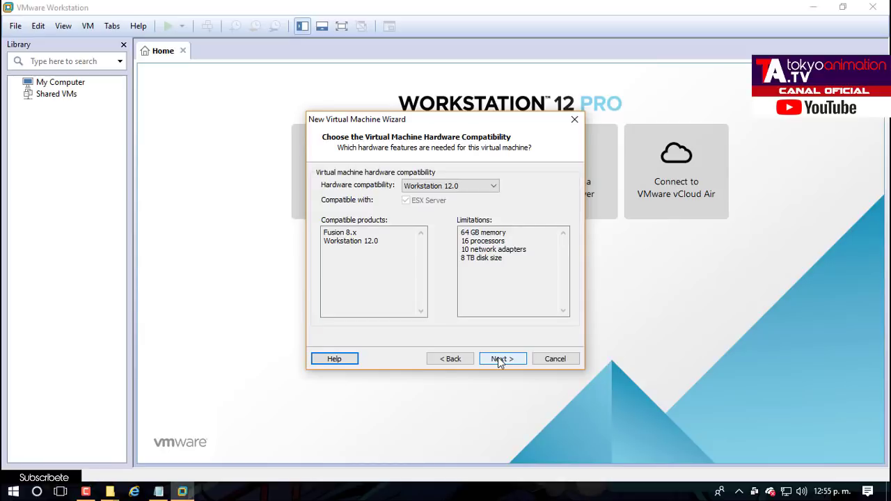
Set the new virtual machine's hardware compatibility to Workstation 10.x.
left_click(490, 185)
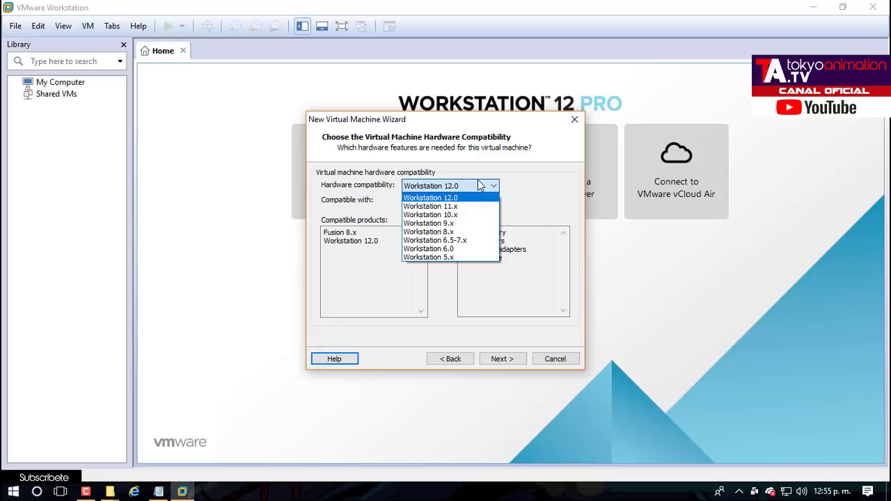
left_click(471, 214)
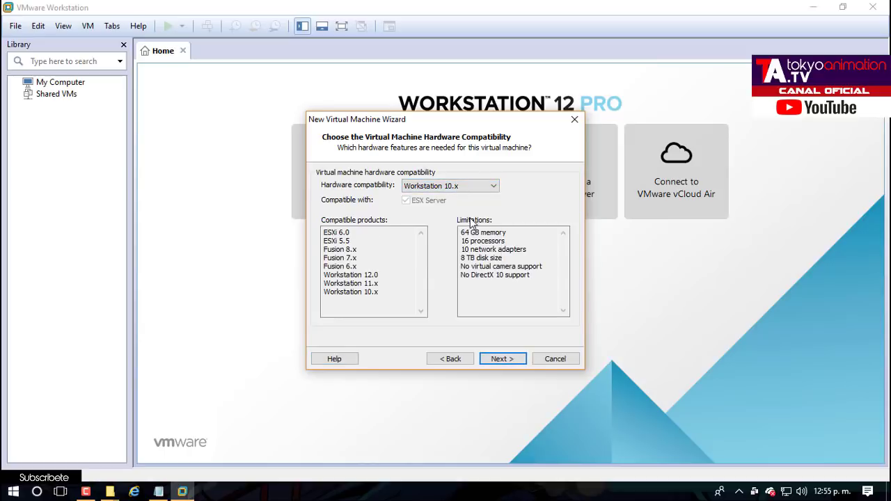
left_click(475, 186)
left_click(476, 186)
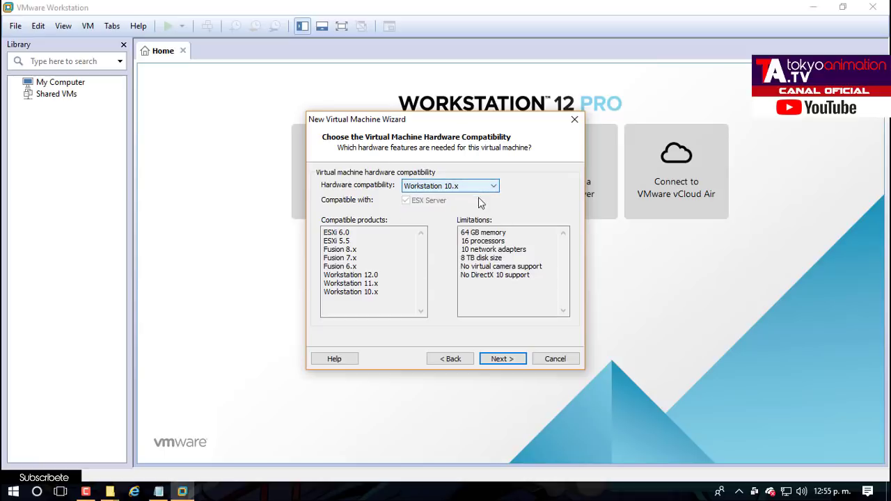
Try Workstation 12.0 as the hardware compatibility and return the setting to Workstation 10.x.
left_click(481, 186)
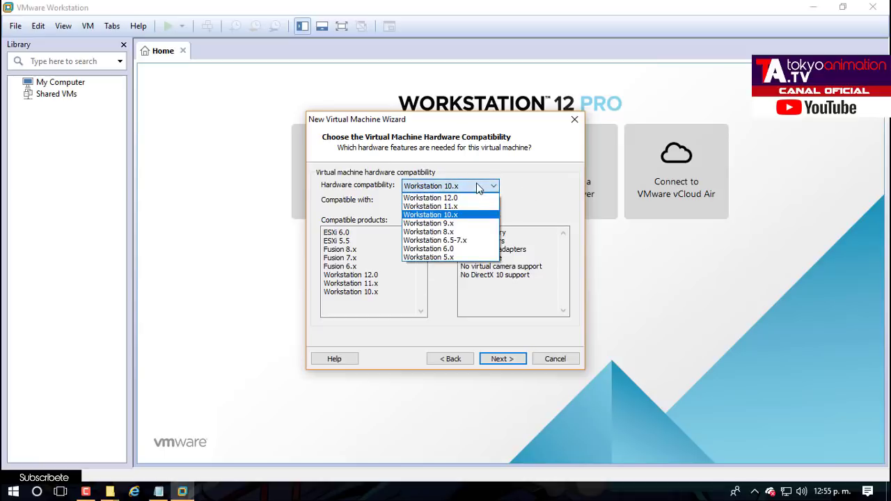
left_click(473, 197)
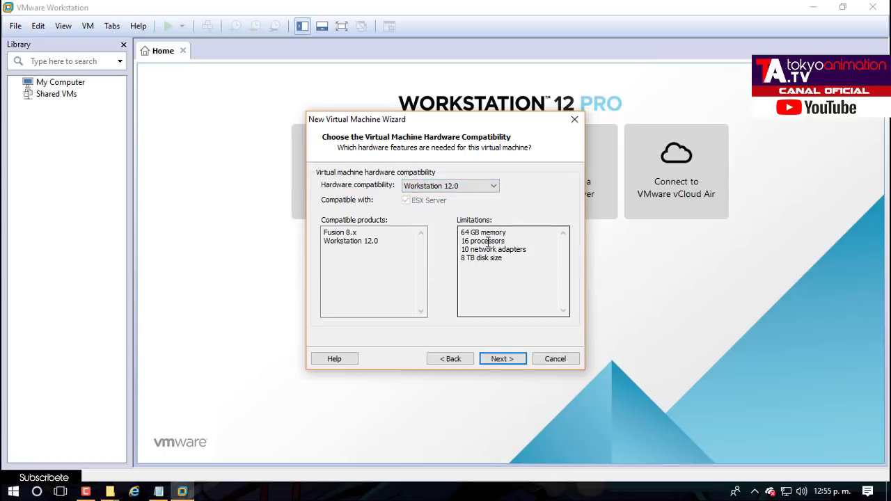
left_click(487, 187)
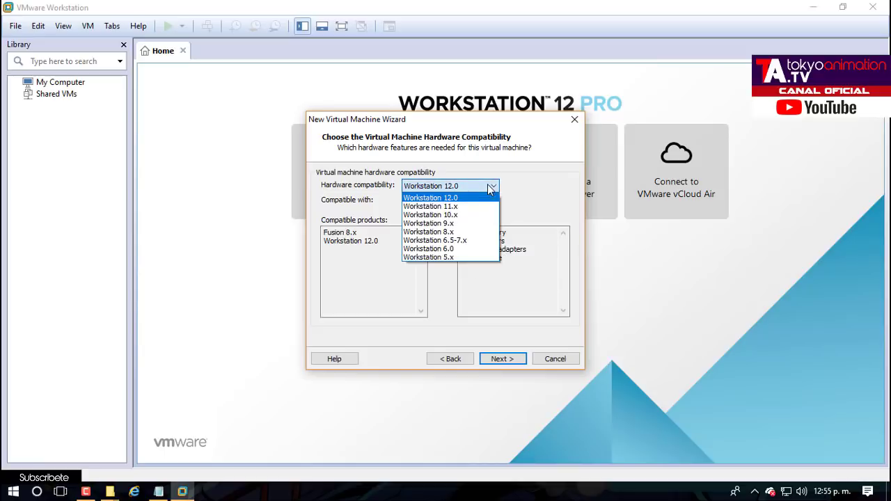
left_click(467, 215)
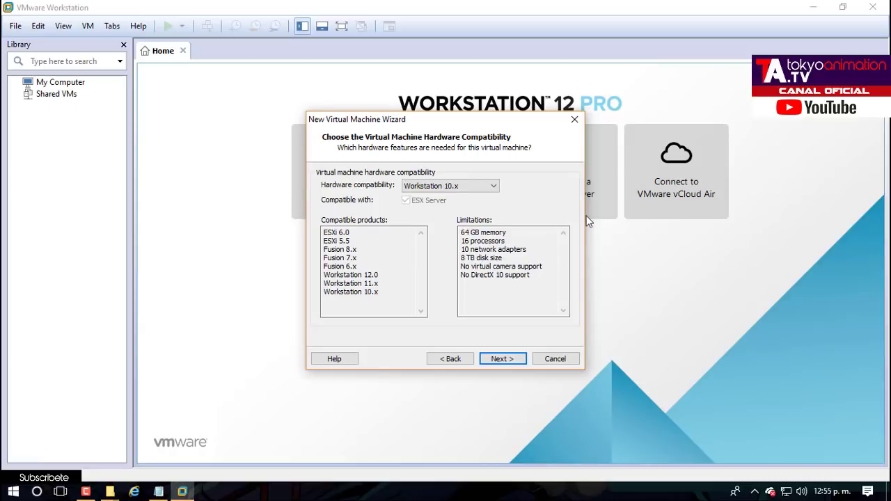
Accept the hardware compatibility, choose installation from an installer disc image file (iso), and browse to the Documentos (E:) drive.
left_click(508, 362)
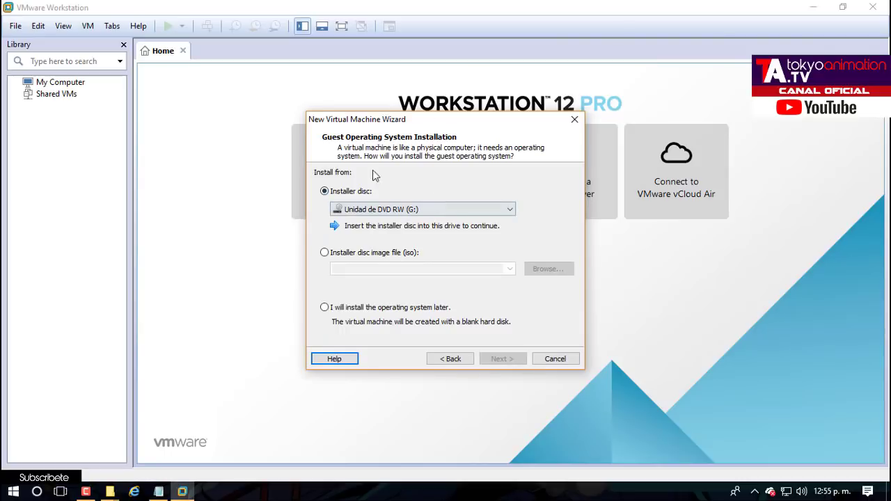
left_click(406, 253)
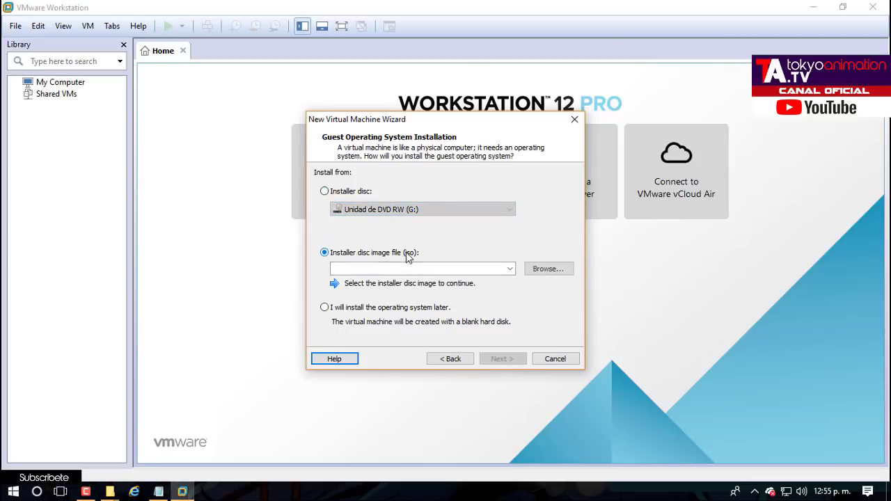
left_click(537, 270)
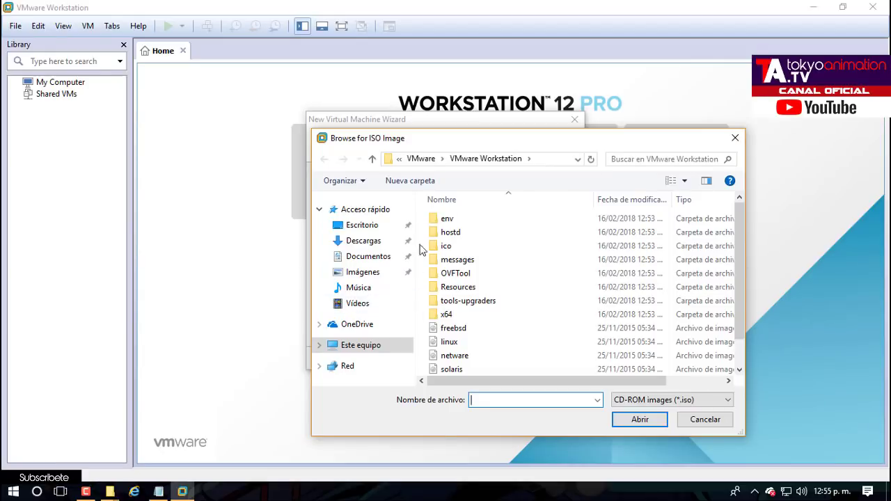
scroll(743, 310, "down", 1)
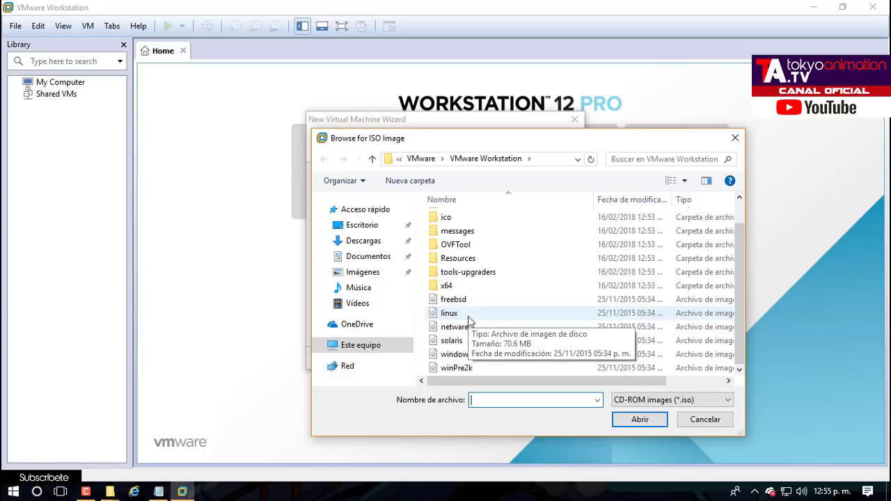
left_click(359, 346)
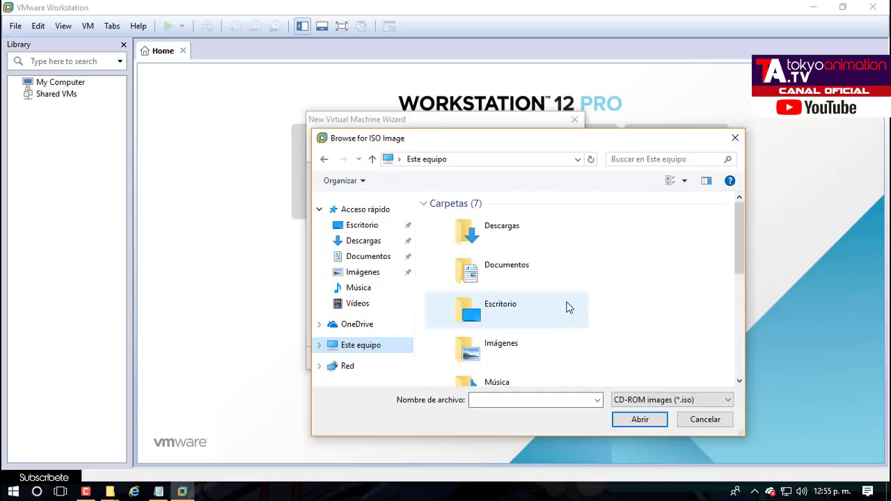
scroll(567, 307, "down", 5)
double_click(512, 319)
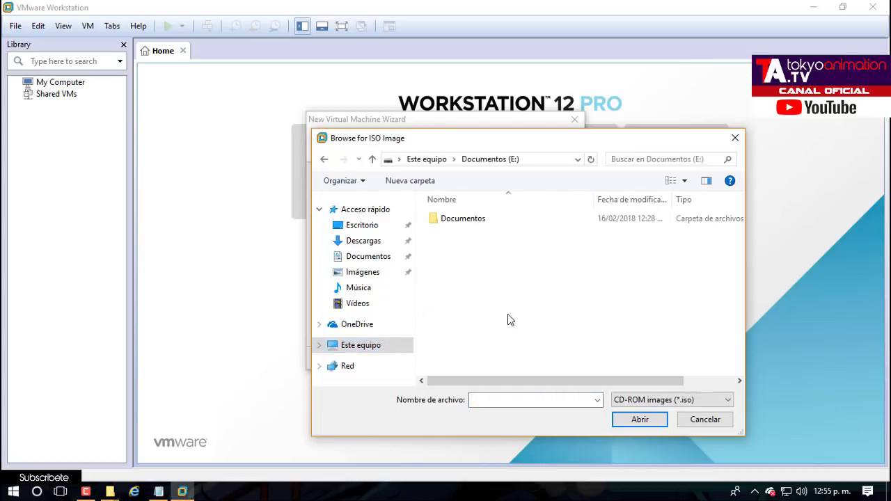
Open the folder Documentos\Mi Software\PC\Instalación\Sistemas Operativos in the ISO image browser.
double_click(464, 223)
double_click(477, 258)
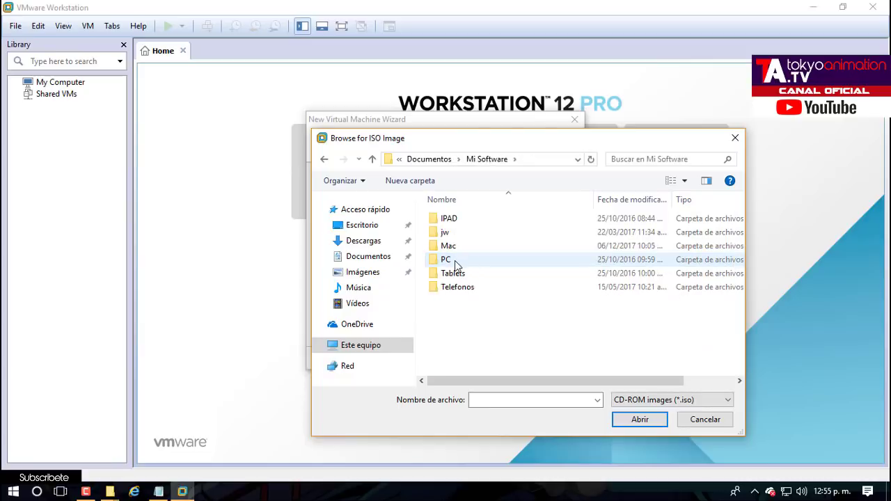
double_click(456, 260)
double_click(464, 219)
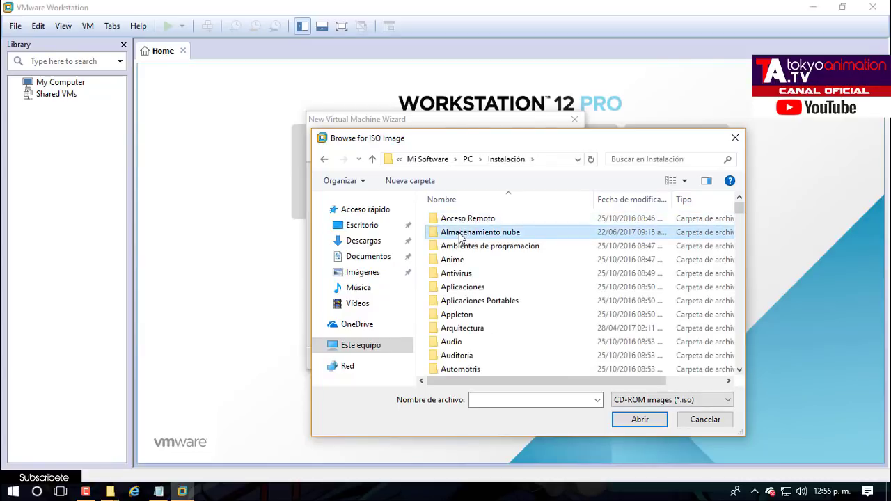
key("s")
key("i")
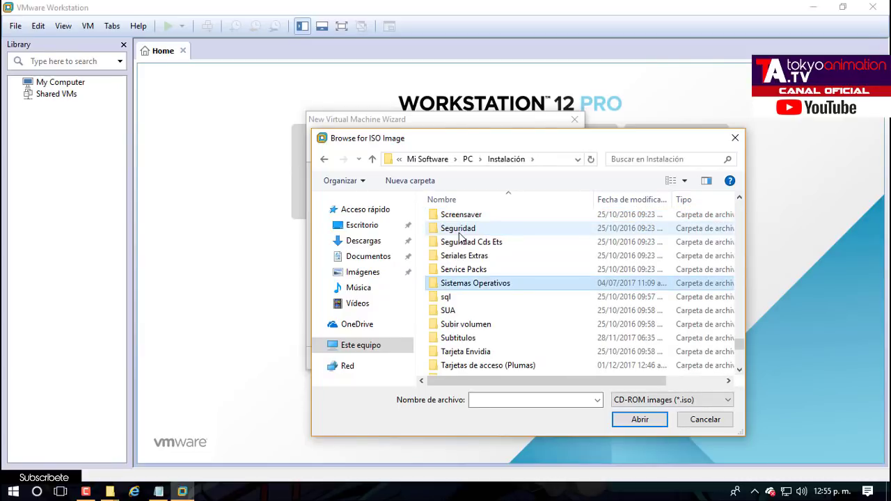
key("Return")
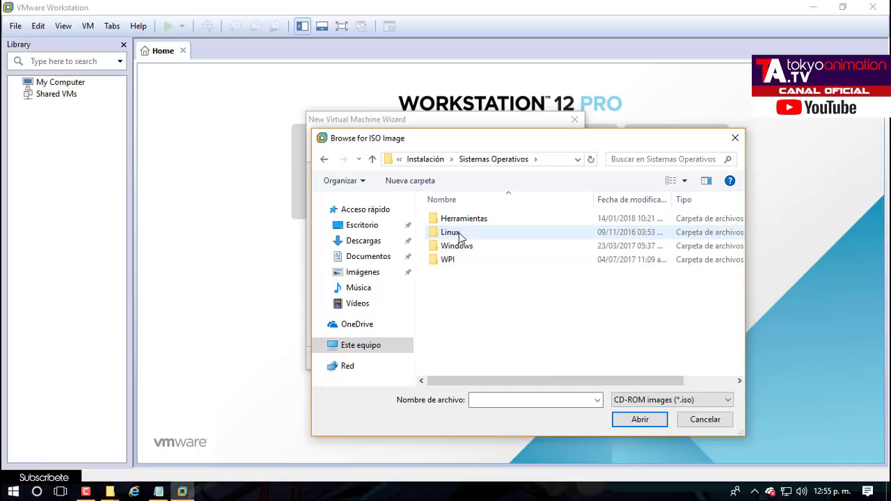
Load the Windows AIO Image ISO from Windows\7.- Windows 7\Isos\WIN.7.SP1.04.2015.ES (WIN32-WIN64) and accept it as the installation source.
double_click(453, 247)
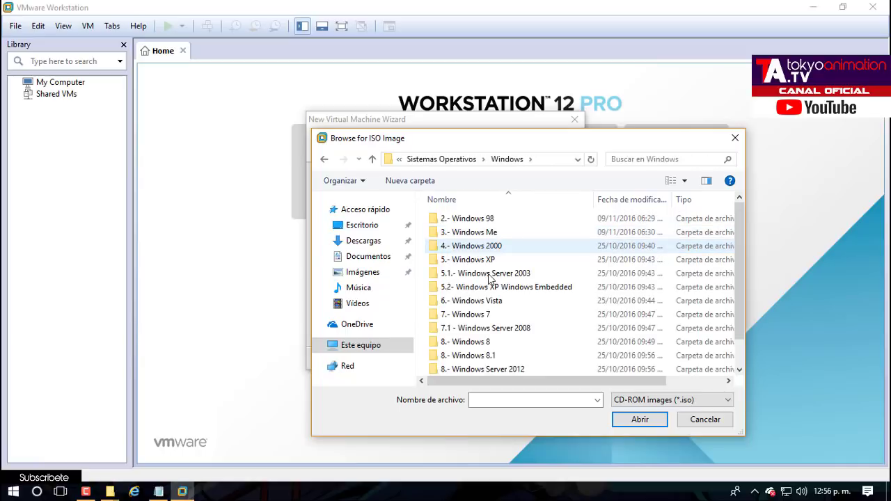
left_click(465, 315)
double_click(464, 315)
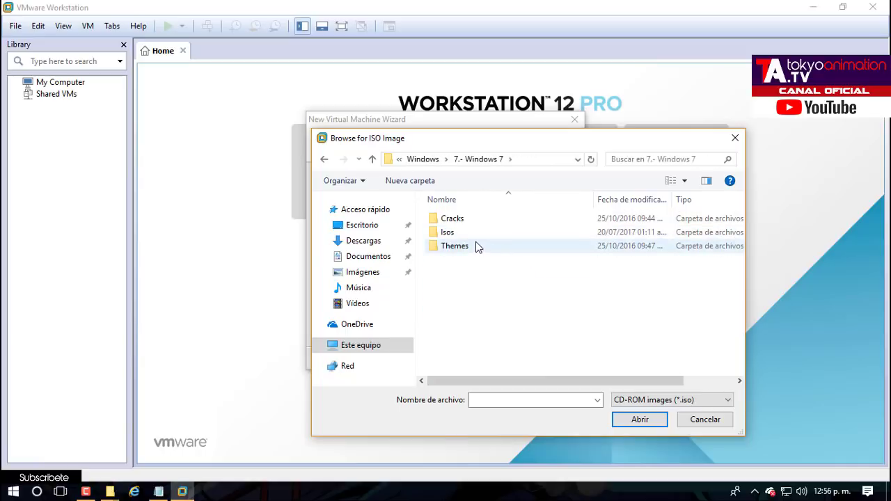
double_click(469, 235)
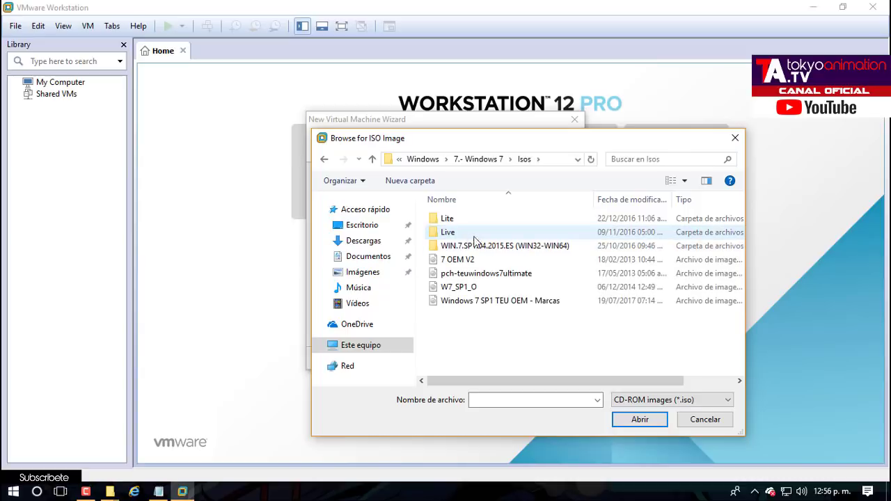
double_click(494, 248)
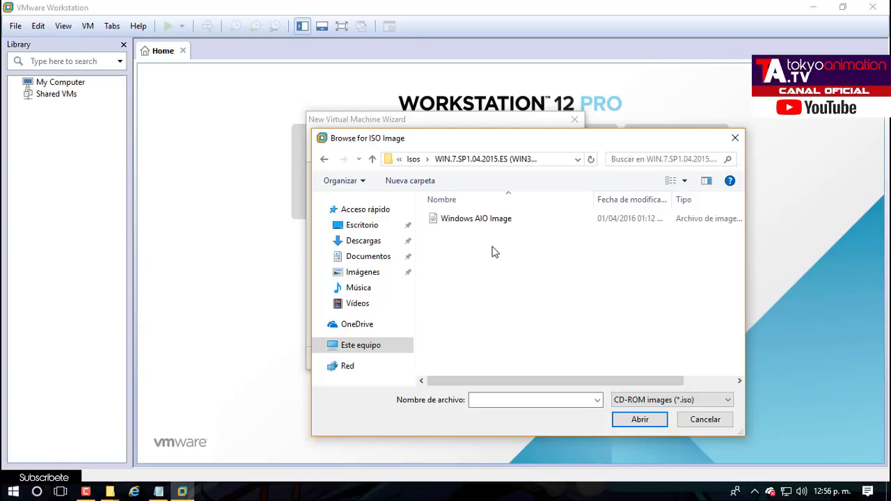
double_click(465, 219)
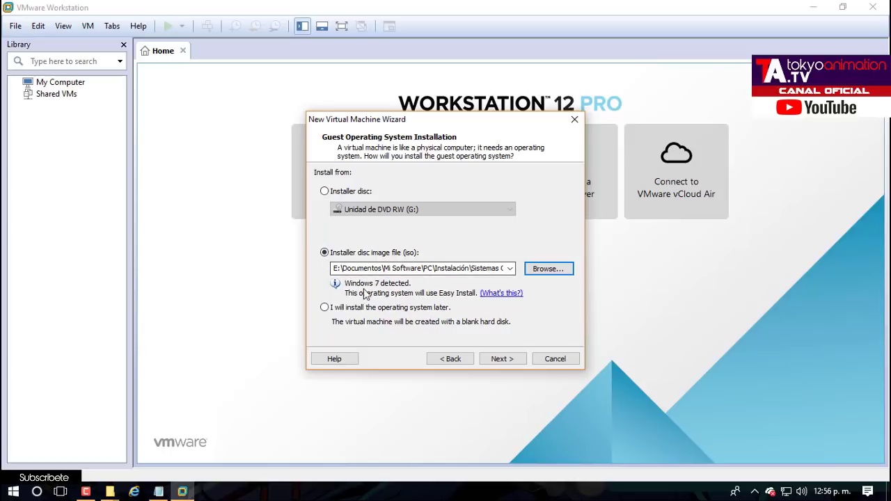
left_click(503, 359)
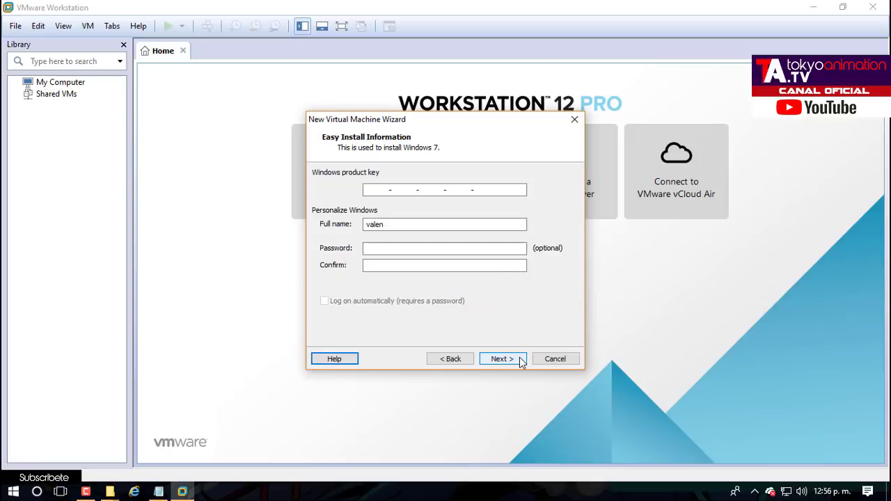
Keep the default Easy Install user details and continue without a Windows product key or password.
left_click(380, 224)
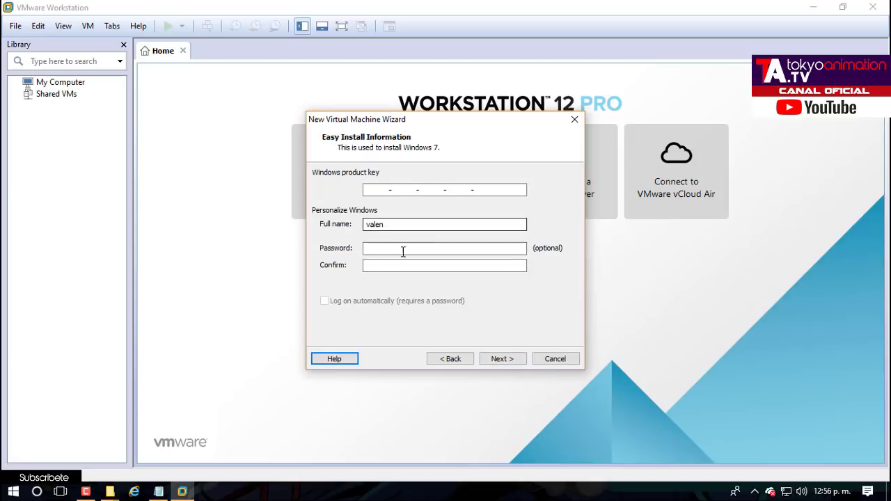
left_click(515, 362)
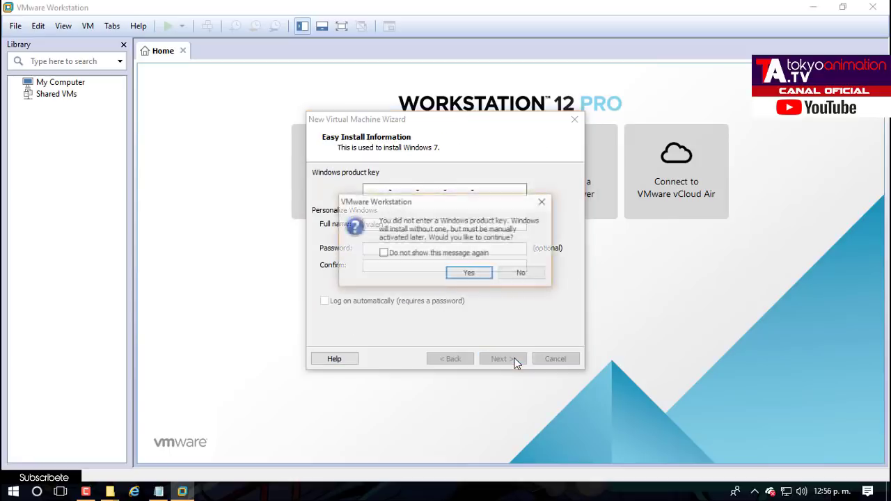
left_click(469, 276)
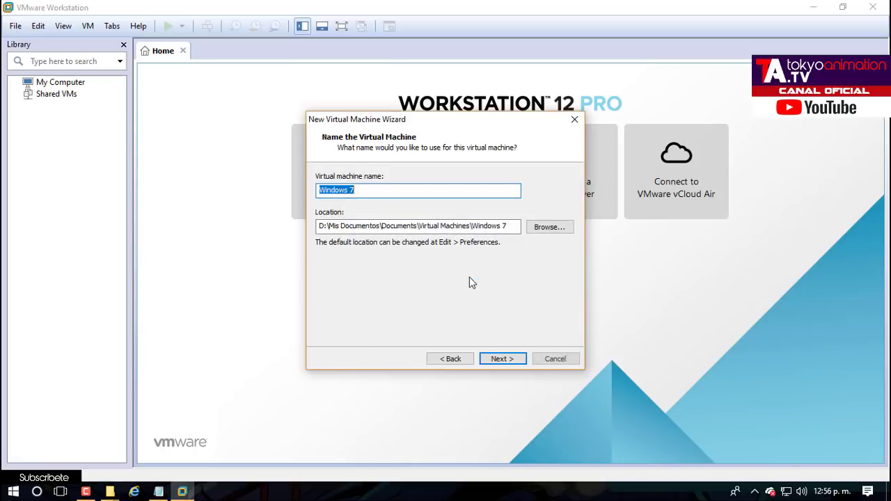
Name the virtual machine W7_IdseIMSS, keep its default parent location, and continue to the processor configuration.
left_click(548, 231)
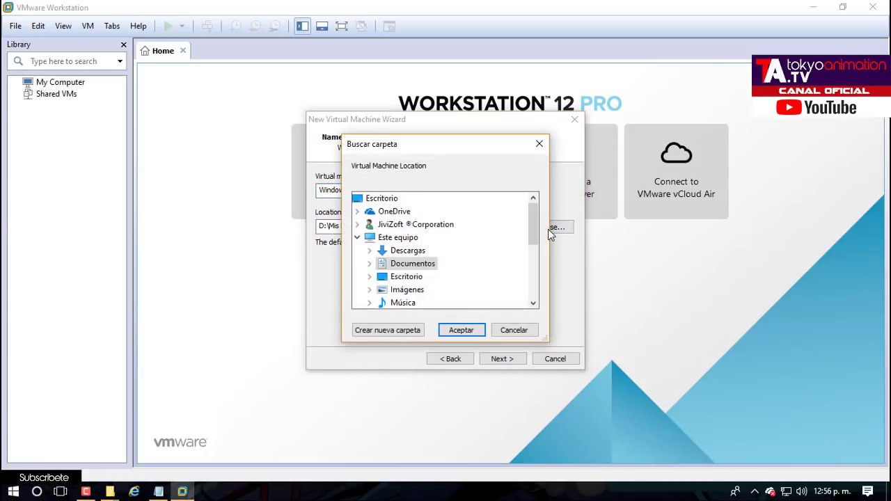
left_click(539, 143)
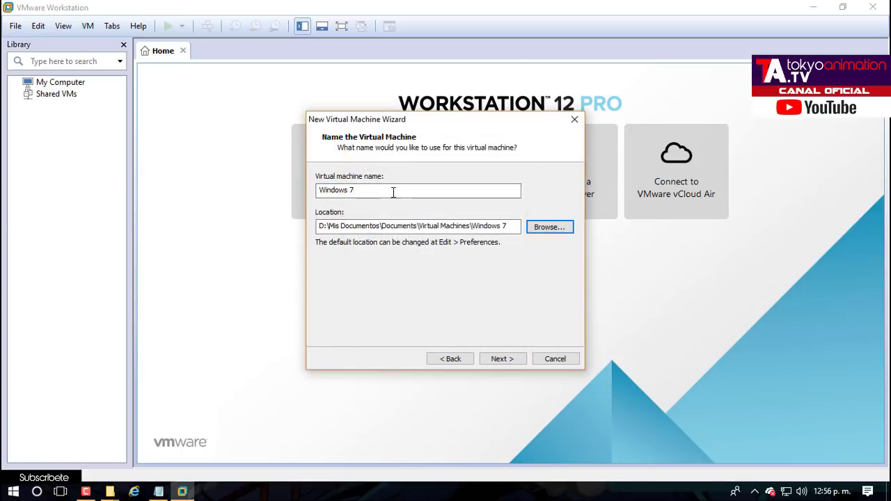
left_click_drag(393, 192, 275, 193)
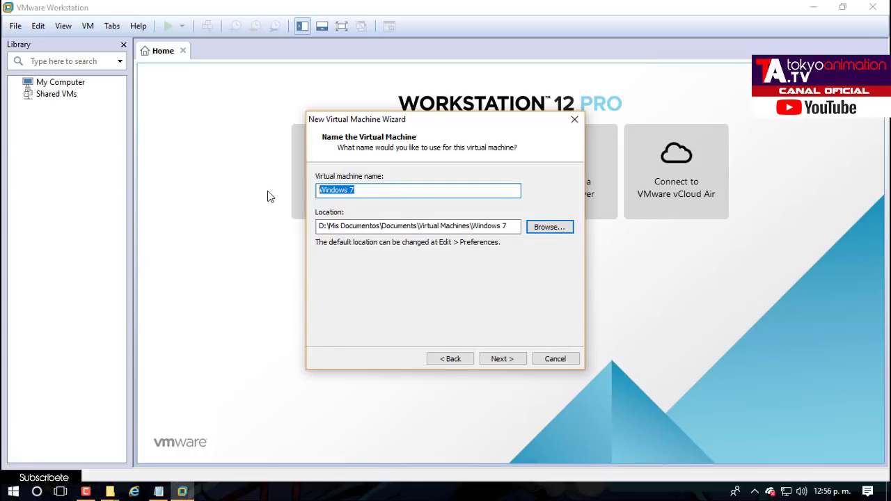
type("W7 I")
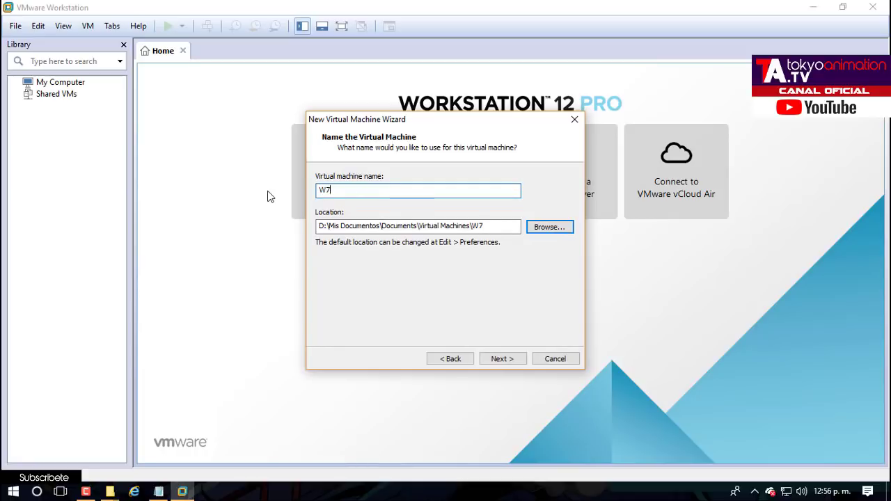
type("dseIMSSM")
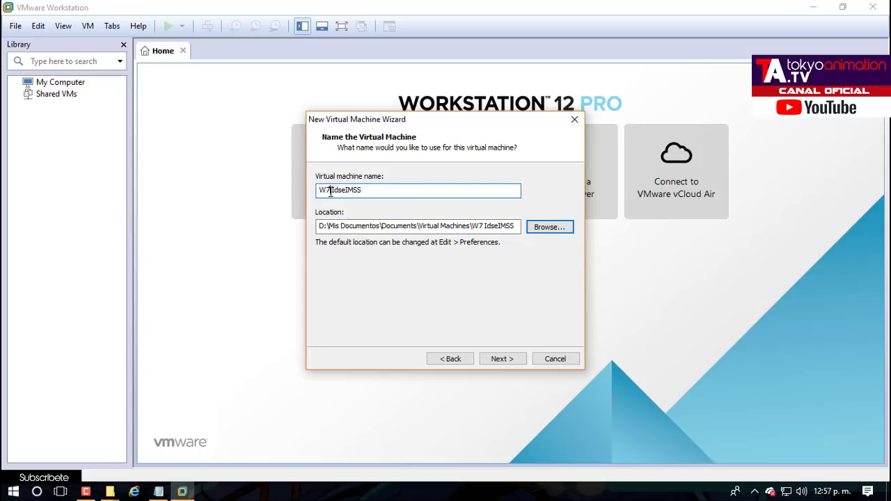
key("BackSpace")
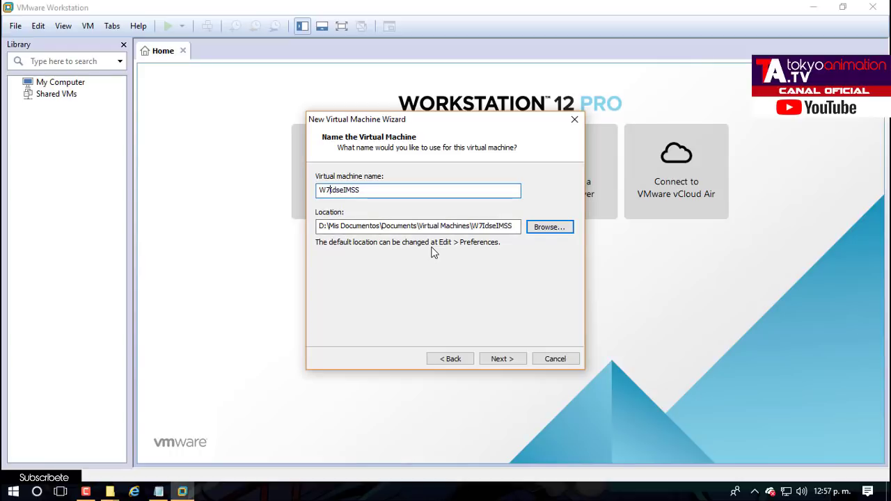
type("_")
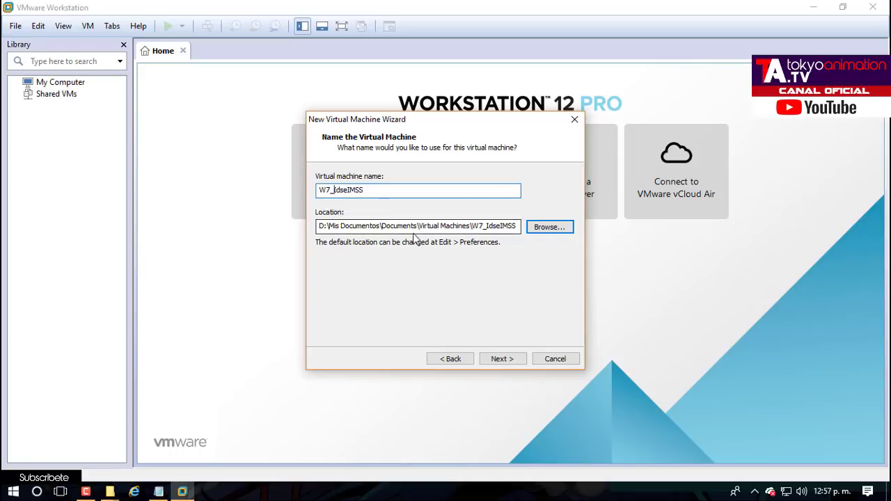
left_click(515, 366)
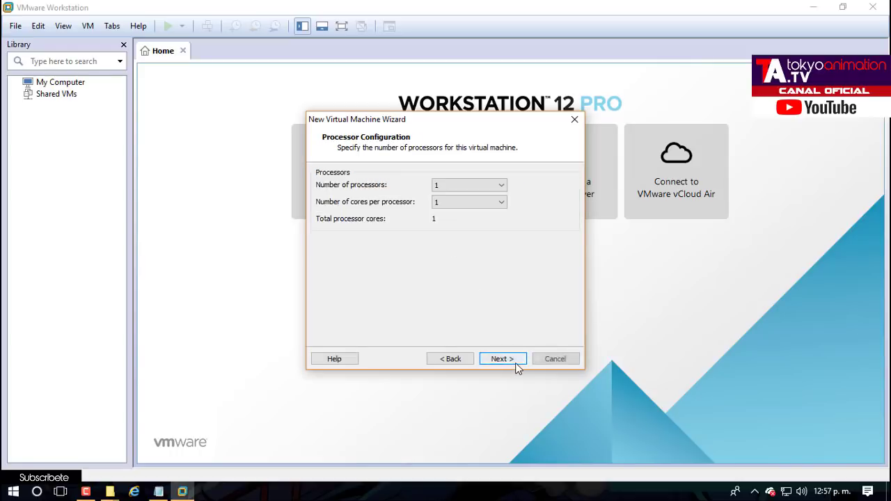
Keep one processor with one core and set the virtual machine's memory to 2048 MB.
left_click(467, 185)
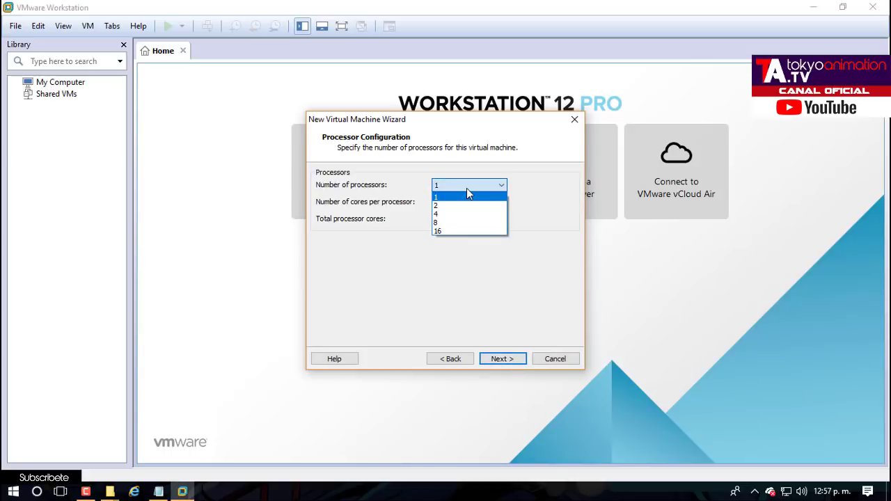
left_click(464, 189)
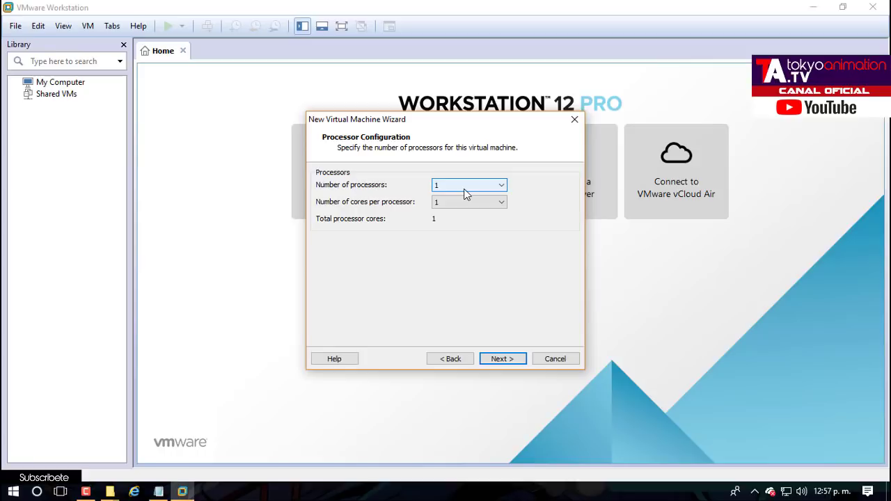
left_click(487, 363)
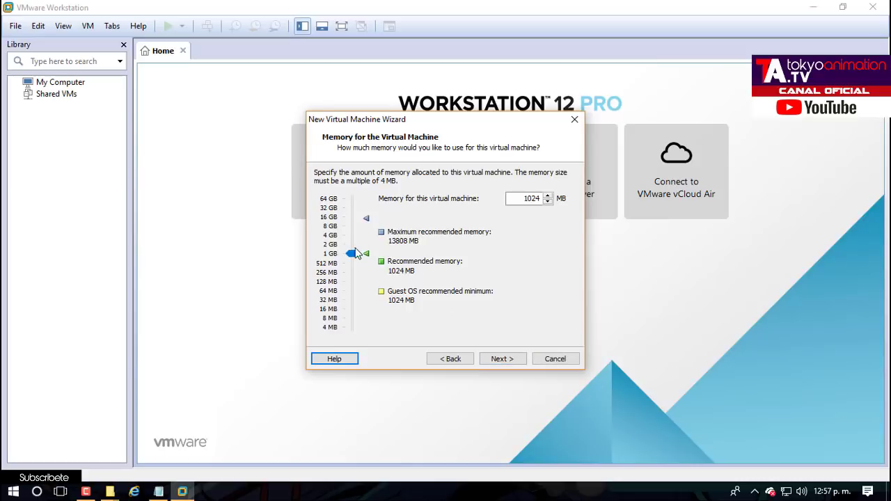
left_click_drag(352, 255, 352, 246)
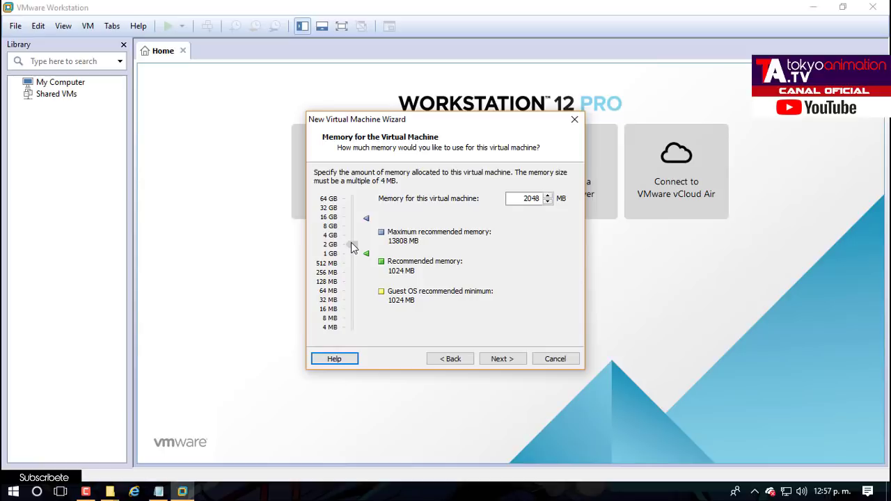
Keep NAT networking, the LSI Logic SAS controller and the SCSI disk type, and choose to create a new virtual disk.
left_click(506, 364)
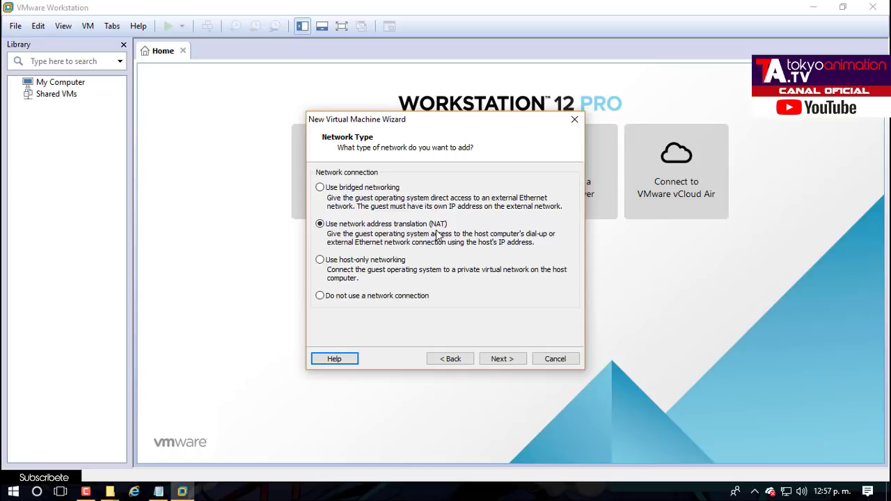
left_click(505, 363)
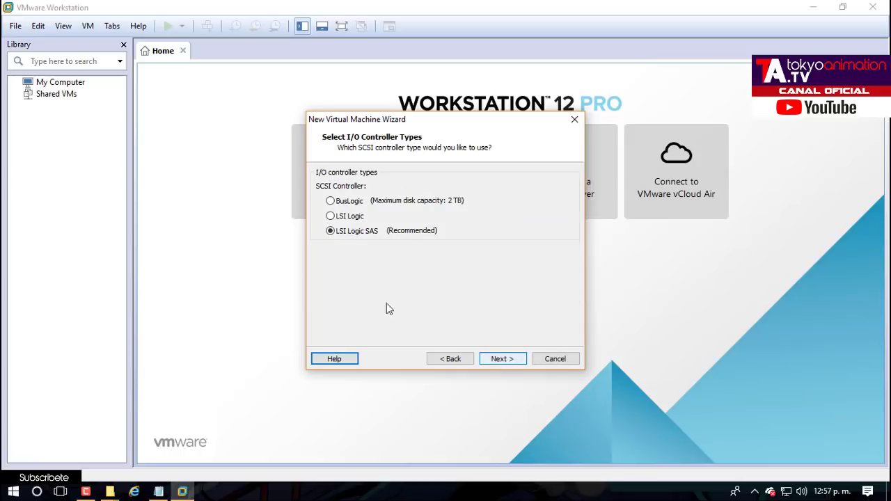
left_click(498, 360)
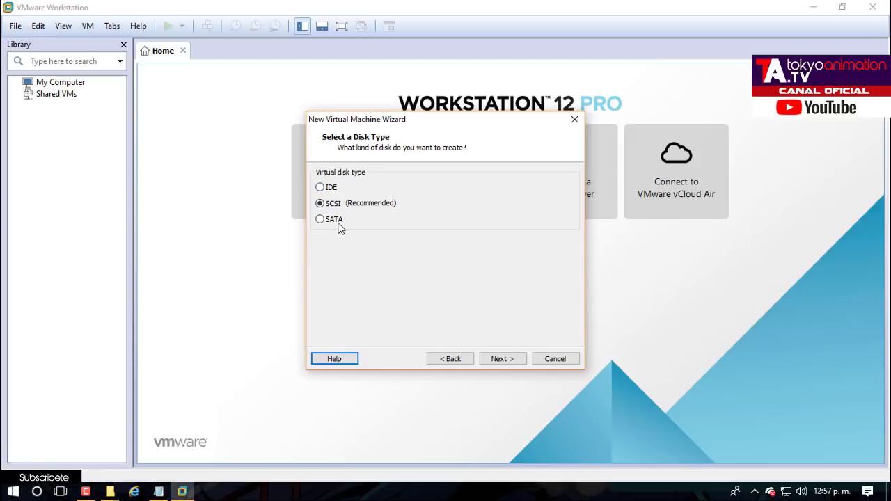
left_click(502, 358)
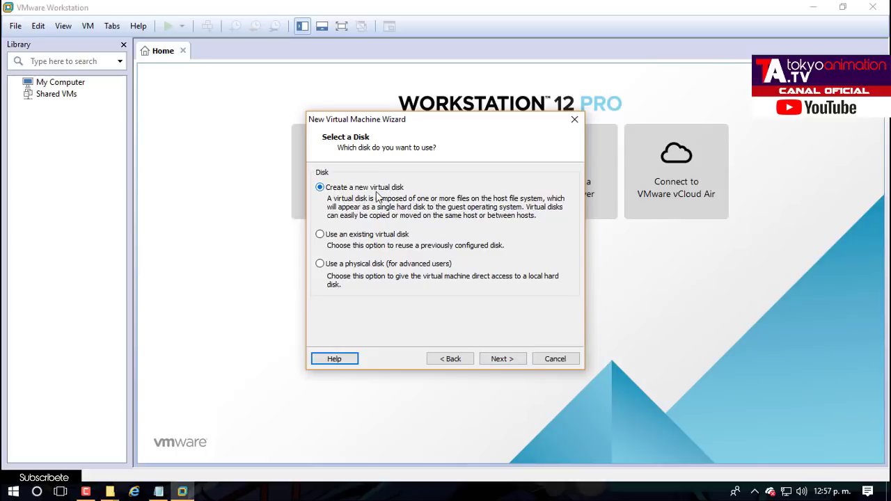
left_click(506, 358)
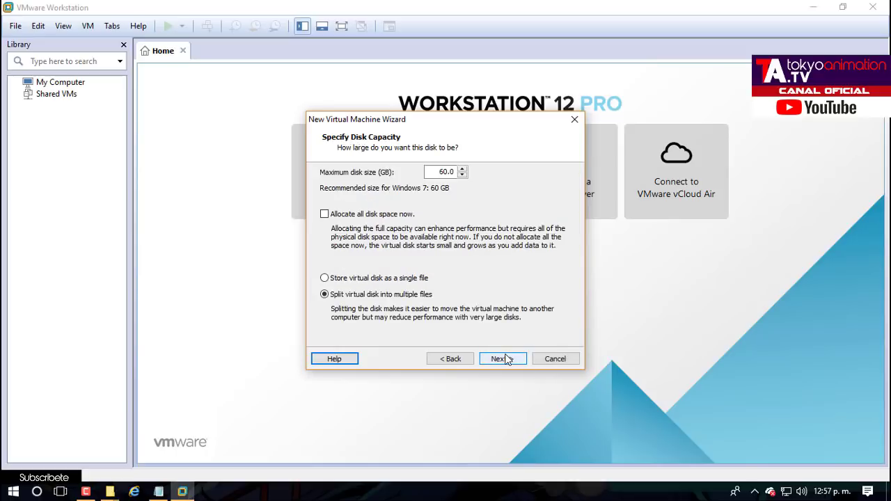
Set the maximum disk size to 15 GB split into multiple files, keep W7_IdseIMSS.vmdk, and create the virtual machine with power-on after creation.
left_click(446, 172)
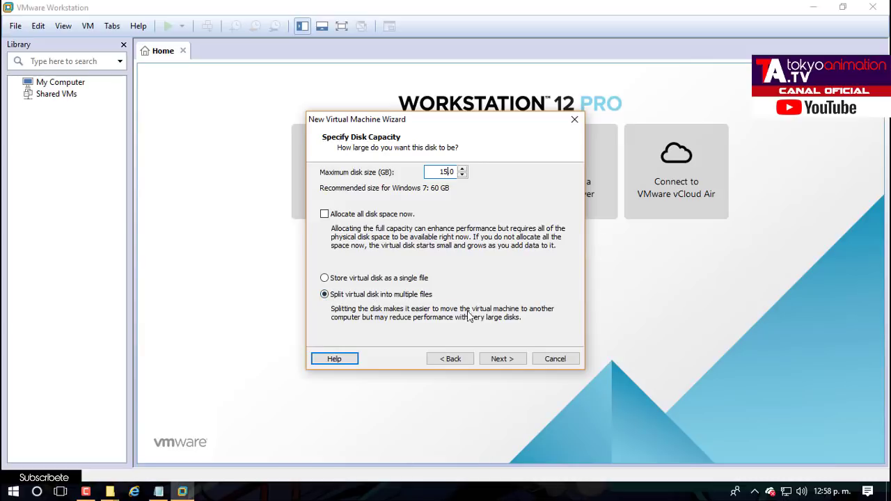
left_click(516, 361)
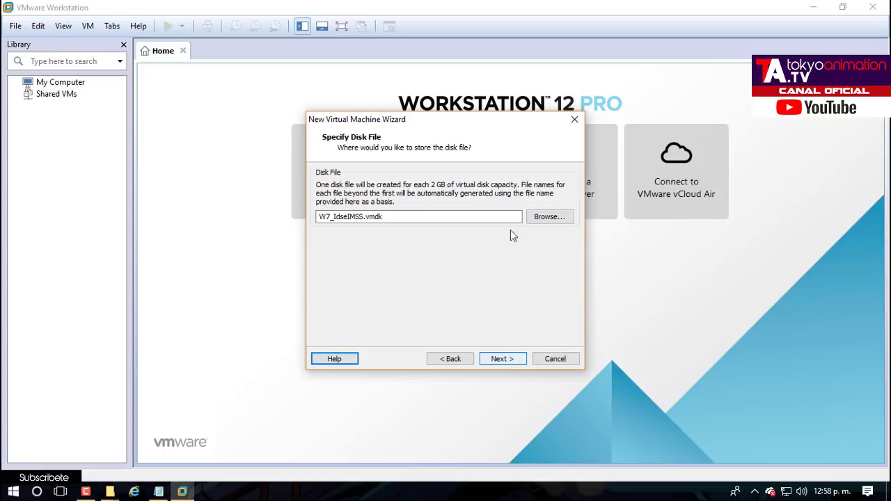
left_click(510, 361)
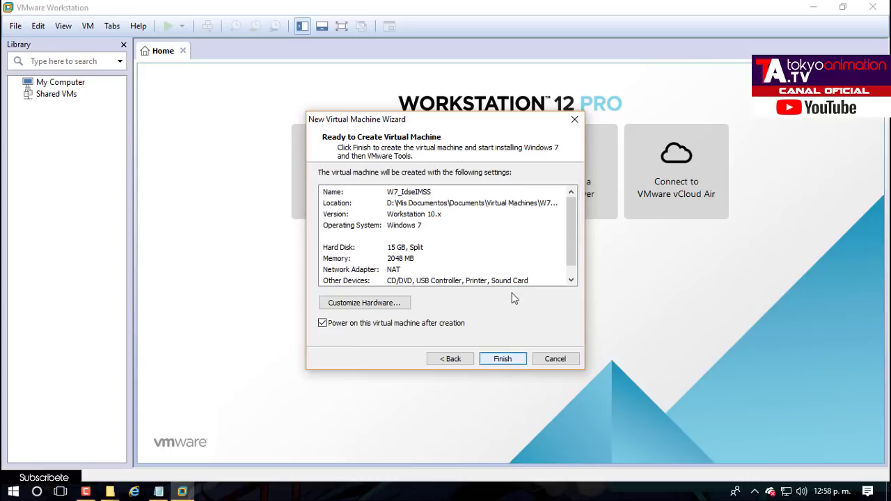
scroll(441, 220, "down", 1)
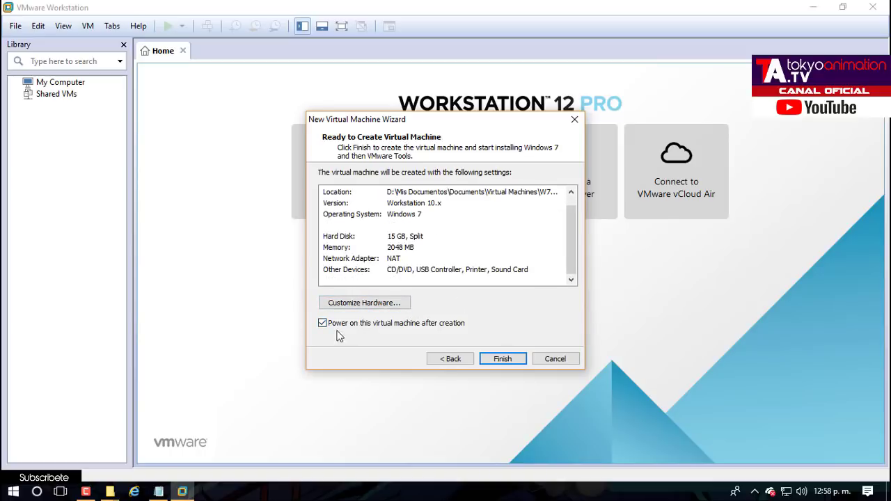
left_click(506, 358)
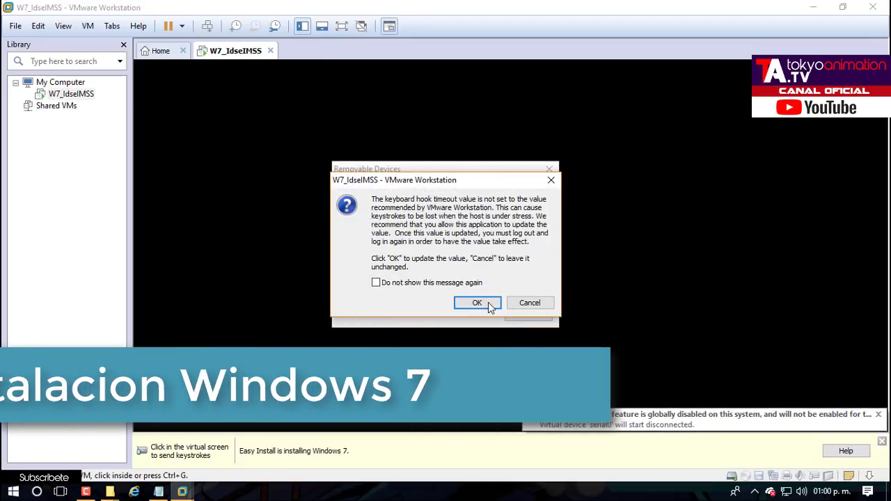
Accept the keyboard hook timeout update, then dismiss the removable devices hint and the Easy Install message bar.
left_click(488, 302)
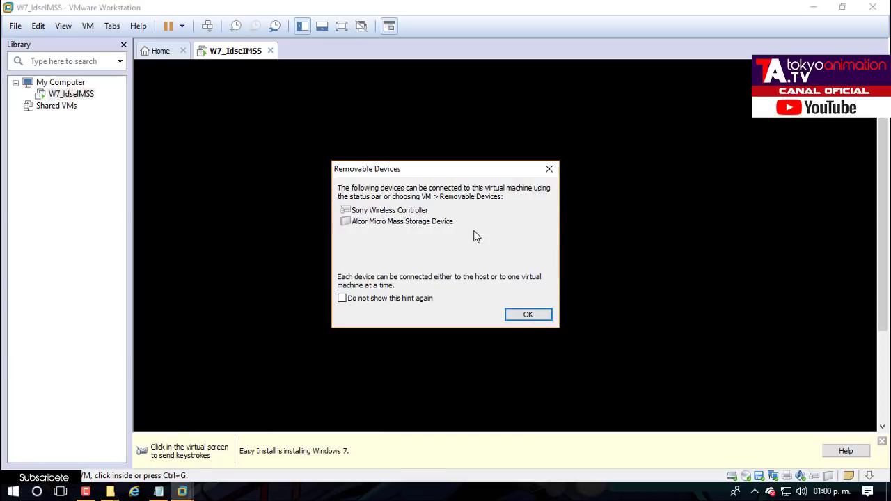
left_click(522, 317)
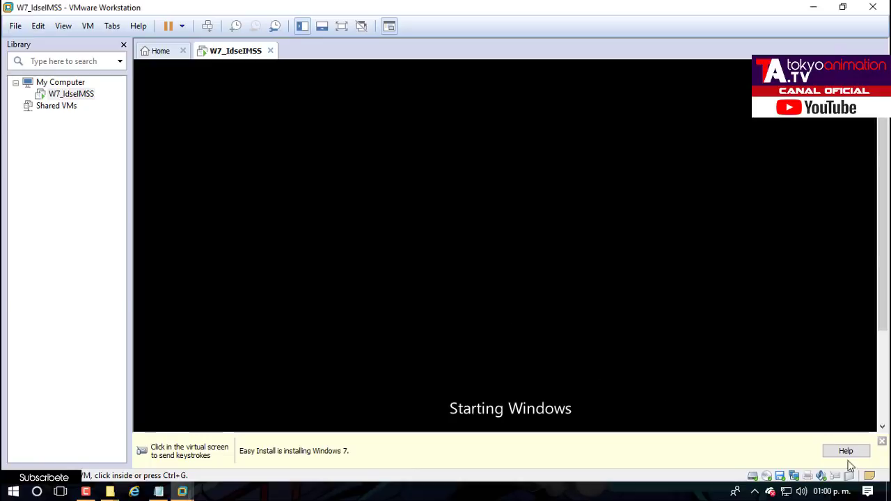
left_click(881, 441)
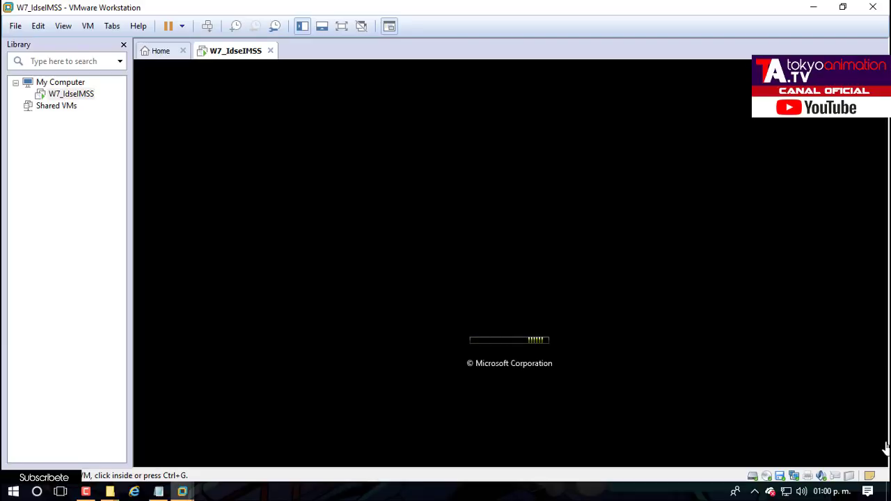
right_click(850, 477)
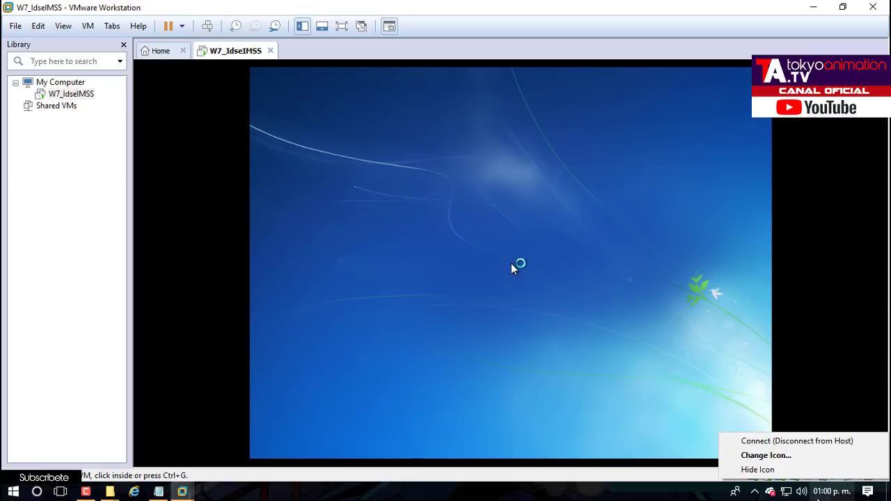
left_click(661, 478)
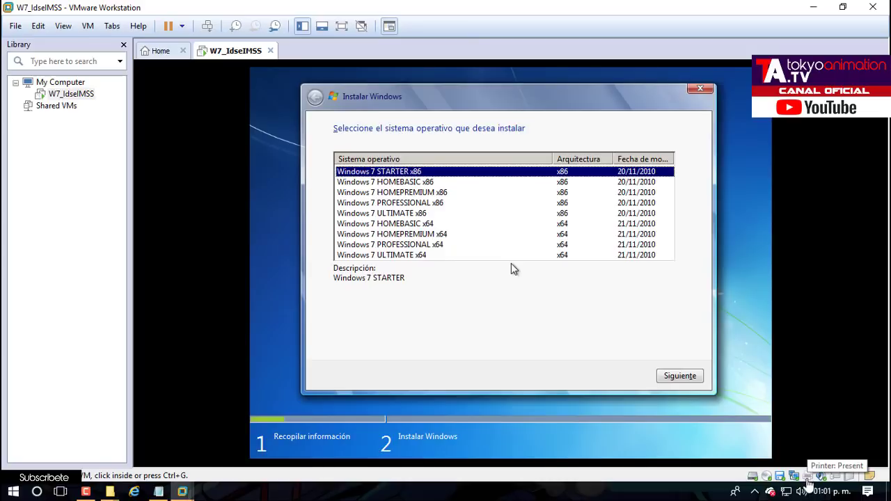
Choose Windows 7 PROFESSIONAL x86 as the operating system to install in the virtual machine and start its installation.
left_click(487, 277)
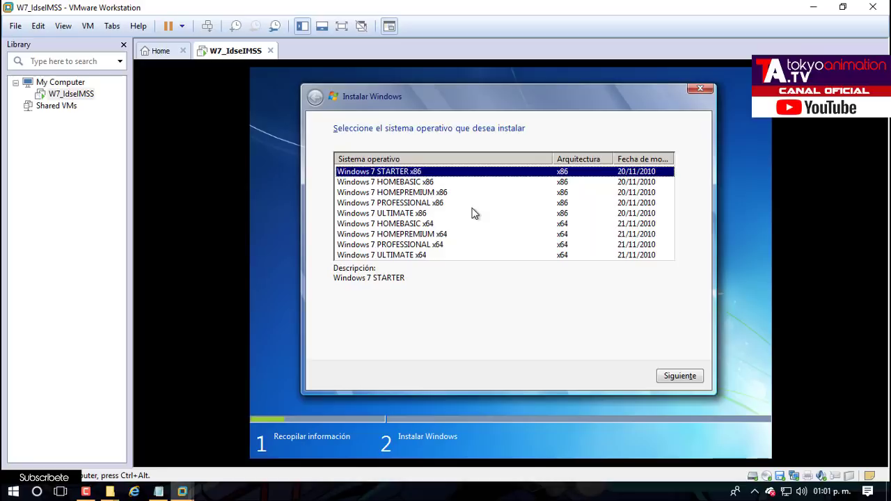
left_click(387, 203)
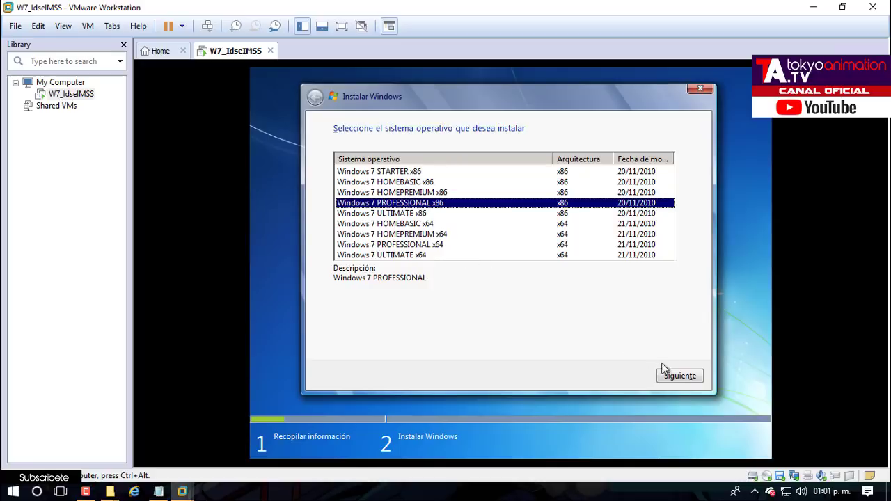
left_click(674, 385)
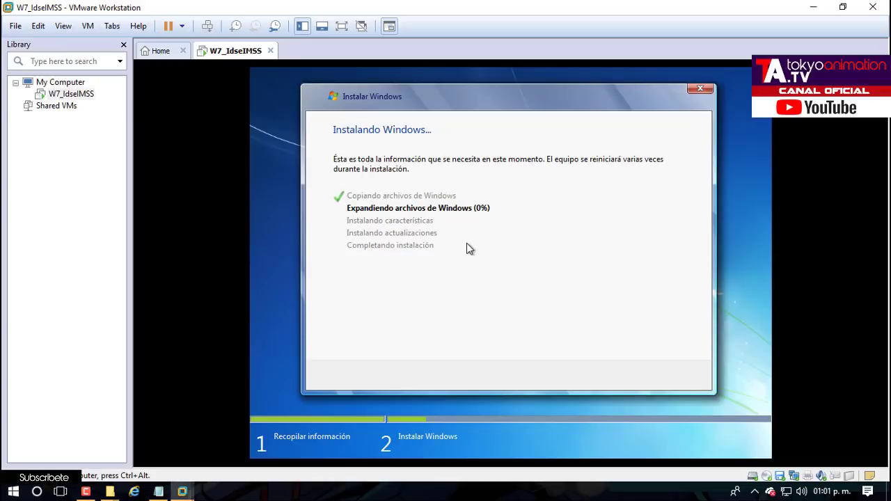
left_click(795, 476)
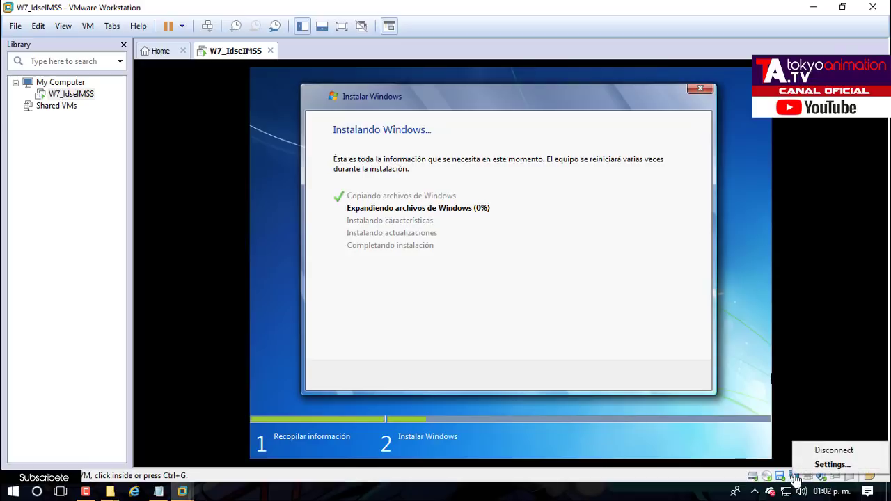
left_click(795, 476)
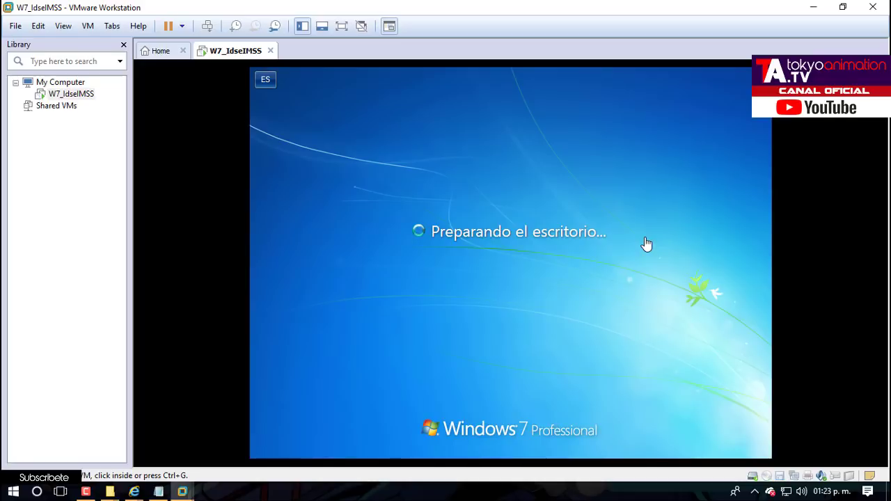
left_click(590, 255)
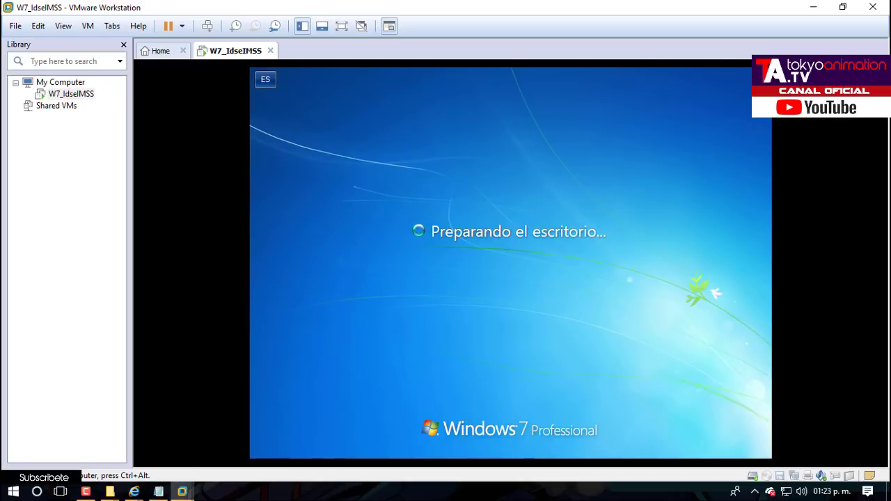
key("ctrl+alt")
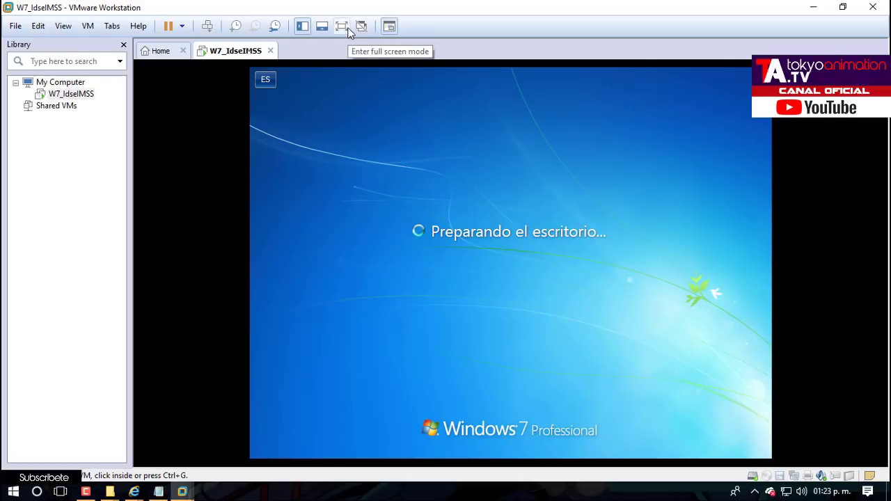
Inspect the Windows 7 guest desktop in full screen mode and return to the windowed view.
left_click(348, 31)
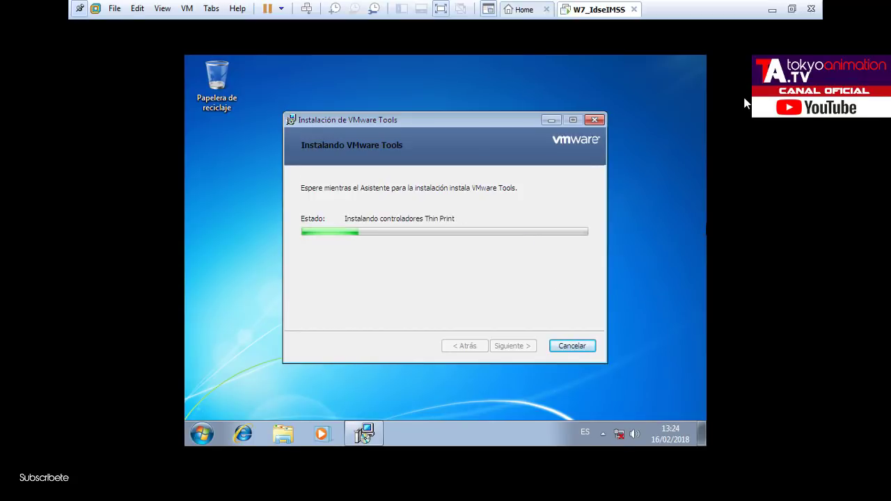
left_click(788, 13)
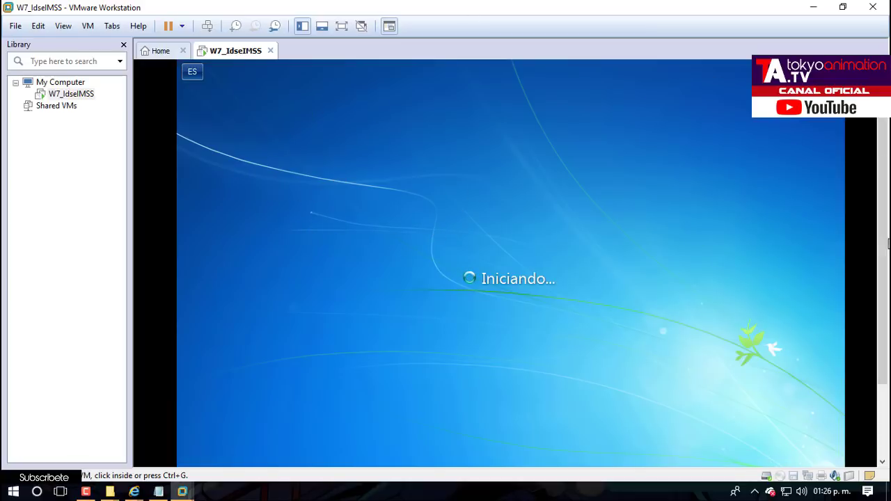
scroll(881, 239, "down", 3)
scroll(881, 238, "up", 3)
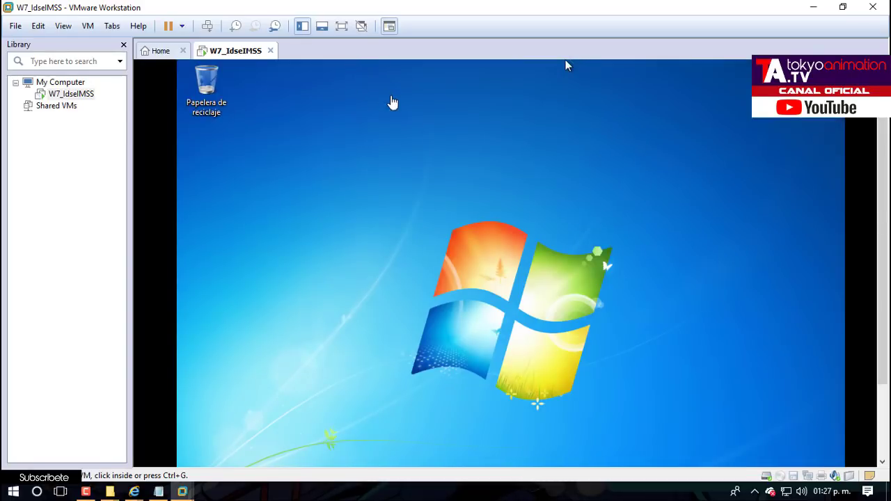
left_click(337, 27)
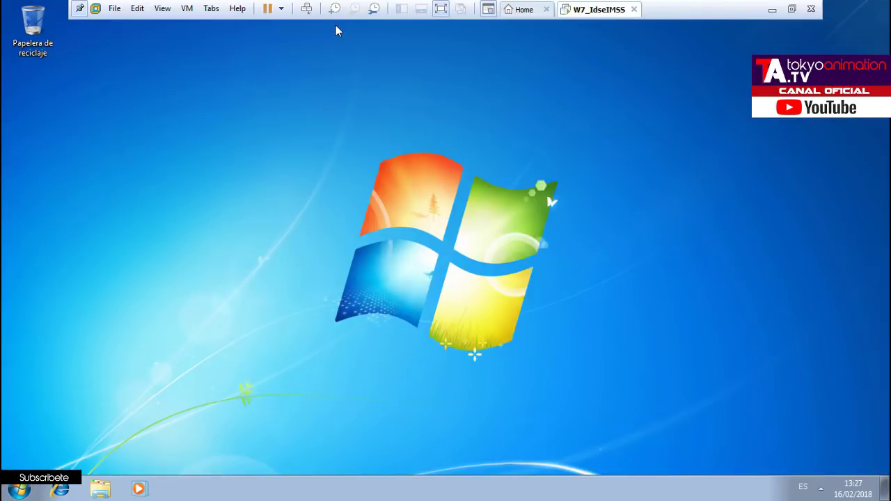
left_click(53, 31)
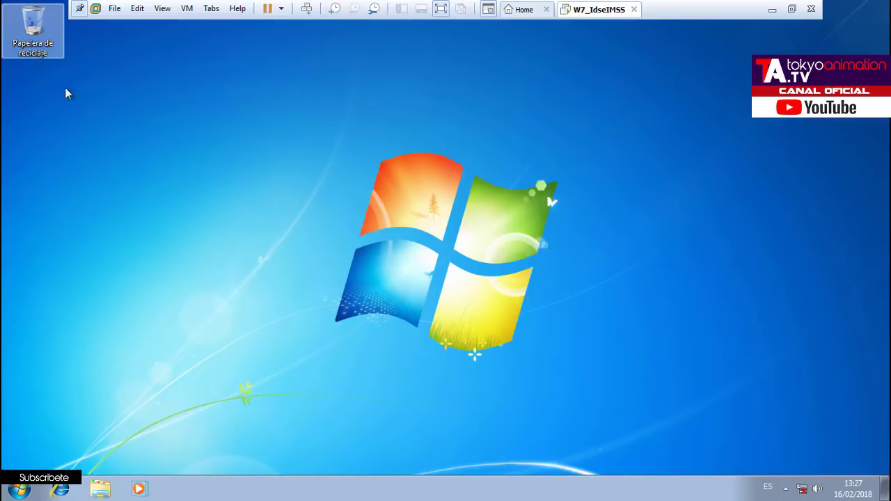
left_click(793, 10)
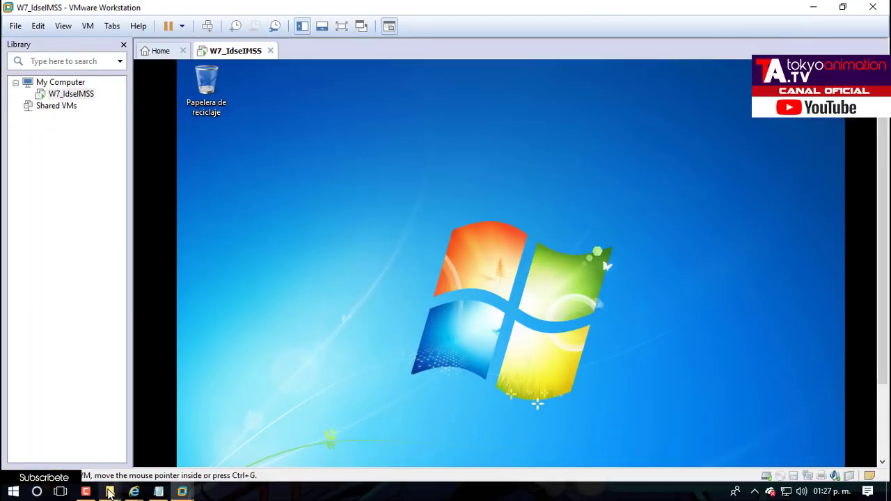
Copy dotNetFx40_Full_x86_x64 from the host's Net Framework\4.0 folder and minimize the folder window.
mouse_move(110, 492)
left_click(15, 430)
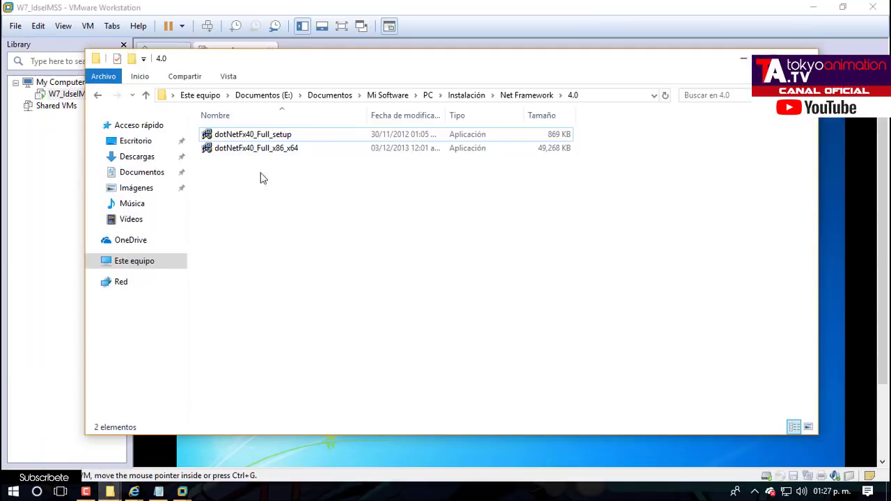
right_click(257, 149)
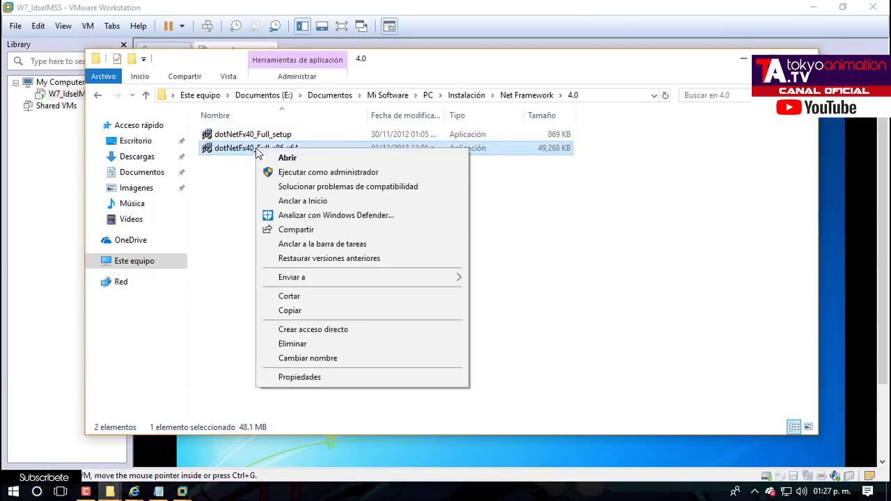
left_click(301, 317)
left_click(740, 59)
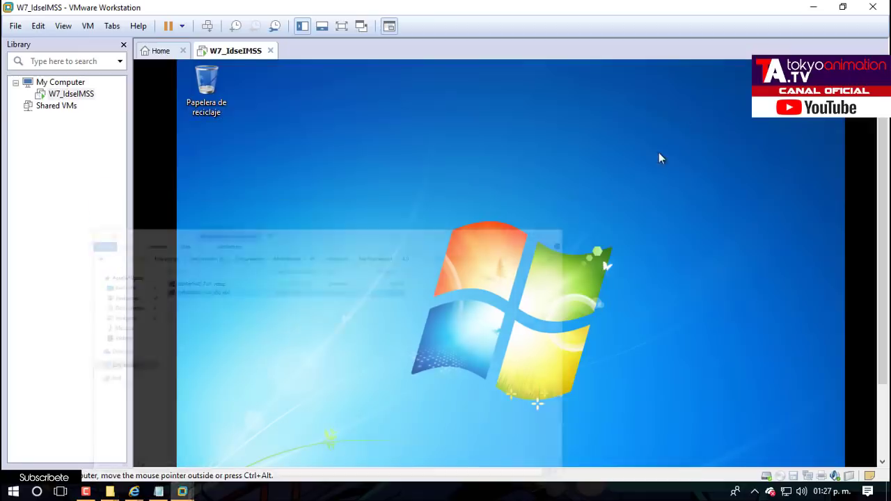
Paste the copied .NET Framework installer onto the virtual machine's desktop, keeping its file name.
right_click(230, 179)
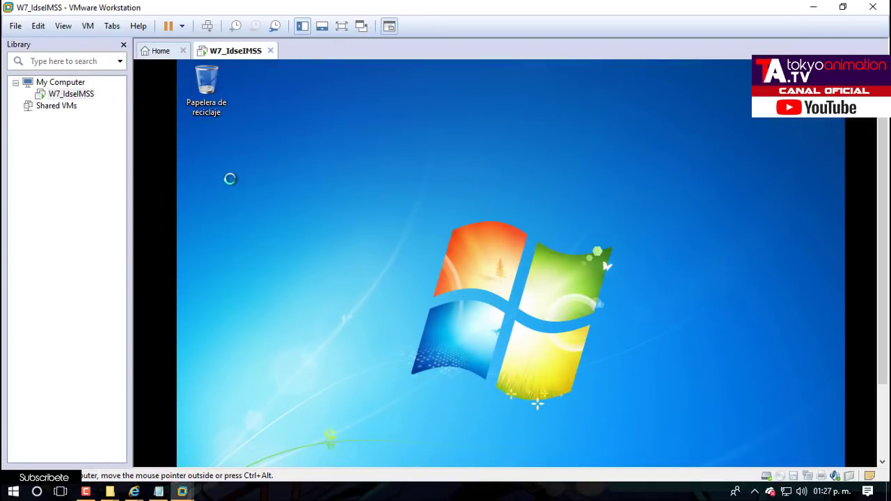
left_click(270, 240)
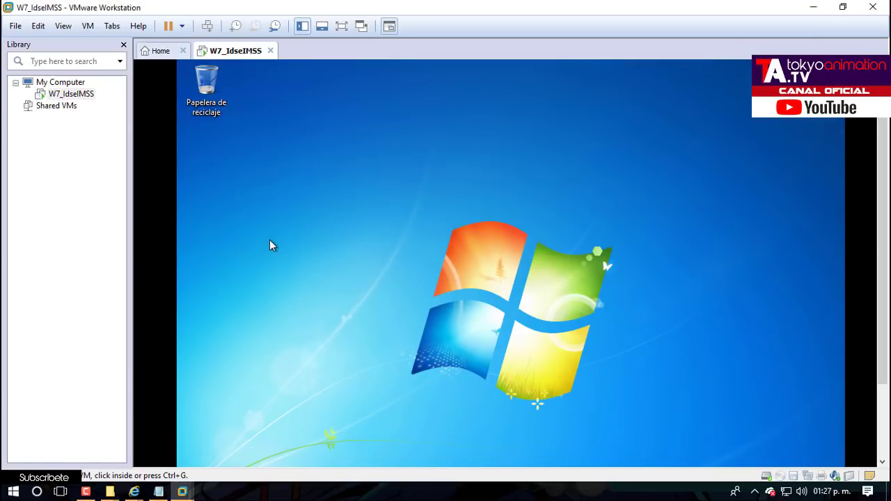
left_click(212, 185)
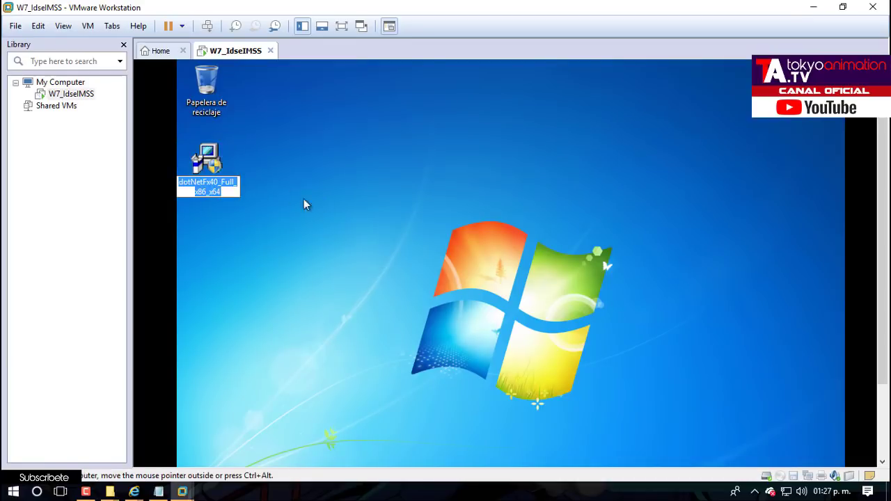
left_click(209, 175)
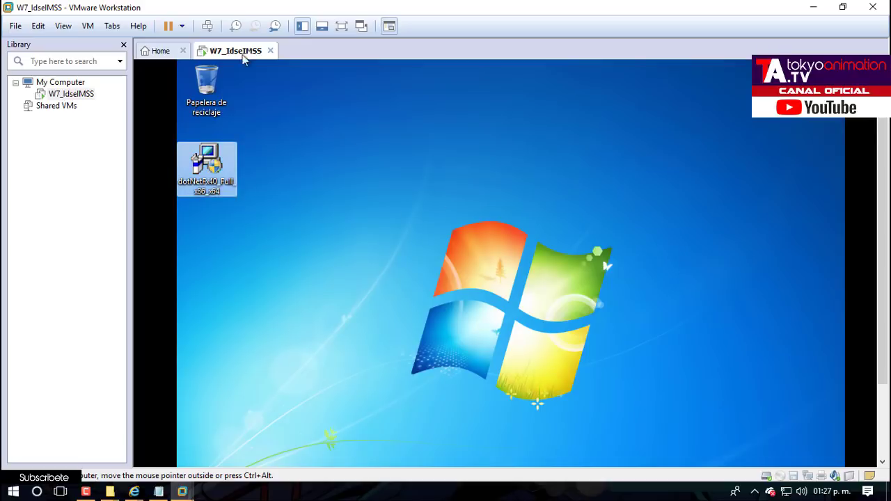
Run the .NET Framework 4 installer in the full-screen guest with permission to make changes, accept the licence terms and start the installation.
left_click(342, 26)
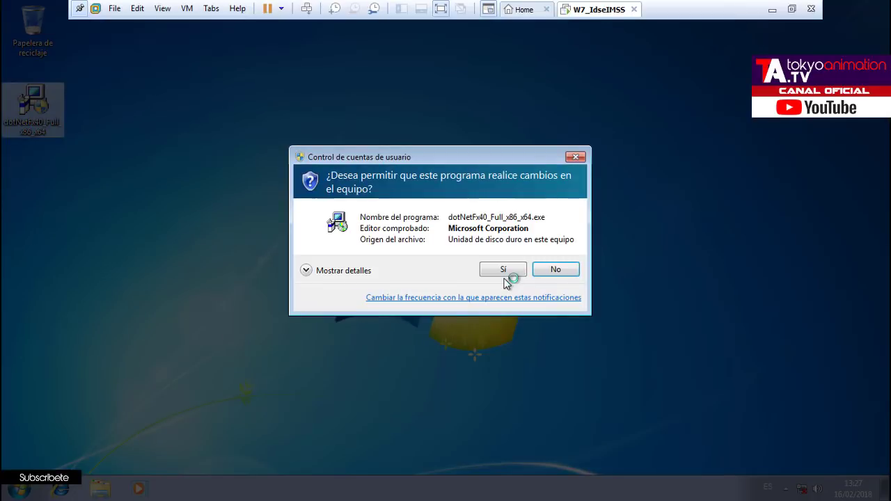
left_click(505, 278)
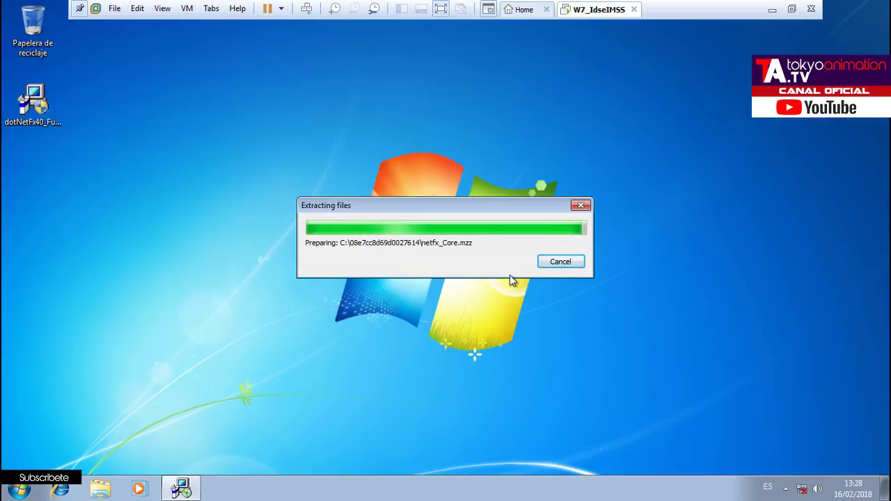
left_click(772, 9)
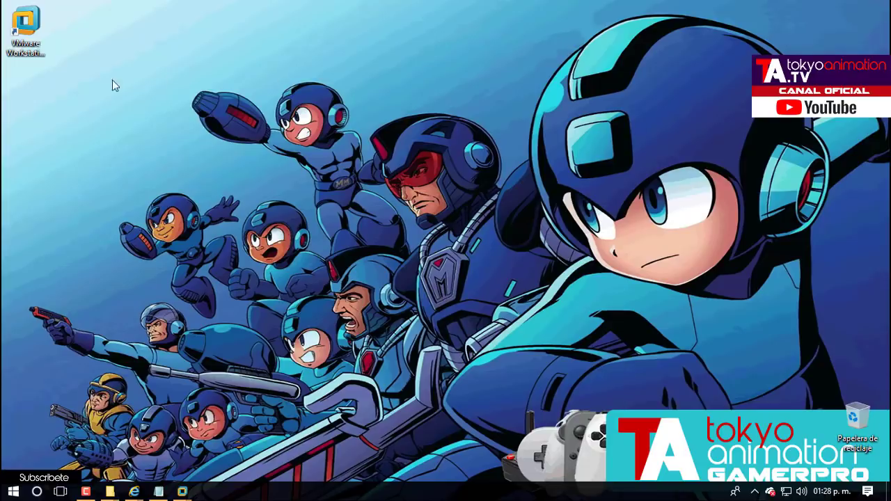
mouse_move(180, 491)
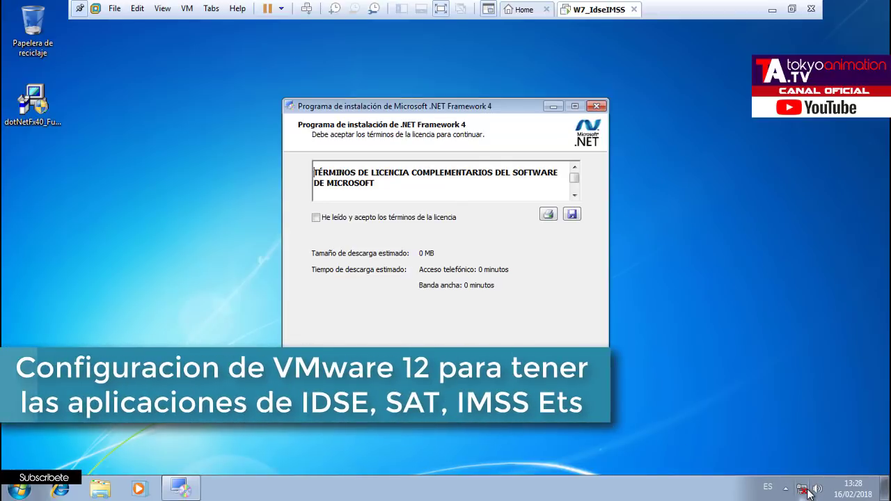
left_click(373, 218)
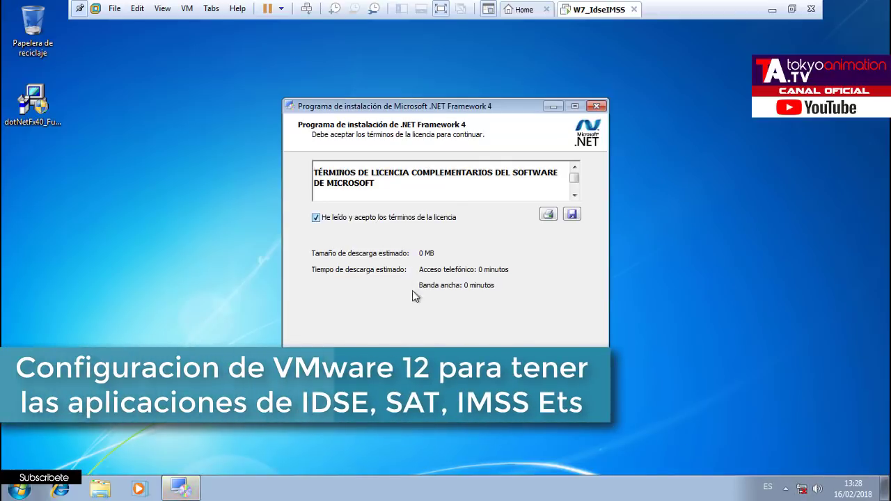
left_click(503, 372)
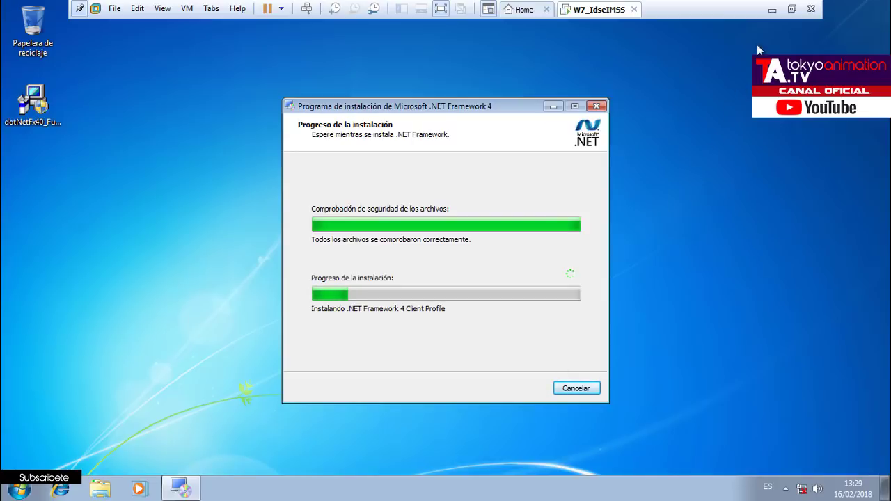
Leave full screen mode and go from the host's 4.0 folder to the Mi Software\PC\Instalación folder.
left_click(792, 9)
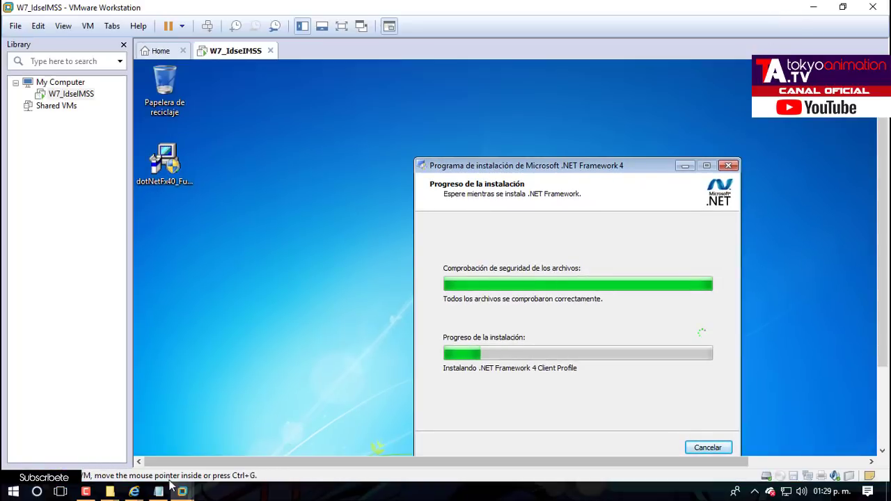
mouse_move(111, 493)
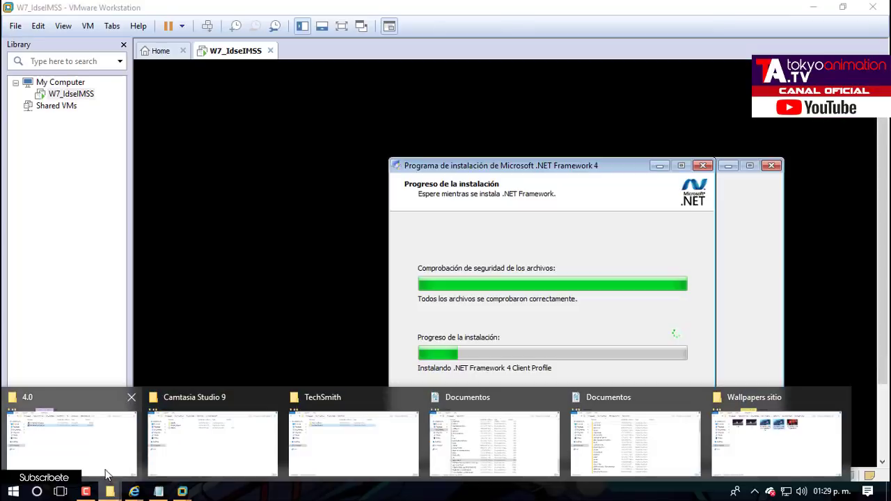
left_click(106, 470)
left_click(146, 95)
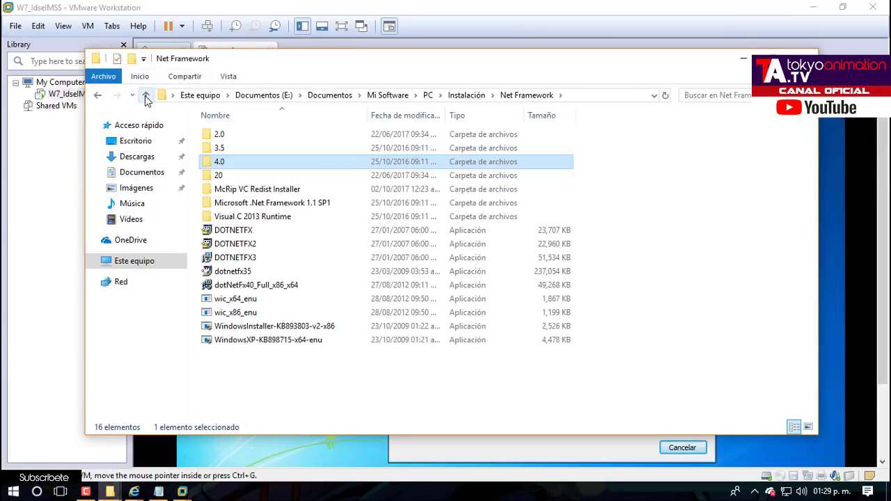
left_click(146, 96)
left_click(146, 96)
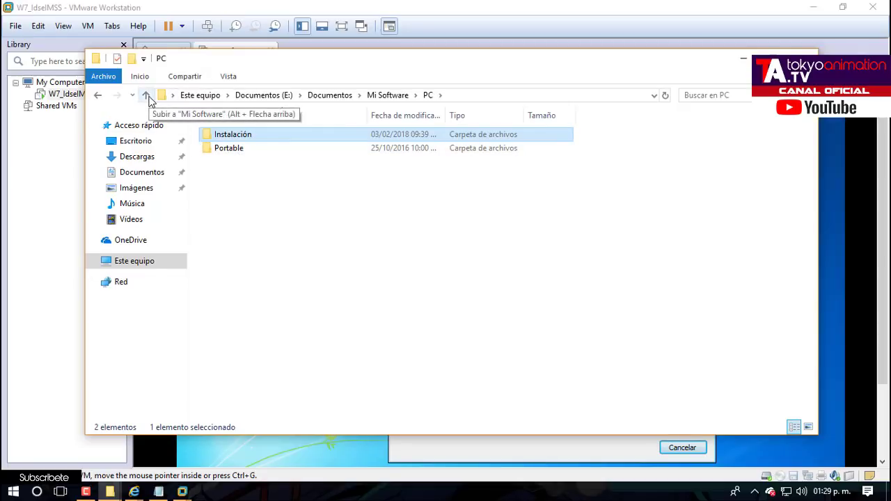
double_click(212, 134)
Open the Sistemas Operativos\Windows\7.- Windows 7\Cracks folder inside Instalación.
left_click(250, 181)
type("si")
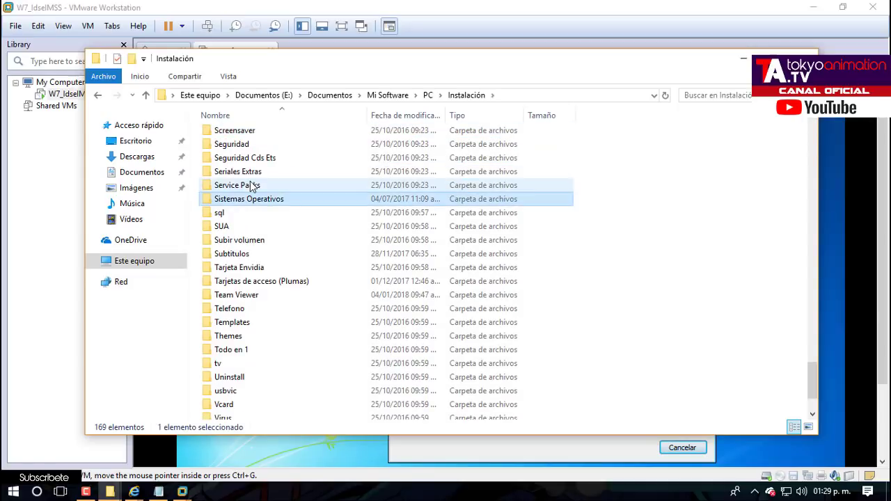
key("Return")
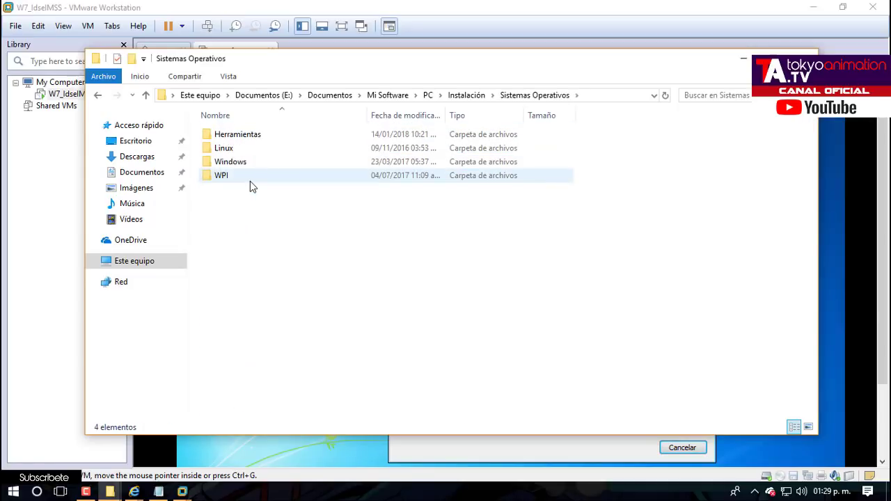
double_click(237, 165)
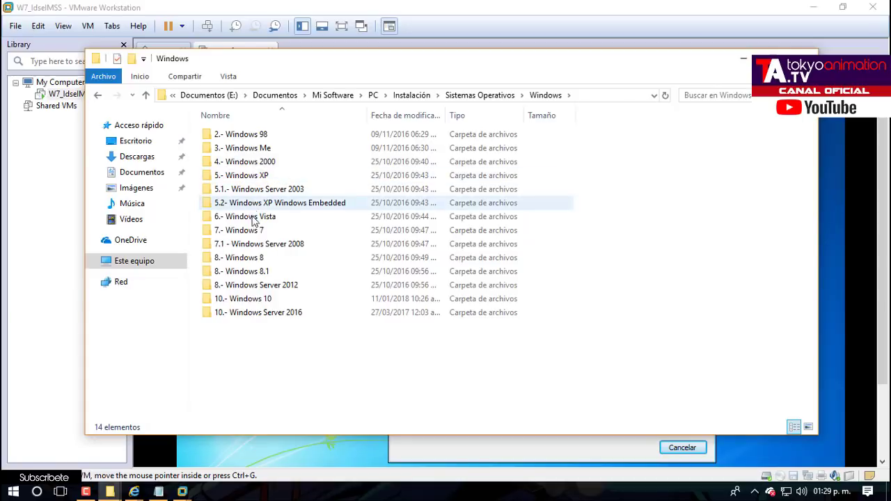
double_click(234, 231)
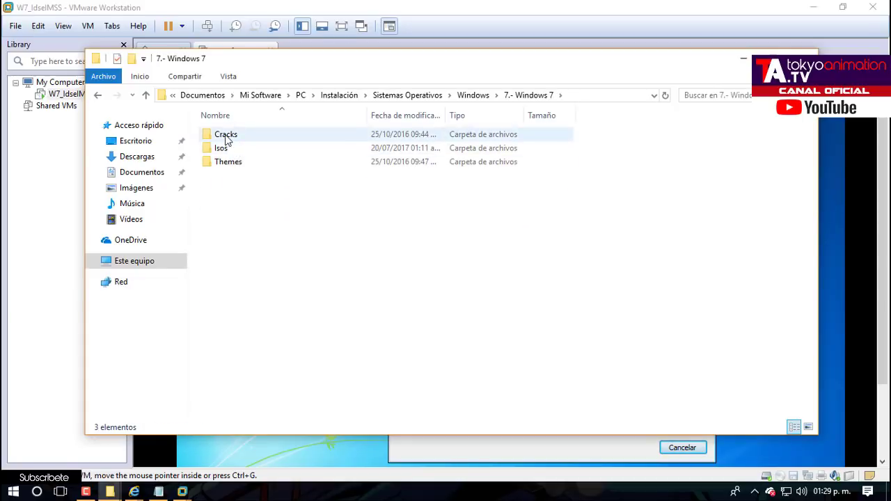
double_click(226, 135)
Copy the WL.2.2.1.by.DAZ folder from the host and paste it onto the virtual machine's desktop.
right_click(241, 191)
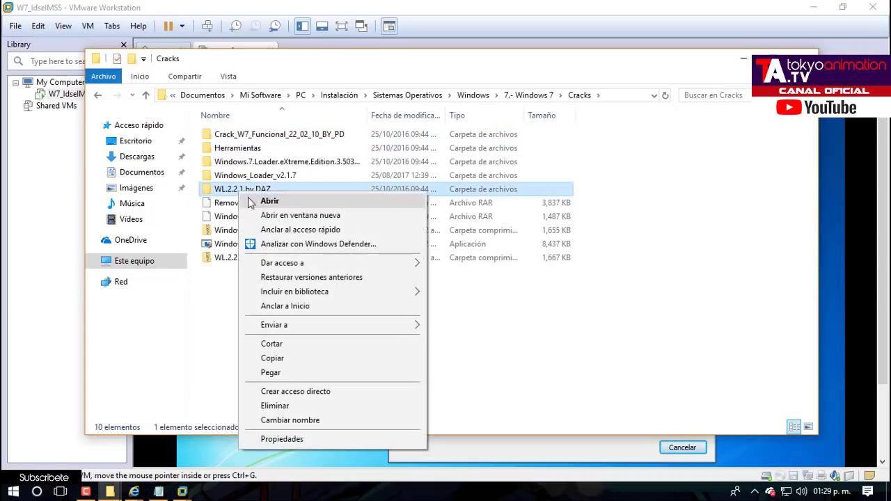
left_click(287, 359)
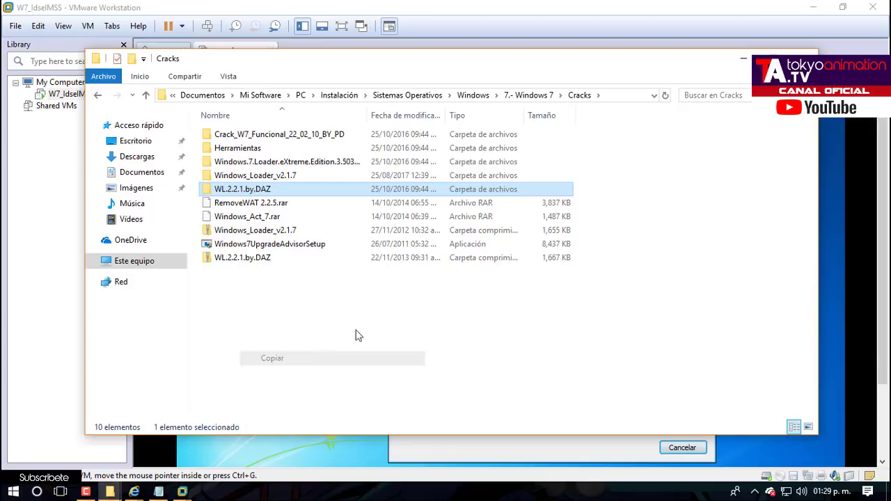
left_click(743, 58)
right_click(201, 233)
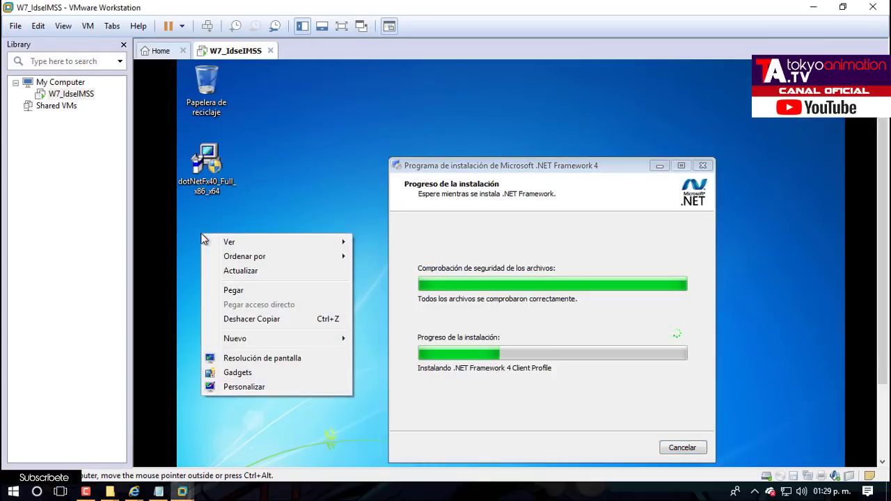
left_click(226, 290)
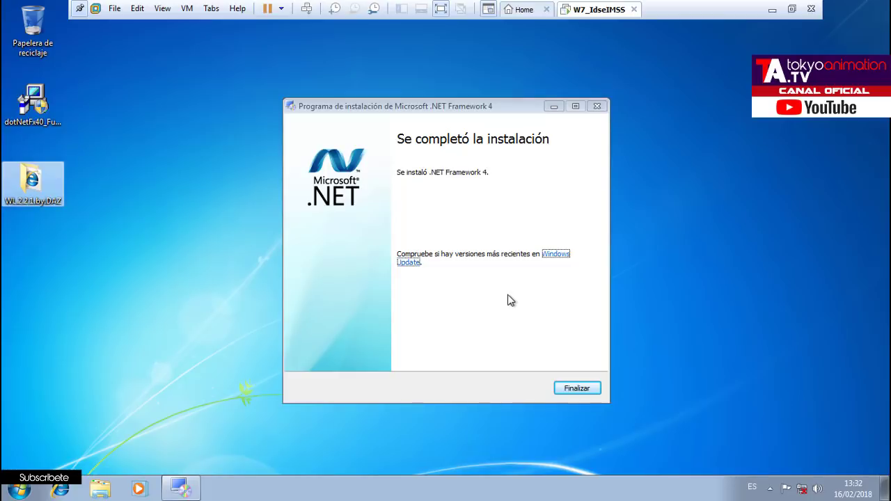
Finish the .NET Framework setup, run Windows Loader from the WL.2.2.1.by.DAZ folder with permission to make changes, and minimize the folder window.
left_click(573, 388)
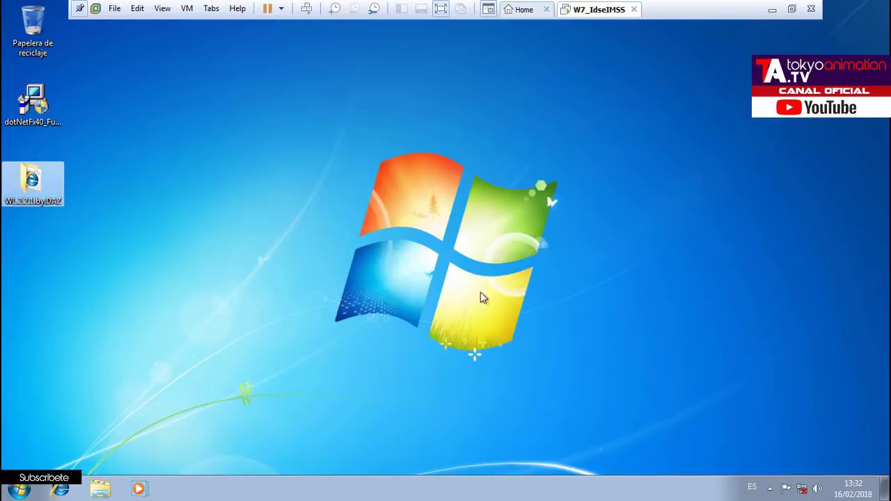
double_click(28, 182)
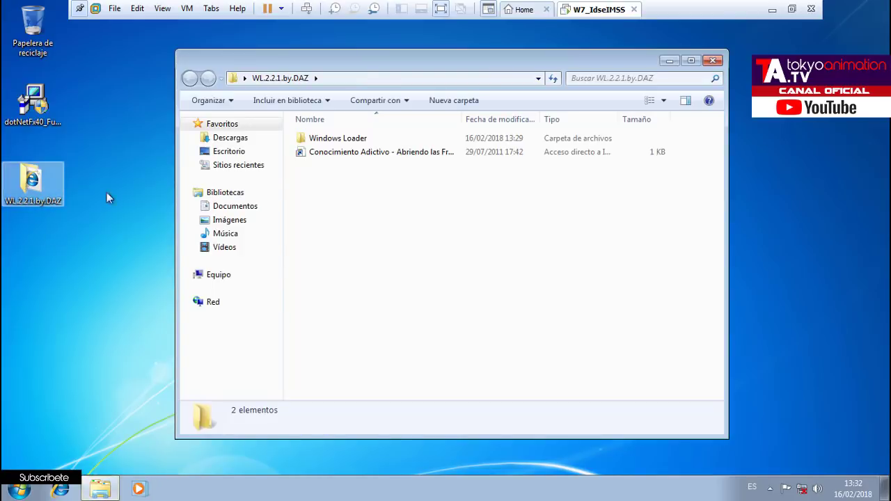
double_click(362, 139)
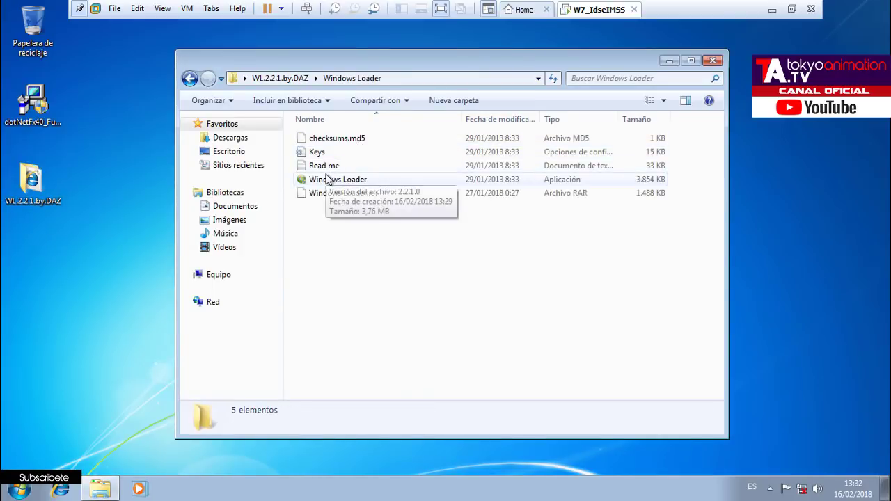
right_click(327, 180)
left_click(355, 198)
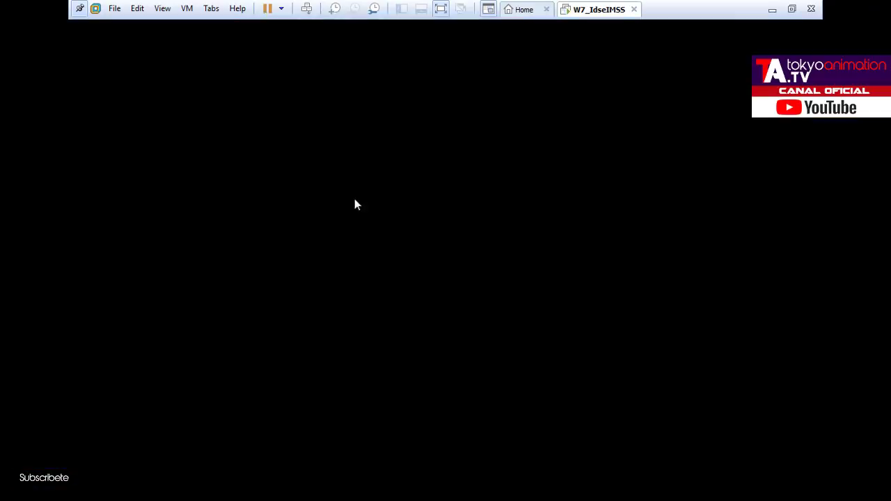
left_click(506, 282)
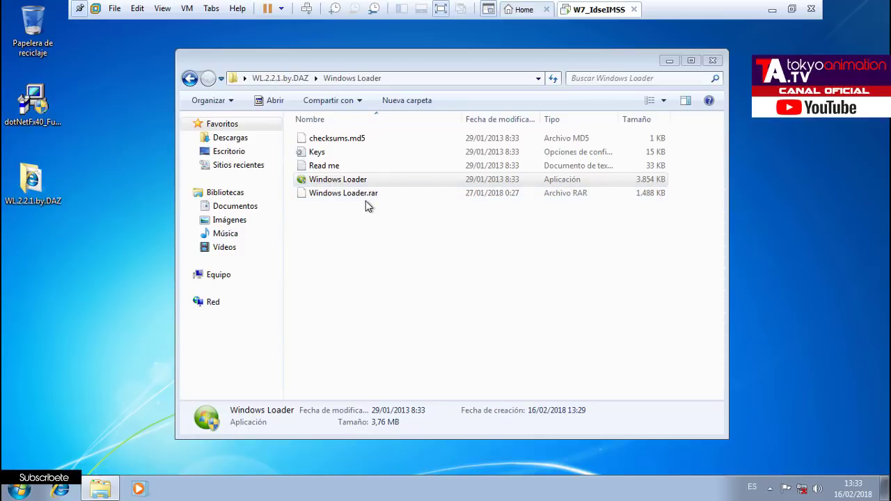
left_click(668, 61)
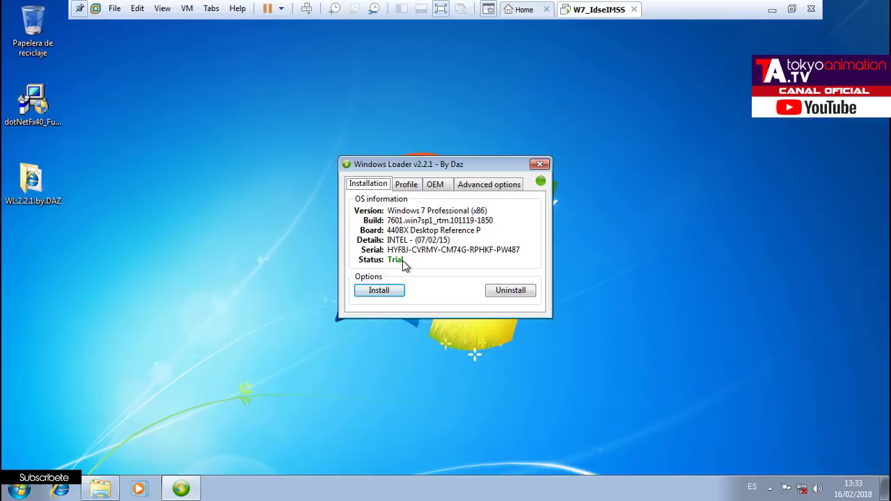
Review Windows Loader's Profile, OEM and Advanced options, start its installation, and move its window out of the way.
left_click(410, 185)
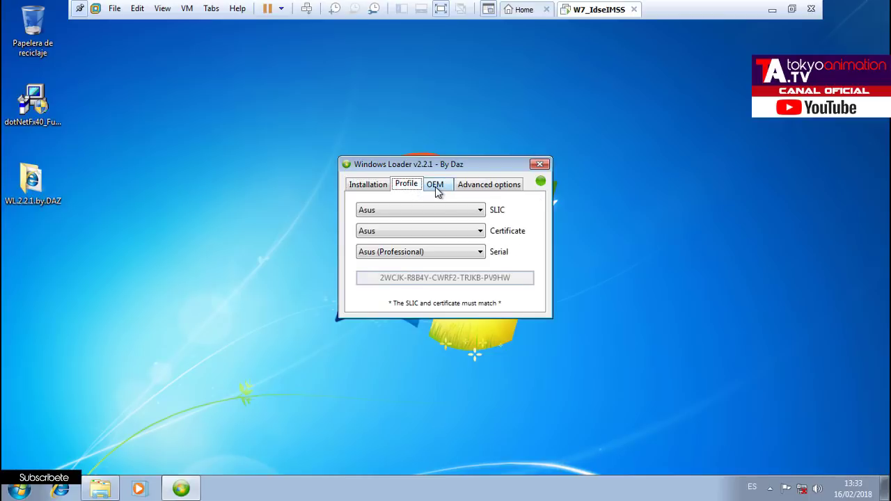
left_click(439, 185)
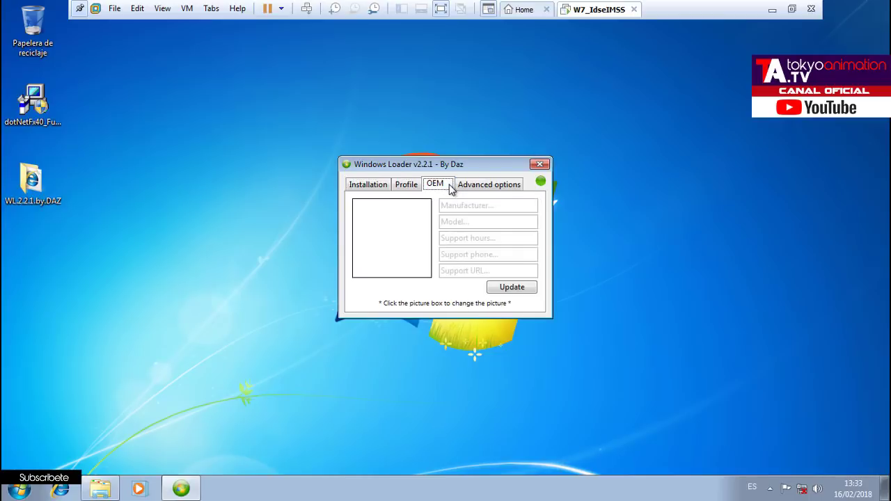
left_click(478, 192)
left_click(371, 186)
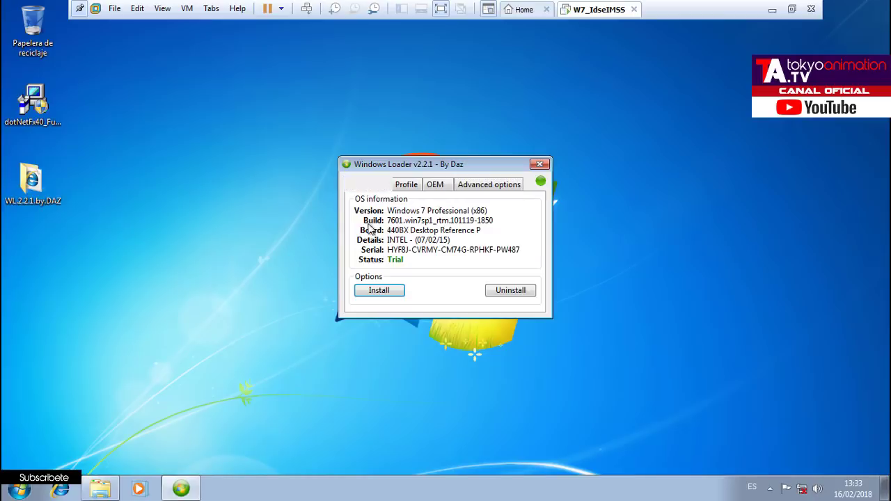
left_click(374, 289)
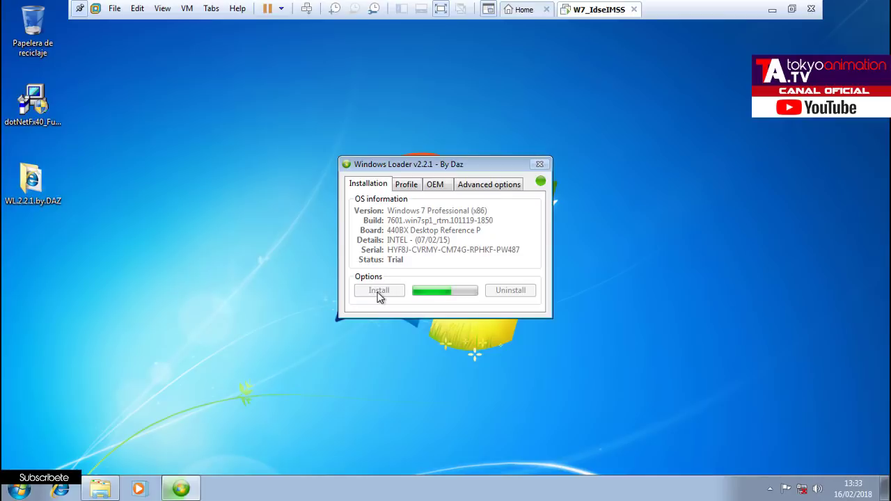
left_click_drag(401, 168, 732, 324)
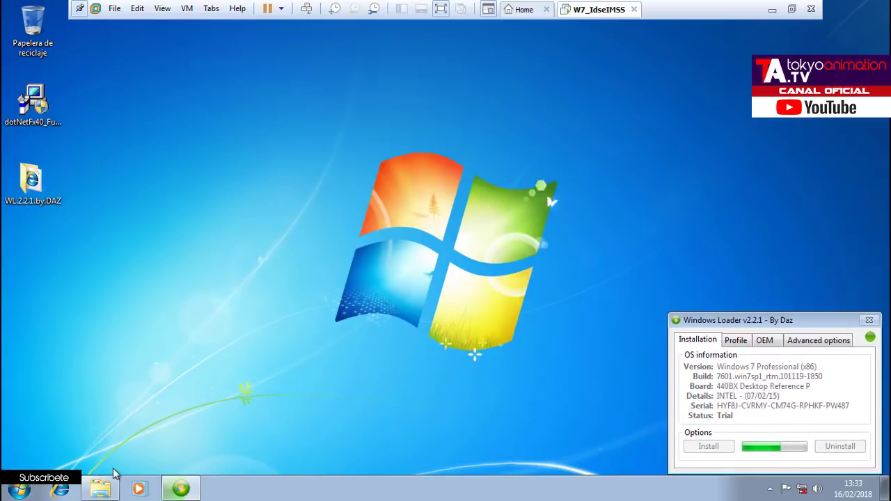
Open the guest's Control Panel, move its window clear of Windows Loader, and search it for "update".
left_click(20, 491)
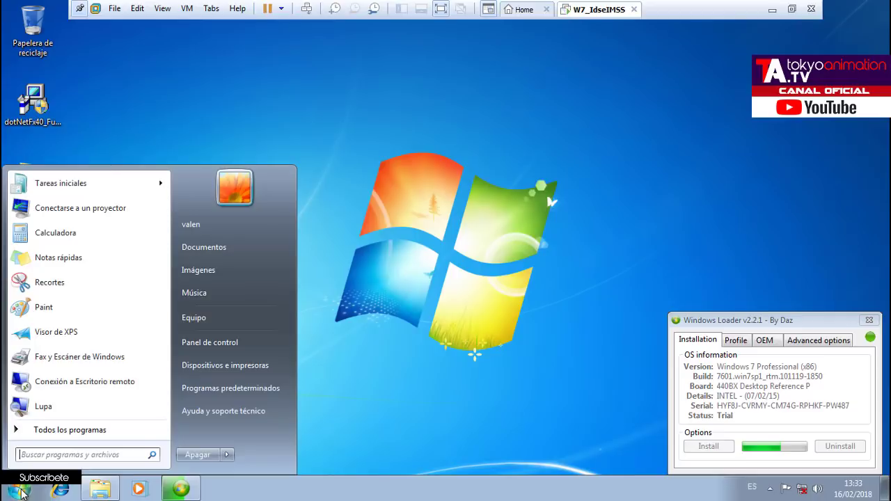
left_click(63, 455)
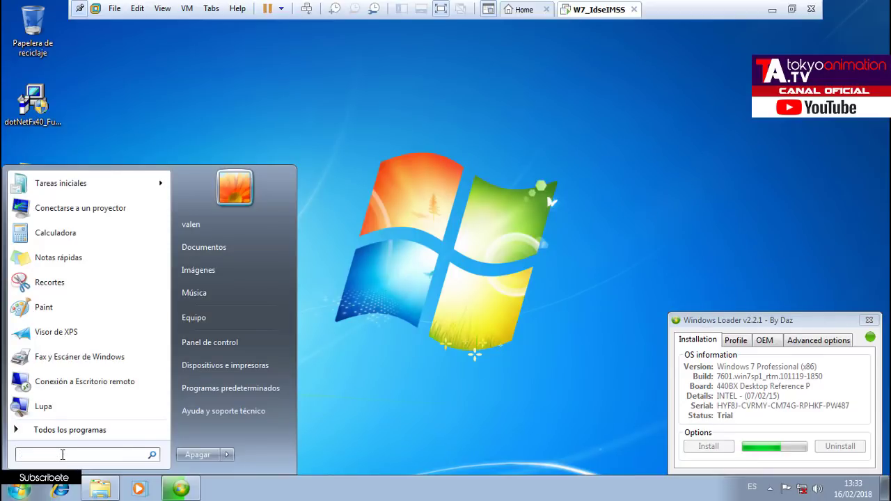
left_click(204, 337)
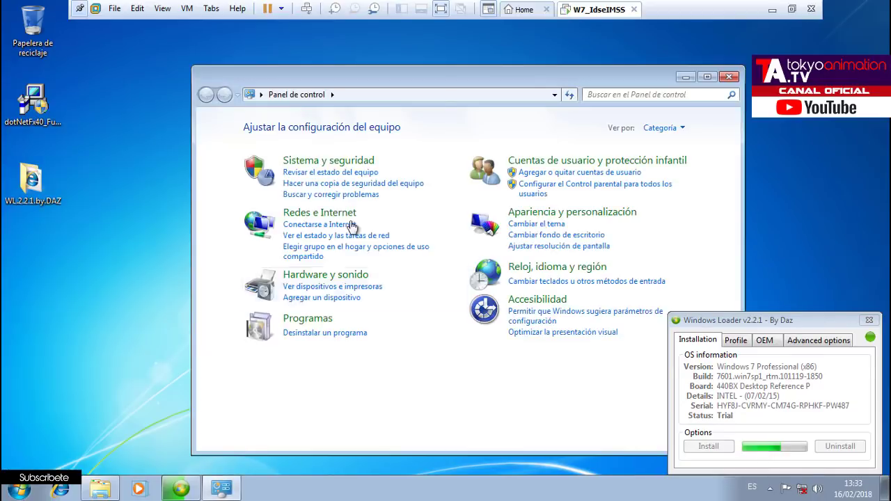
left_click_drag(445, 71, 311, 71)
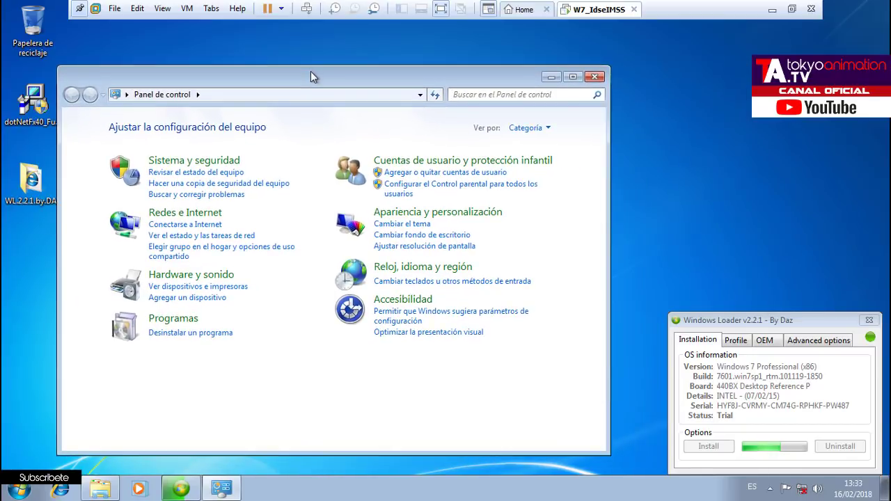
left_click(470, 94)
type("updates")
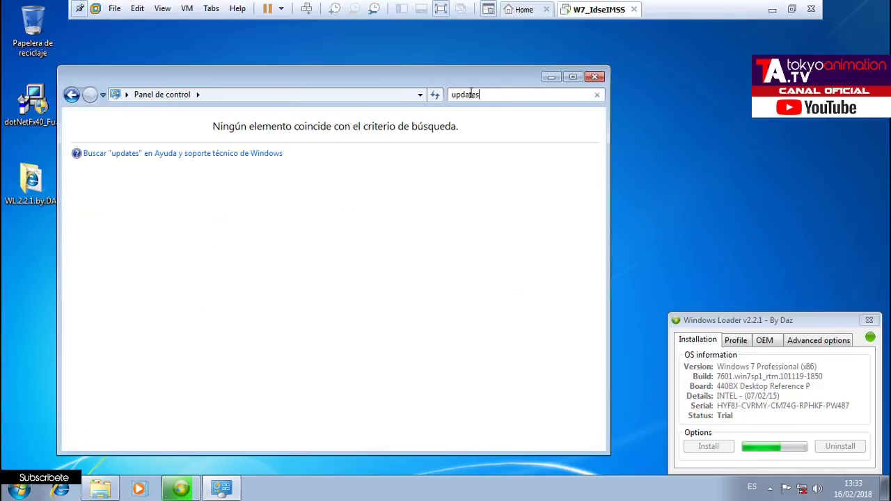
key("BackSpace")
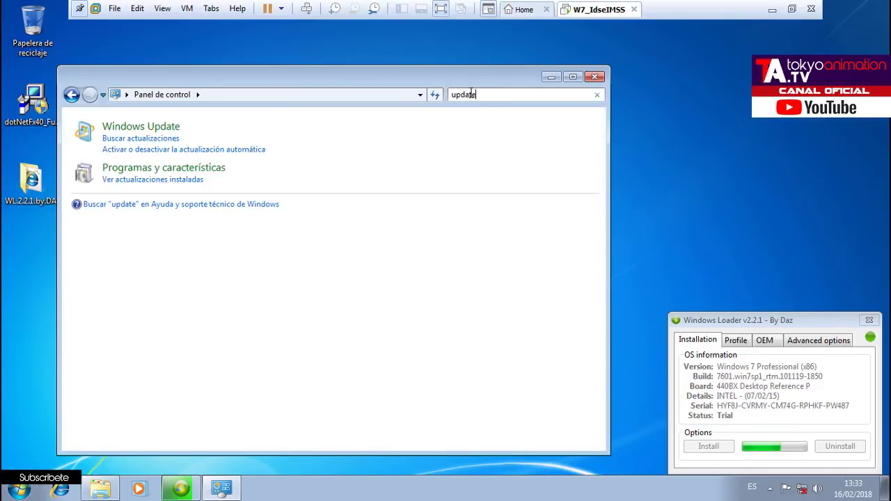
Open Windows Update's option to choose its configuration, and close Windows Loader's installation notice without restarting the guest.
left_click(166, 131)
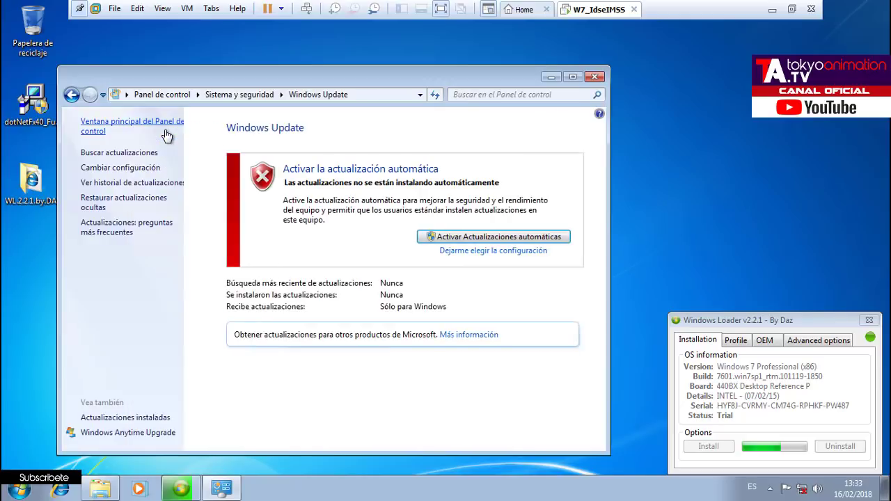
left_click(518, 255)
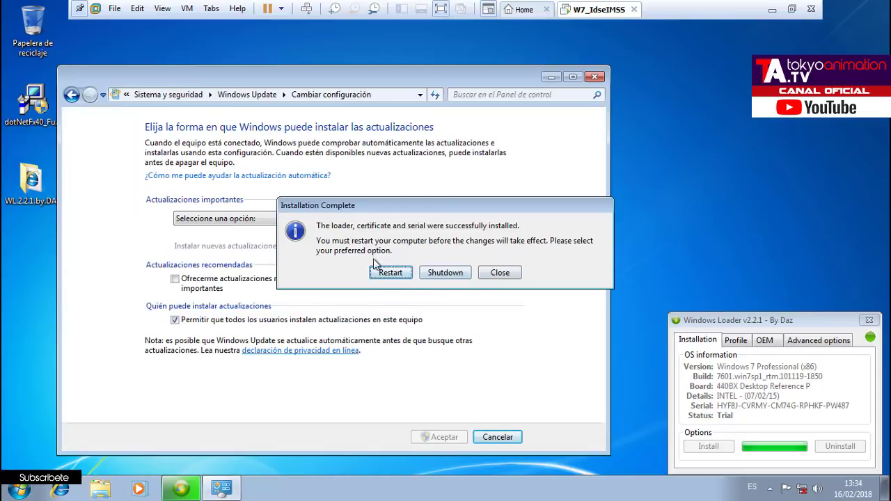
left_click_drag(424, 213, 748, 348)
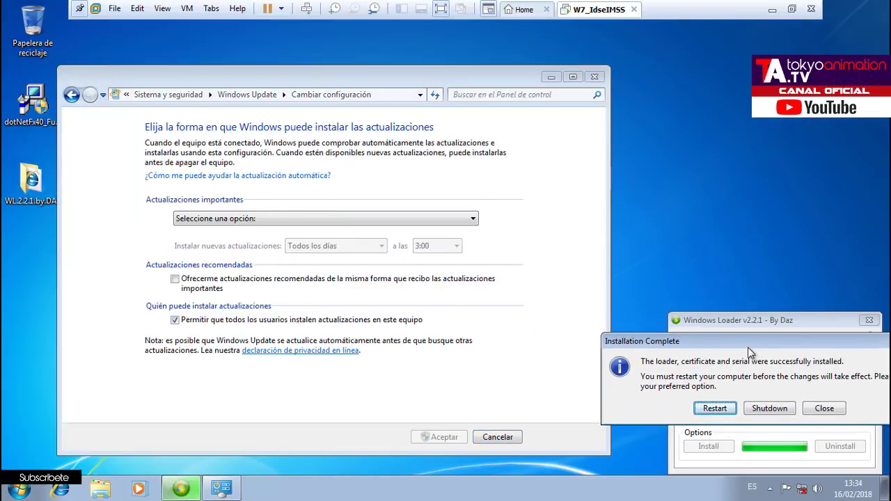
left_click(838, 409)
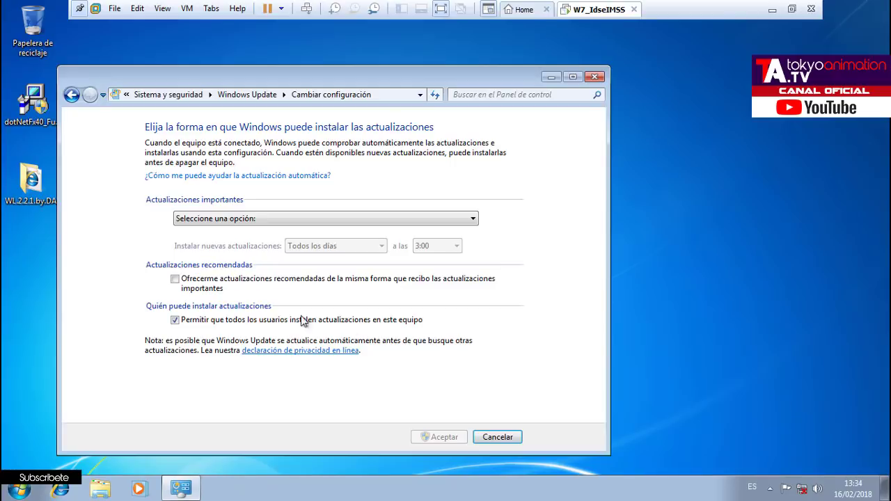
Set important updates to "No buscar actualizaciones (no recomendado)", accept the change, and close the Windows Update window.
left_click(221, 220)
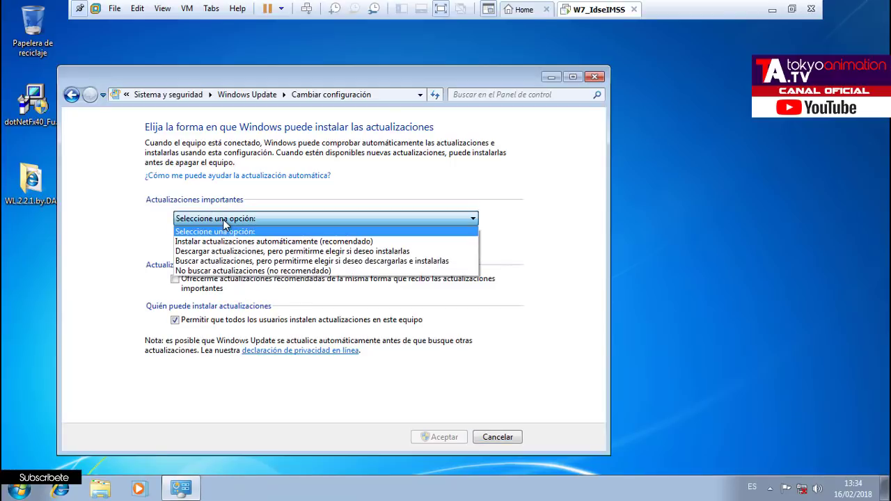
left_click(237, 270)
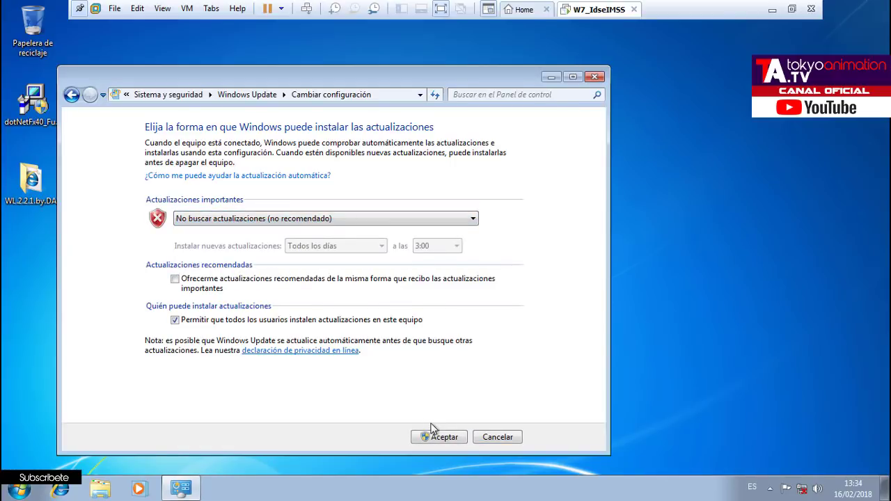
left_click(430, 437)
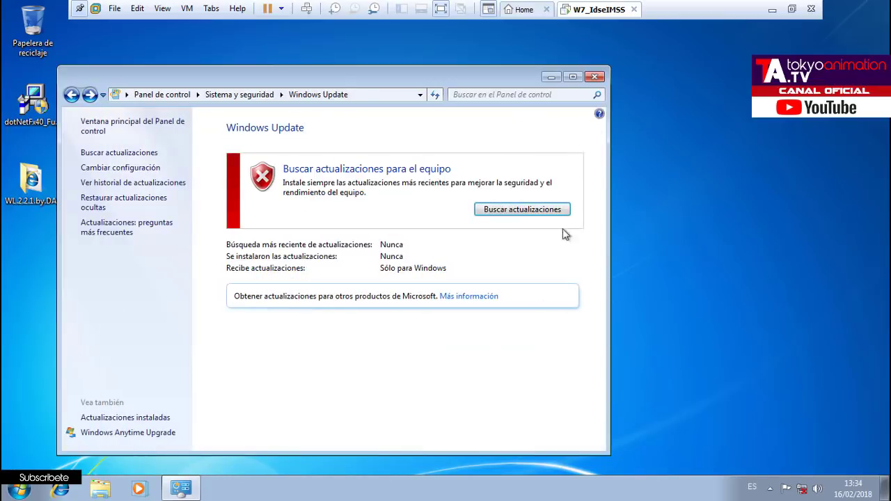
left_click(594, 76)
Try to open the guest's services console by searching for "services".
left_click(8, 489)
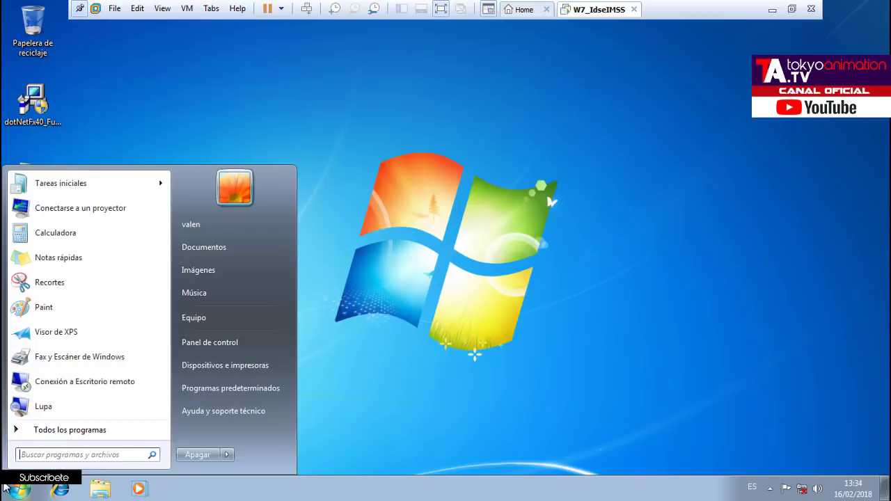
type("services")
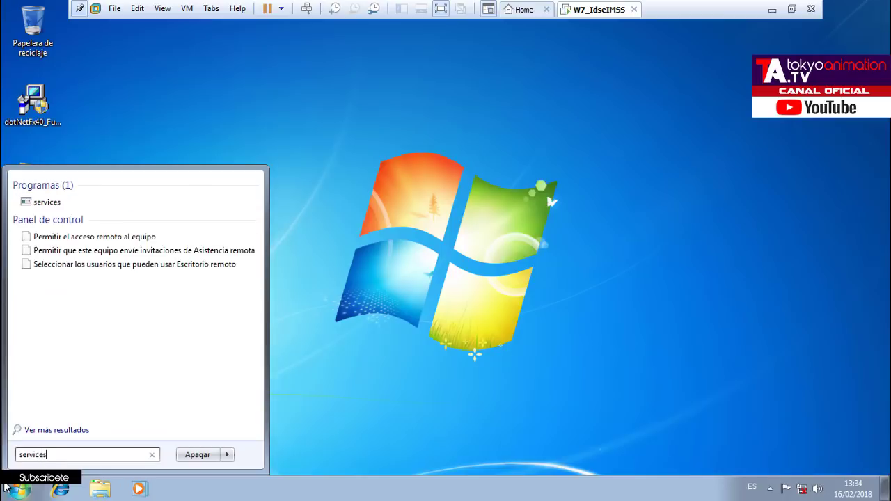
key("Return")
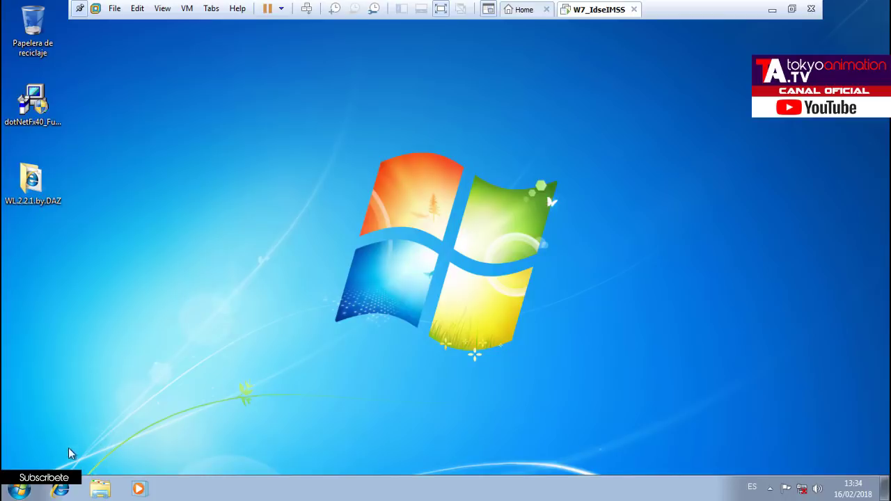
Examine the Equipo system properties for the installed memory, system type and Windows activation status, and close both windows.
left_click(100, 489)
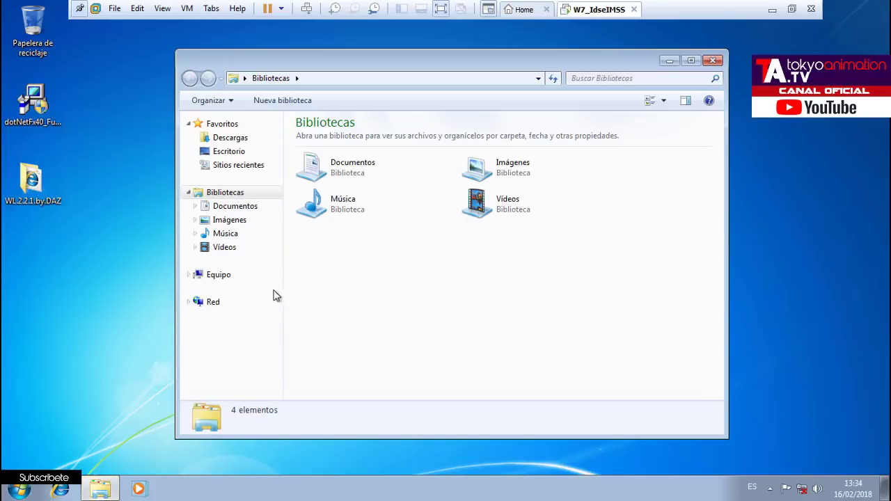
right_click(218, 278)
left_click(271, 428)
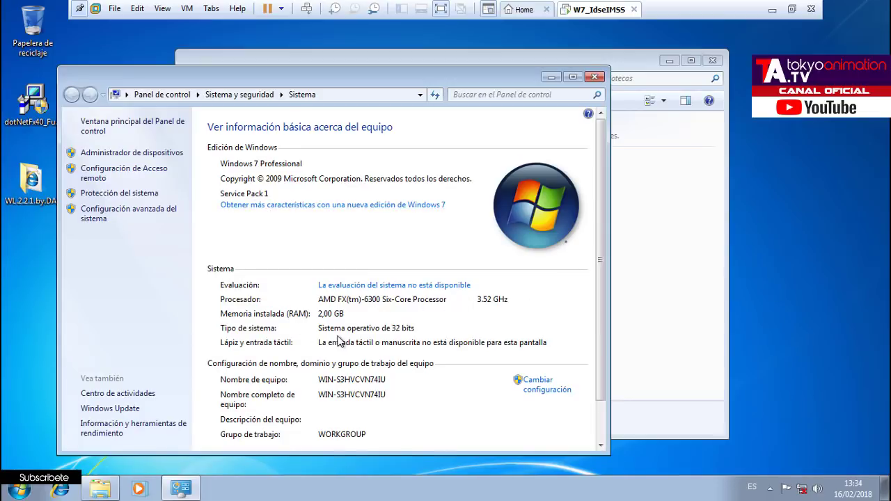
scroll(406, 332, "down", 1)
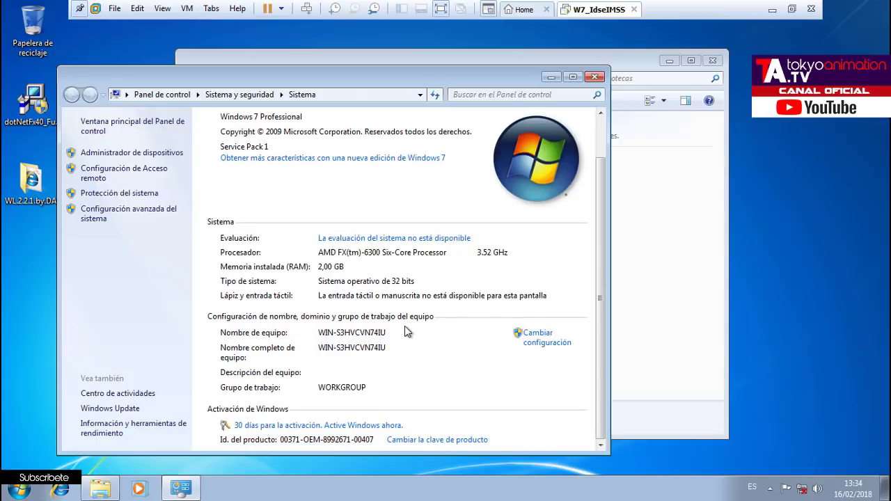
left_click(598, 77)
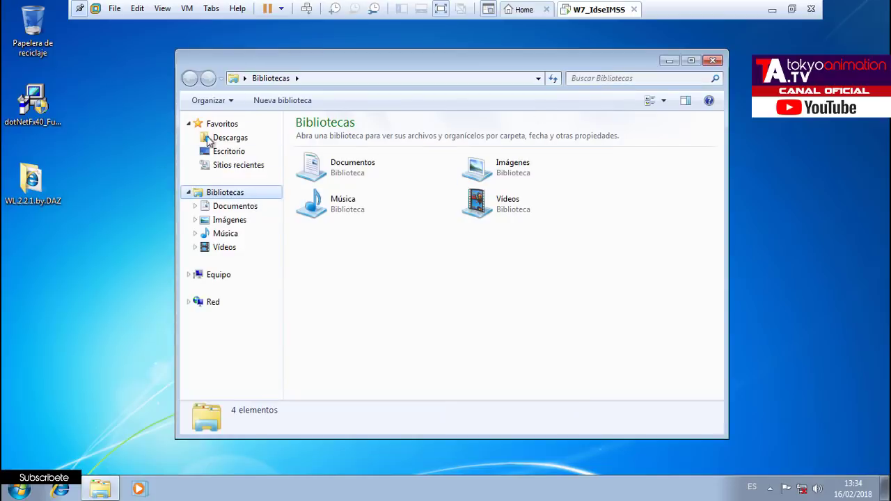
left_click(717, 62)
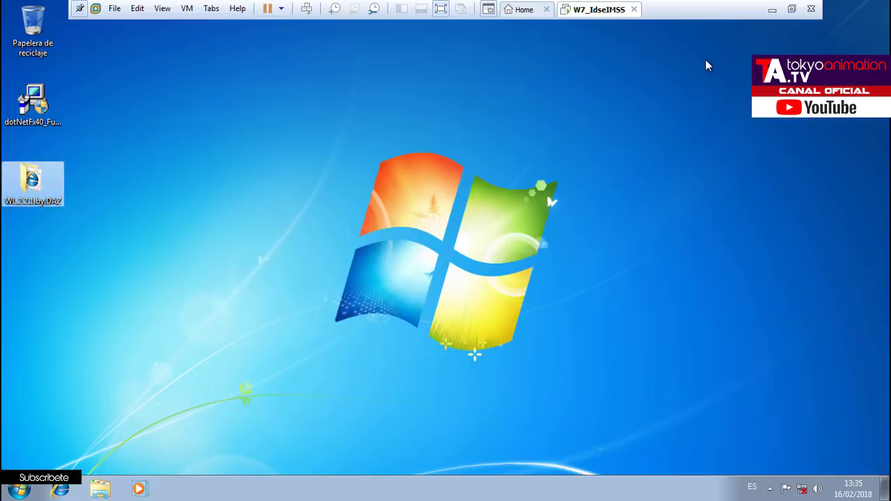
Search the guest for "servic", open the Servicios console and maximize its window.
left_click(38, 182)
left_click(18, 489)
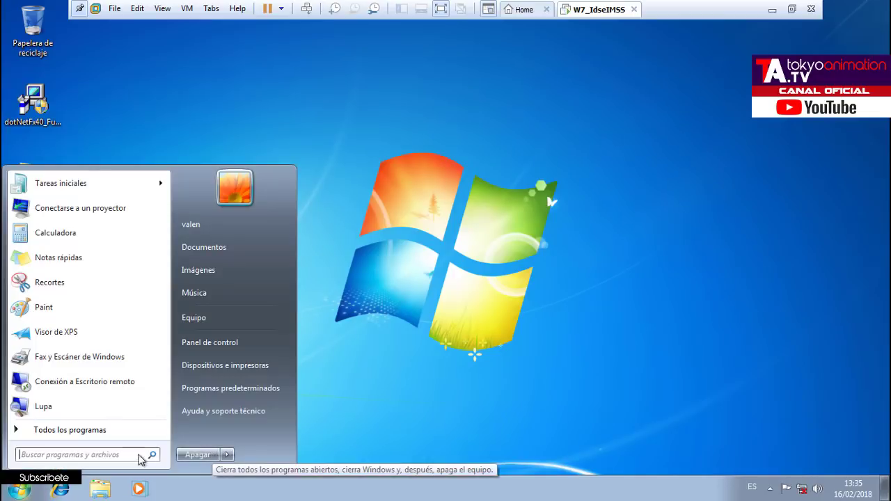
left_click(85, 452)
type("servic")
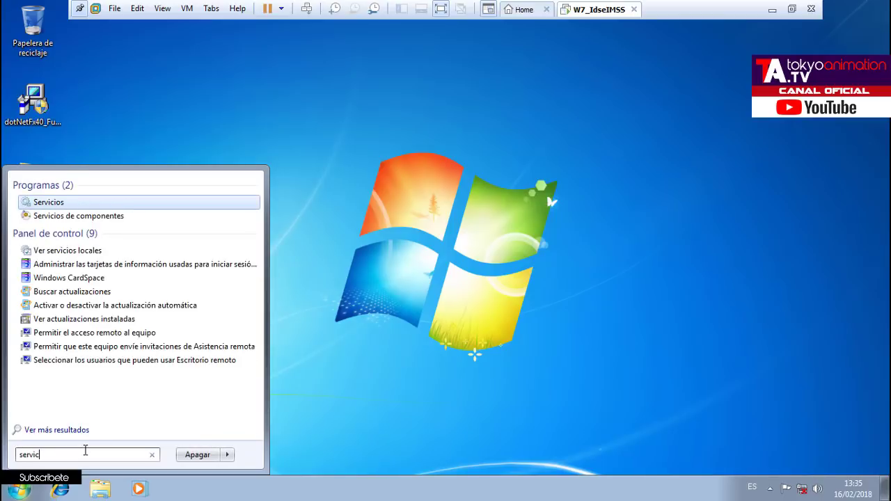
left_click(61, 204)
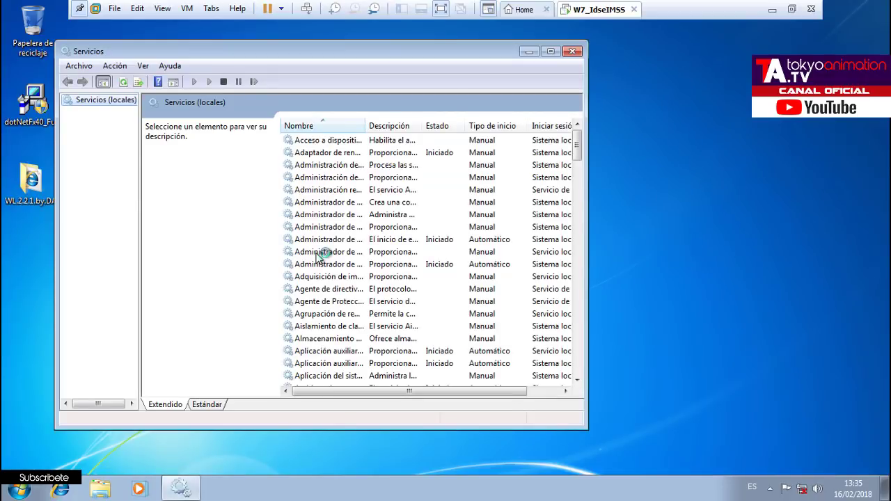
left_click(551, 51)
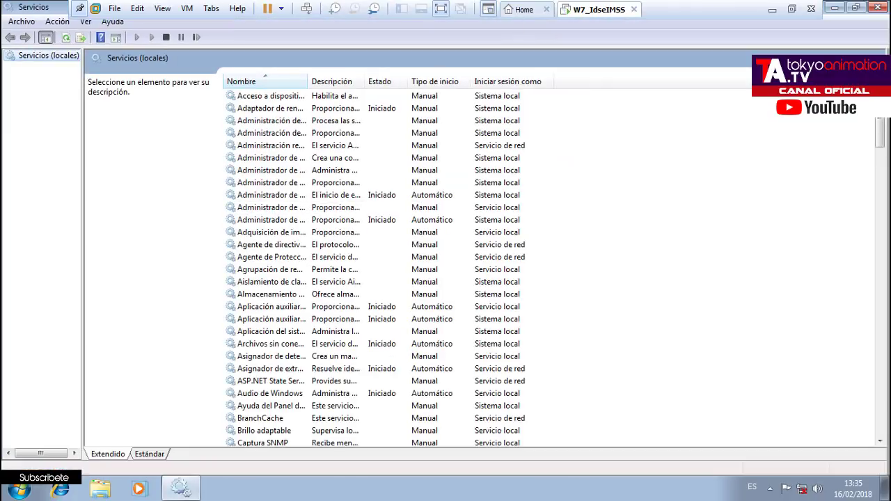
Set the Windows Update service's startup type to Deshabilitado, apply the change, and close the services console.
left_click_drag(881, 125, 880, 403)
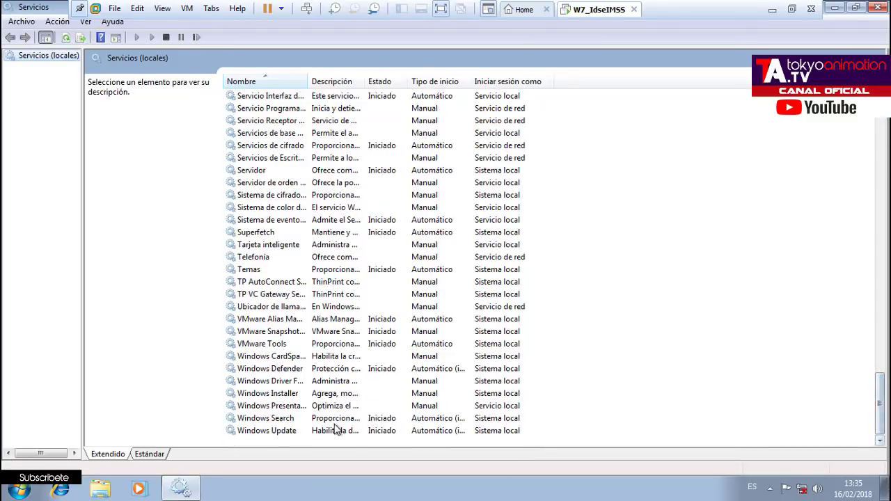
left_click(300, 432)
double_click(301, 432)
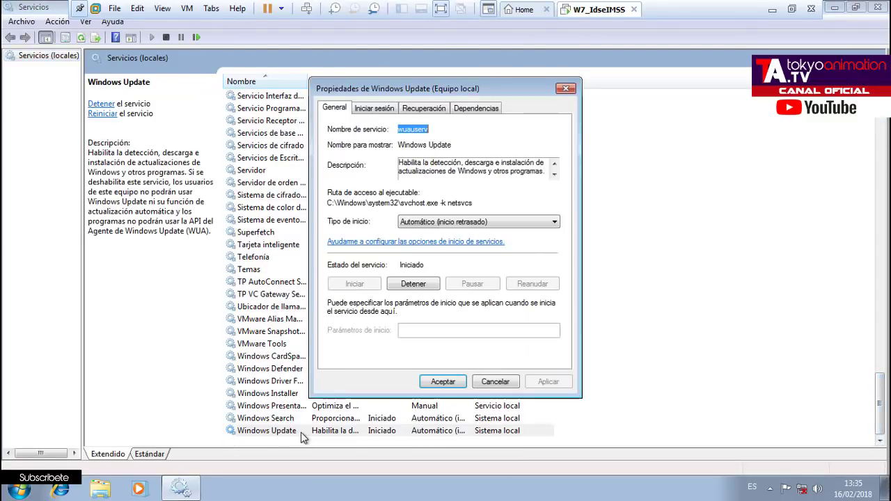
left_click(453, 220)
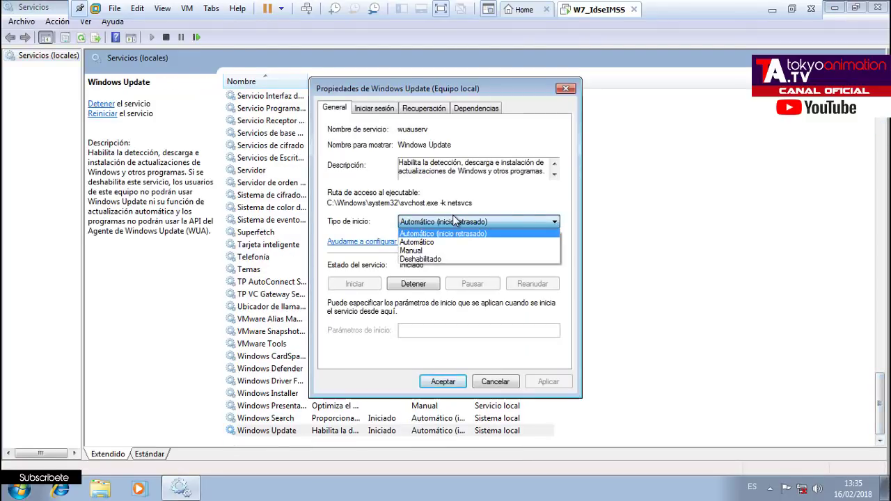
left_click(438, 259)
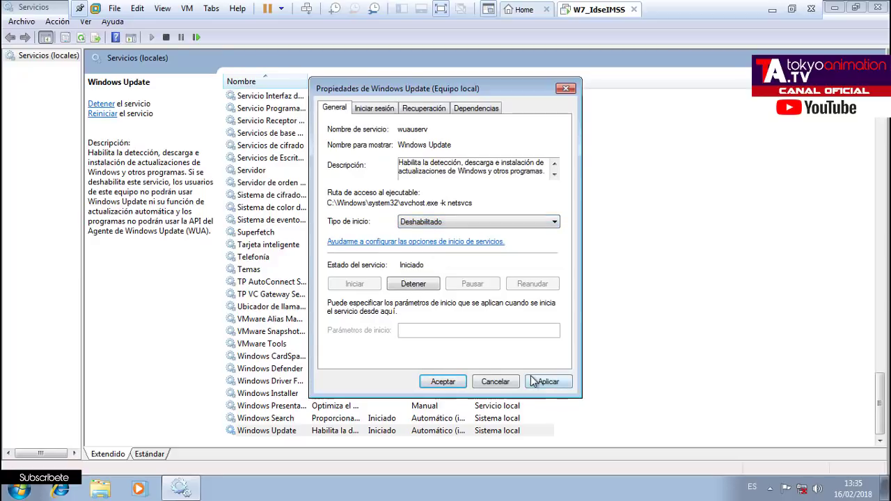
left_click(531, 381)
left_click(444, 382)
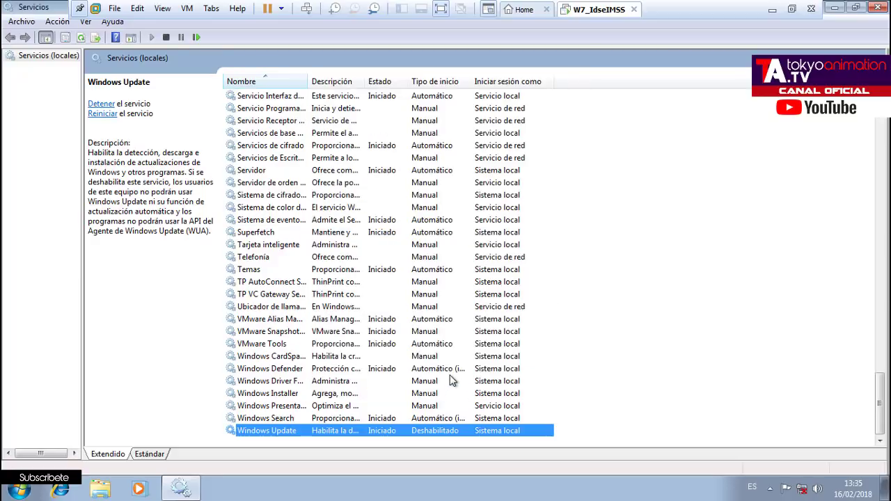
left_click(876, 7)
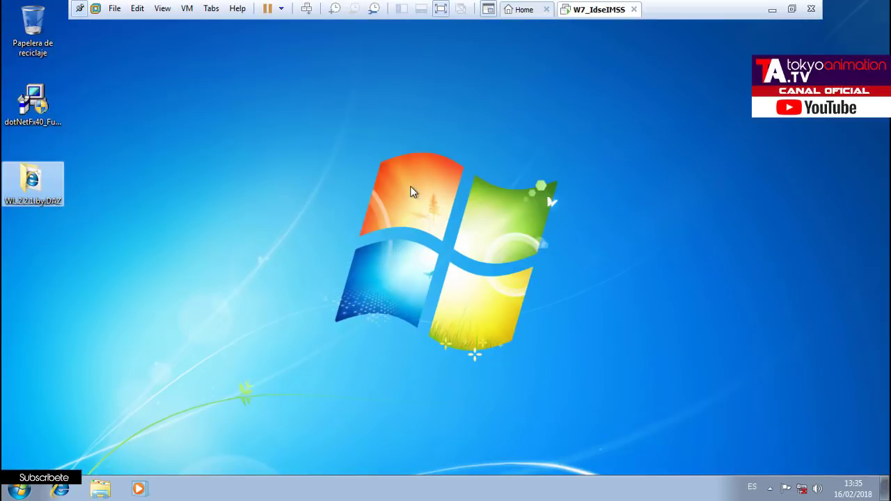
Clear the dotNetFx40 installer and WL.2.2.1.by.DAZ folder off the desktop, move the Recycle Bin to the desktop's lower-right corner, and empty it.
left_click_drag(117, 202, 882, 471)
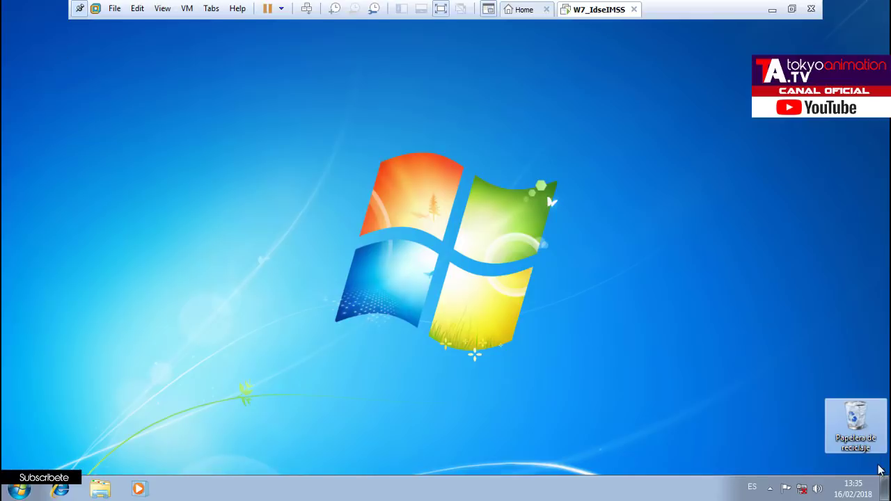
right_click(855, 426)
left_click(828, 368)
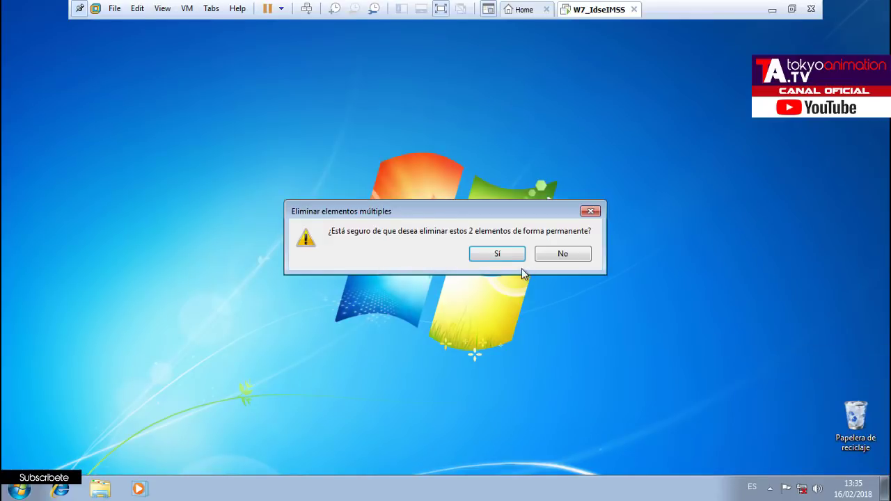
left_click(510, 262)
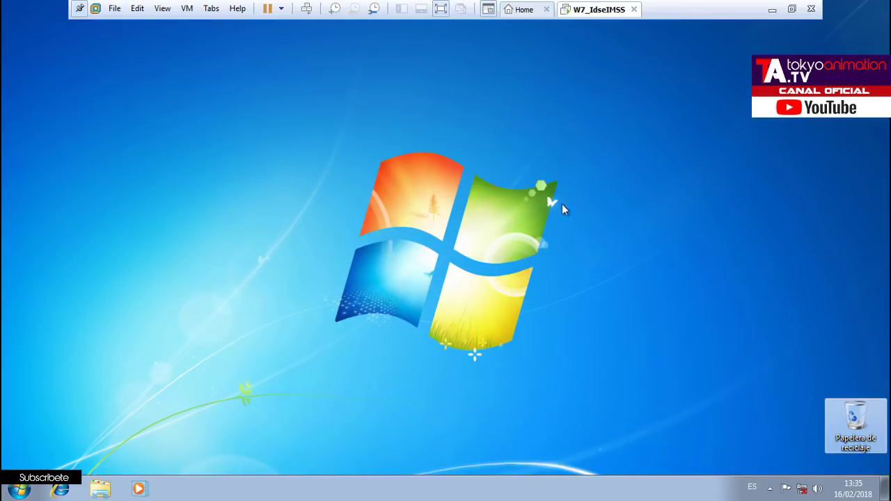
Restart the guest Windows 7 system and return to its desktop.
left_click(18, 489)
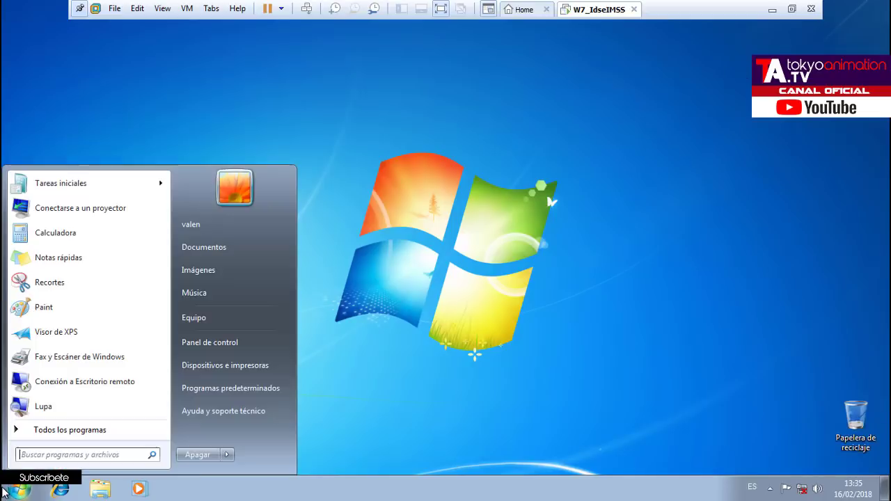
mouse_move(226, 457)
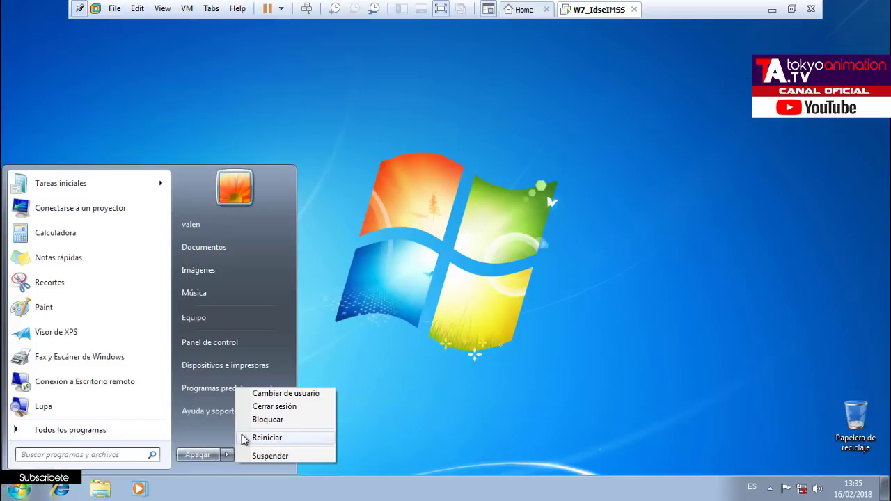
left_click(241, 436)
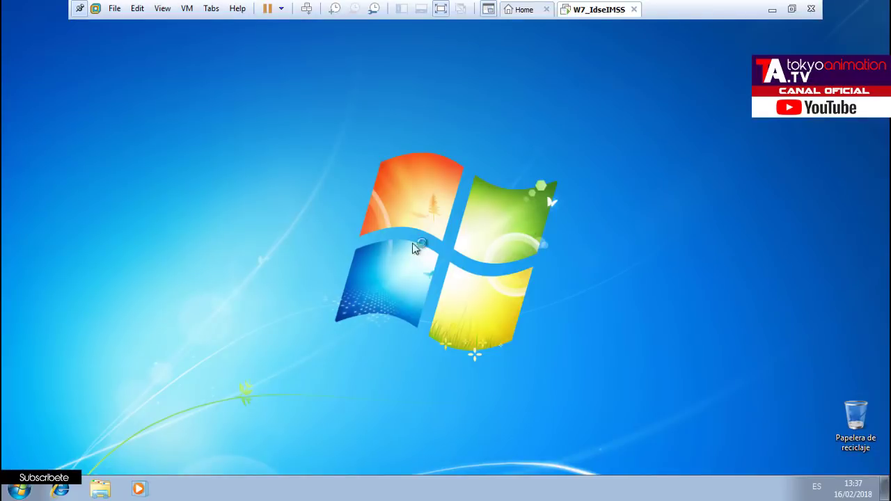
right_click(245, 228)
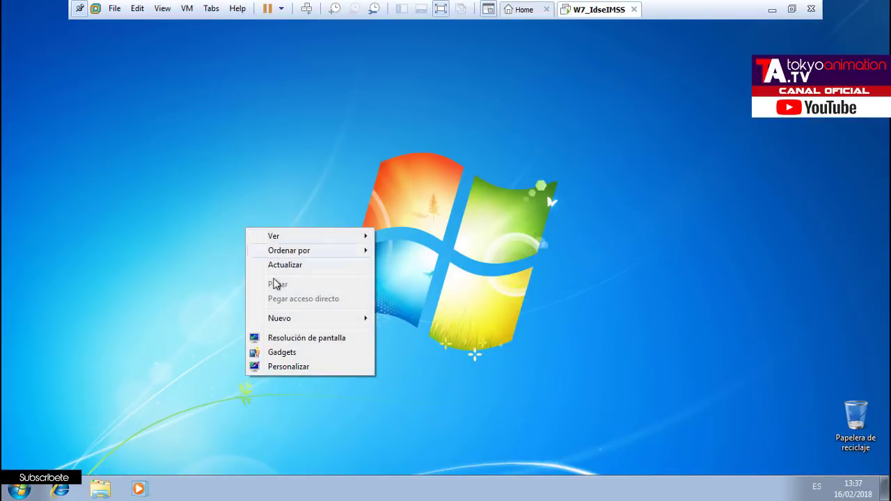
left_click(674, 296)
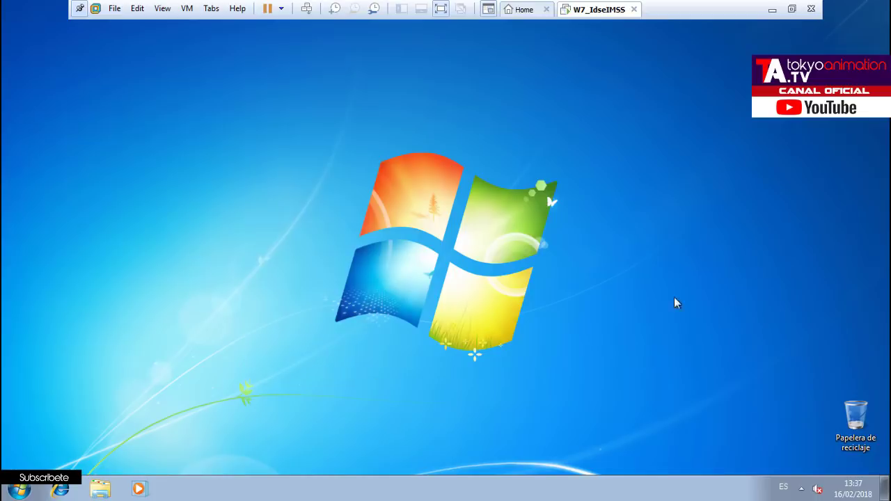
Launch Internet Explorer in the guest and take the virtual machine out of full-screen mode.
left_click(72, 490)
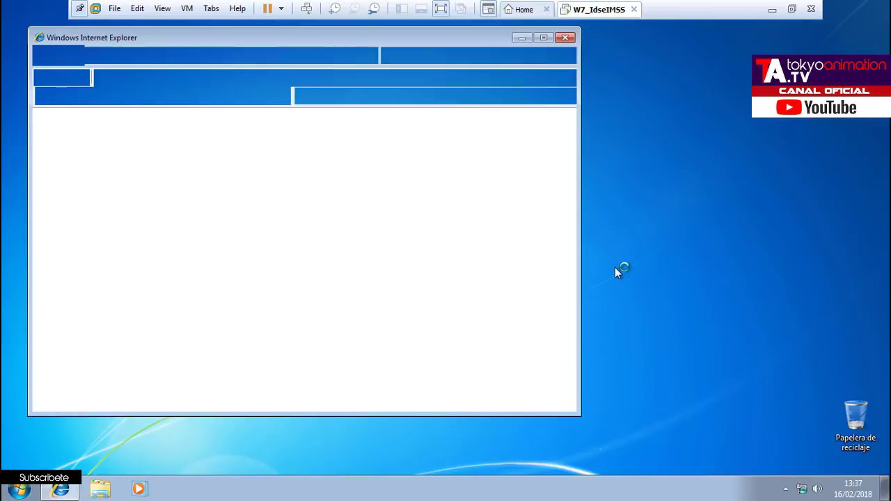
left_click(791, 9)
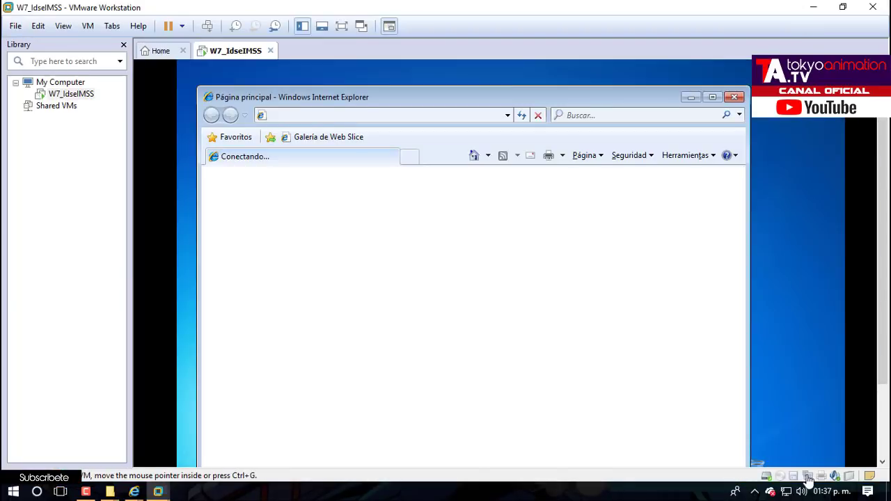
Connect the virtual machine's network adapter and put the virtual machine back in full-screen mode.
left_click(808, 477)
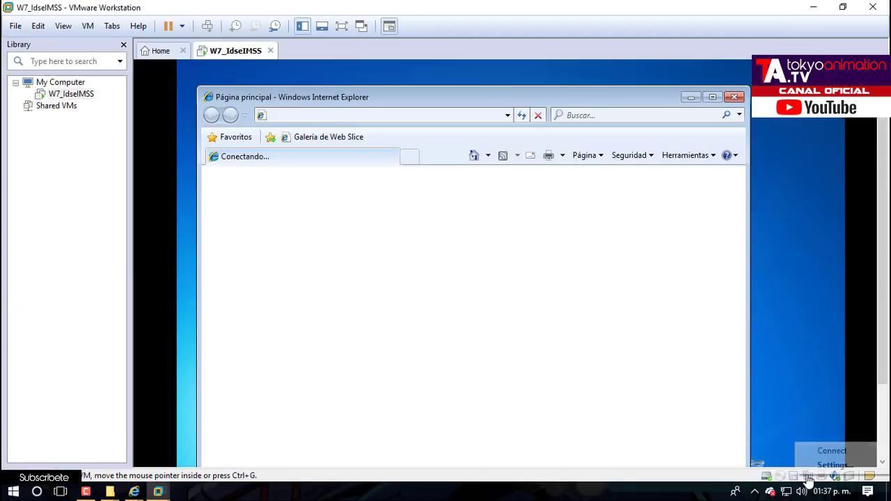
left_click(834, 451)
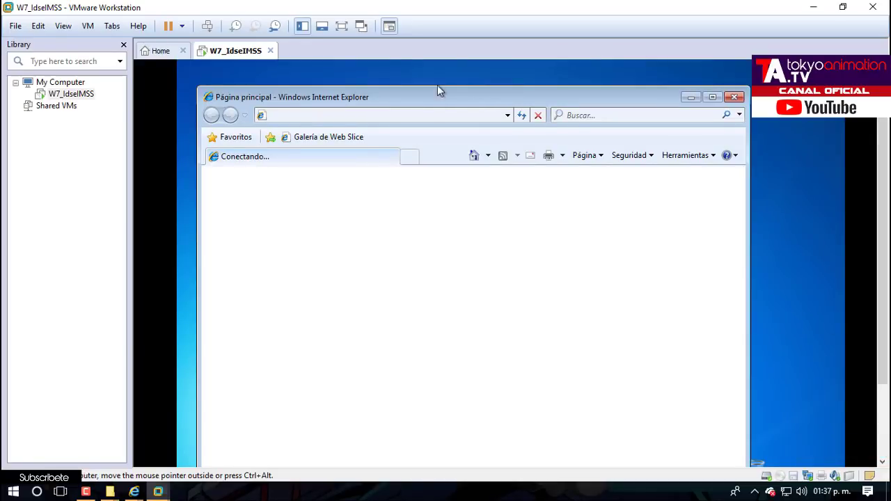
left_click(341, 27)
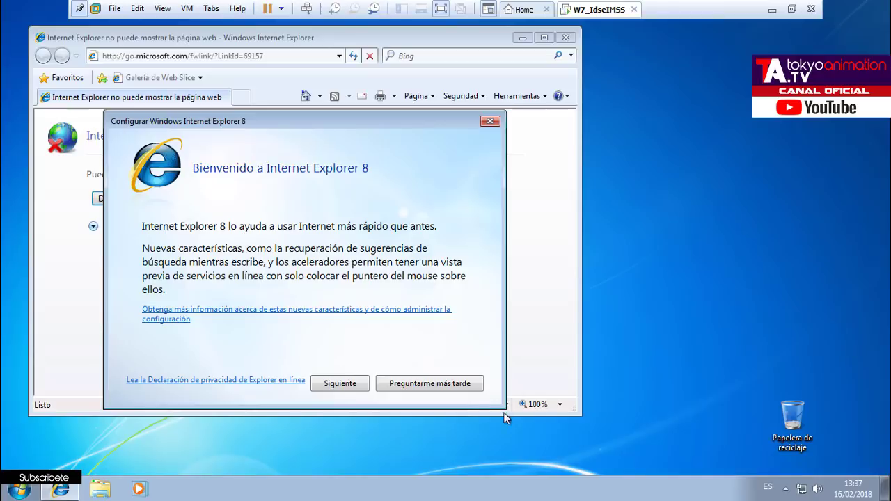
Postpone the Internet Explorer 8 setup, then try to open google.com in the remaining tab and close the browser.
left_click(445, 388)
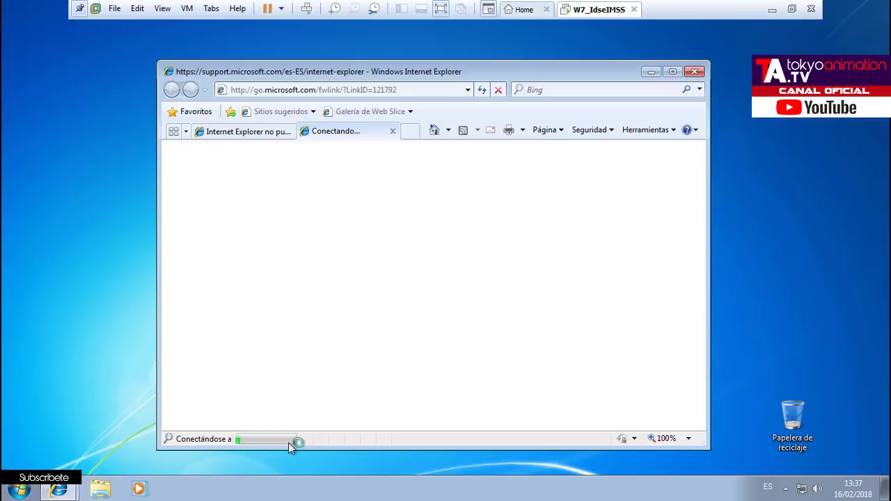
left_click(393, 131)
left_click(371, 95)
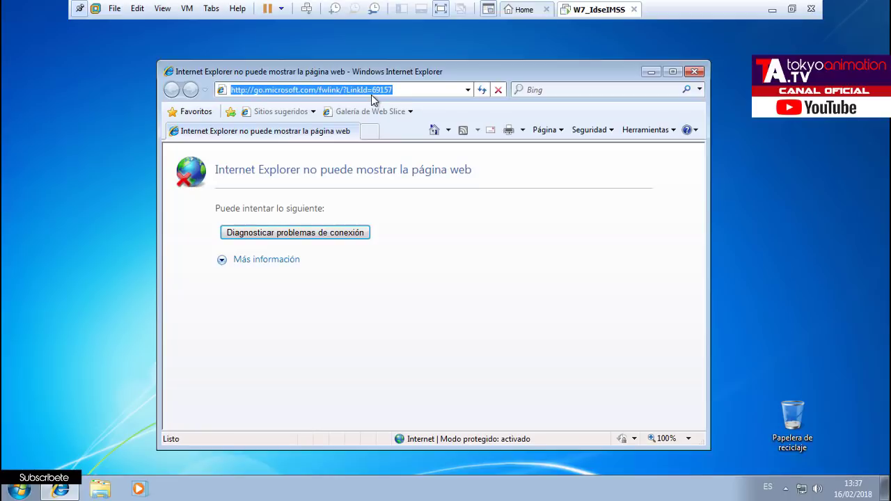
type("goo")
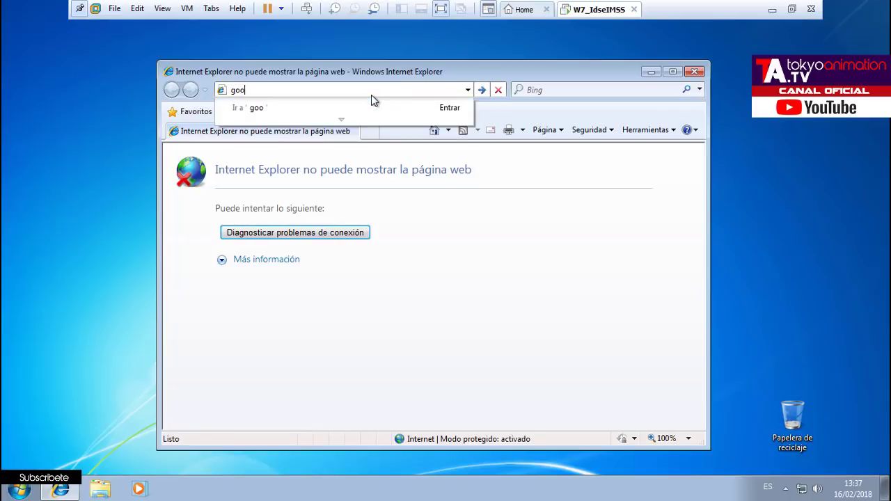
type("gle.com")
key("Return")
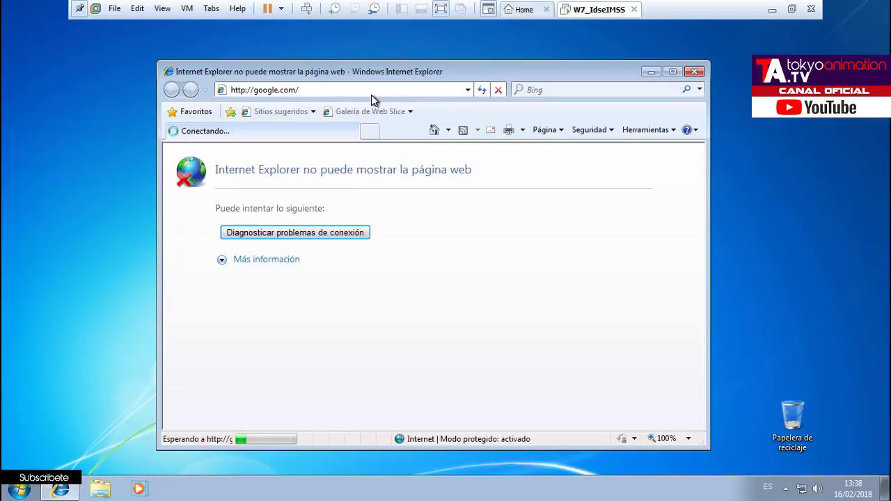
left_click(694, 73)
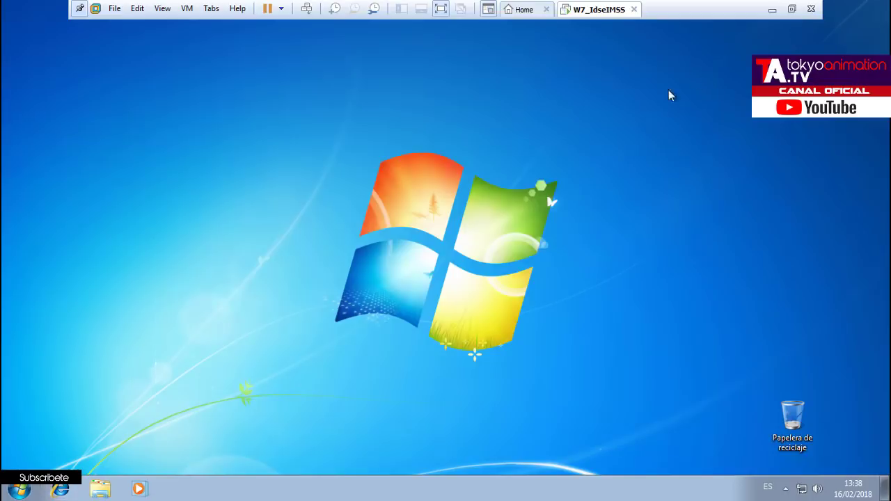
Restart the guest Windows 7 system with its network adapter connected.
left_click(15, 492)
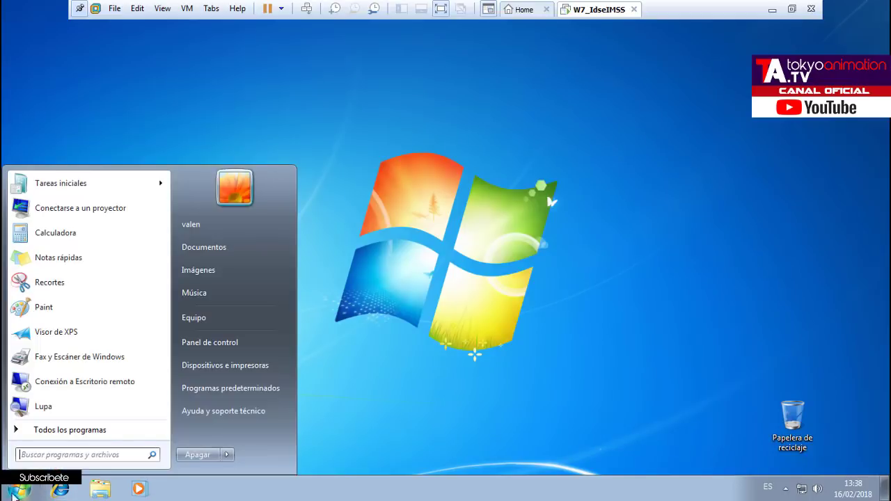
left_click(226, 455)
left_click(282, 407)
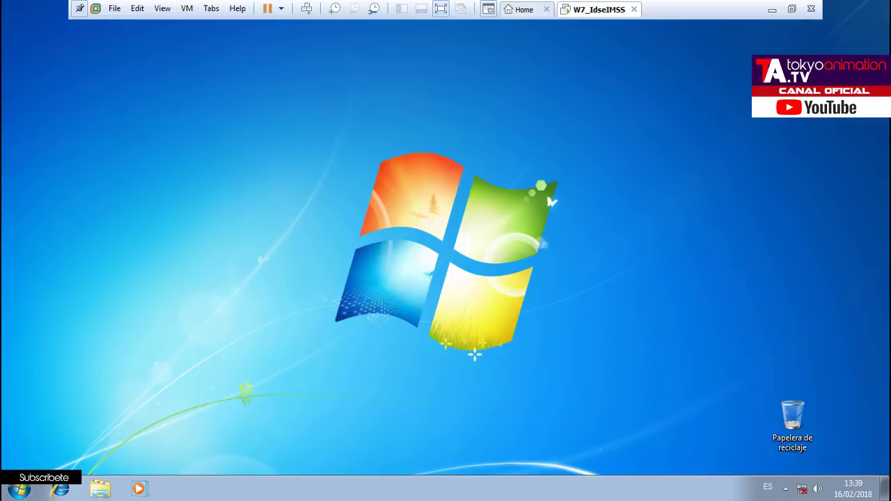
Launch Internet Explorer, go to its home page instead of restoring the last session, and maximize the window.
left_click(60, 491)
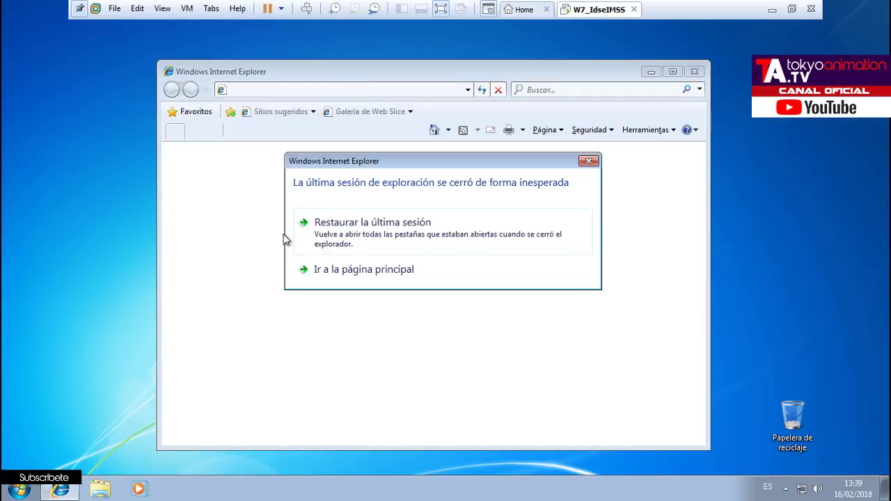
left_click(334, 271)
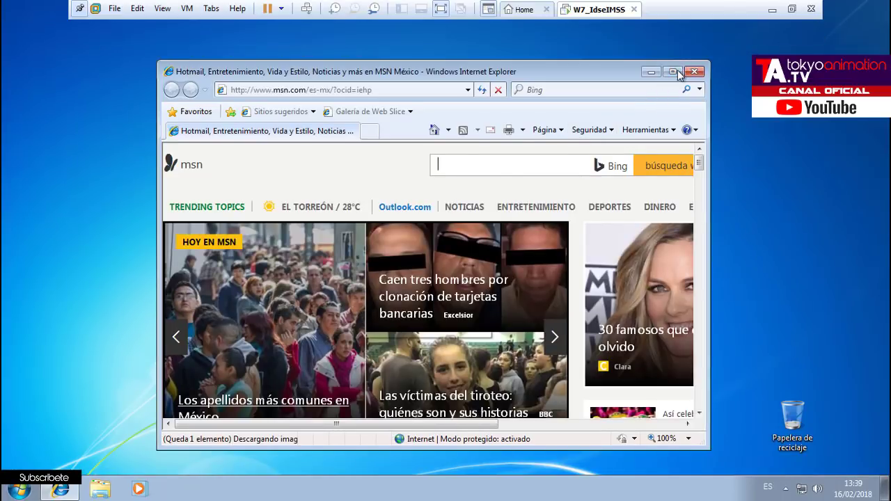
double_click(634, 72)
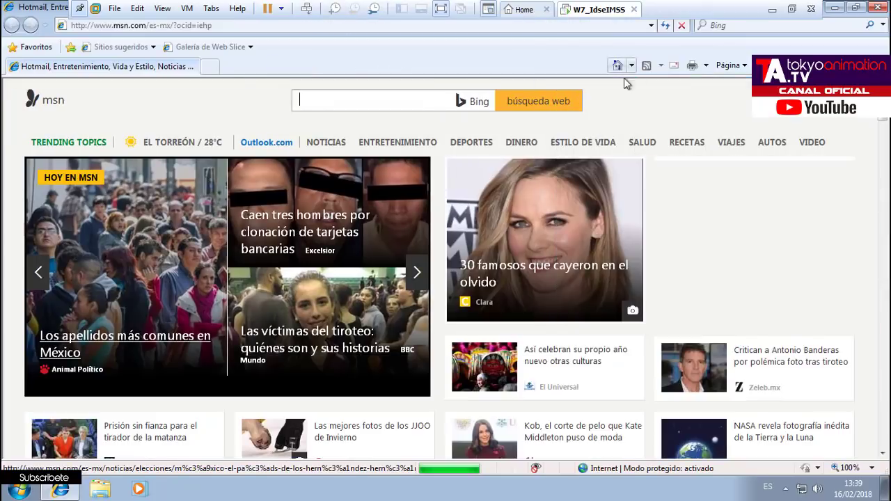
Open google.com in the maximized Internet Explorer window.
left_click(220, 24)
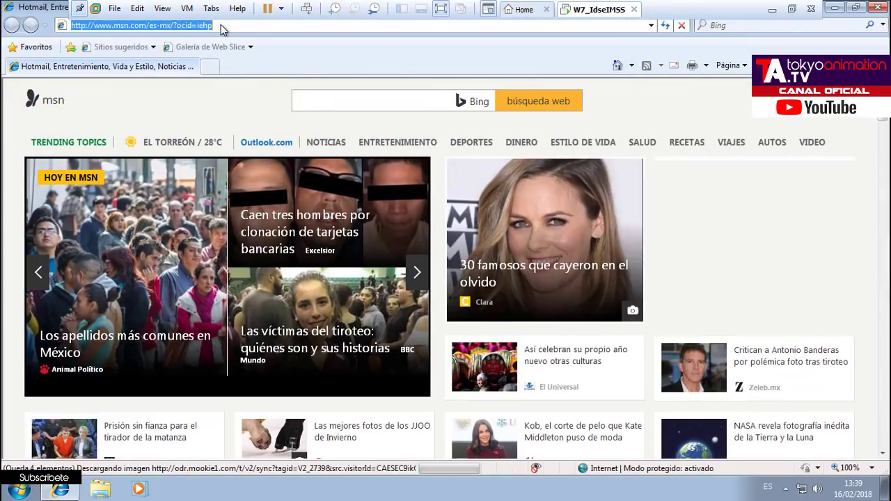
type("g")
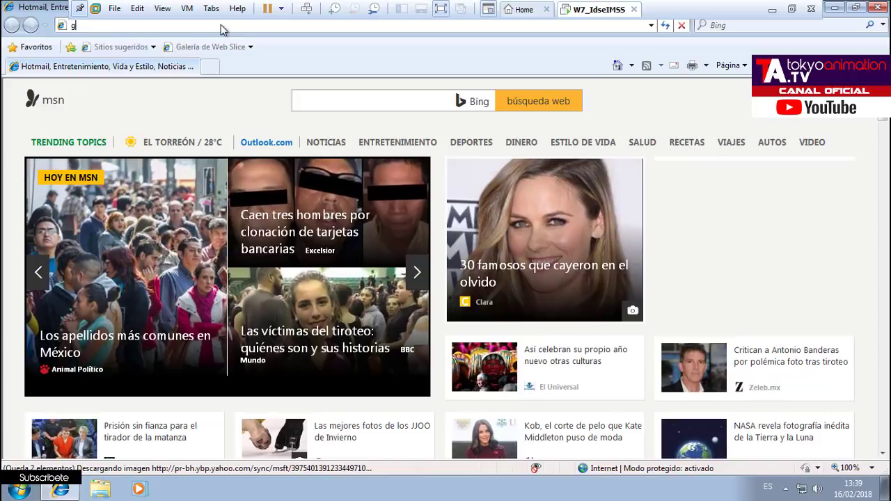
type("oogl")
type("e")
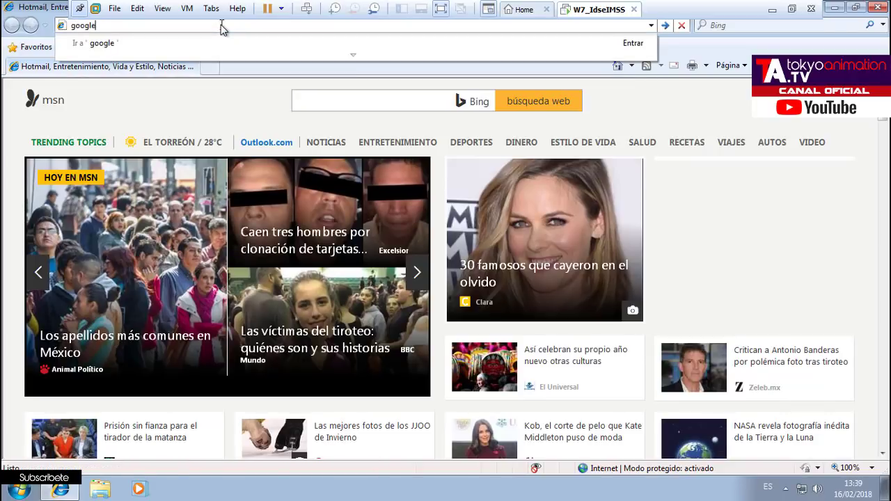
type(".com")
key("Return")
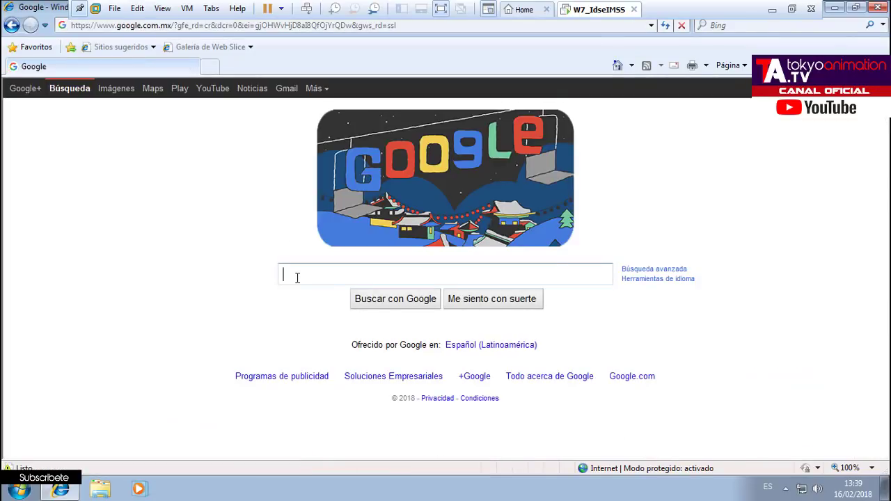
Search Google for idse, open the IDSE portal of the Instituto Mexicano del Seguro Social, and accept the Java notice.
type("idse")
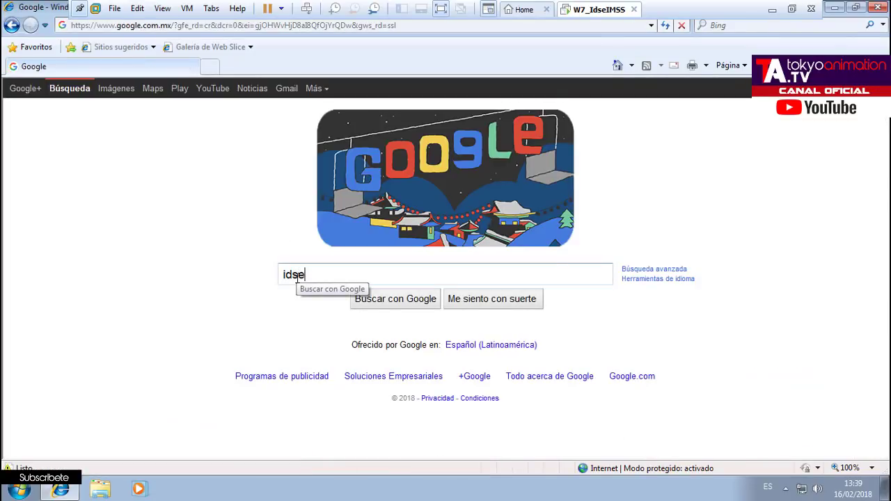
key("Return")
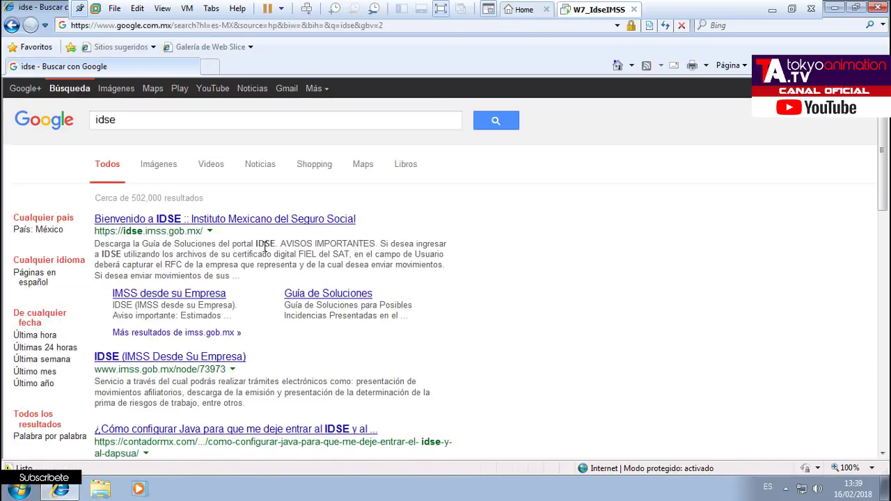
left_click(246, 220)
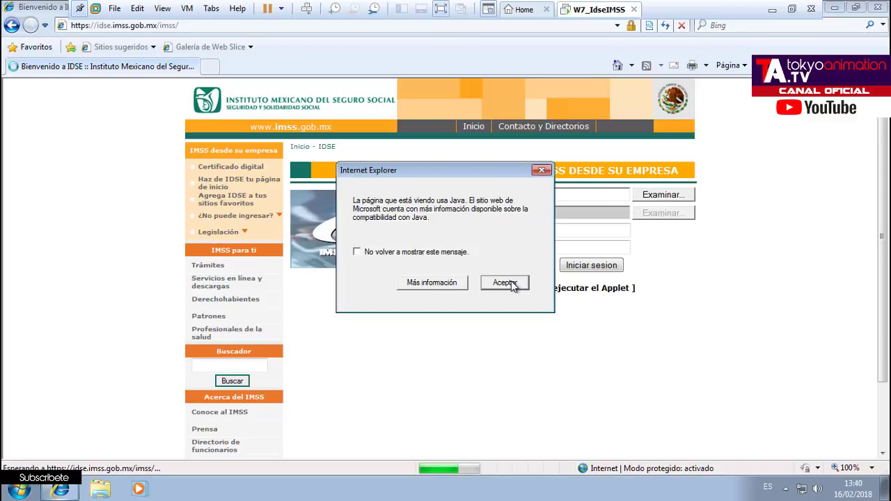
left_click(500, 284)
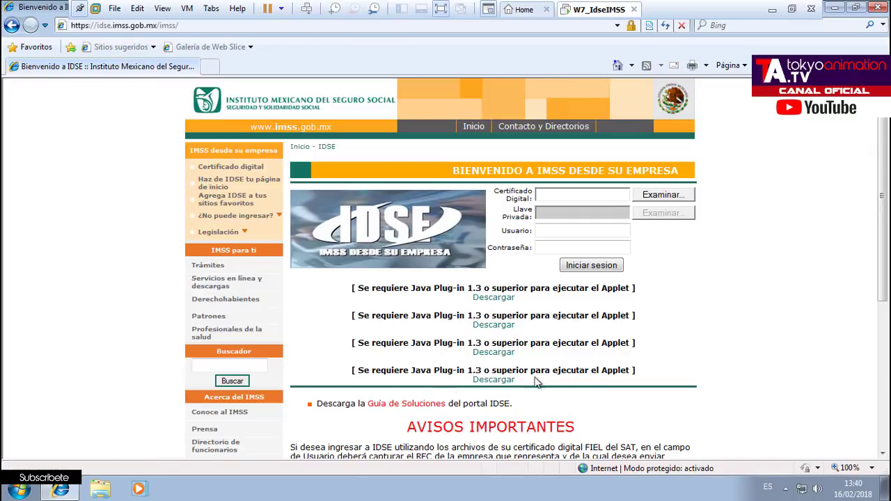
Follow the IDSE portal's Java download link for users who cannot sign in and save JavaSetup8u161.exe to the Descargas folder.
left_click(275, 218)
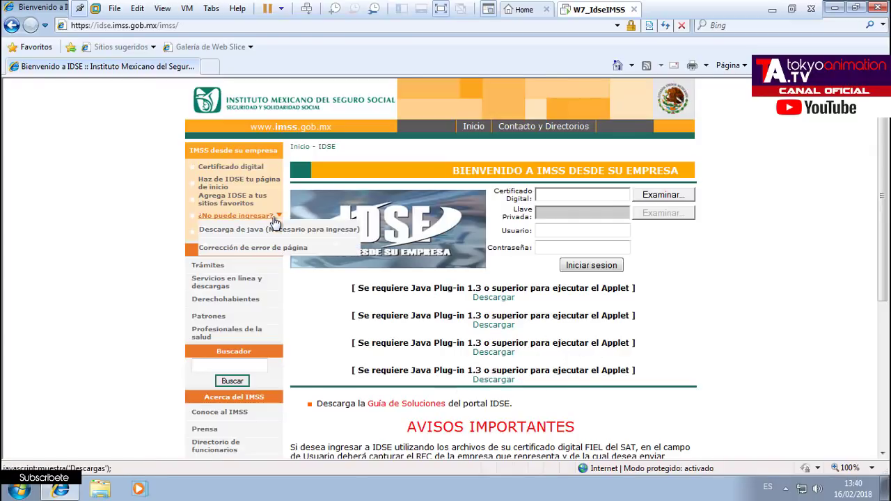
left_click(276, 235)
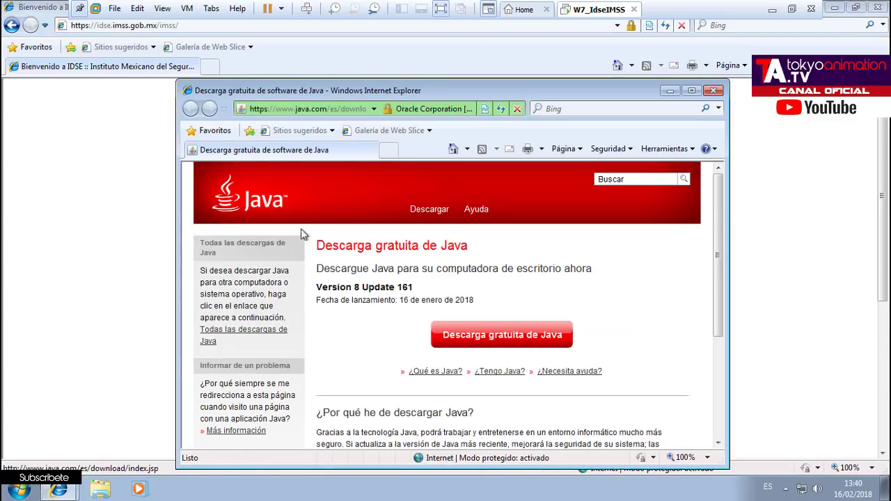
left_click(495, 335)
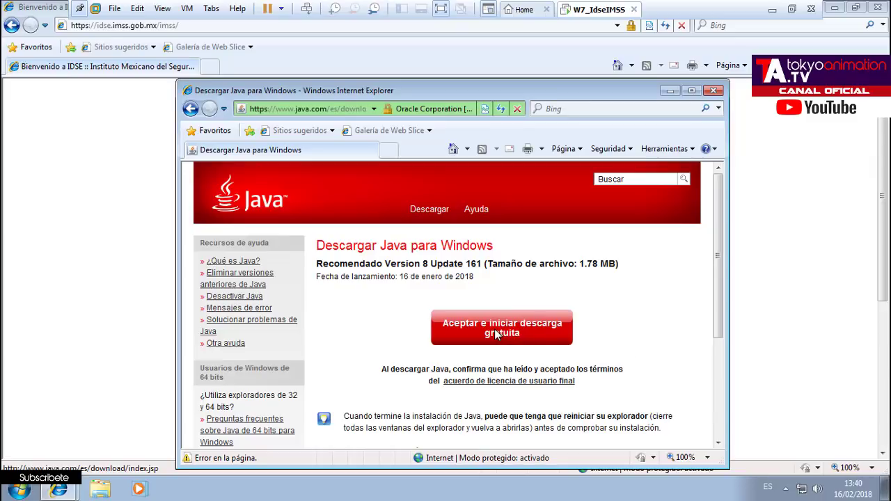
left_click(497, 335)
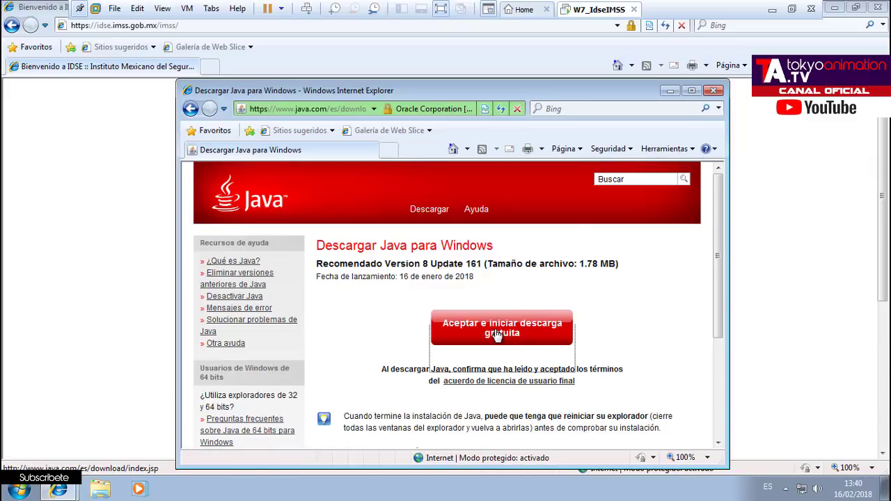
left_click(481, 255)
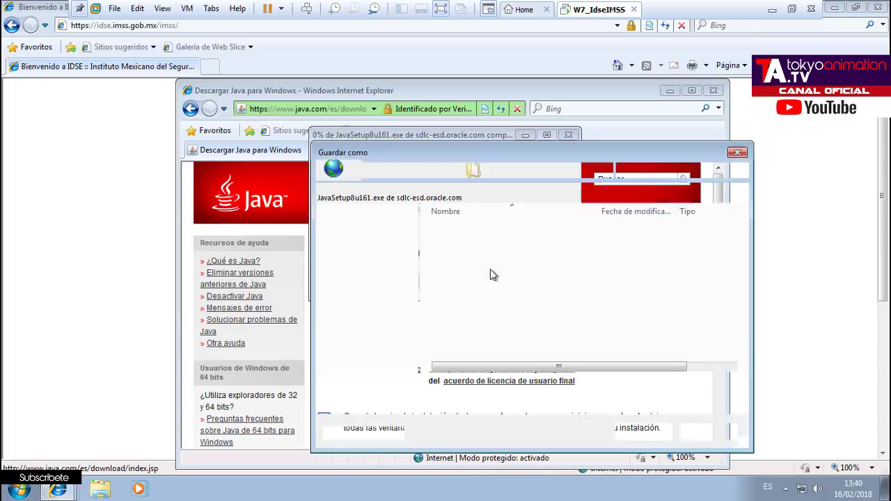
left_click(635, 433)
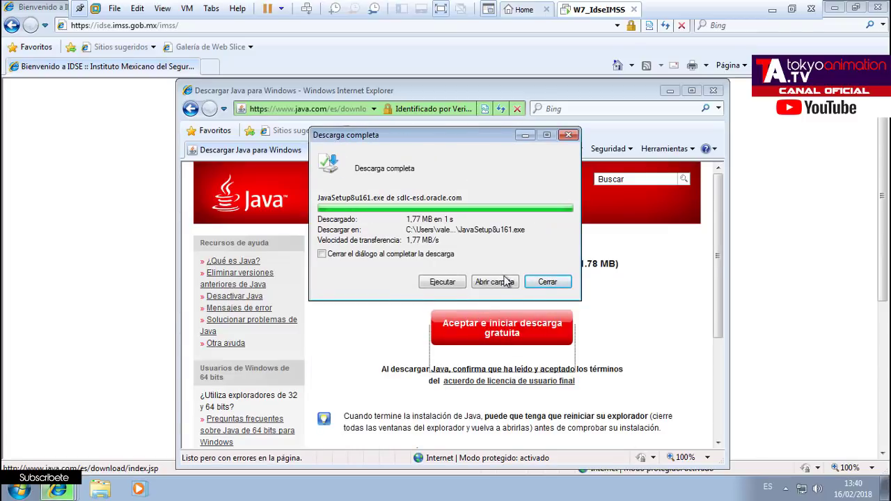
Run JavaSetup8u161 as administrator from its download folder, install Java with the default destination, and close the installer.
left_click(500, 287)
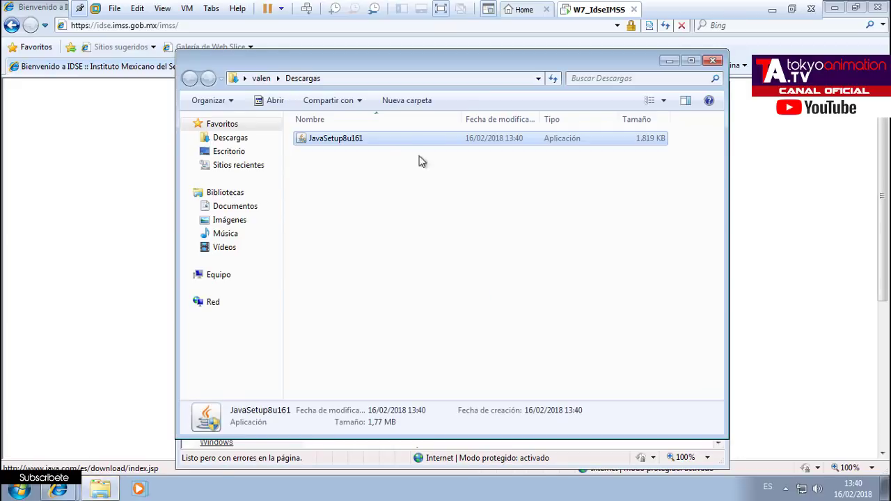
right_click(350, 143)
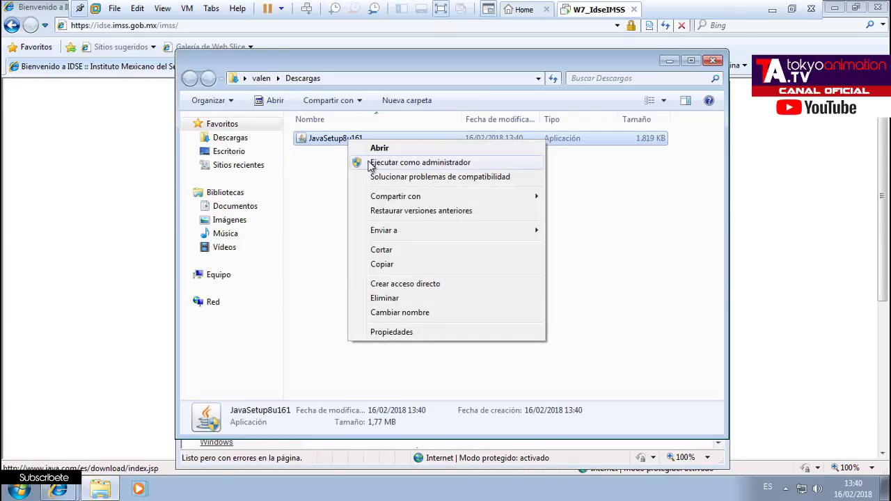
left_click(366, 163)
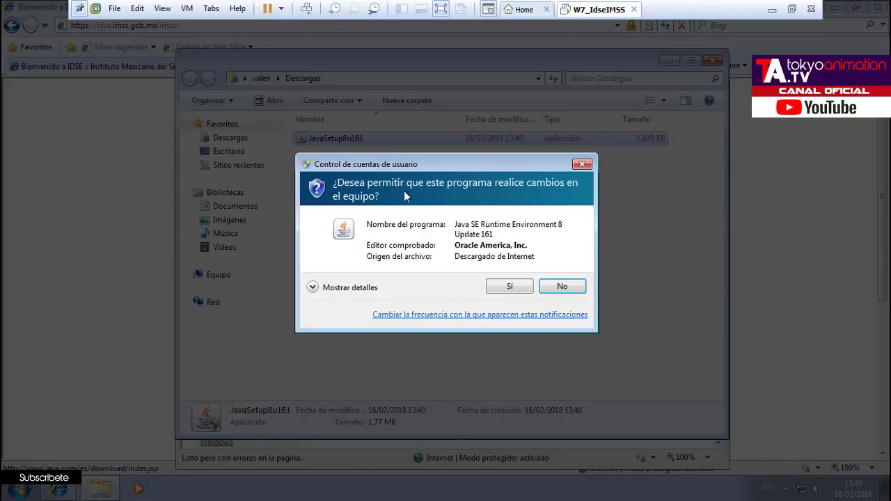
left_click(529, 289)
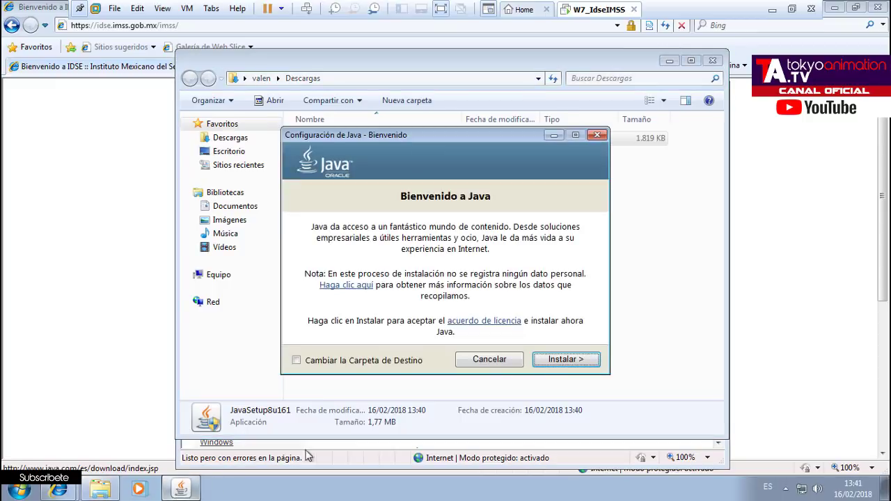
left_click(557, 366)
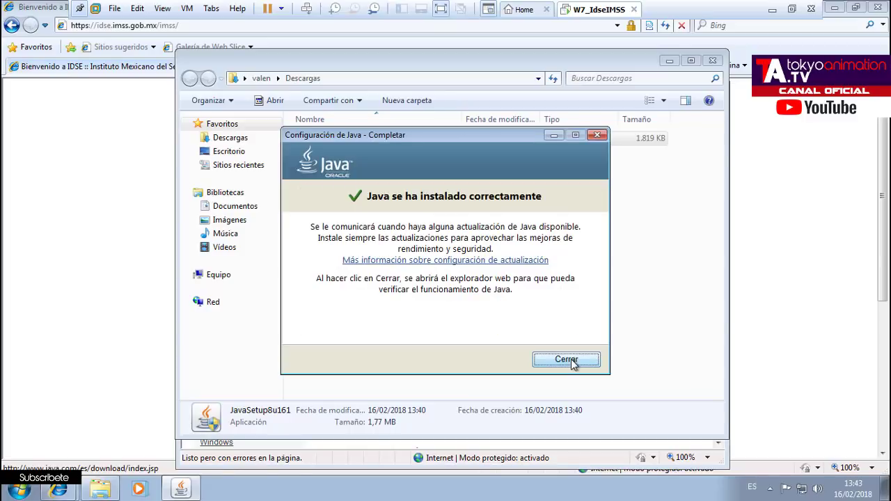
left_click(566, 360)
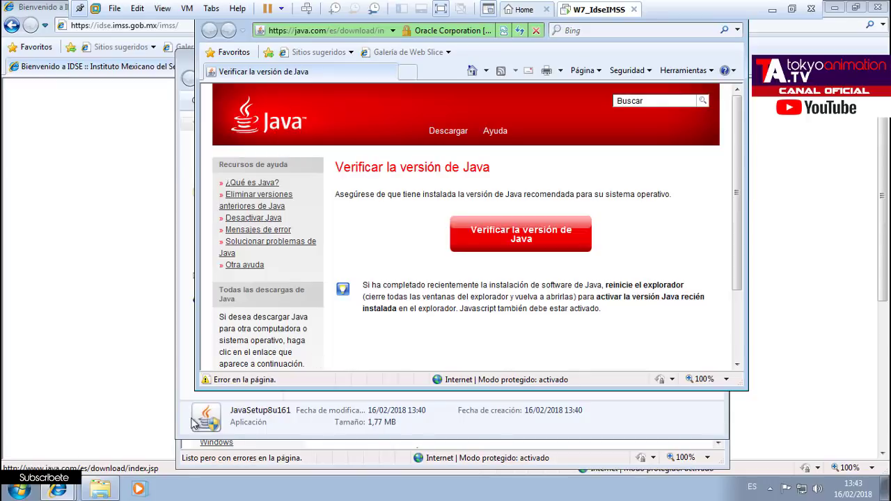
Return to the IDSE portal and save javapolicy.exe from its Corrección de error de página link to the Descargas folder.
left_click(114, 398)
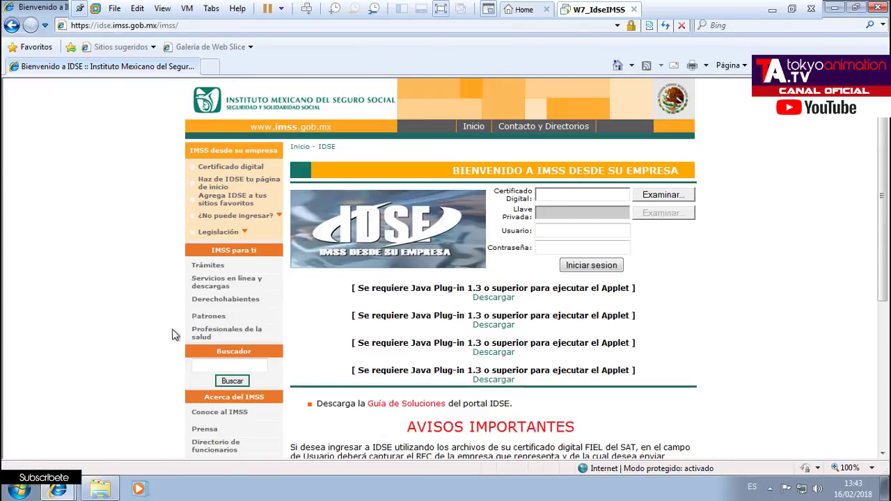
mouse_move(249, 224)
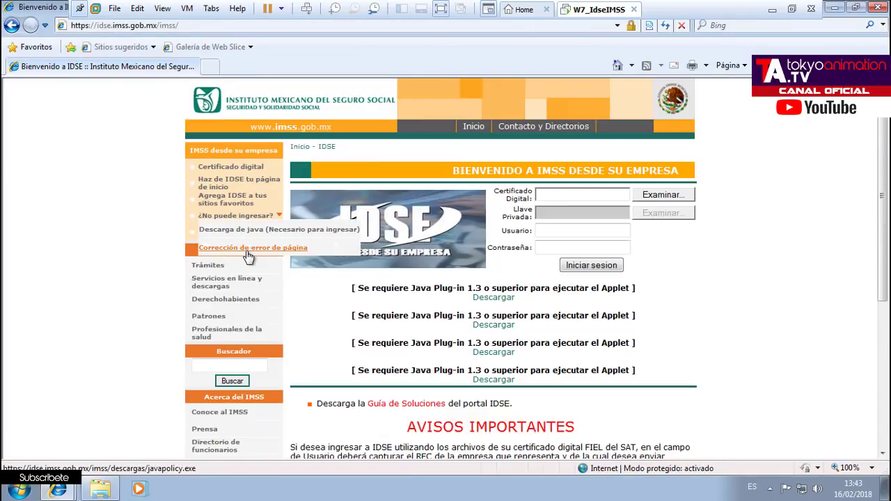
left_click(248, 251)
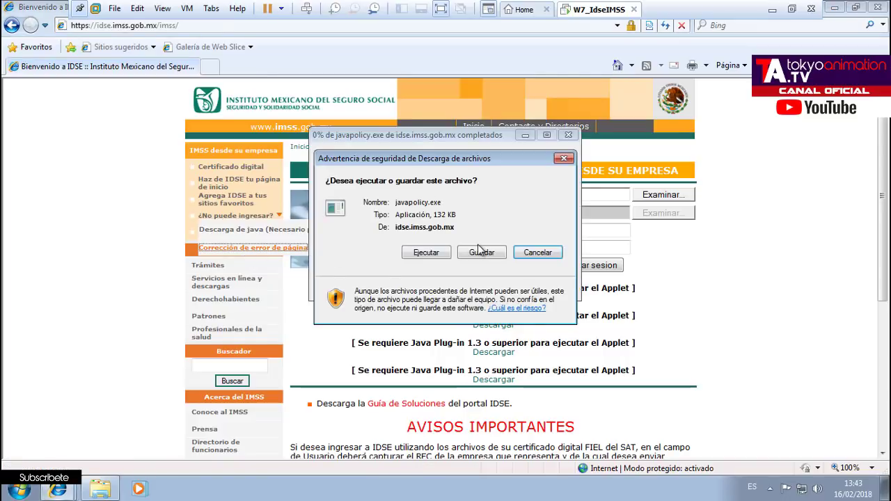
left_click(480, 254)
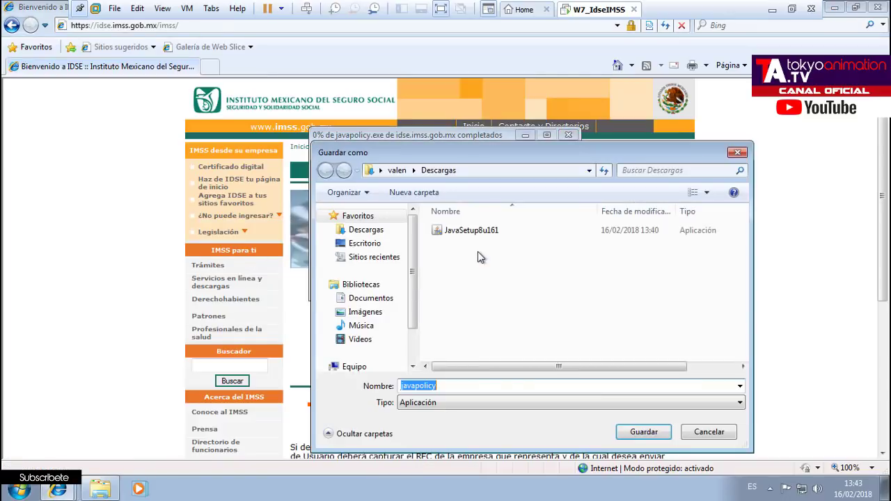
left_click(642, 433)
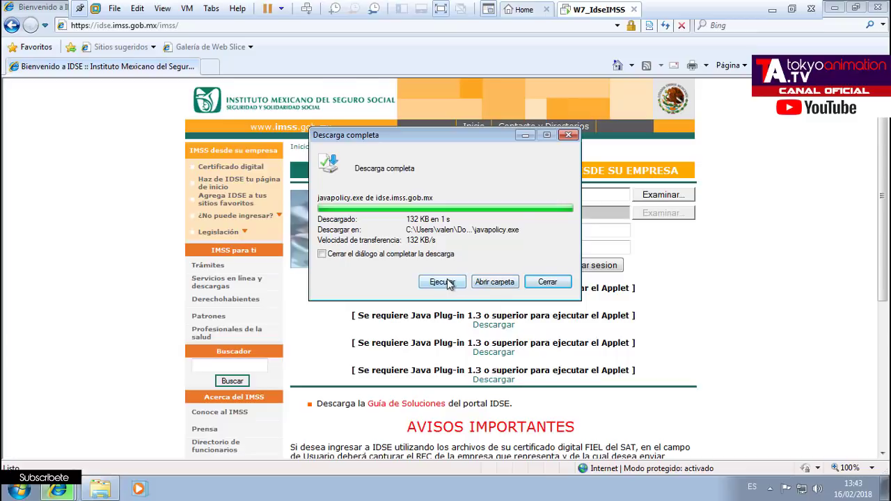
Run javapolicy as administrator from its download folder, allow it to close Internet Explorer, and exit the utility once it finishes.
left_click(494, 282)
right_click(331, 140)
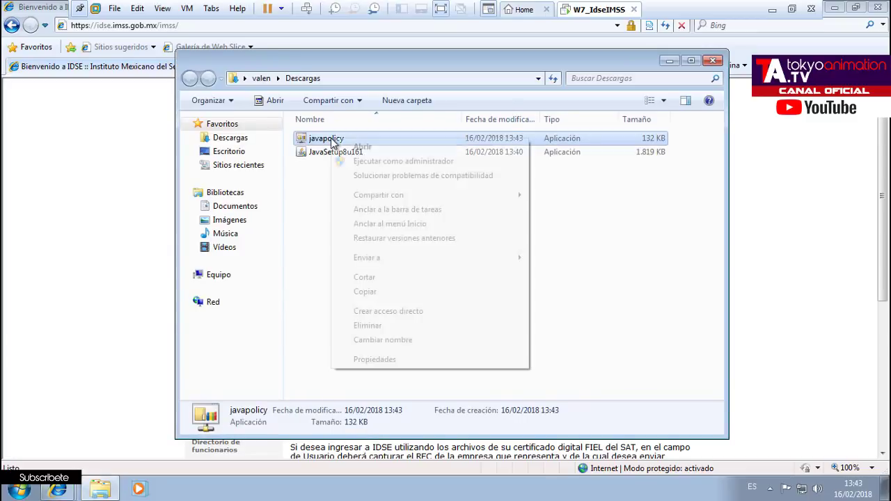
left_click(360, 165)
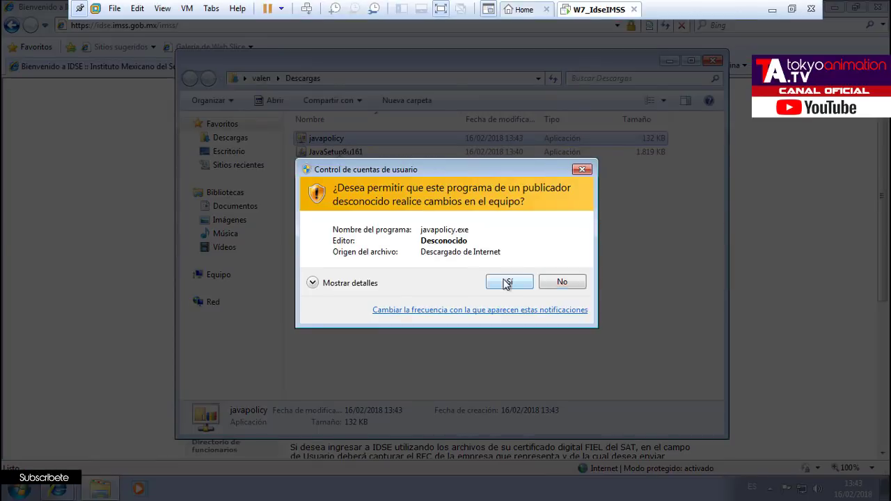
left_click(506, 284)
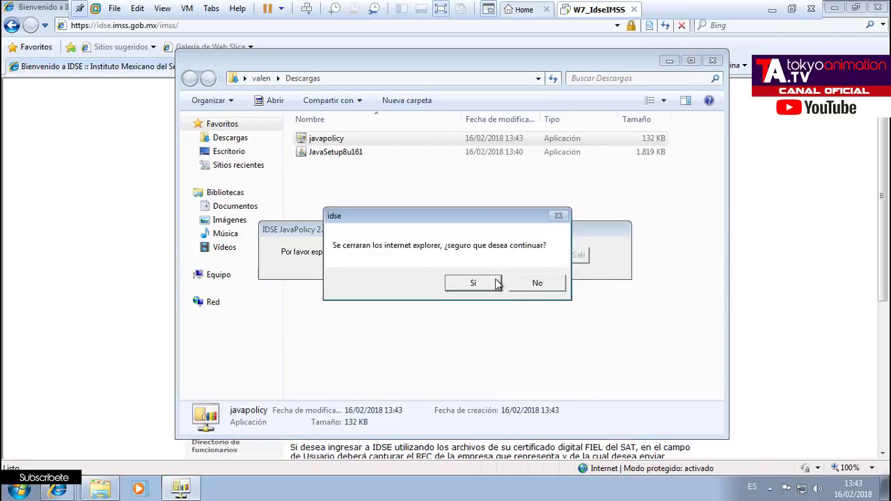
left_click(498, 283)
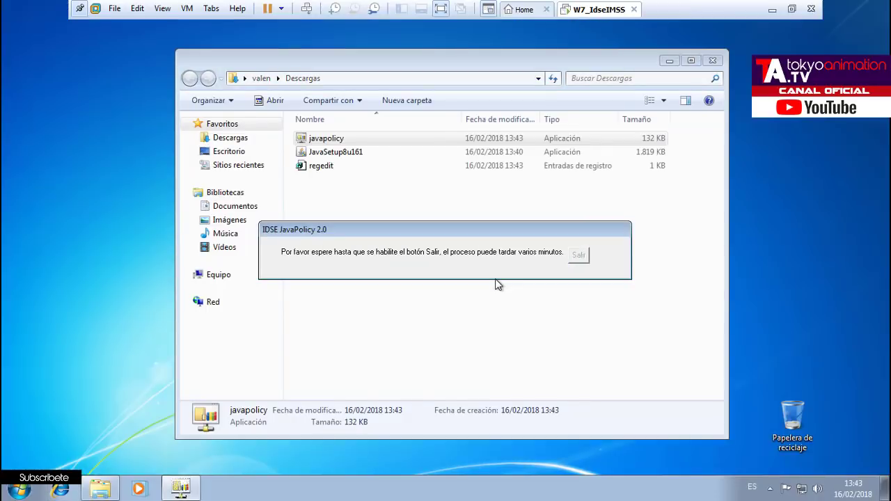
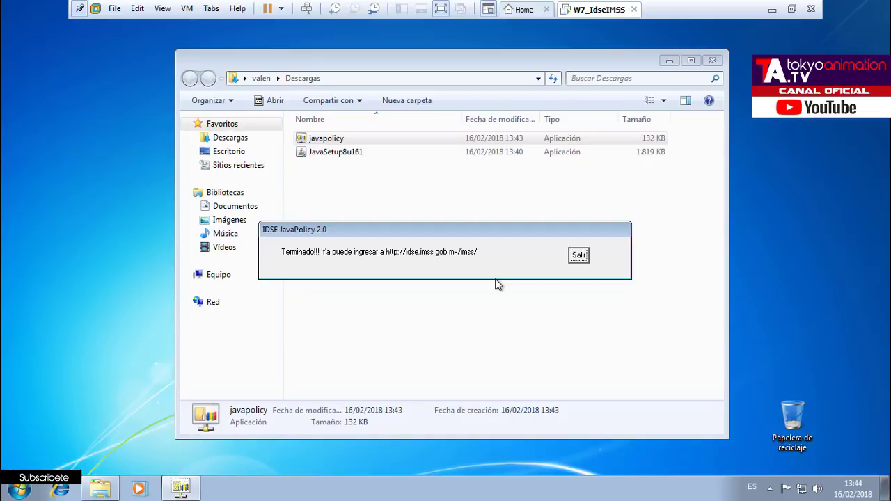
left_click(578, 257)
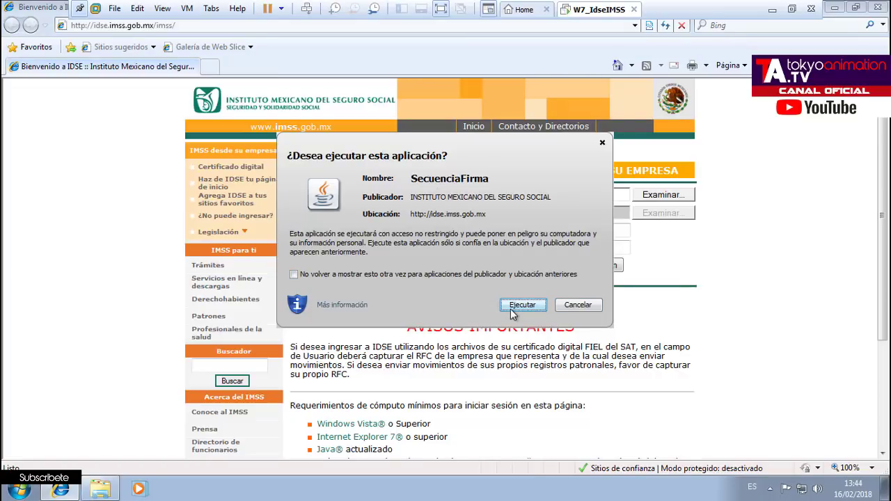
Allow the SecuenciaFirma Java application to run on the IDSE portal and dismiss the blocked Java application notices.
left_click(522, 305)
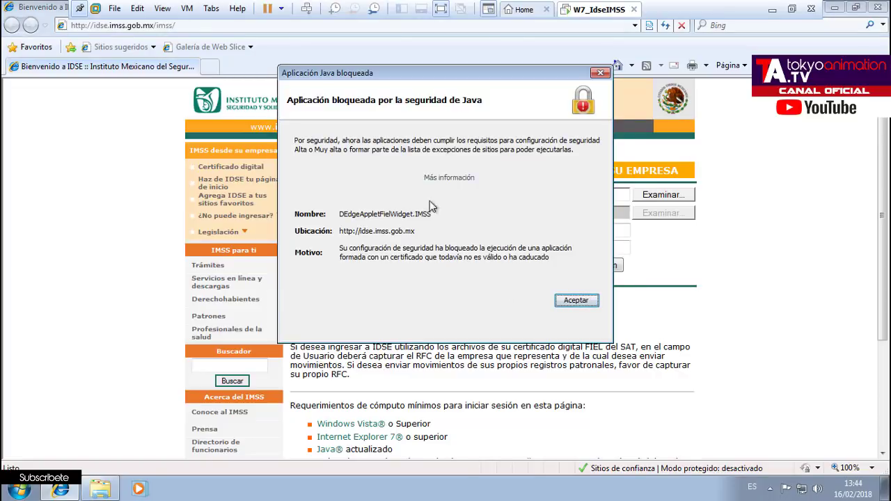
left_click(588, 302)
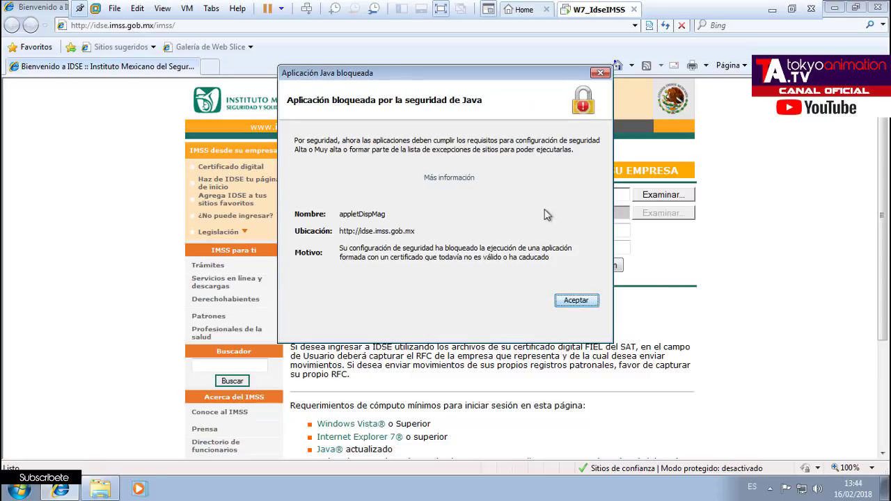
left_click(585, 303)
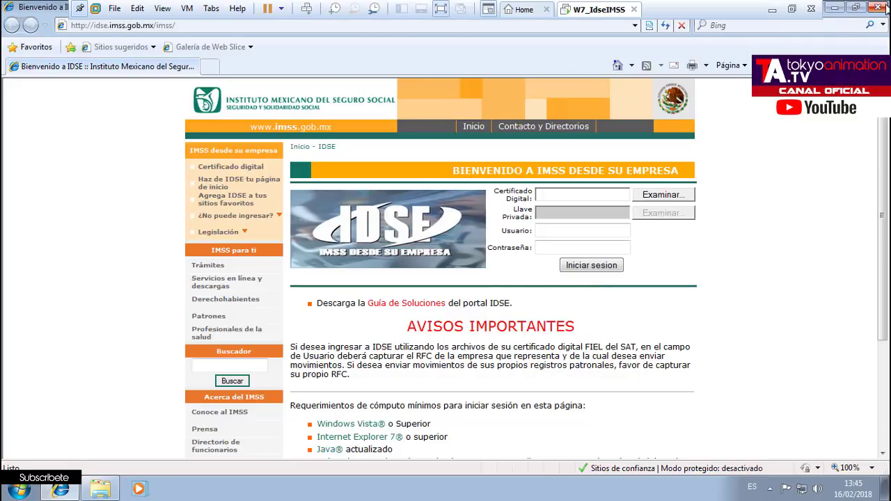
Open Google, search for adobe acrobat, and open the Adobe Acrobat Reader DC download page.
left_click(212, 25)
type("goo")
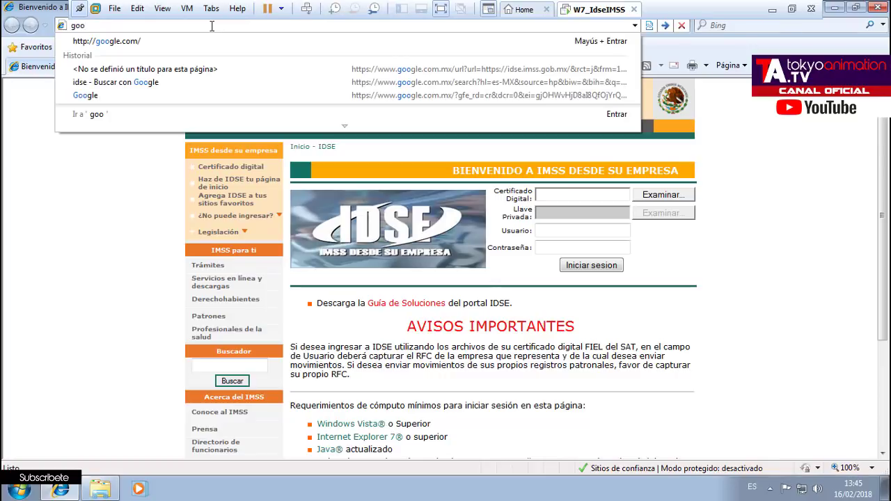
key("Down")
key("Return")
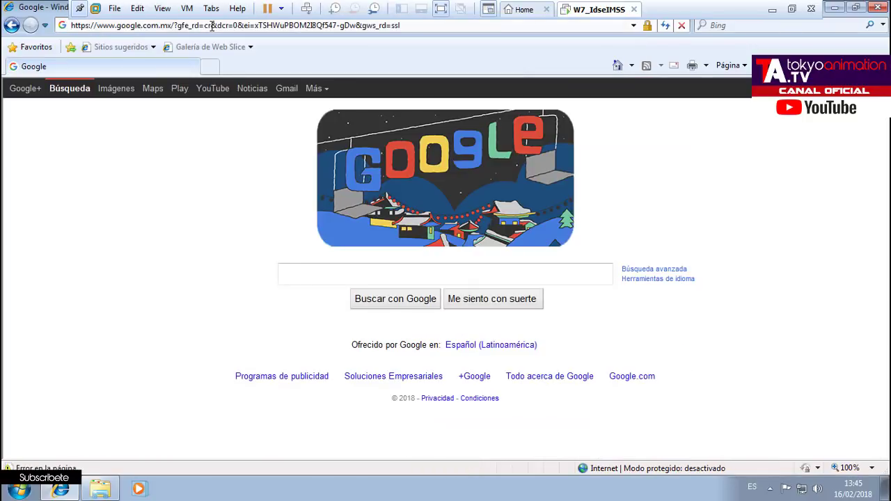
left_click(288, 277)
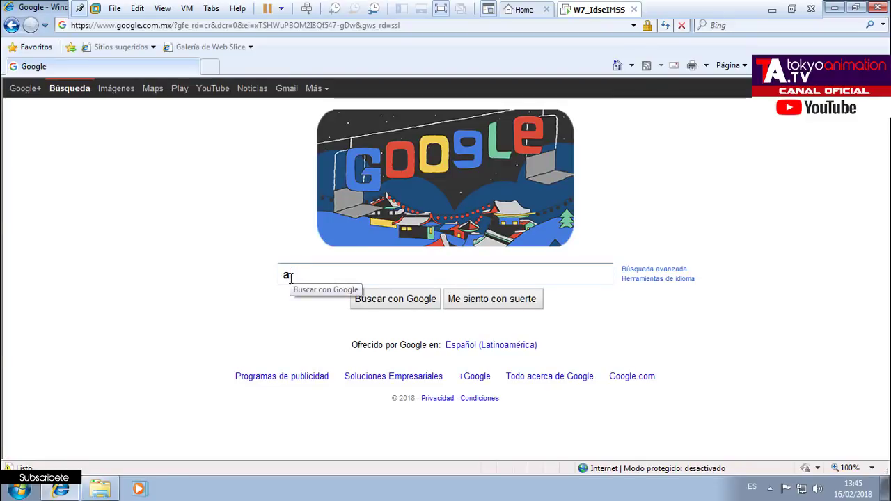
type("adob")
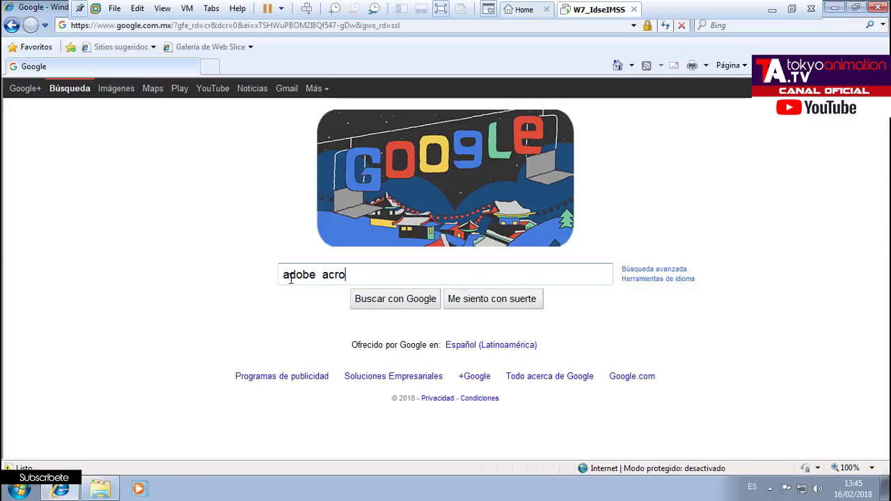
type("e  acrobat")
key("Return")
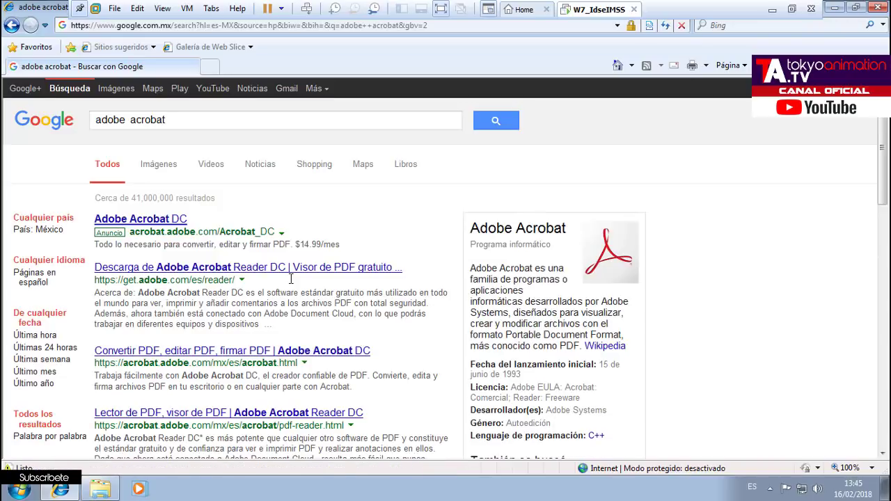
left_click(218, 275)
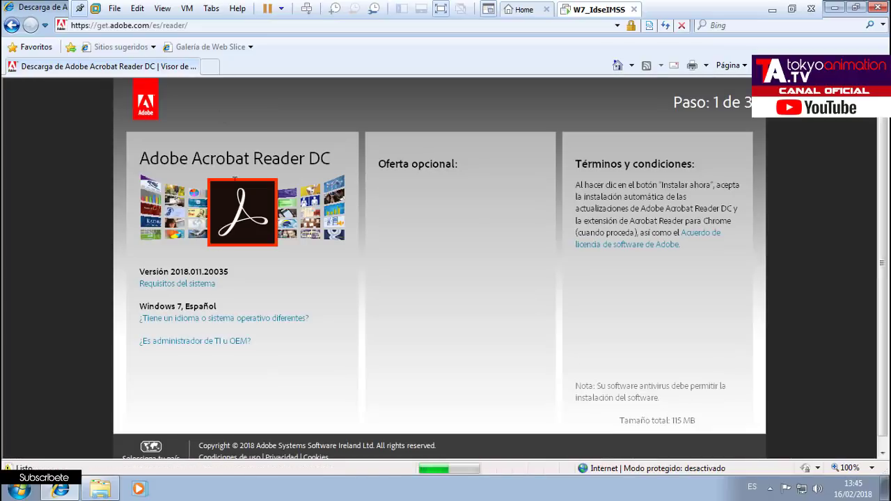
Copy the web address of the Adobe Acrobat Reader DC download page.
left_click(206, 27)
right_click(205, 26)
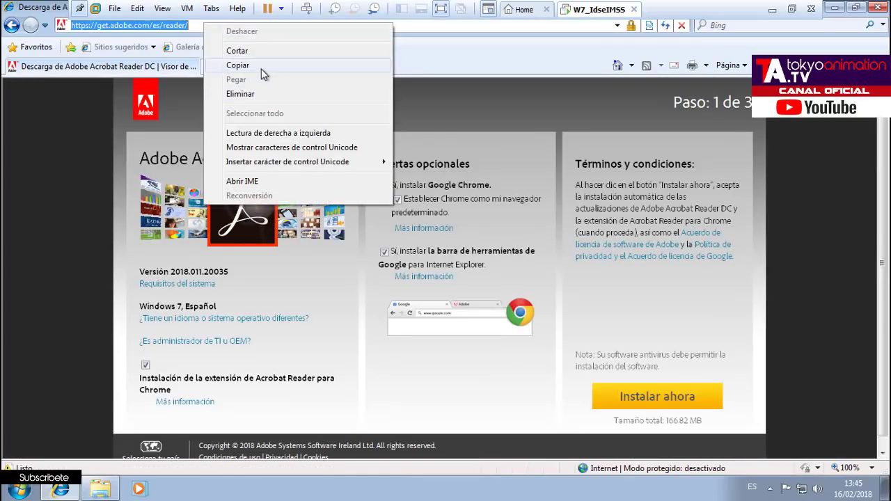
left_click(237, 65)
Decline the Google toolbar and Google Chrome offers, and run the Adobe Acrobat Reader DC installer directly from the download.
left_click(385, 252)
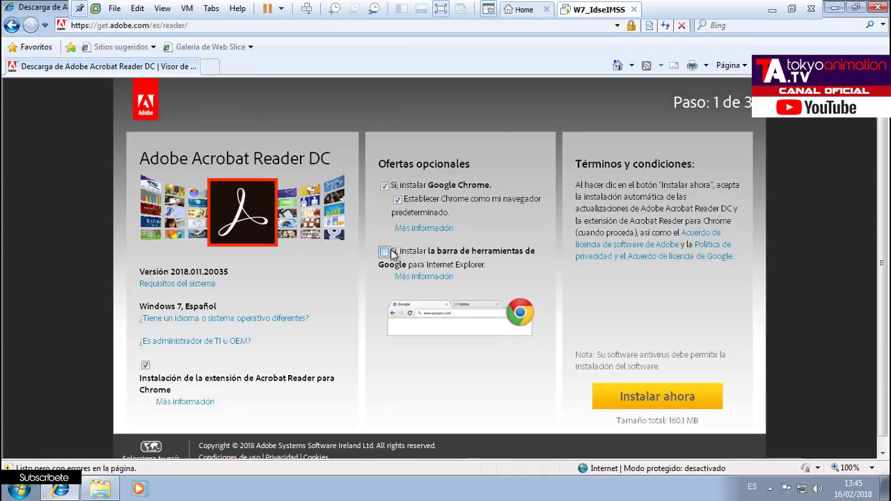
left_click(385, 186)
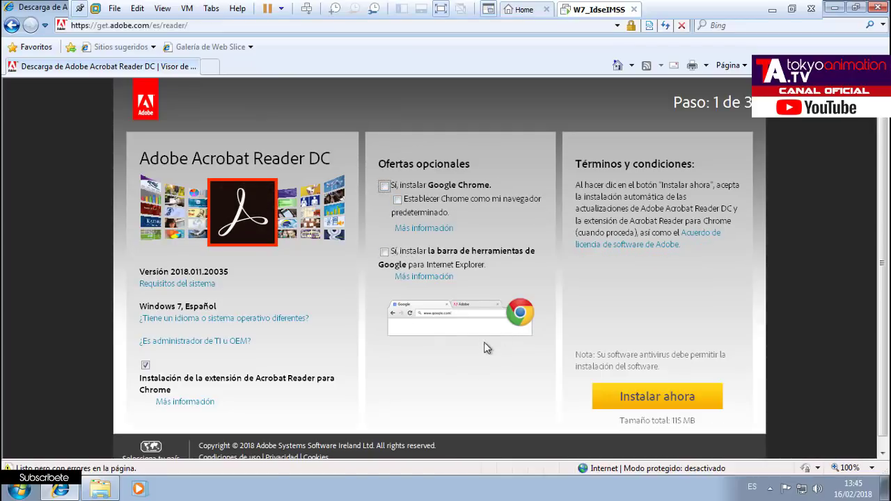
left_click(665, 404)
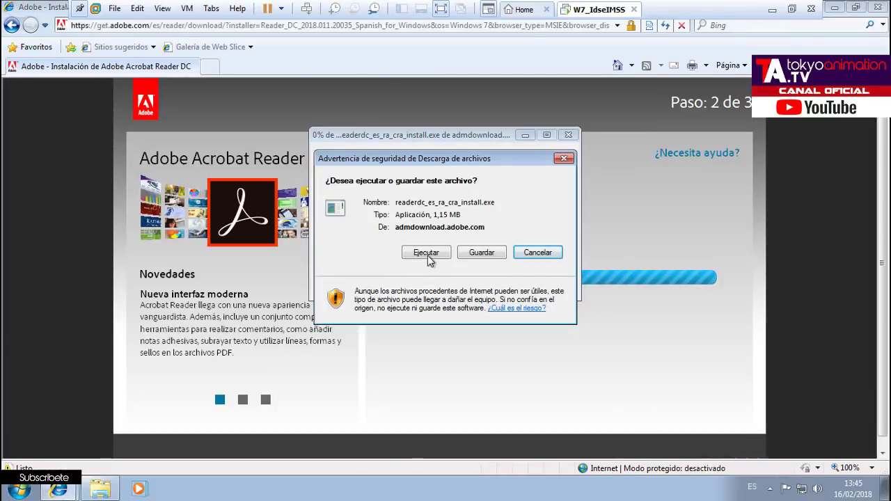
left_click(427, 254)
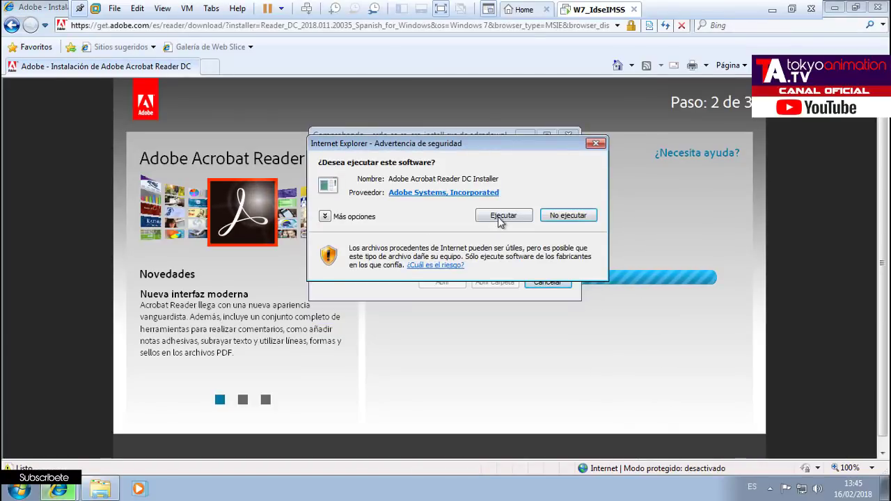
left_click(499, 216)
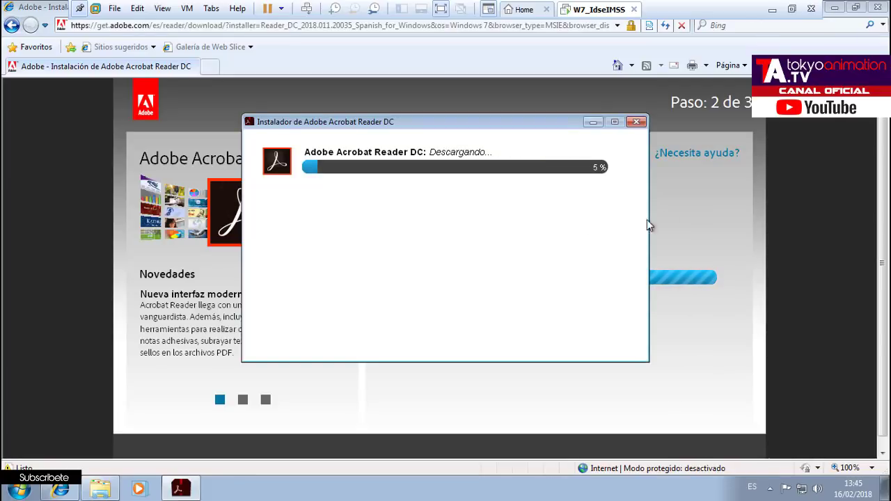
Minimize Internet Explorer and create a text document named seguro social on the desktop.
left_click(835, 9)
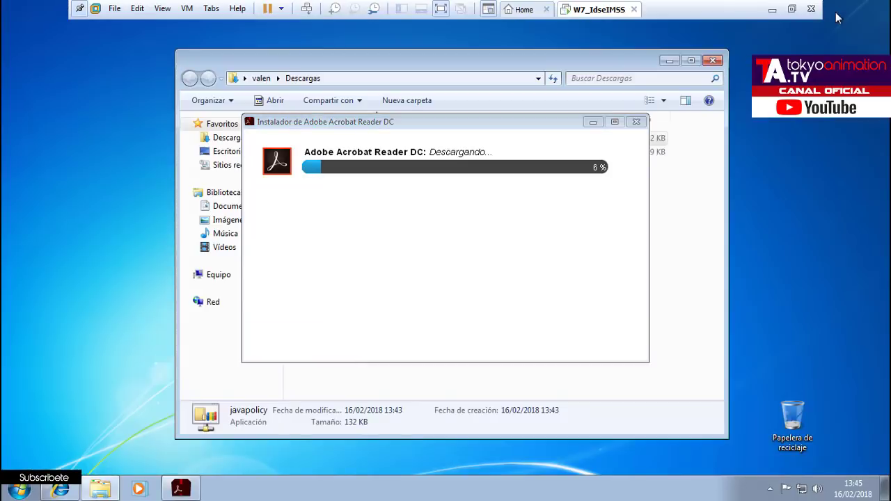
right_click(75, 195)
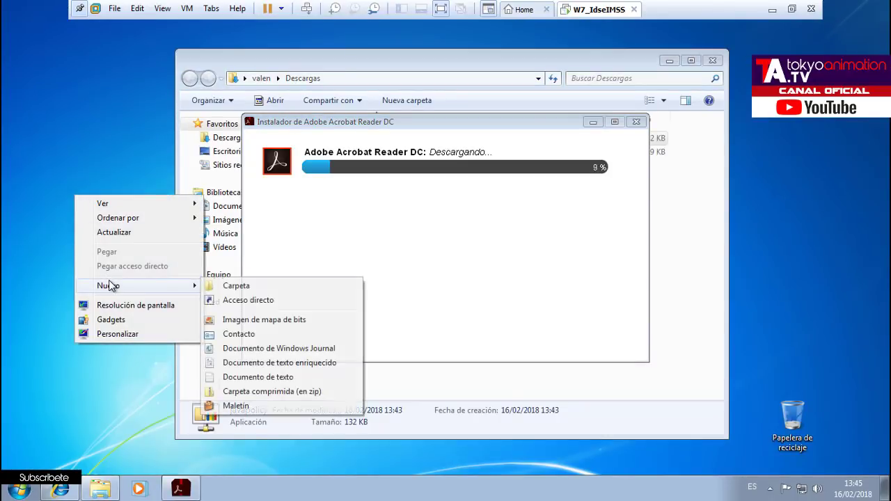
left_click(110, 154)
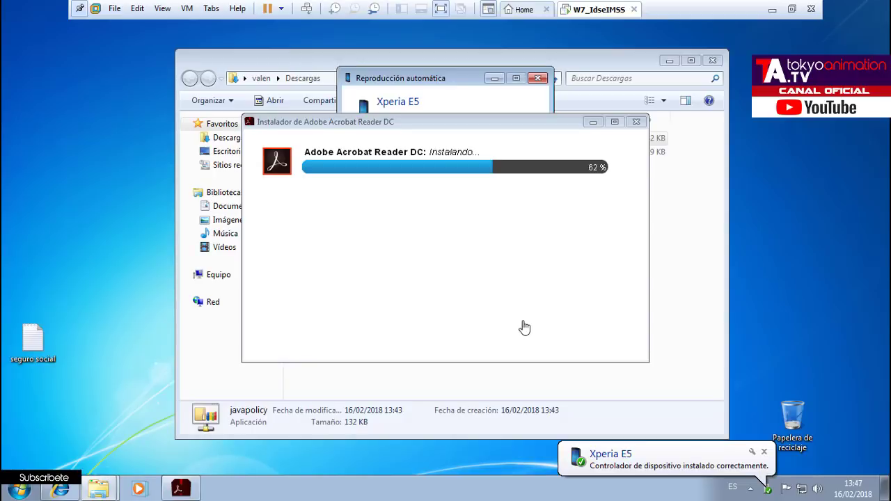
Close the AutoPlay windows and the driver notification for the Xperia E5 device.
left_click(541, 78)
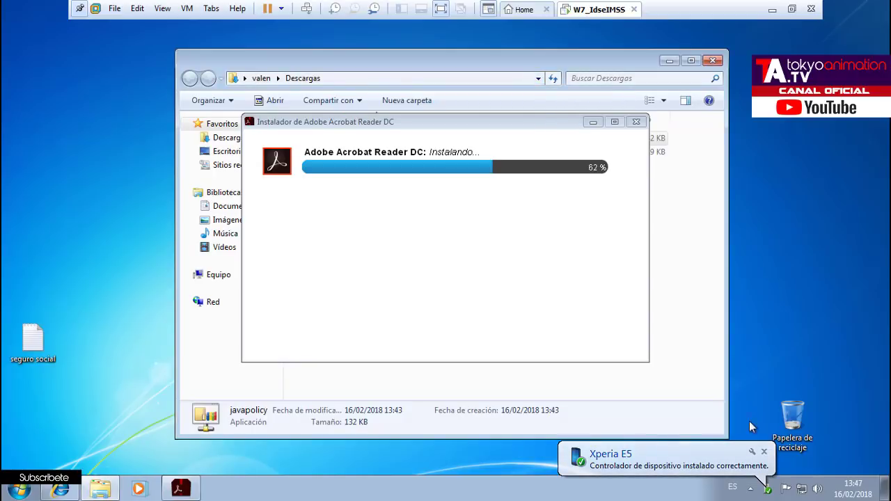
left_click(765, 450)
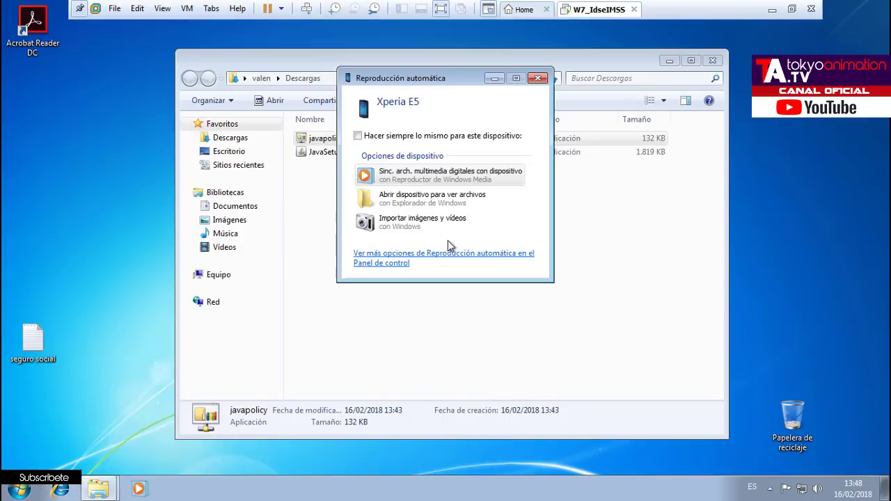
left_click(538, 78)
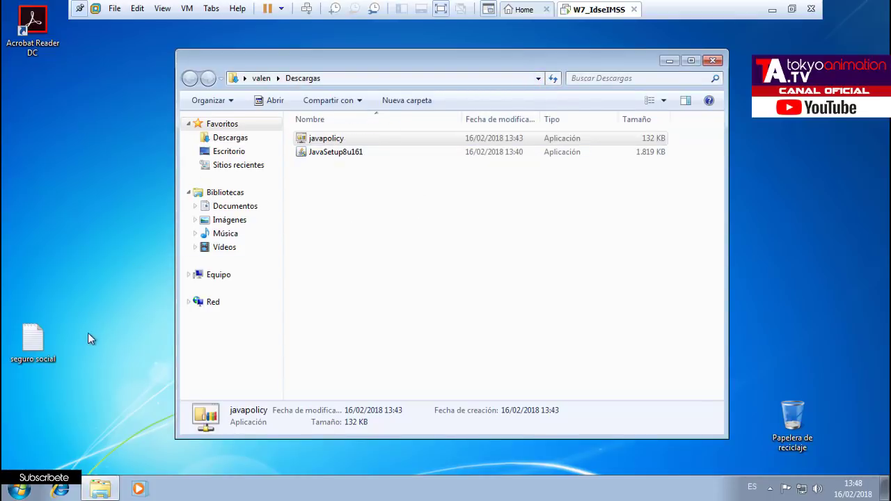
Pin Acrobat Reader DC to the taskbar, open the program from the desktop, and close it.
left_click_drag(32, 26, 202, 491)
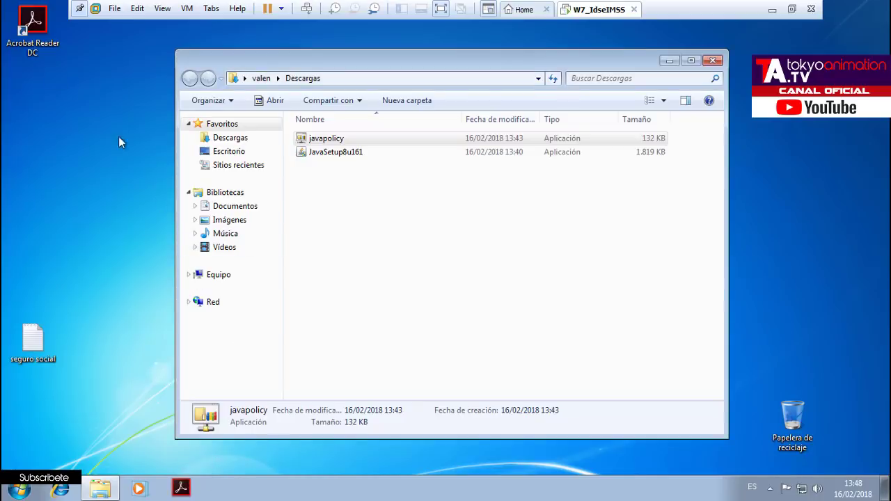
left_click(32, 27)
left_click(176, 143)
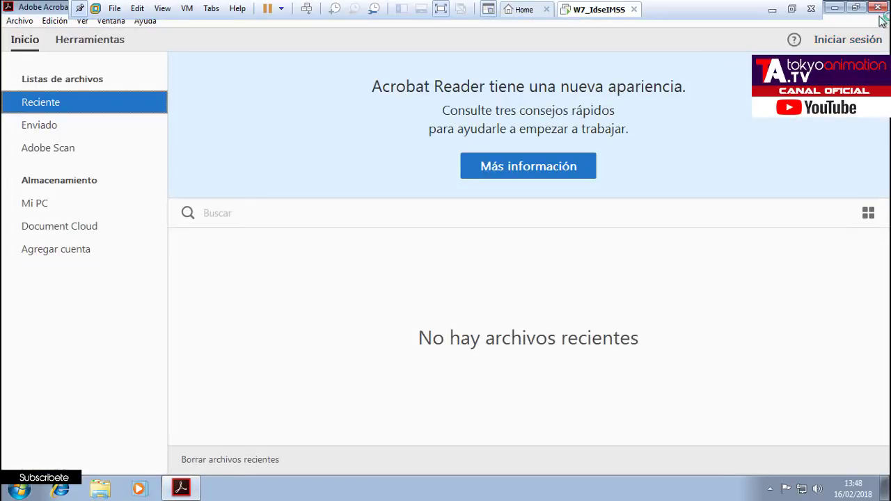
left_click(879, 8)
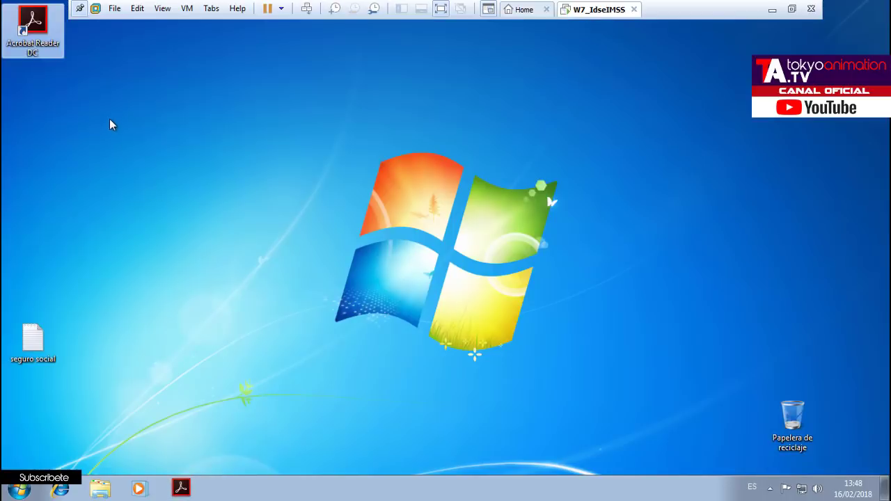
Move the Acrobat Reader DC desktop shortcut to the Recycle Bin, and place the seguro social document and Recycle Bin at the desktop's right edge.
left_click_drag(32, 28, 791, 424)
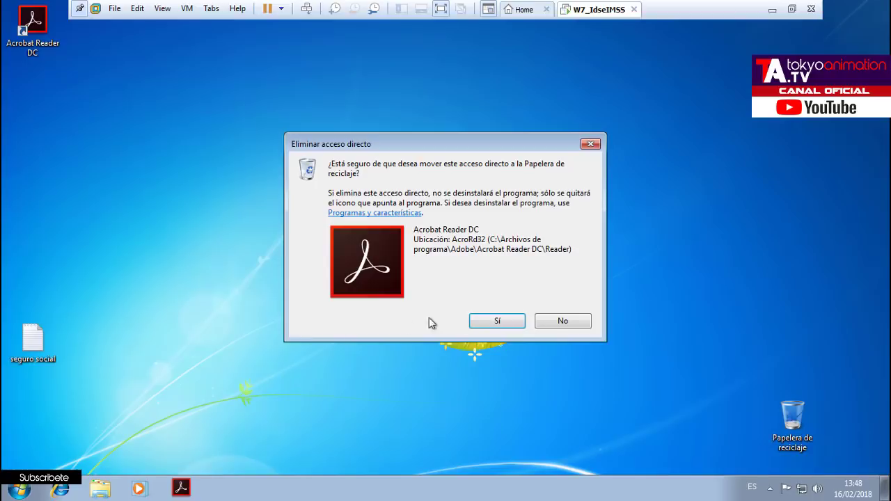
left_click(485, 321)
left_click_drag(35, 339, 770, 372)
left_click_drag(735, 320, 857, 438)
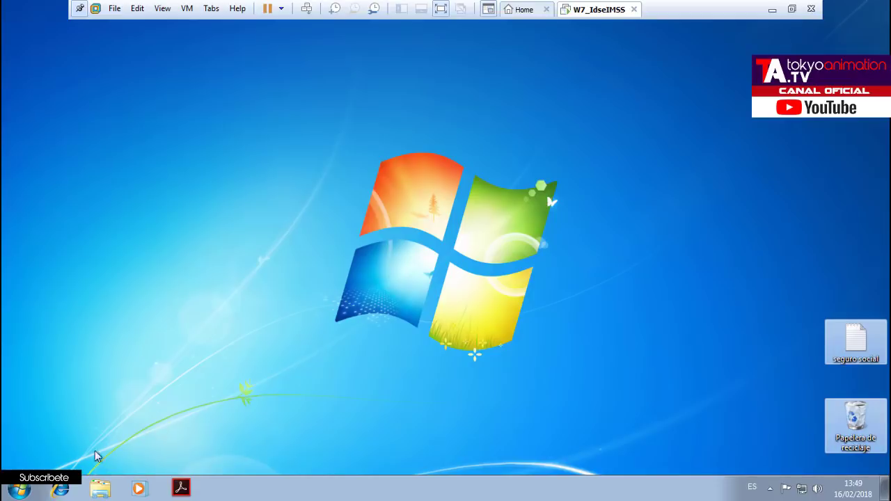
Switch to the host's Cracks folder window, go up to the Instalación folder, and open Compresores and its Winrar subfolder.
left_click(772, 9)
mouse_move(109, 493)
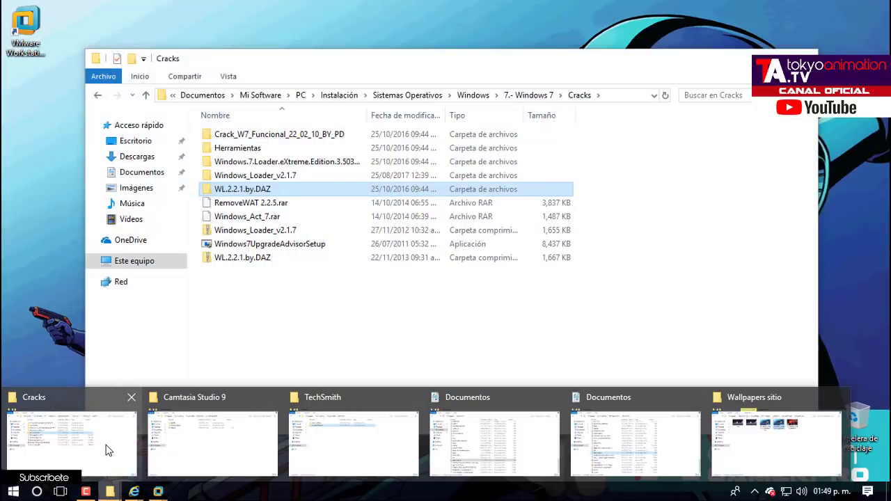
left_click(111, 446)
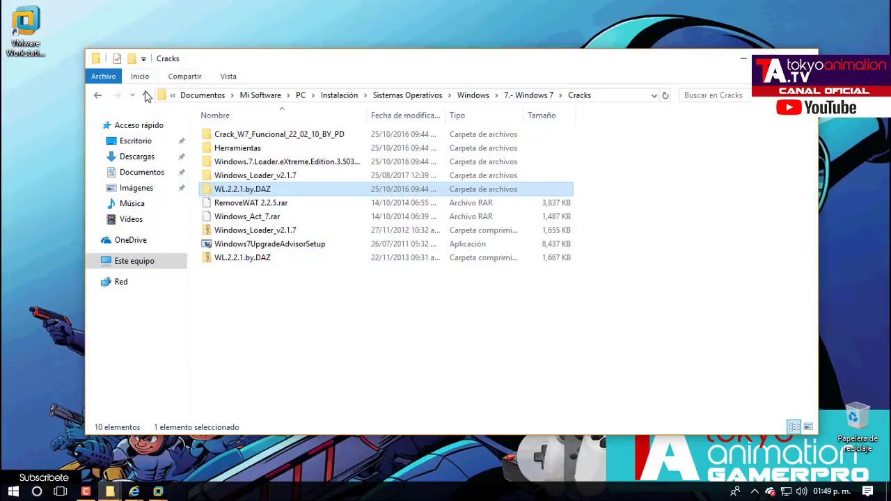
left_click(146, 95)
left_click(146, 95)
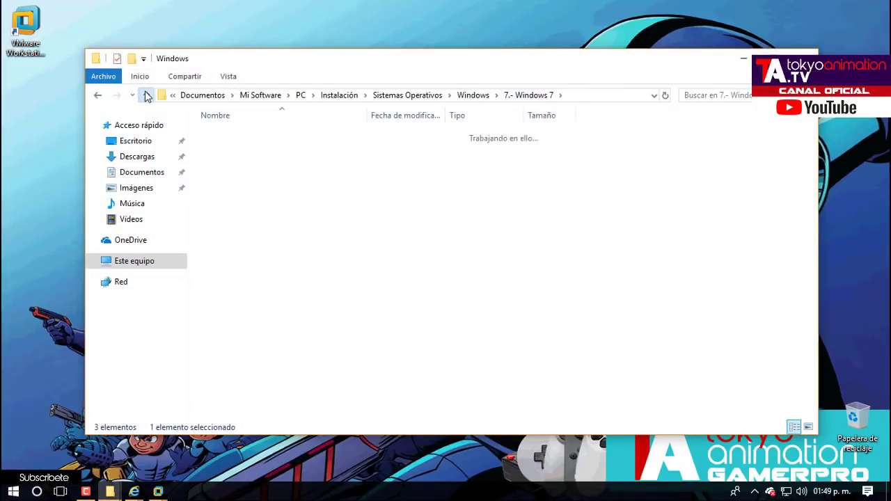
left_click(146, 95)
left_click(146, 96)
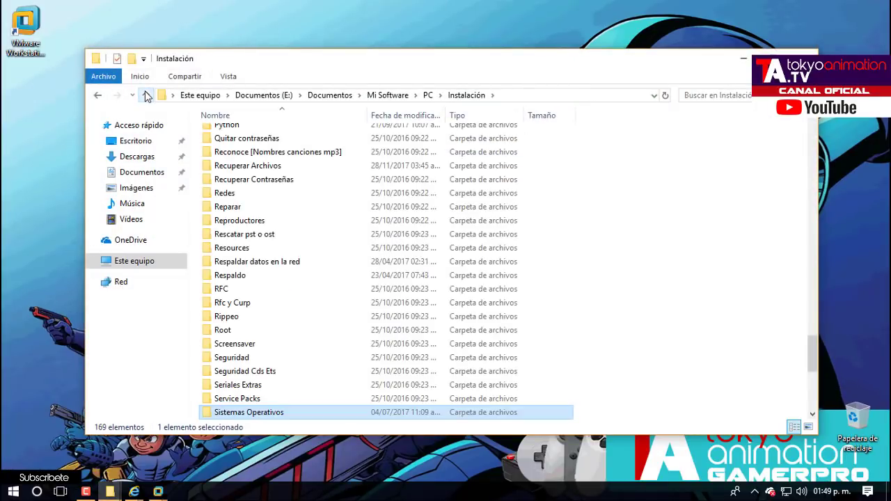
type("compre")
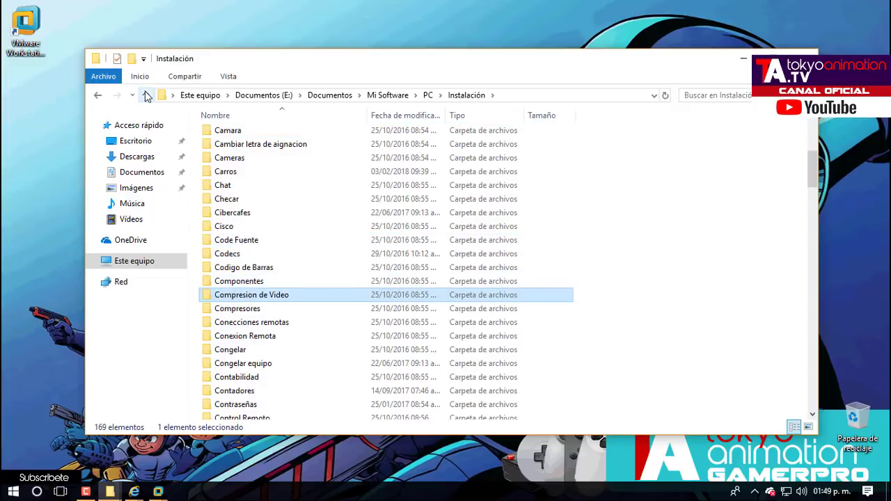
type("so")
key("Return")
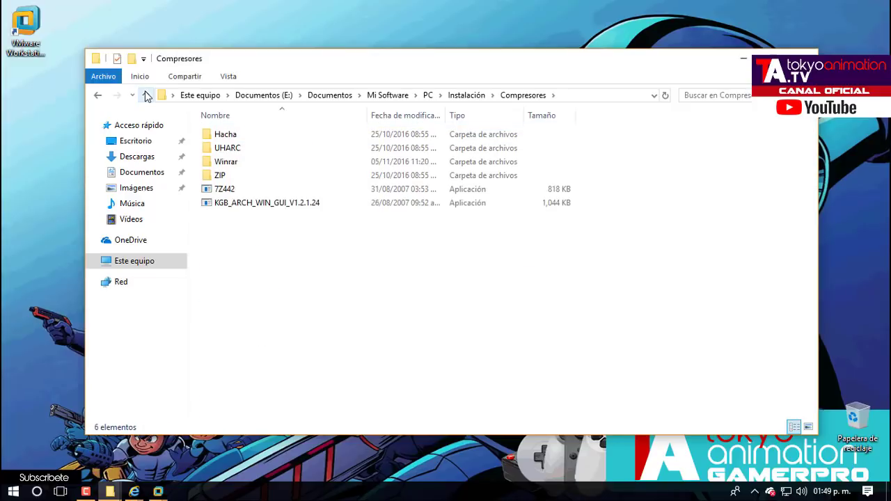
double_click(209, 162)
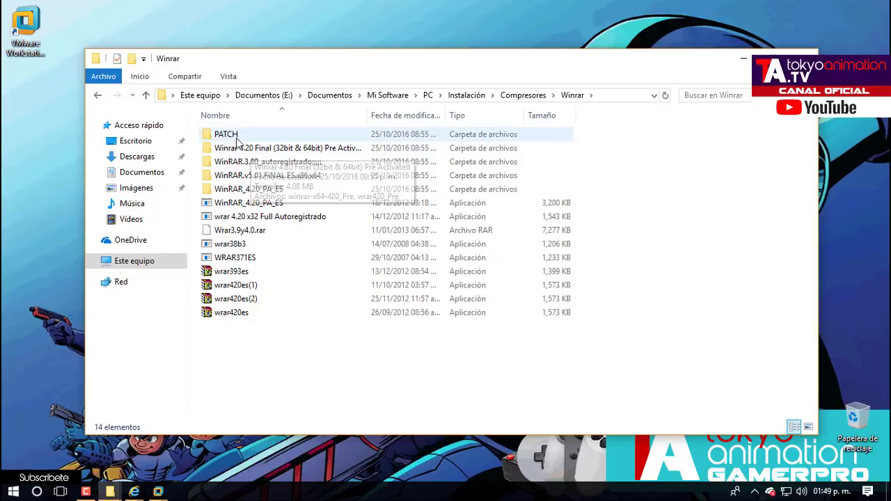
Copy the PATCH folder from the host's Winrar folder and paste it onto the W7_IdseIMSS virtual machine's desktop.
left_click(236, 137)
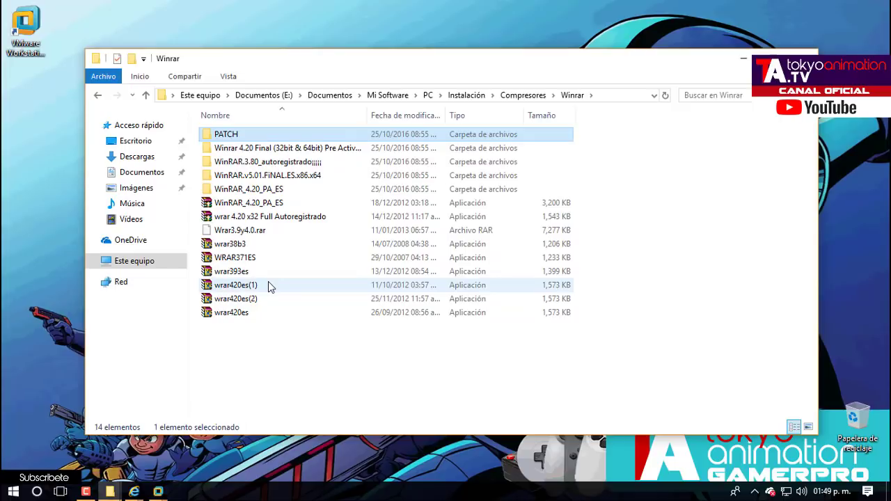
left_click(244, 315)
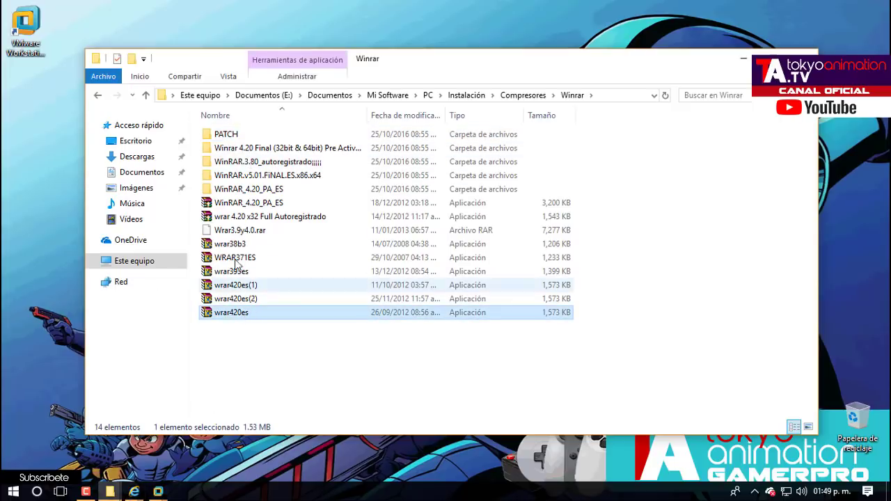
left_click(226, 134)
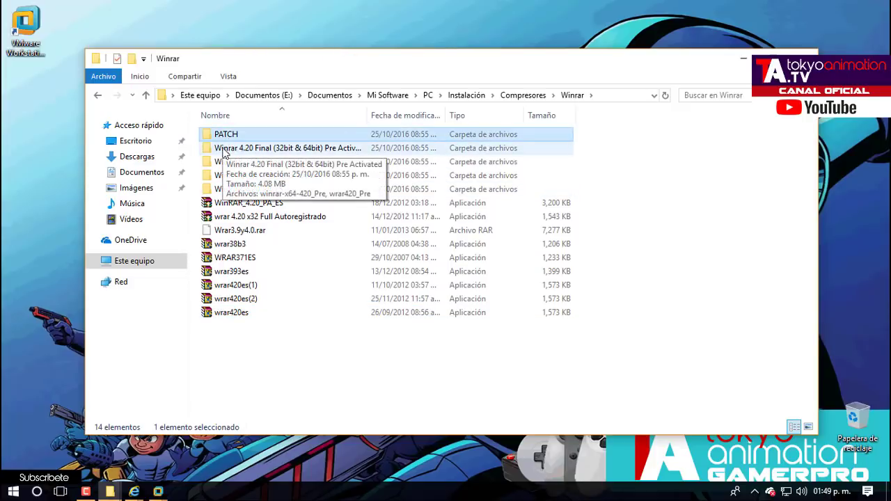
mouse_move(154, 491)
left_click(244, 460)
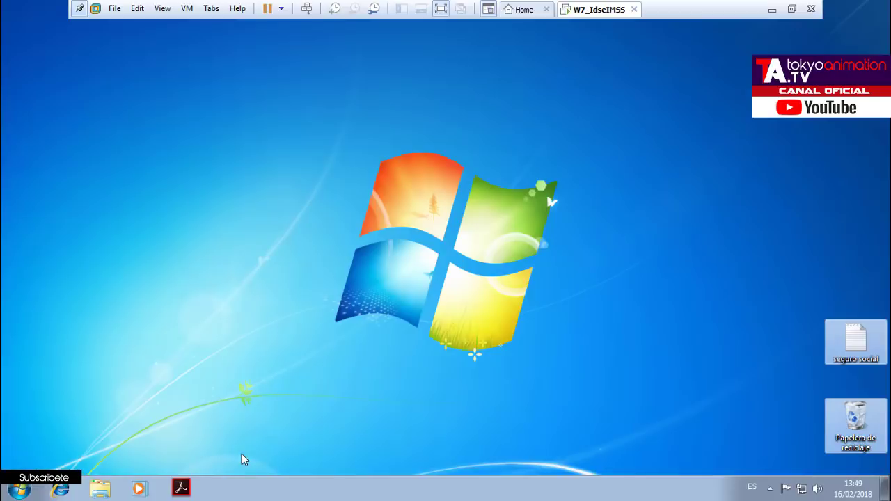
right_click(295, 262)
left_click(318, 313)
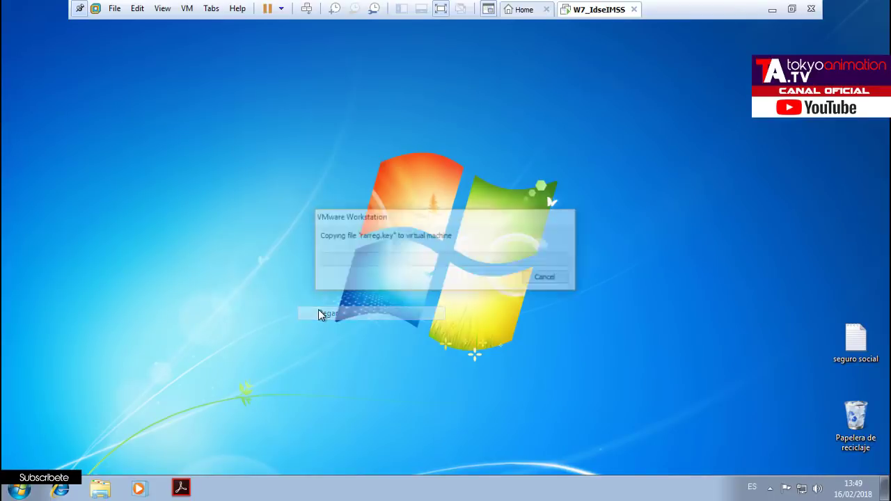
Open Internet Explorer at its home page without restoring the last session, and go to google.com.
left_click(59, 489)
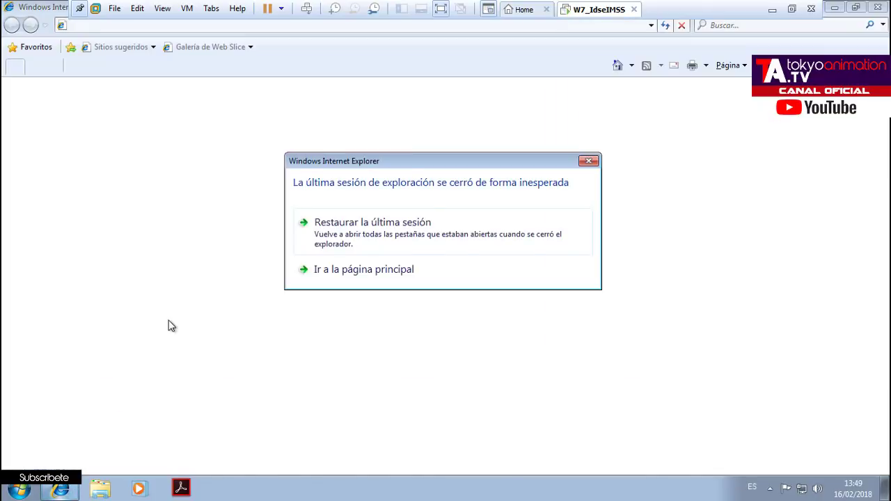
left_click(381, 272)
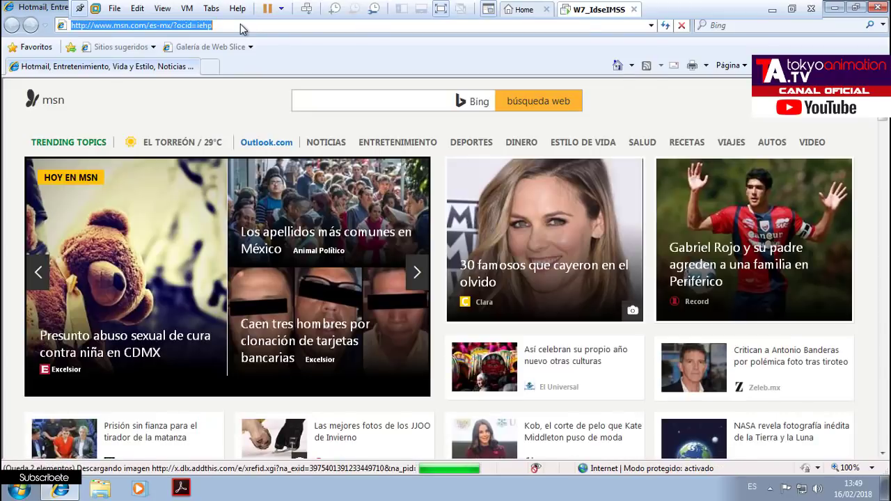
left_click(241, 25)
type("googl")
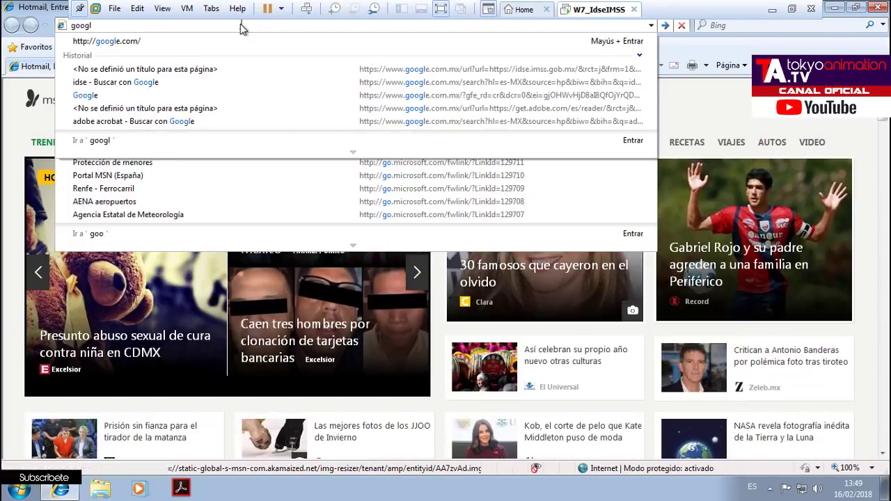
key("Down")
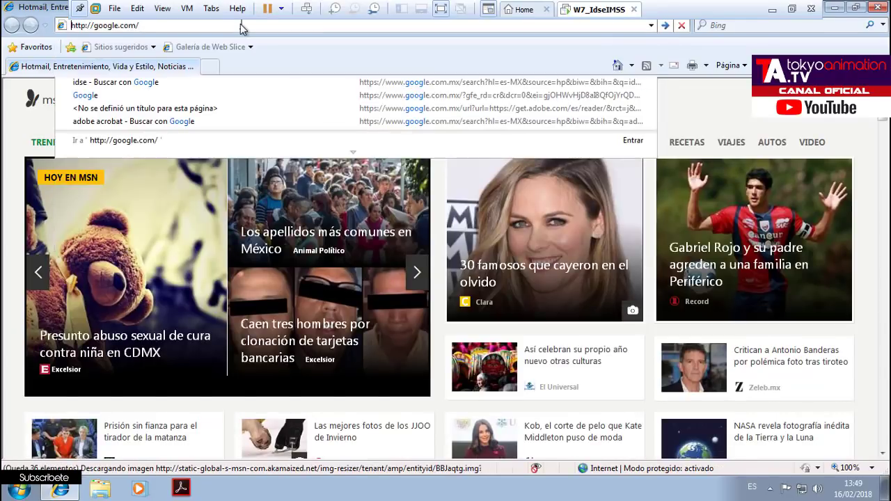
key("Return")
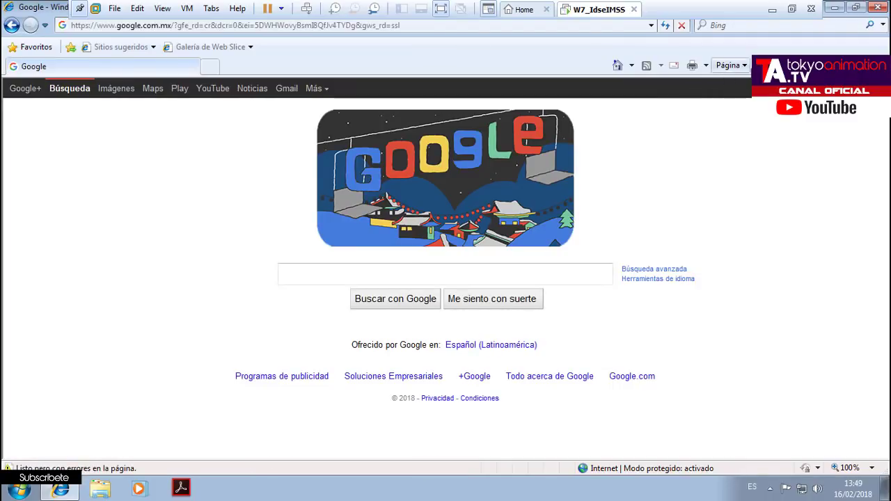
left_click(728, 65)
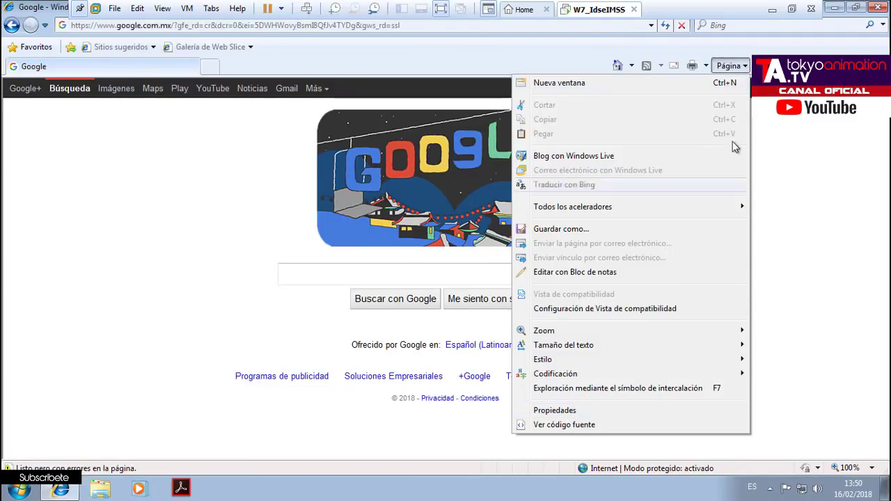
left_click(773, 65)
key("Escape")
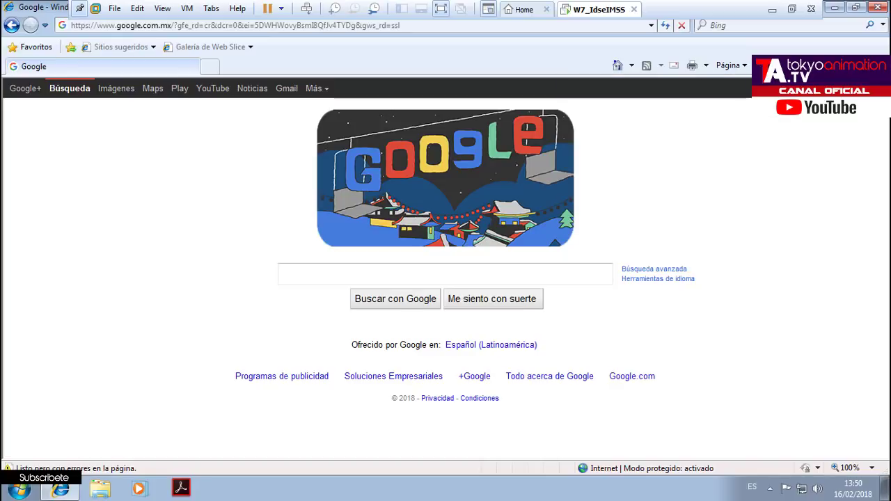
Set the current Google page as Internet Explorer's home page in the Internet options, apply the change, and close the browser.
left_click(832, 65)
left_click(832, 66)
left_click(831, 66)
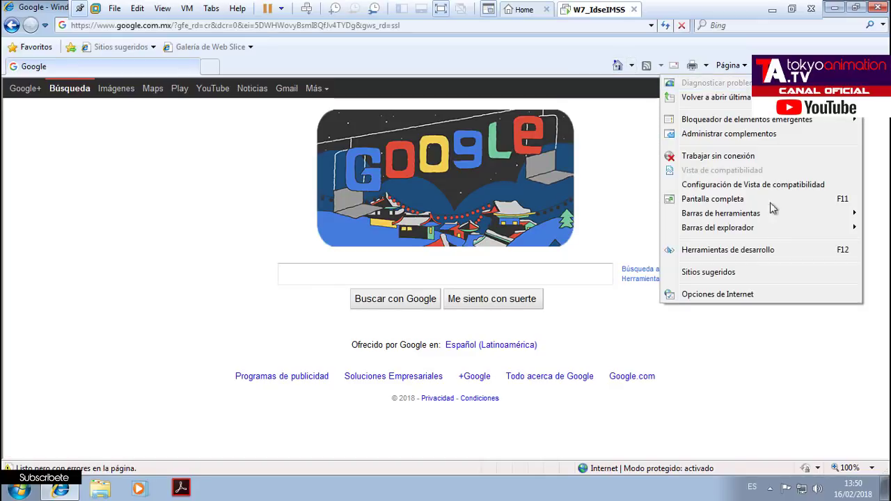
left_click(709, 293)
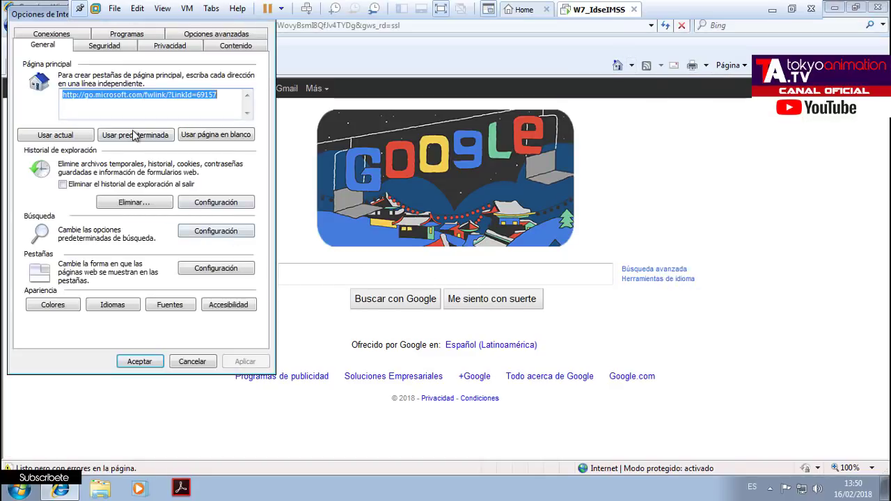
left_click(135, 135)
left_click(90, 136)
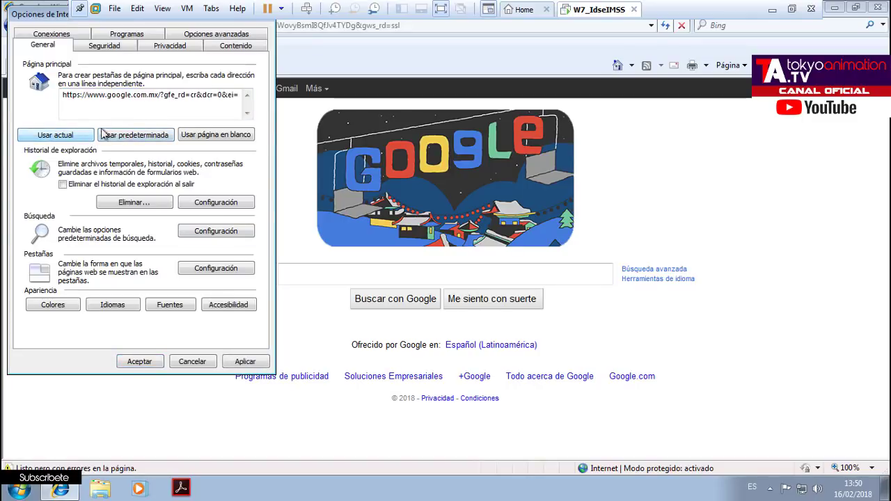
left_click(244, 361)
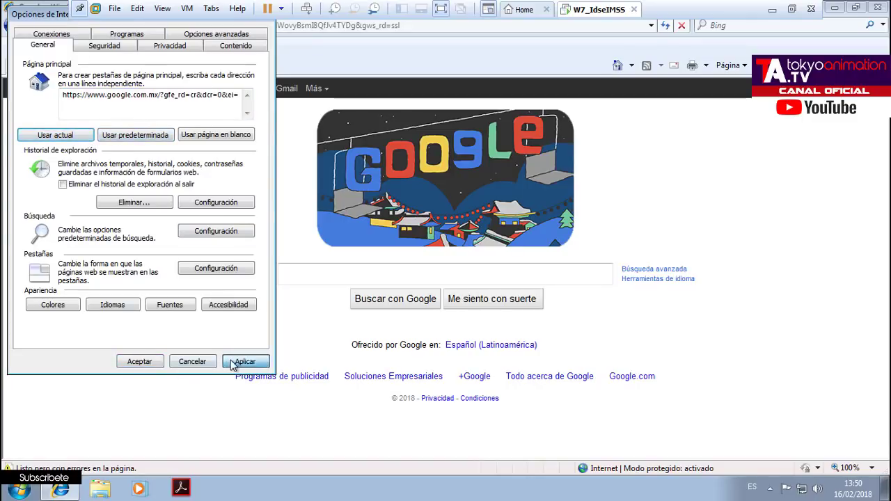
left_click(139, 362)
left_click(883, 8)
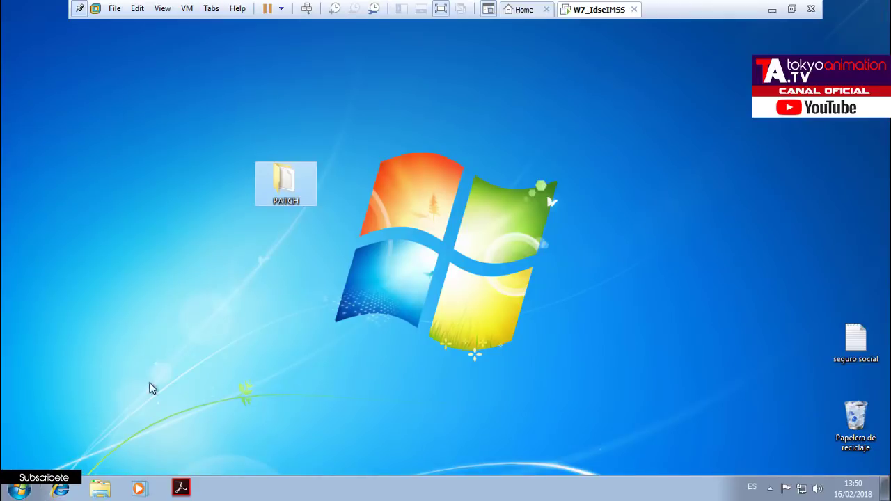
Reopen Internet Explorer, search Google for winrar, and open the official WinRAR downloads page.
left_click(73, 490)
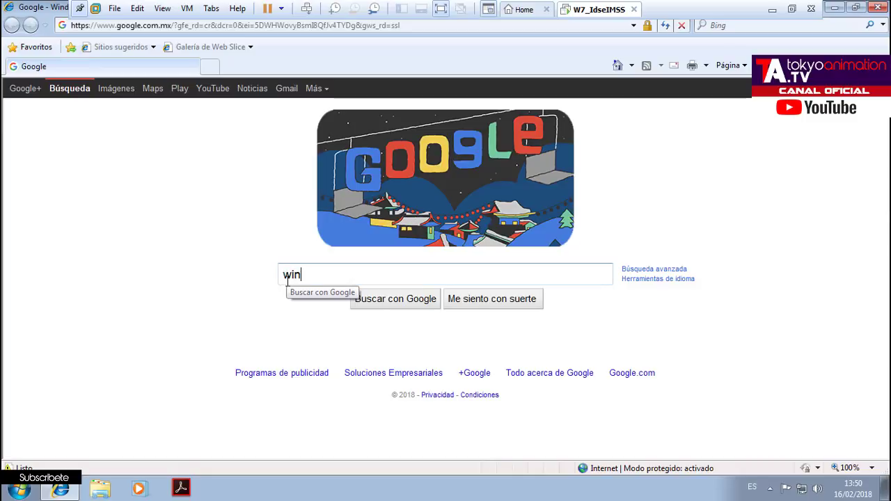
key("Return")
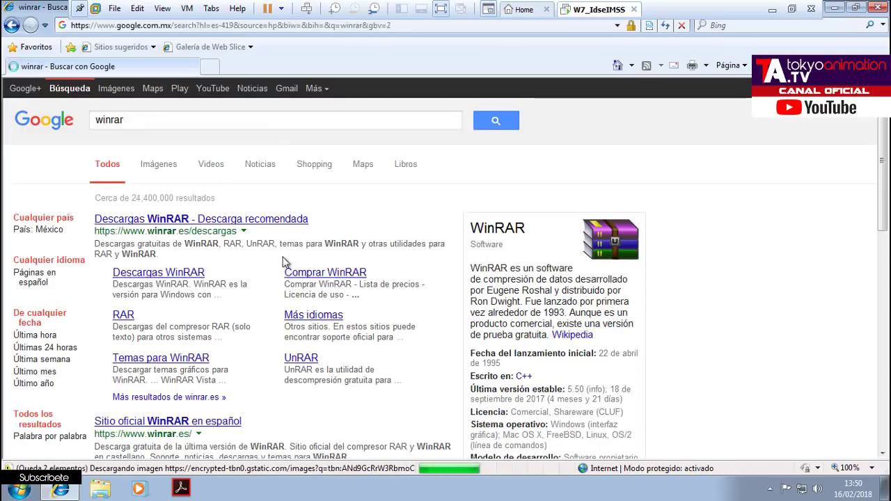
left_click(264, 222)
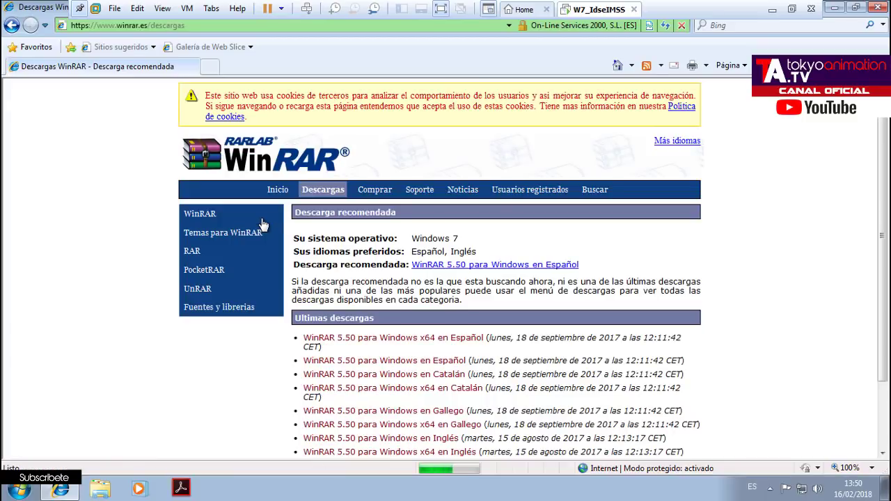
Download the recommended WinRAR 5.50 para Windows en Español, run the installer directly, and allow it to make changes.
left_click(543, 269)
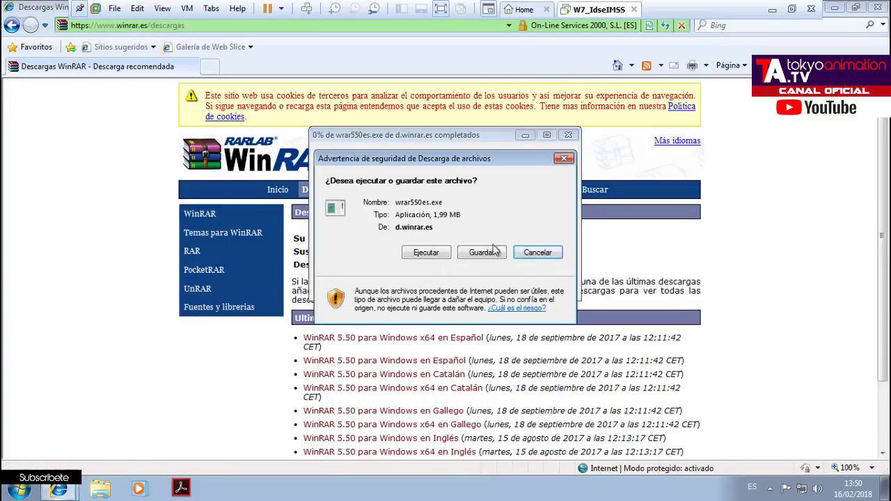
left_click(426, 253)
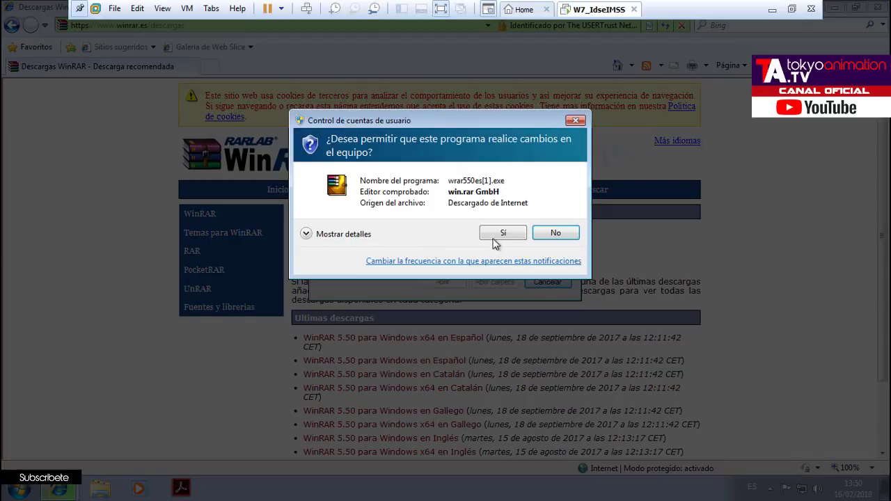
left_click(497, 235)
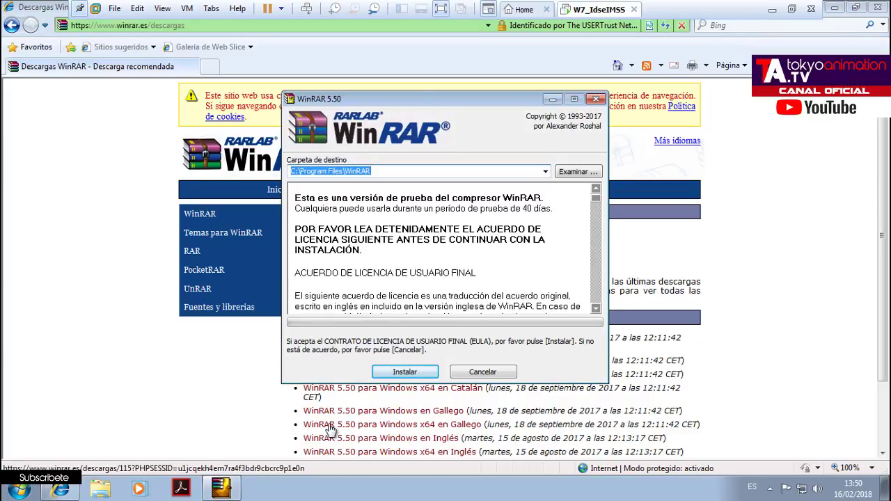
Copy the destination folder path, install WinRAR 5.50 in C:\Program Files\WinRAR with the default settings, and finish the setup.
right_click(357, 172)
left_click(384, 209)
left_click(404, 373)
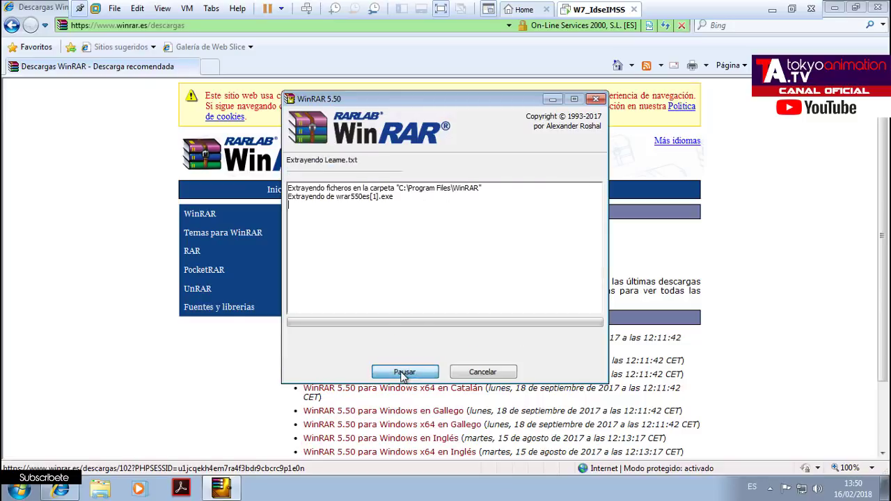
left_click(407, 390)
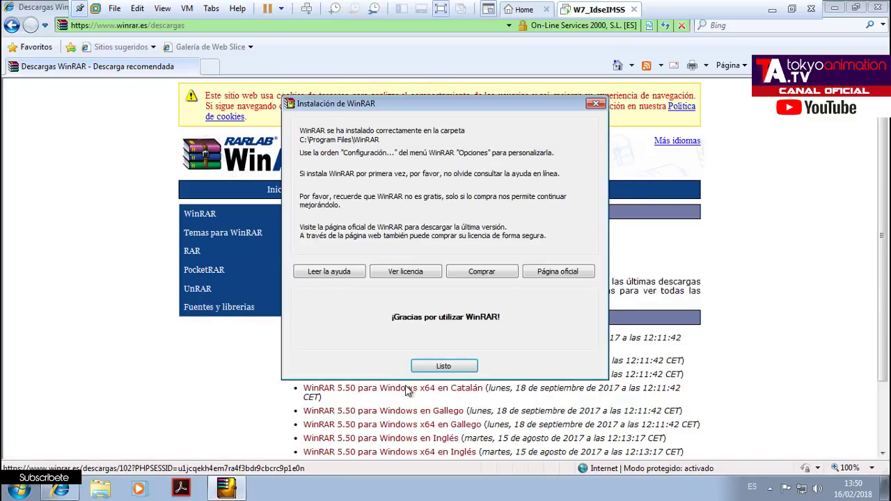
left_click(426, 368)
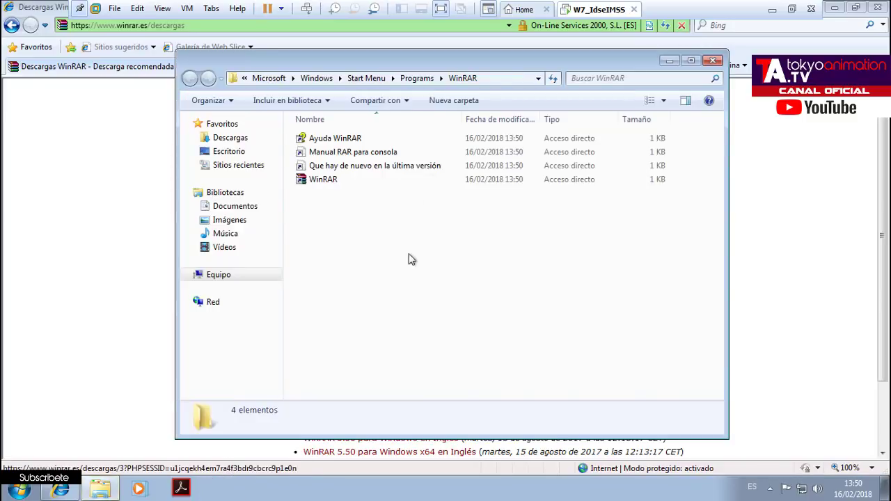
Open the C:\Program Files\WinRAR folder, minimize the browser, and move the folder window down to uncover the PATCH folder on the desktop.
left_click(493, 82)
type("C:\\Program Files\\WinRAR")
key("Return")
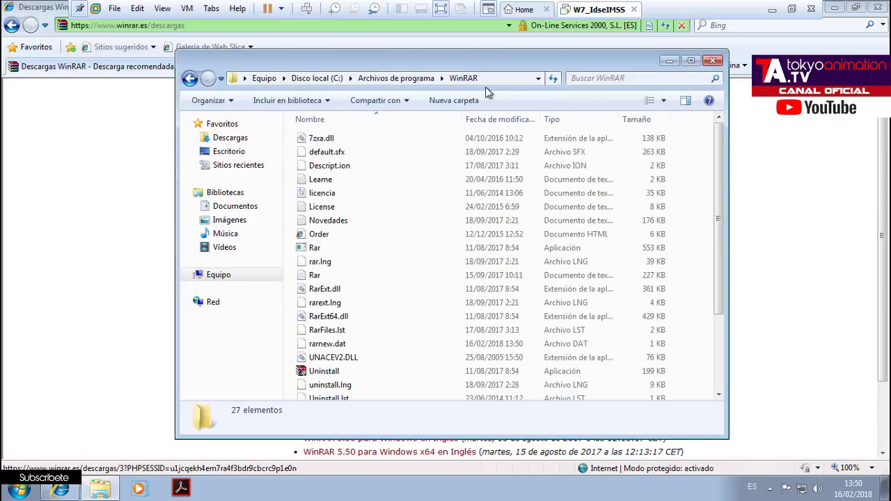
left_click(834, 8)
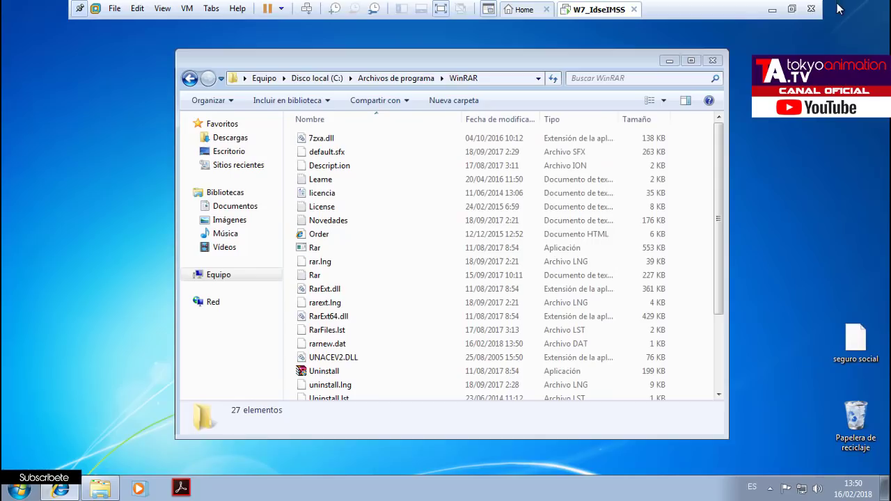
left_click_drag(564, 63, 578, 337)
Copy rarreg.key from the PATCH folder into the WinRAR program folder with administrator permission, and close all Explorer windows.
double_click(278, 182)
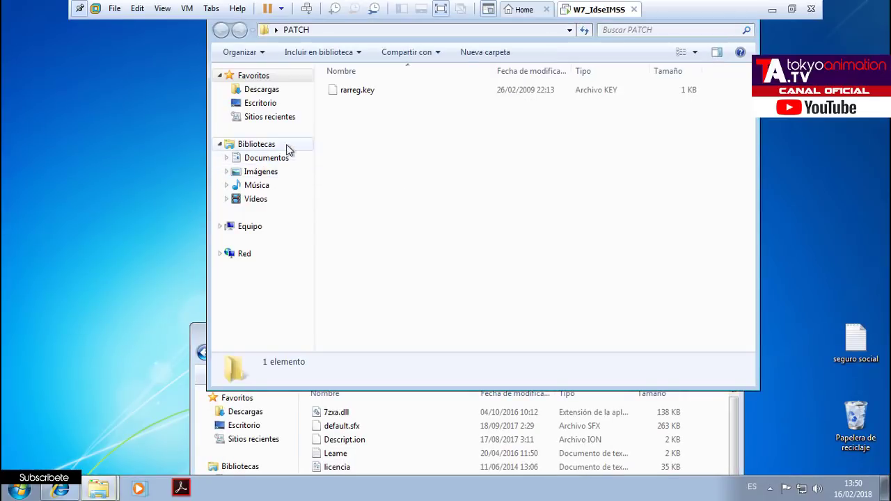
left_click(352, 91)
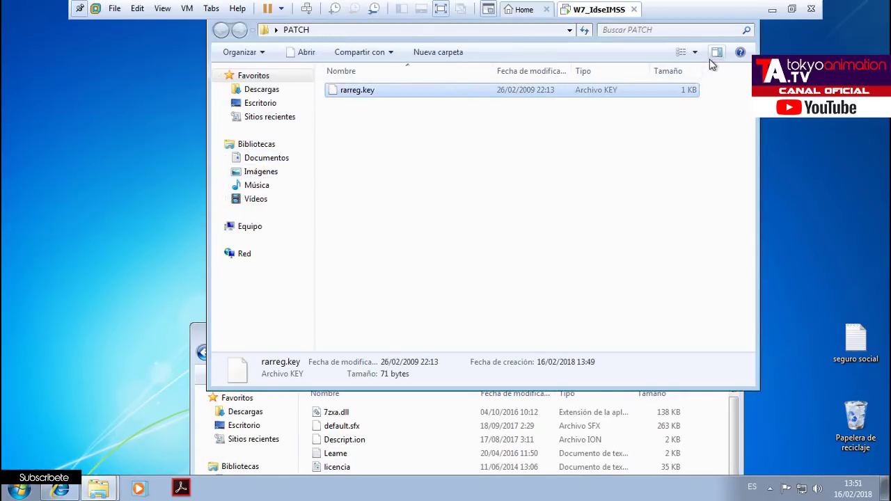
left_click(723, 440)
key("ctrl+v")
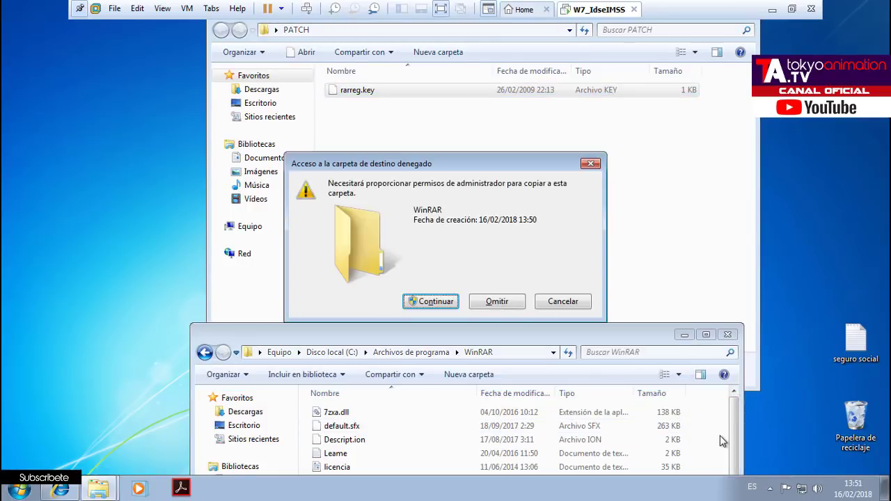
left_click(437, 299)
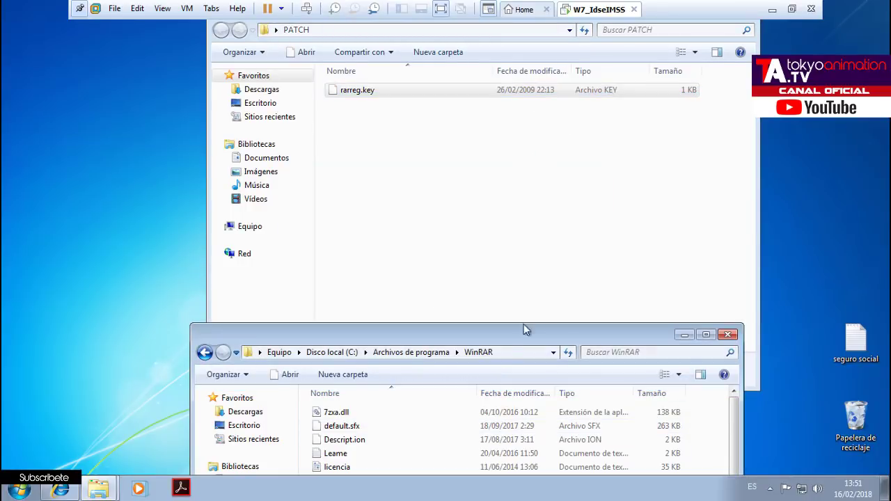
right_click(109, 482)
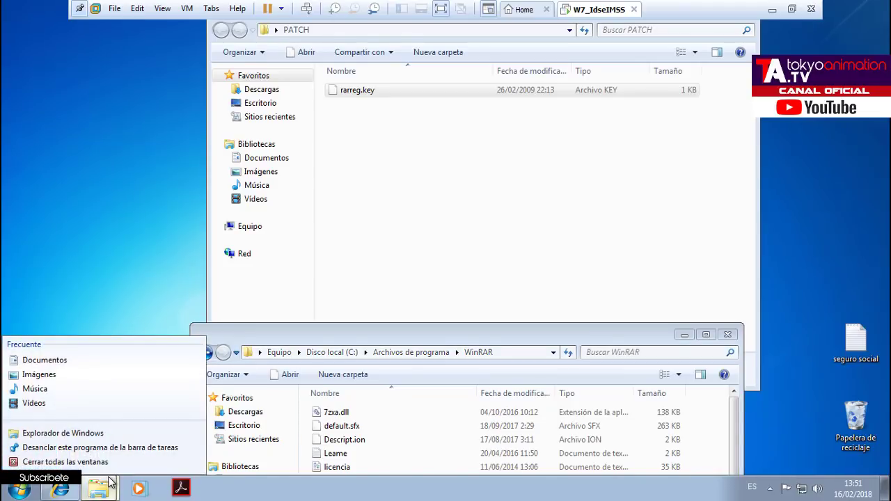
left_click(109, 463)
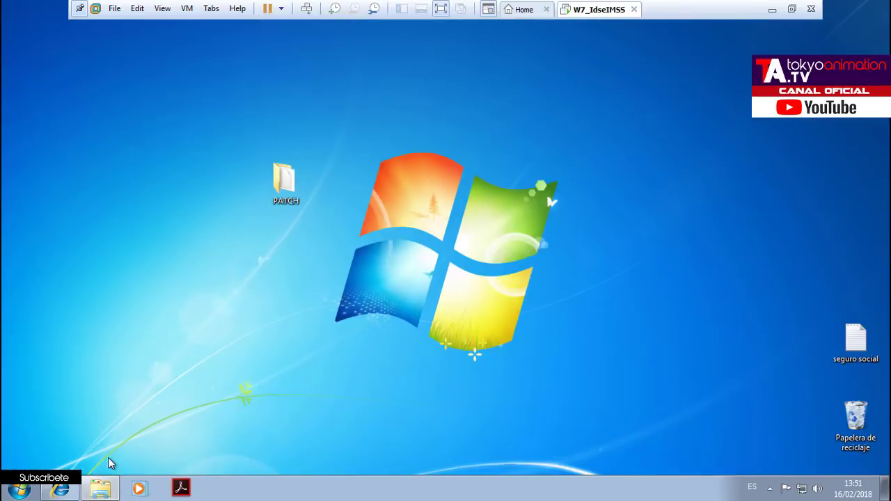
Copy the Firefox 49 Versiones link from the seguro social text file and load google.com in Internet Explorer.
double_click(850, 358)
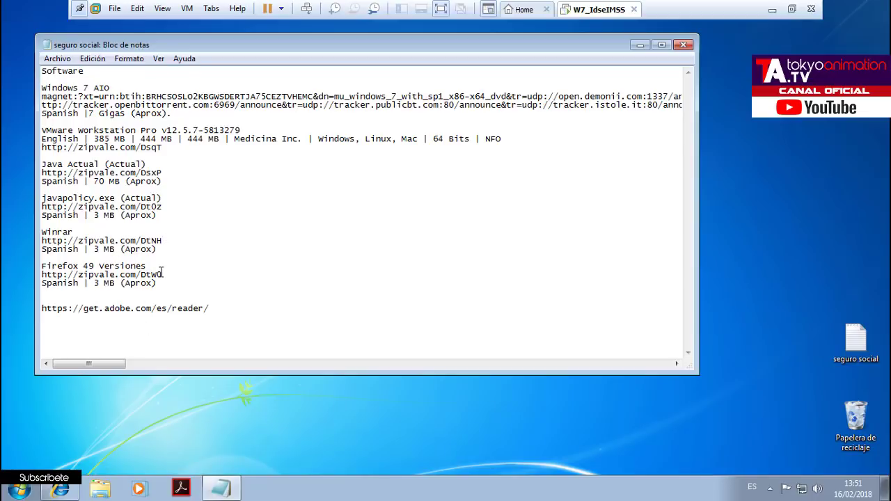
left_click_drag(123, 274, 28, 274)
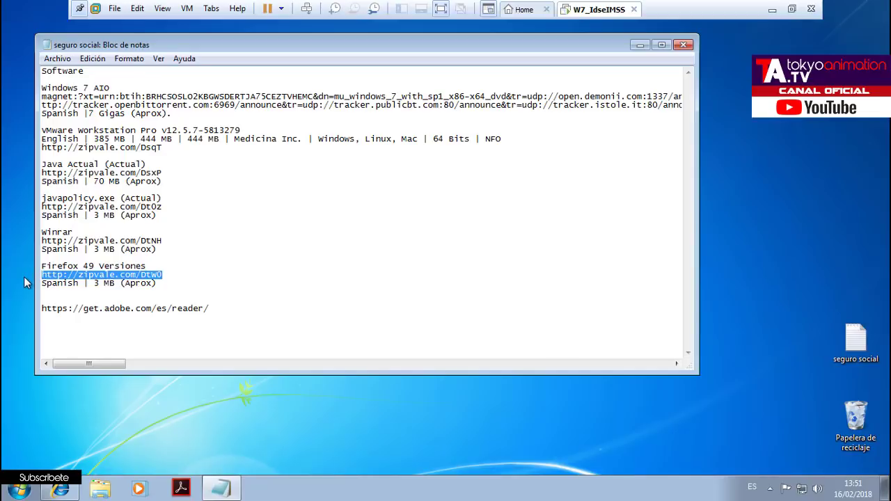
left_click(60, 489)
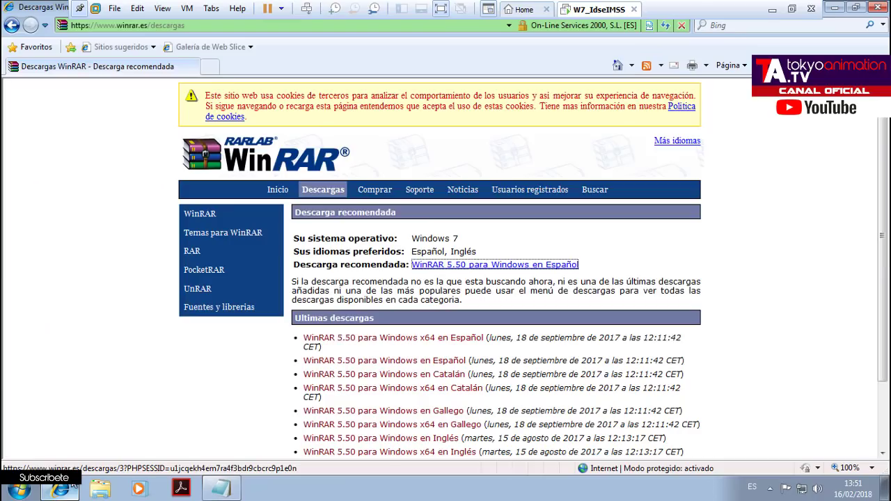
left_click(231, 26)
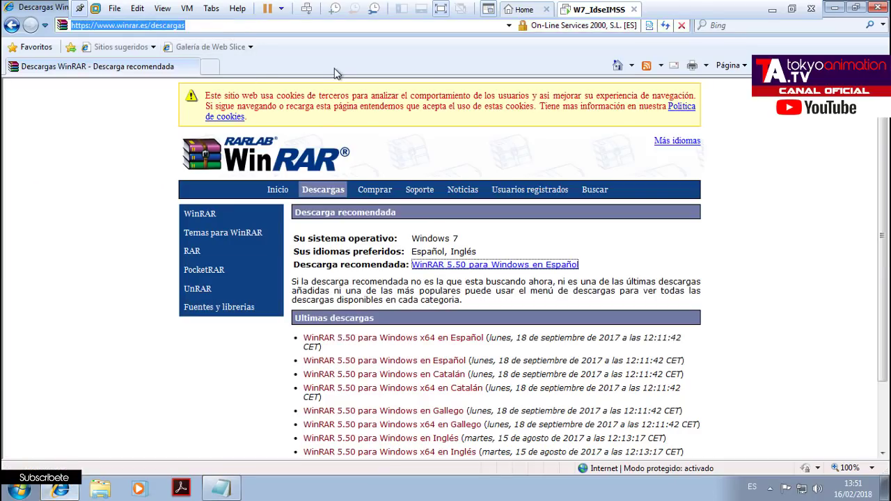
type("googl")
key("Down")
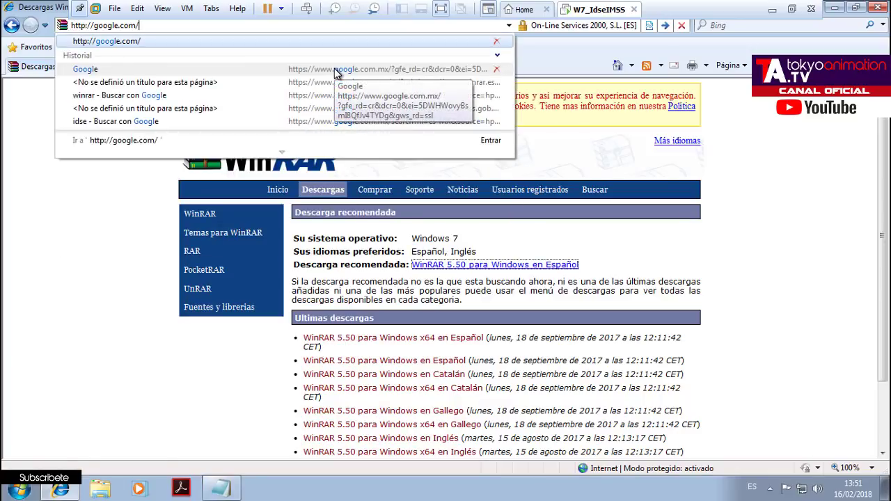
key("Return")
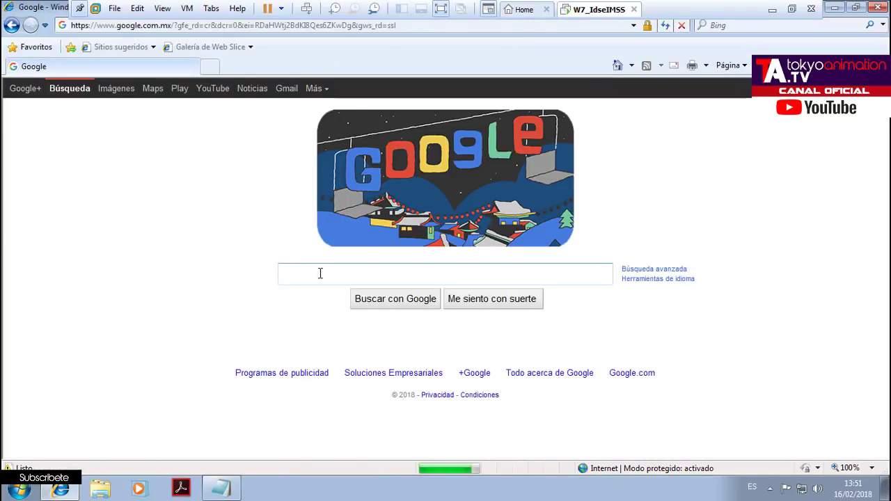
left_click(263, 29)
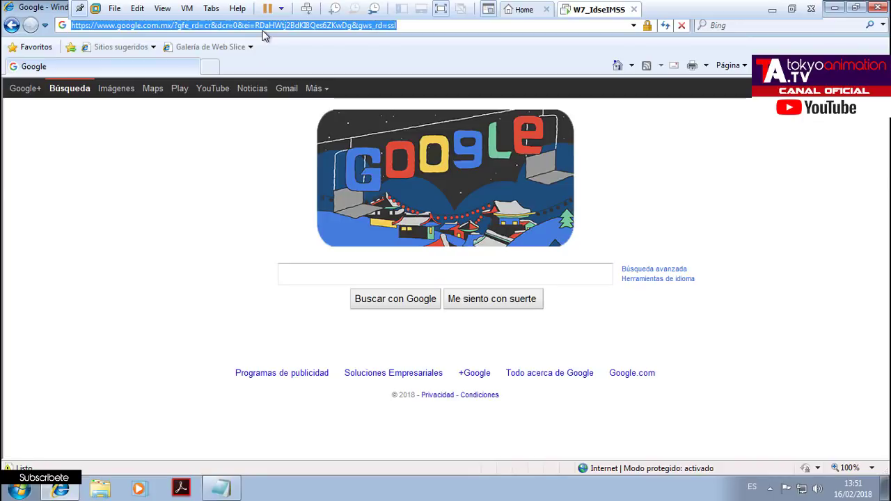
type("http://zipvalo.com/0N00")
key("Return")
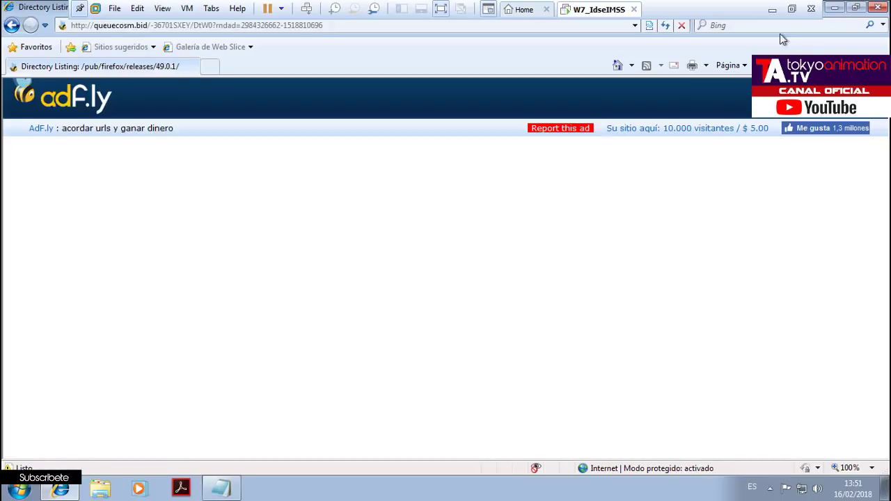
left_click(774, 10)
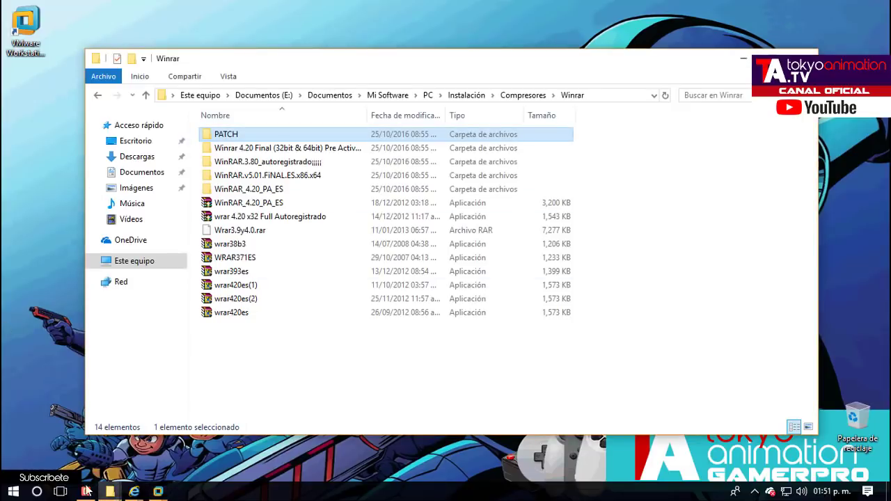
mouse_move(158, 491)
left_click(218, 444)
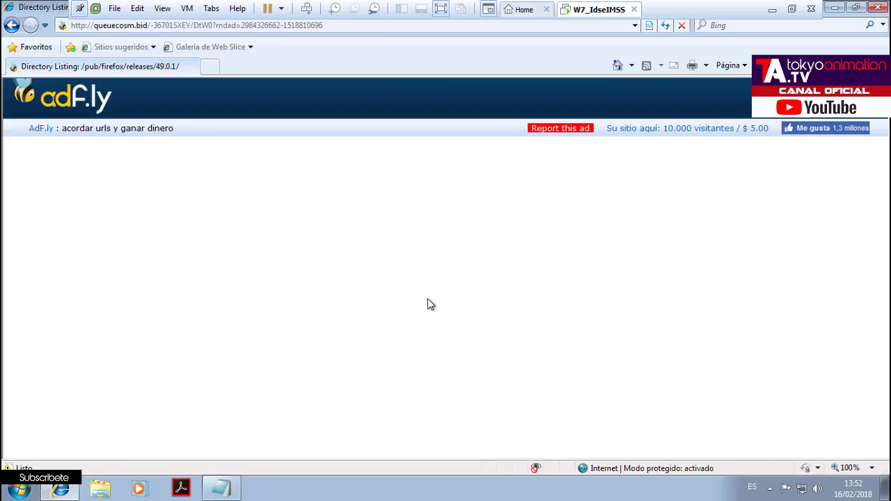
left_click(392, 27)
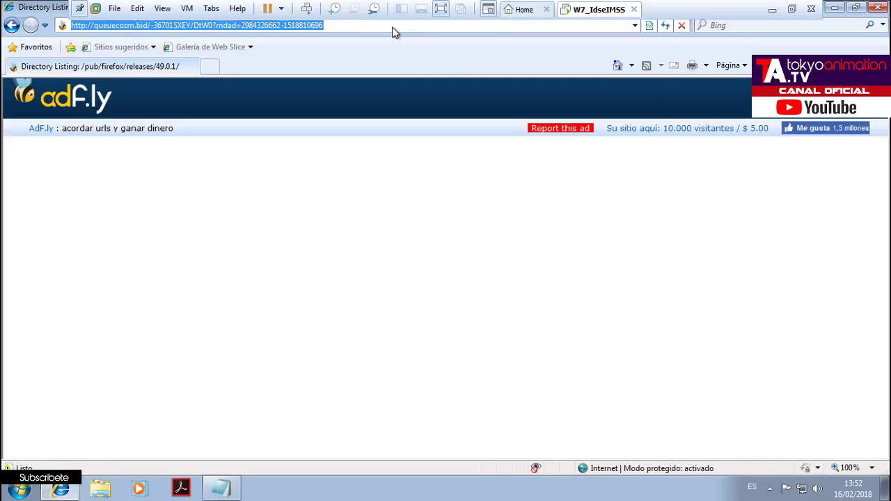
key("Return")
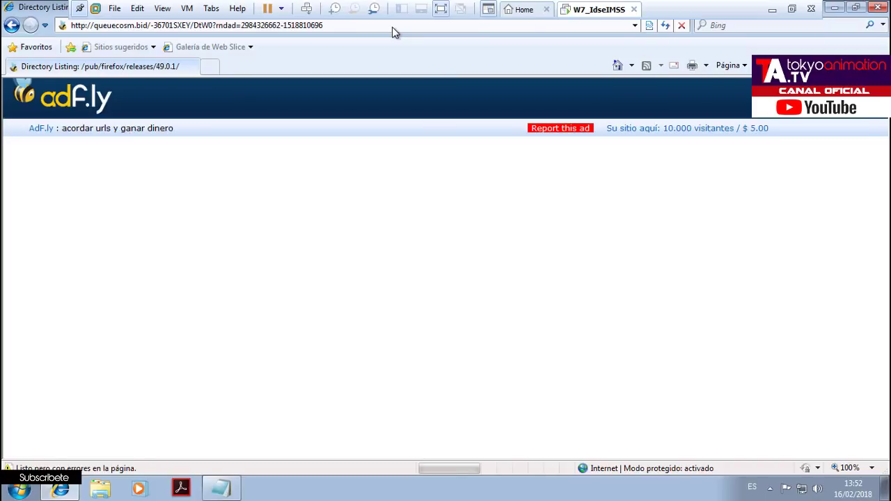
left_click(350, 24)
type("googl")
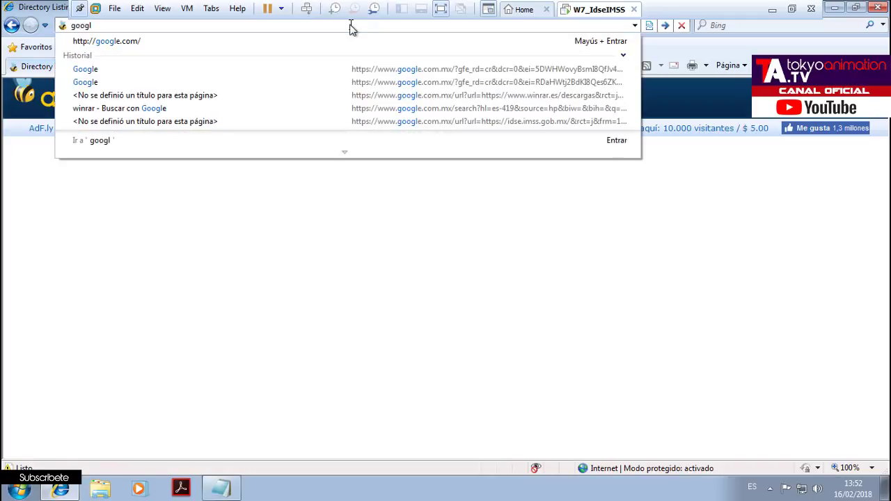
key("Down")
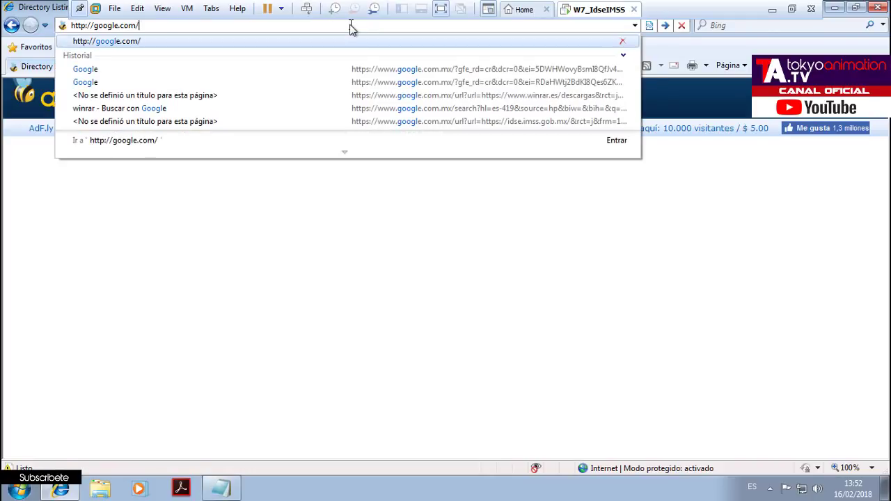
Go to google.com and search for "firefox 49".
key("Return")
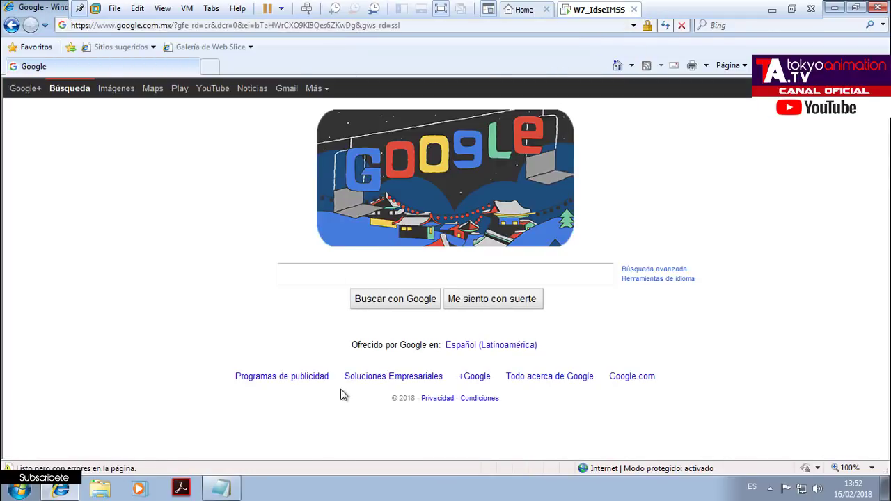
left_click(341, 272)
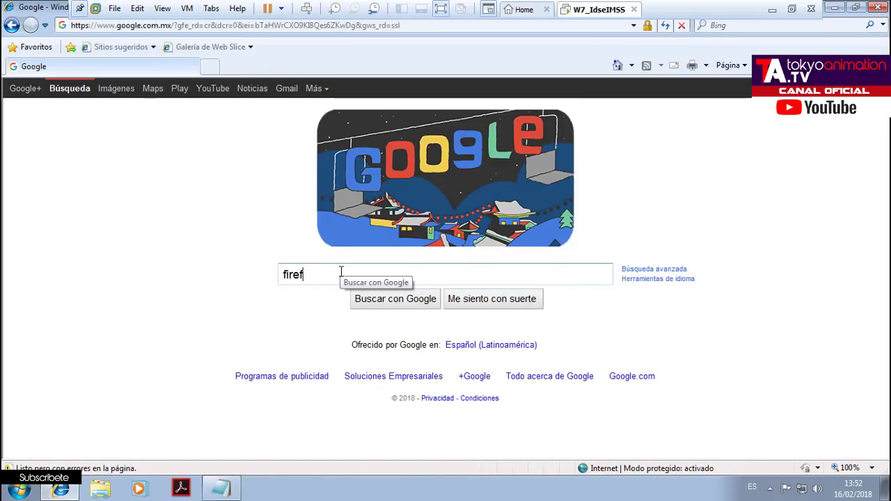
key("Return")
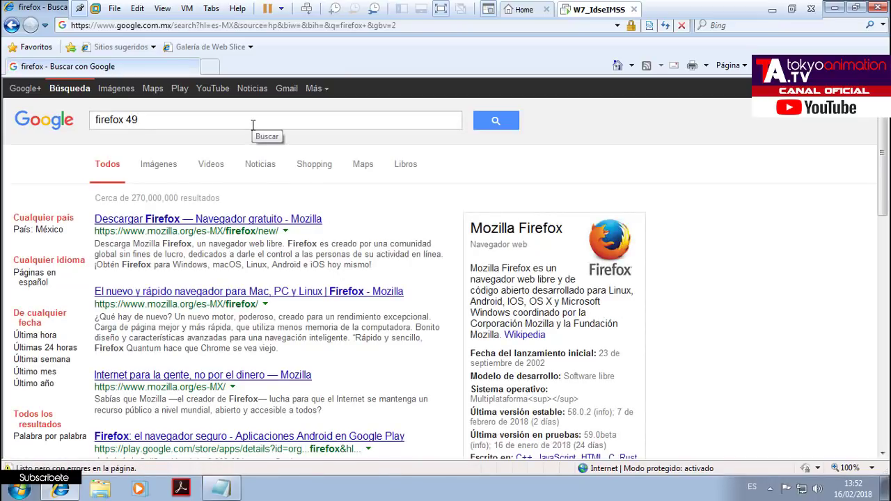
key("Return")
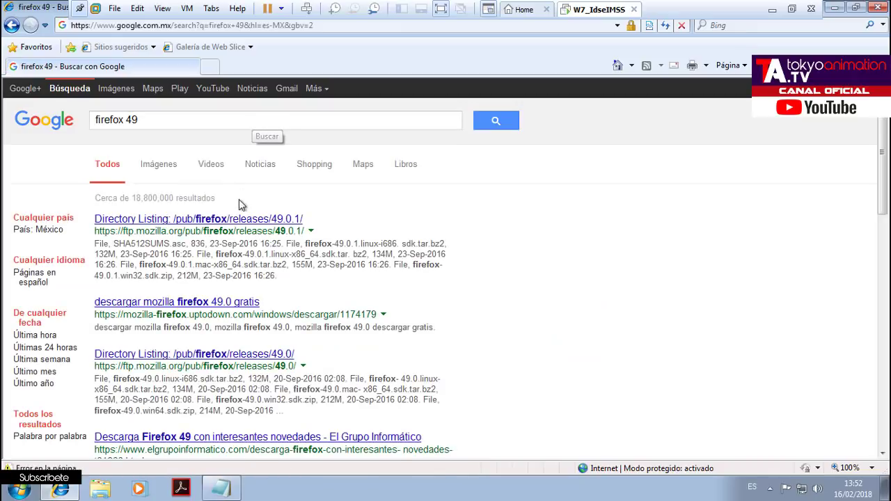
Open Mozilla's 49.0.1 release directory from the results and browse to its win32/es-MX folder.
left_click(235, 220)
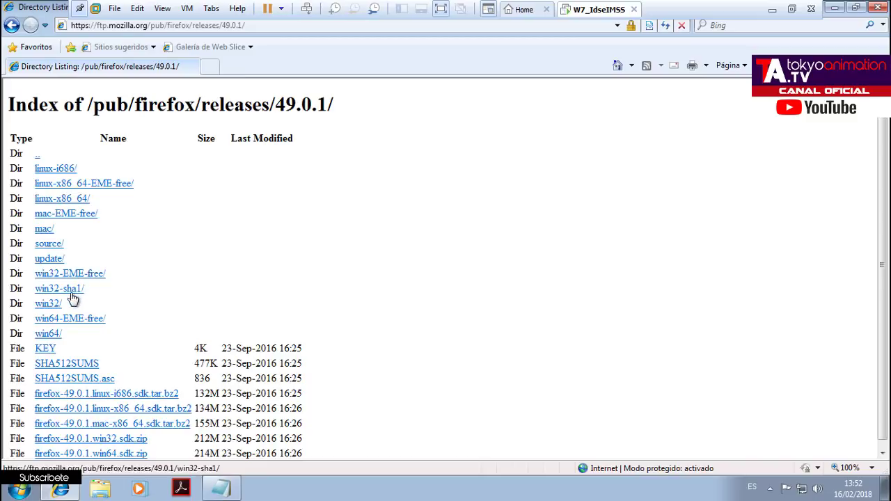
scroll(228, 317, "down", 1)
scroll(229, 315, "up", 1)
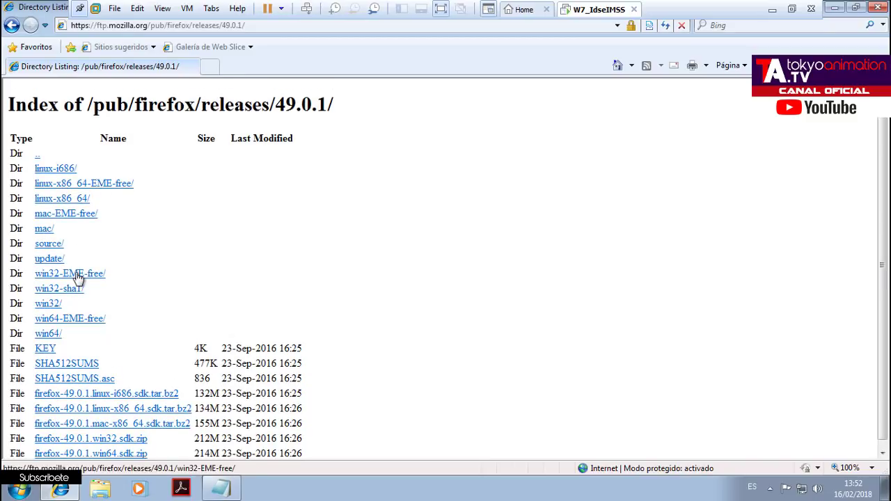
left_click(55, 304)
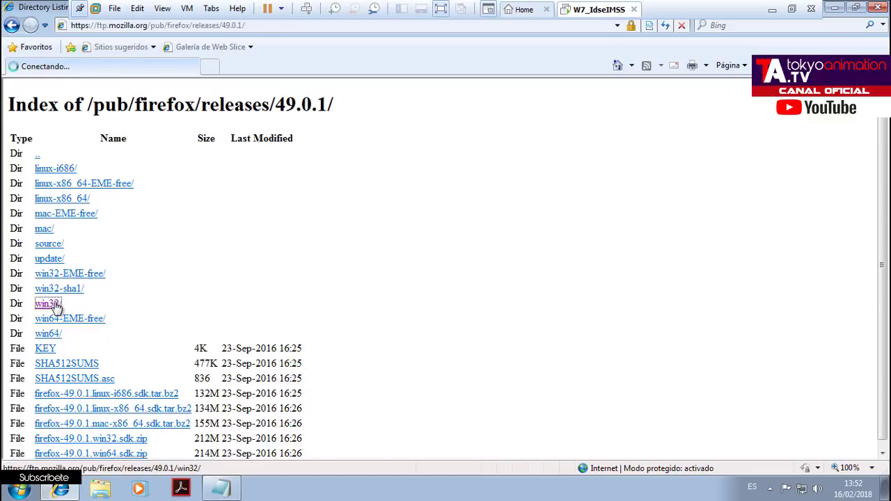
scroll(57, 305, "down", 10)
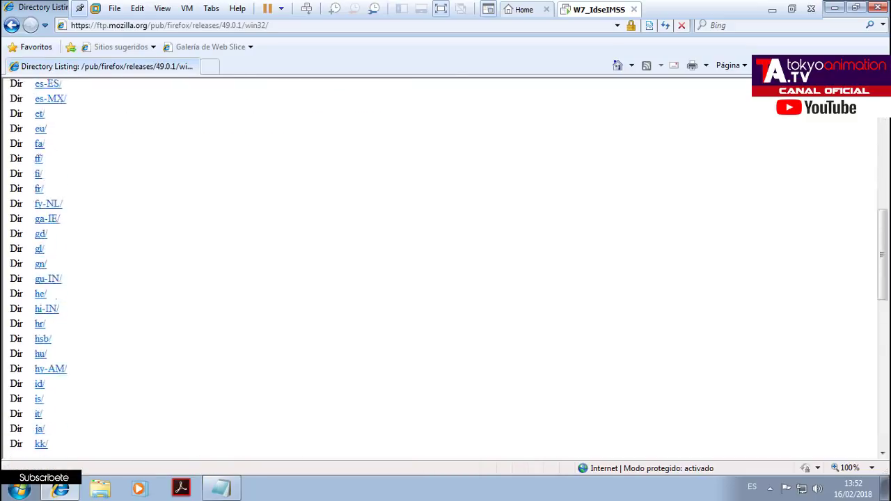
scroll(57, 305, "up", 3)
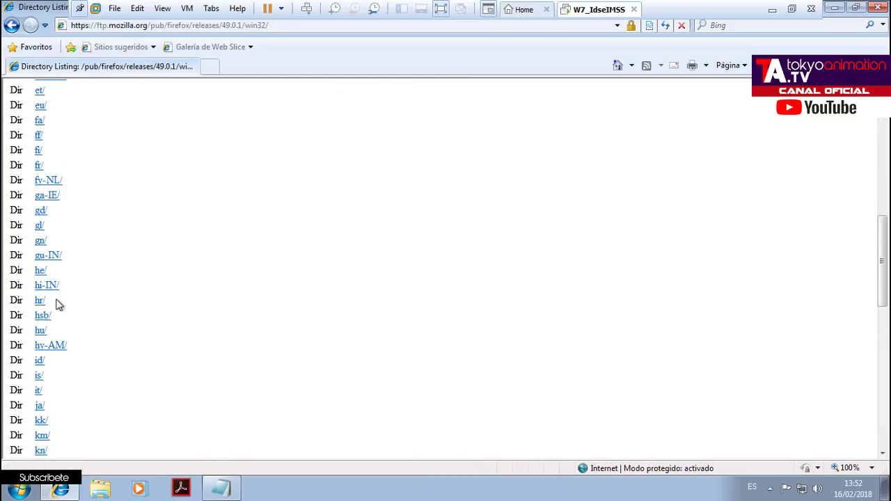
scroll(57, 305, "up", 2)
scroll(59, 304, "down", 1)
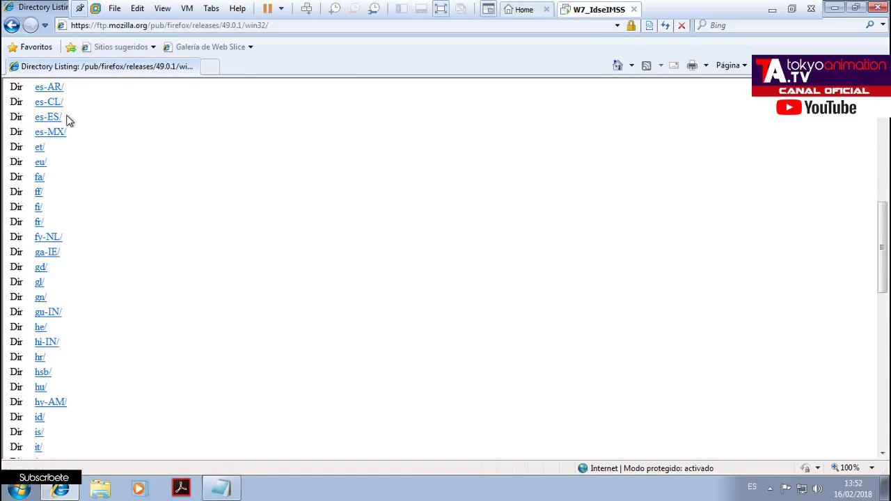
left_click(57, 165)
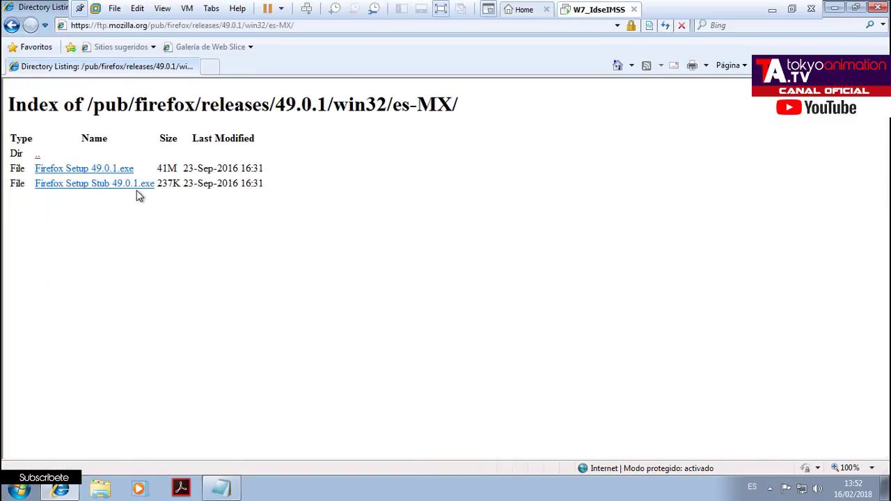
Download Firefox Setup 49.0.1.exe and save it in the Descargas folder.
left_click(118, 173)
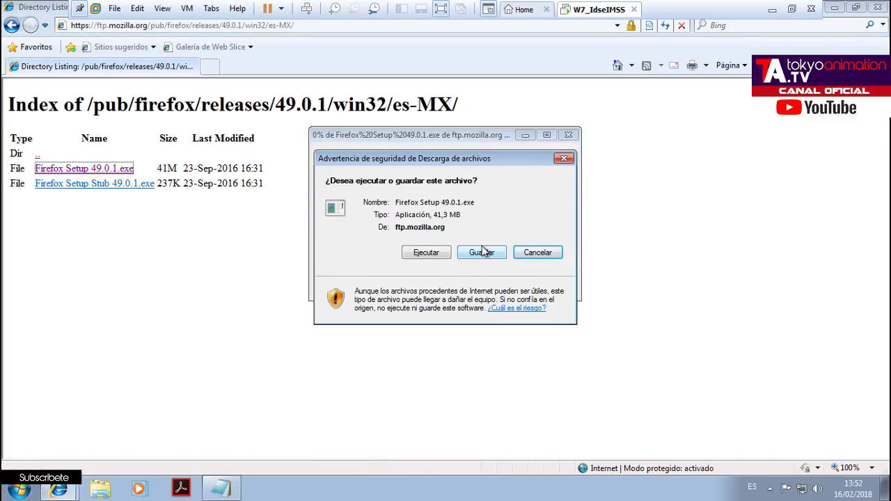
left_click(482, 252)
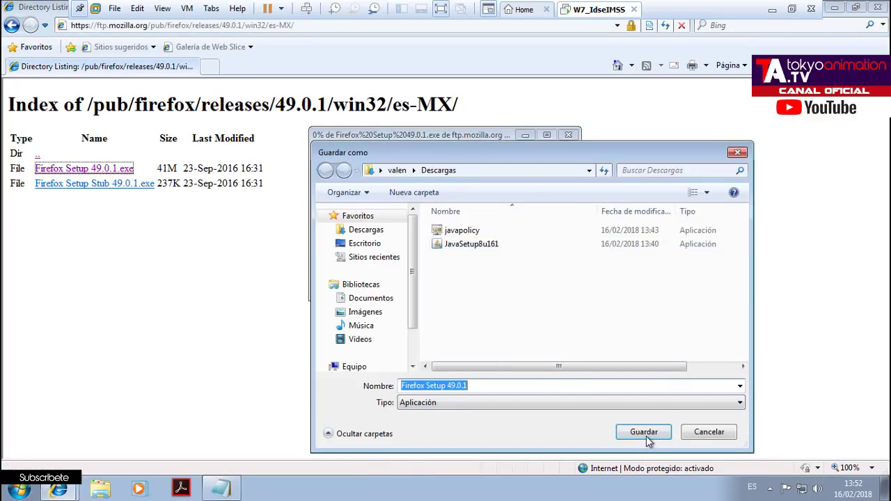
left_click(643, 432)
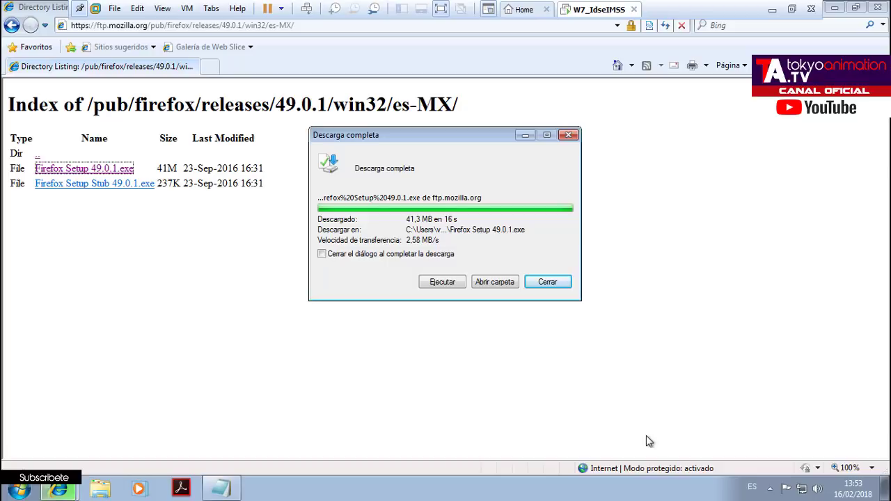
Run the downloaded Firefox installer, allow it to make changes to the computer, and close the browser and the open text file.
left_click(439, 284)
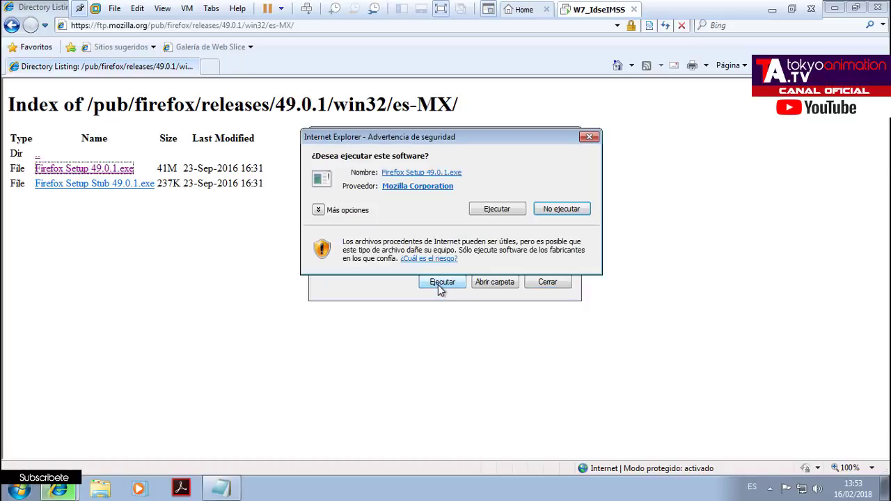
left_click(497, 209)
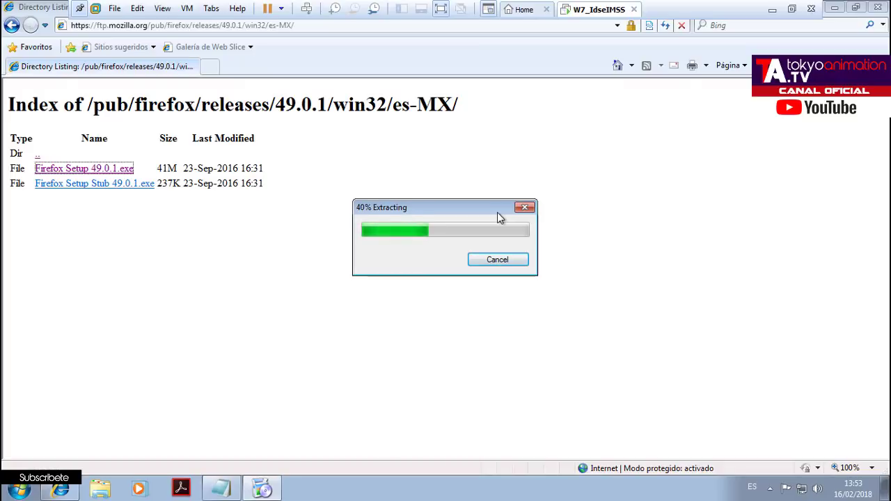
left_click(877, 10)
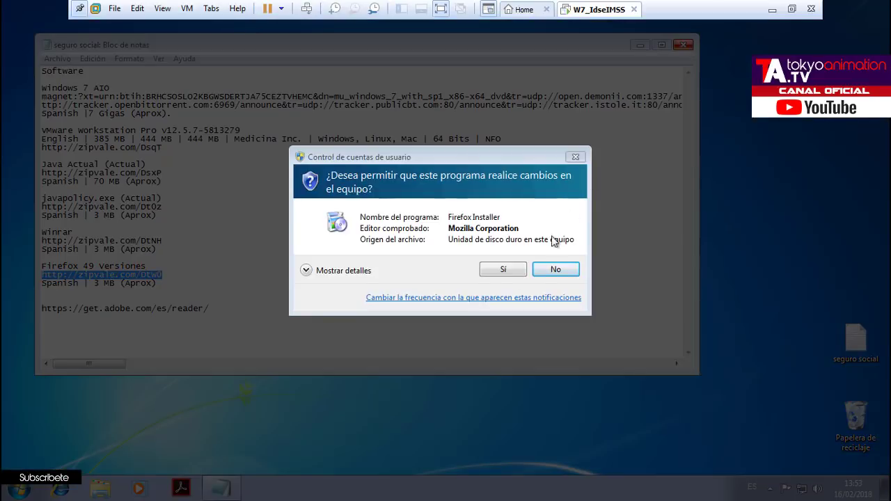
left_click(504, 271)
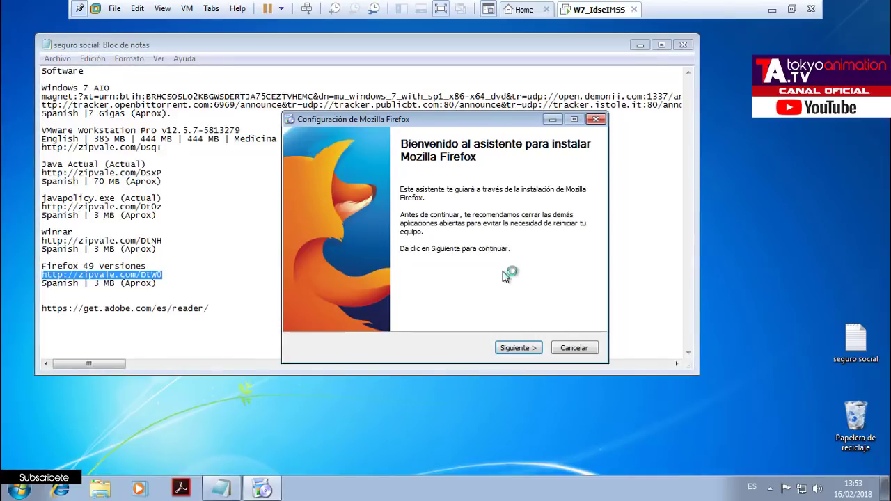
left_click(683, 44)
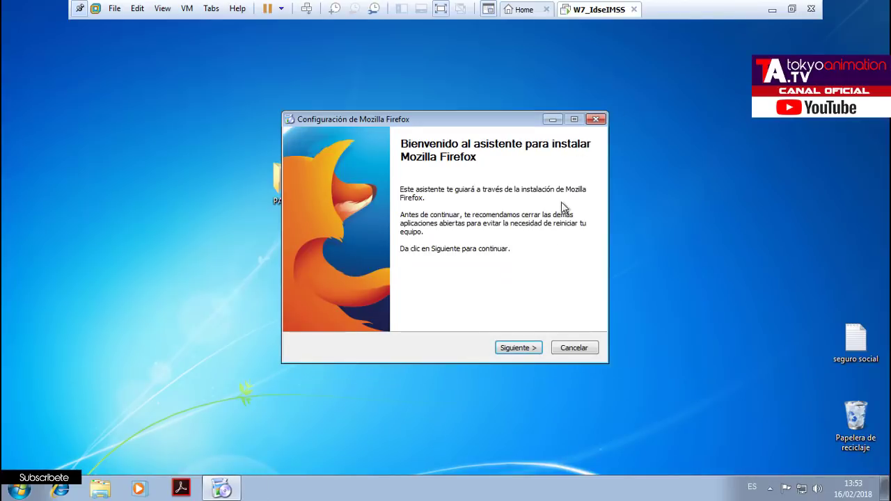
Install Firefox using the Personalizada setup type with the offered components and as default browser, launching it on completion.
left_click(517, 345)
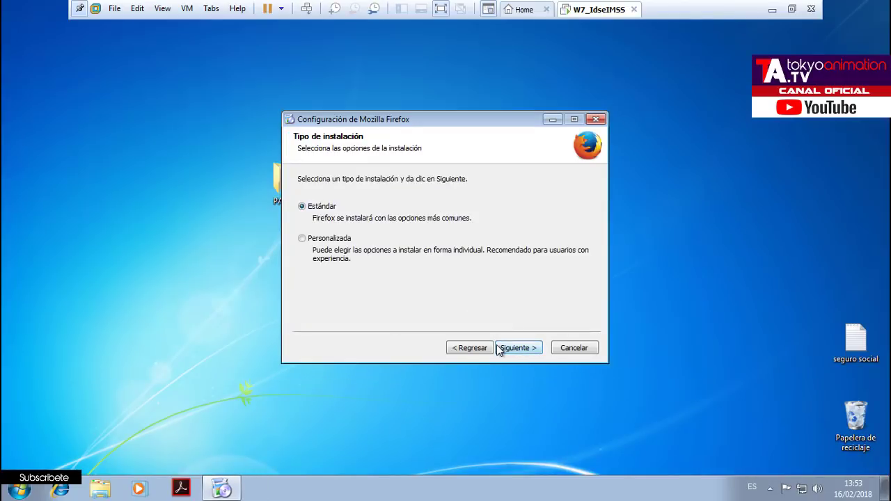
left_click(335, 238)
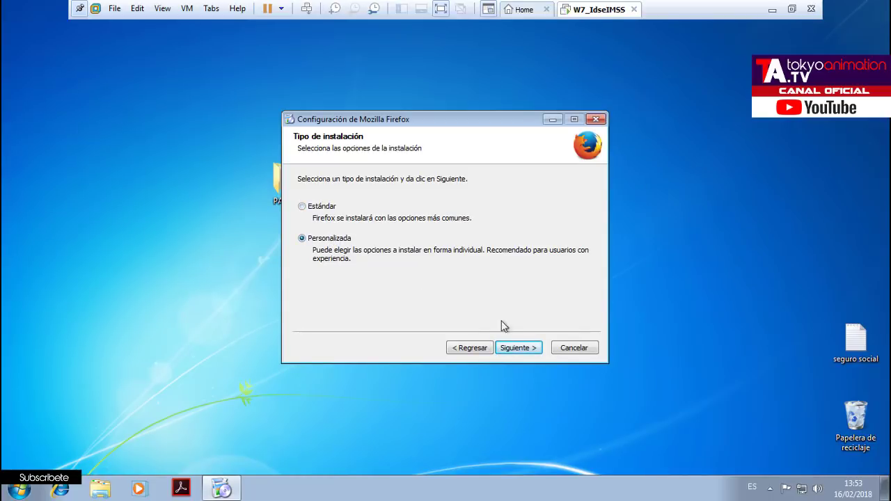
left_click(517, 347)
left_click(518, 348)
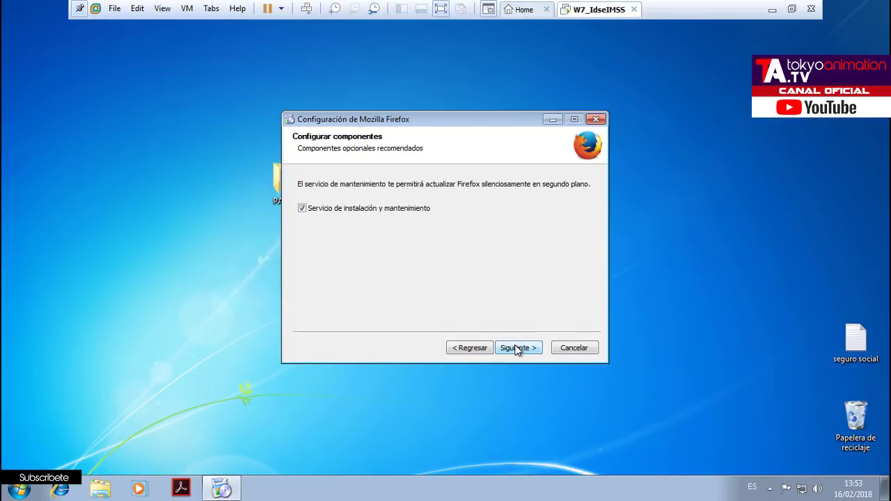
left_click(516, 348)
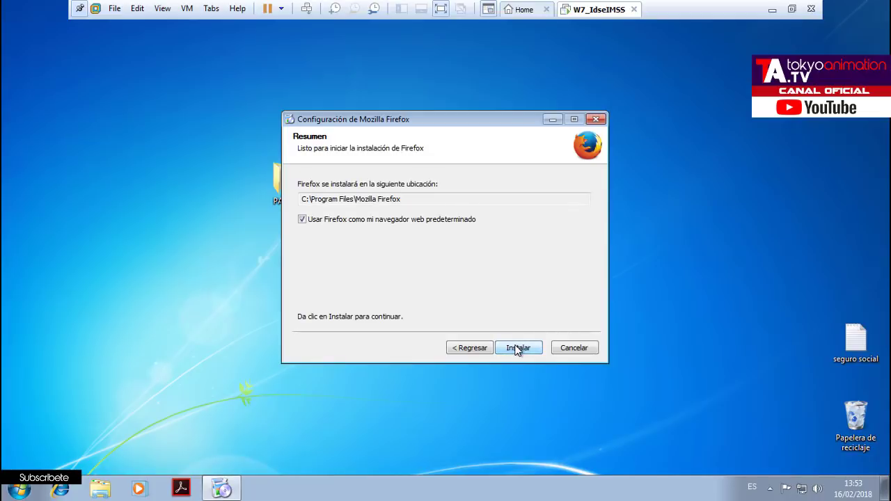
left_click(518, 348)
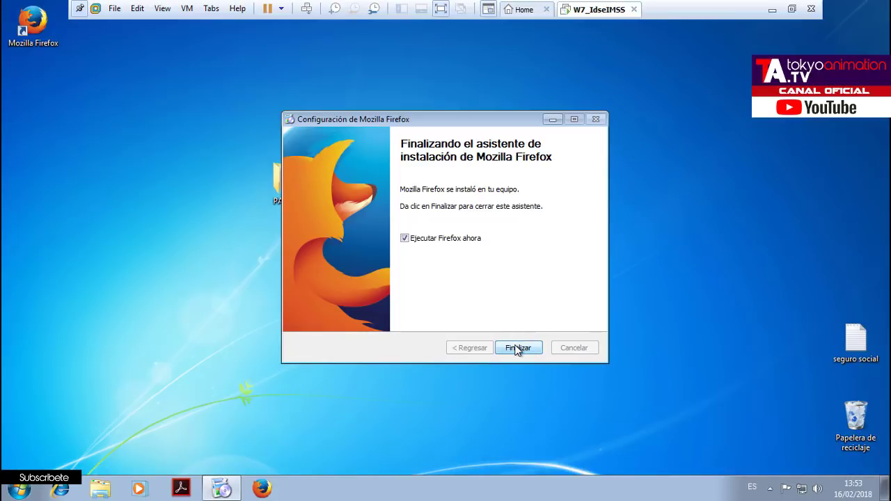
left_click(517, 348)
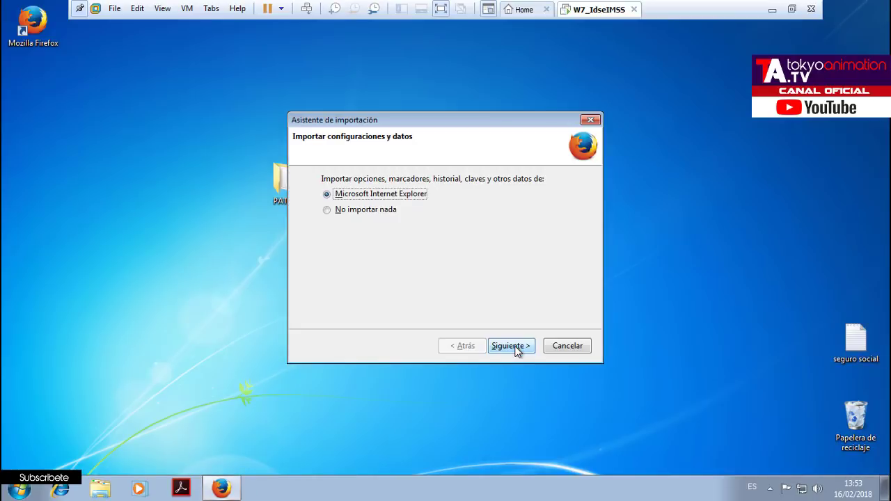
Import the settings and data from Microsoft Internet Explorer into Firefox and finish the import wizard.
left_click(513, 346)
left_click(516, 346)
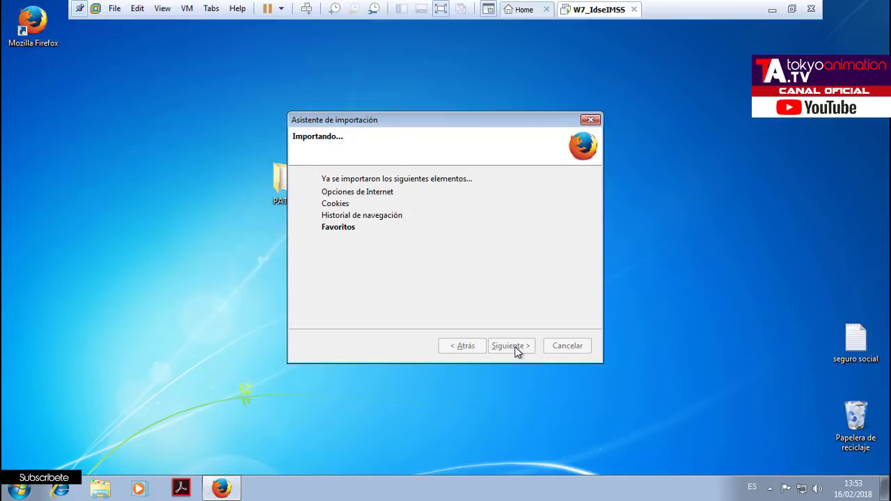
left_click(515, 346)
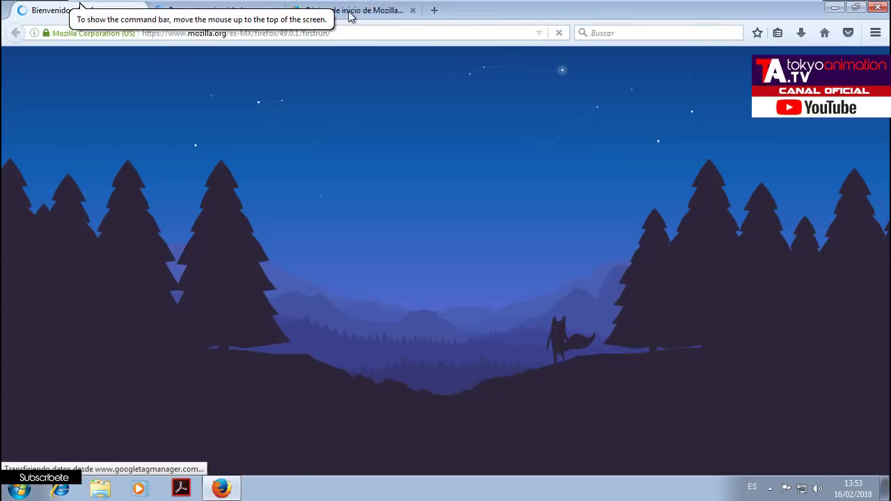
Close the two extra start-up tabs, keeping the Firefox welcome page, and turn on the menu bar.
left_click(412, 11)
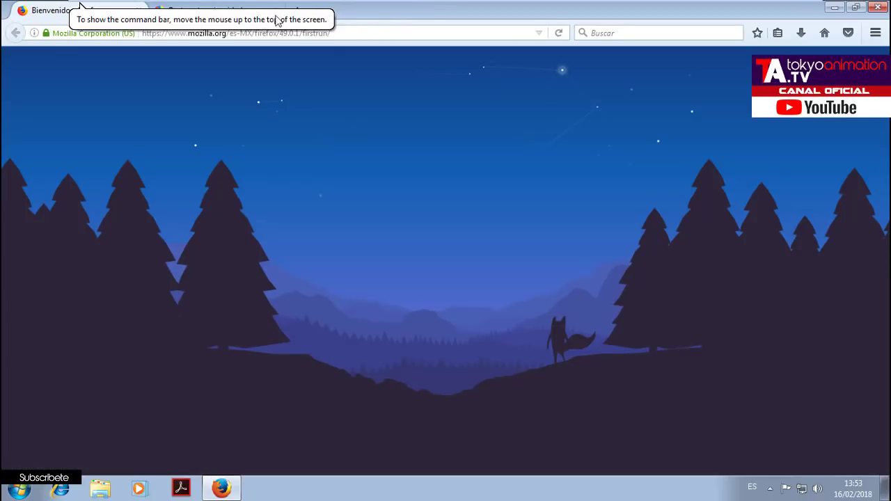
left_click(277, 12)
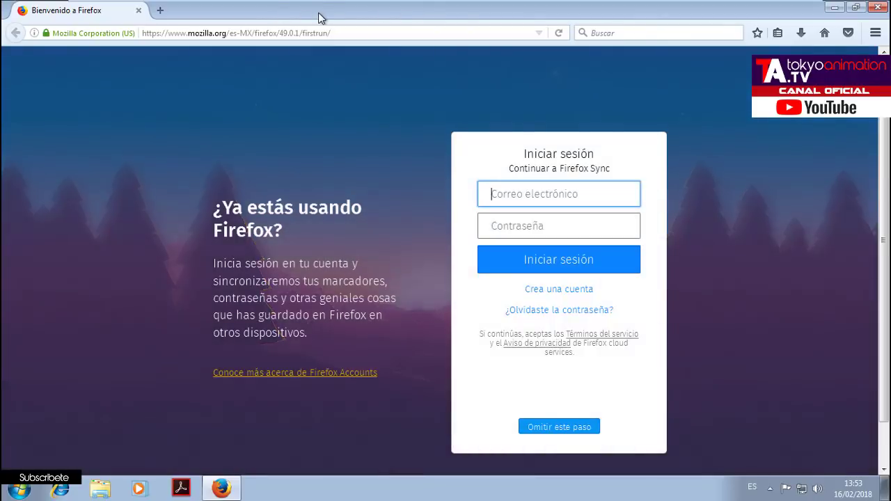
right_click(319, 15)
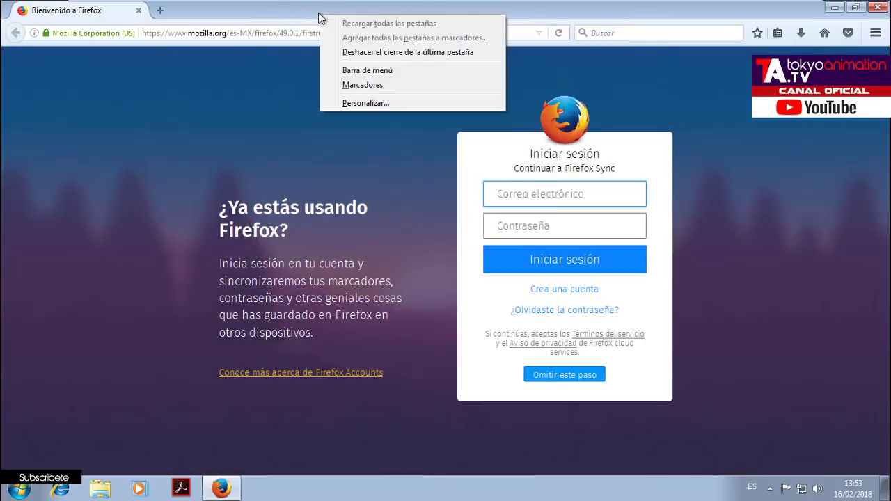
left_click(369, 72)
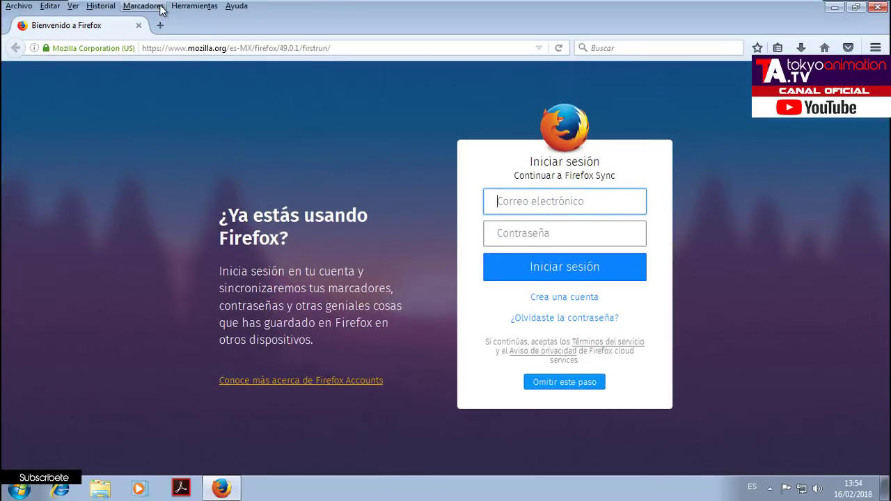
Set Firefox's advanced update option to "No buscar actualizaciones".
left_click(194, 5)
left_click(196, 103)
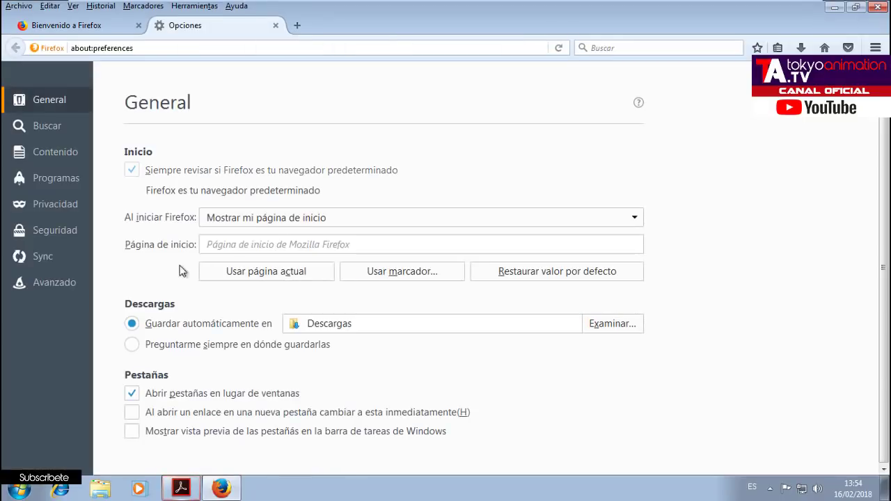
left_click(68, 287)
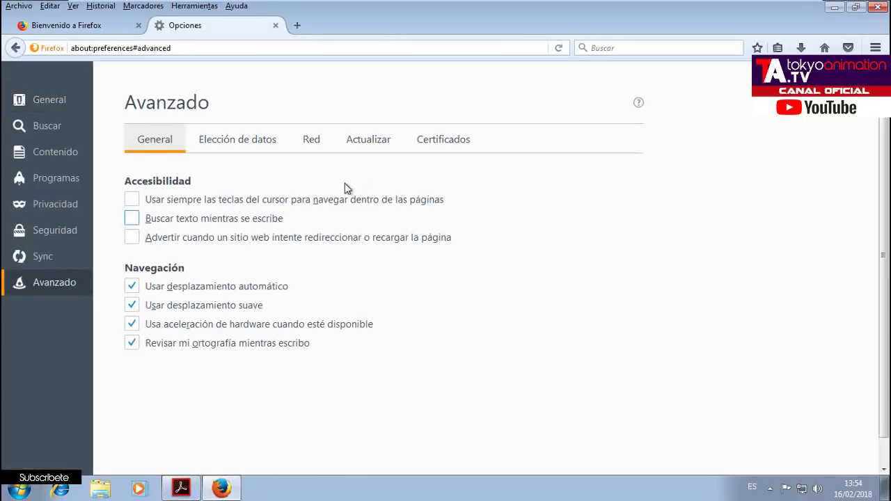
left_click(388, 143)
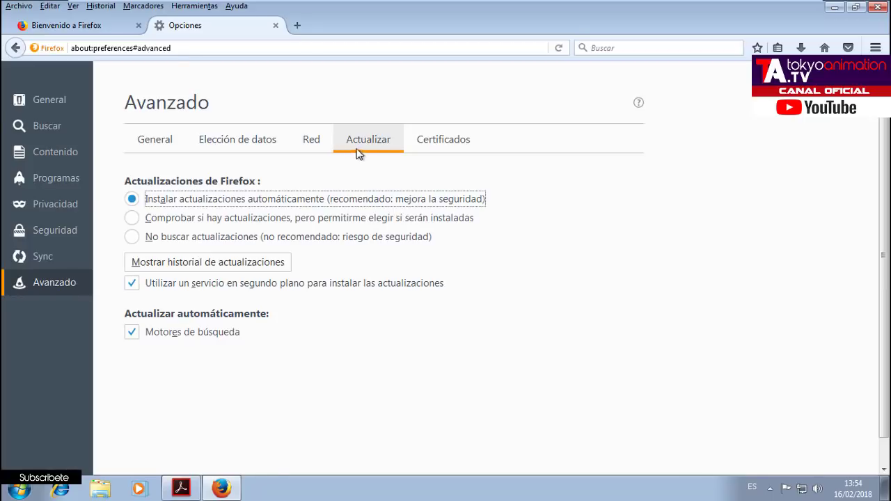
left_click(186, 240)
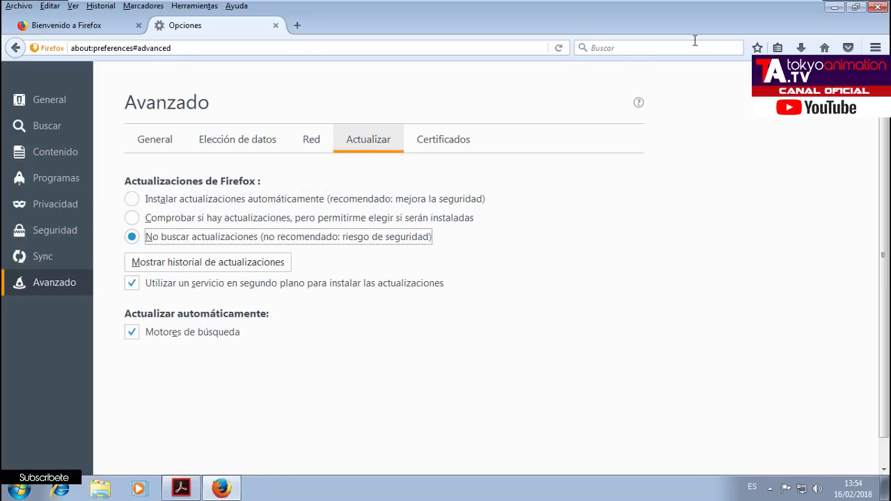
Close Firefox along with both open tabs and dismiss the Acrobat error dialog on the desktop.
left_click(878, 7)
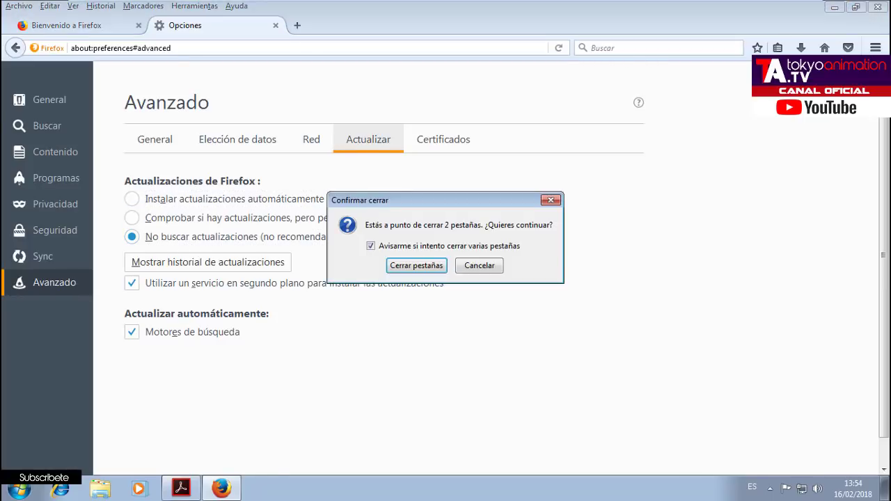
left_click(438, 267)
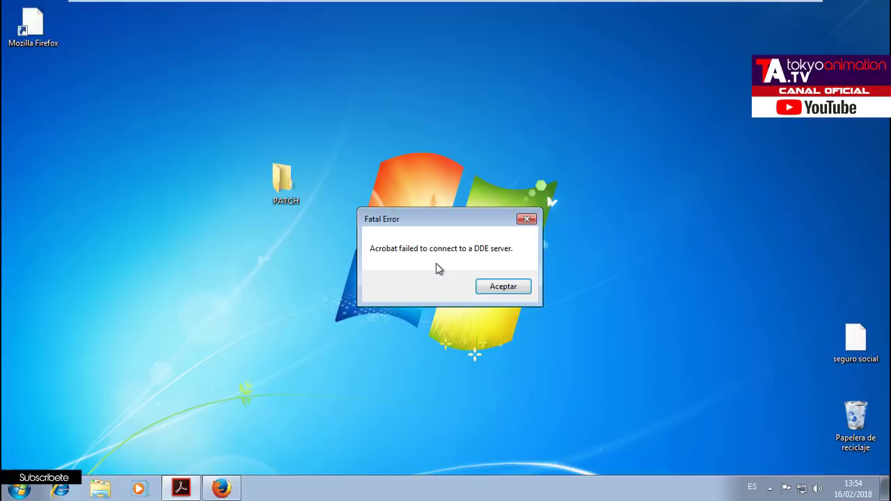
left_click(488, 286)
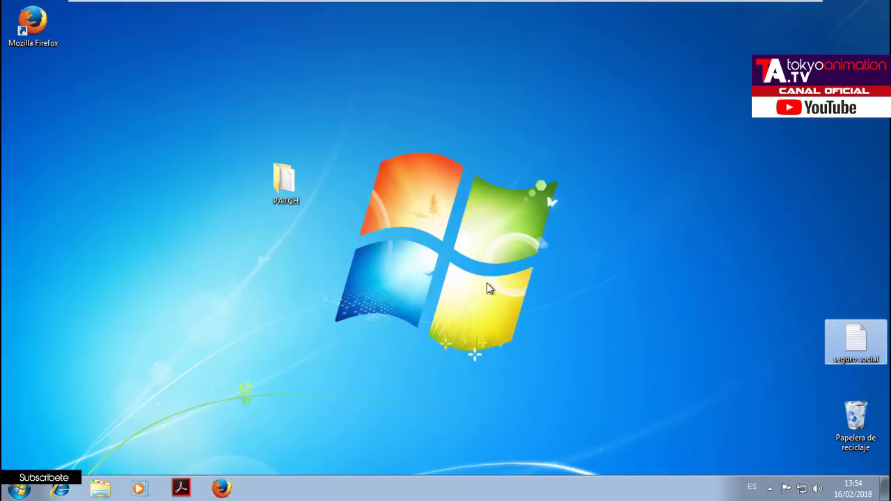
Empty the Papelera de reciclaje on the desktop and confirm the permanent deletion.
right_click(850, 417)
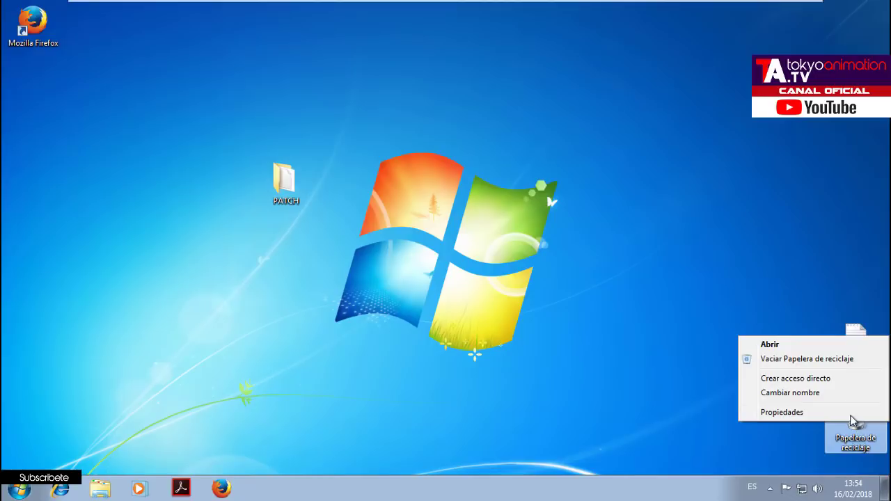
left_click(786, 359)
left_click(497, 297)
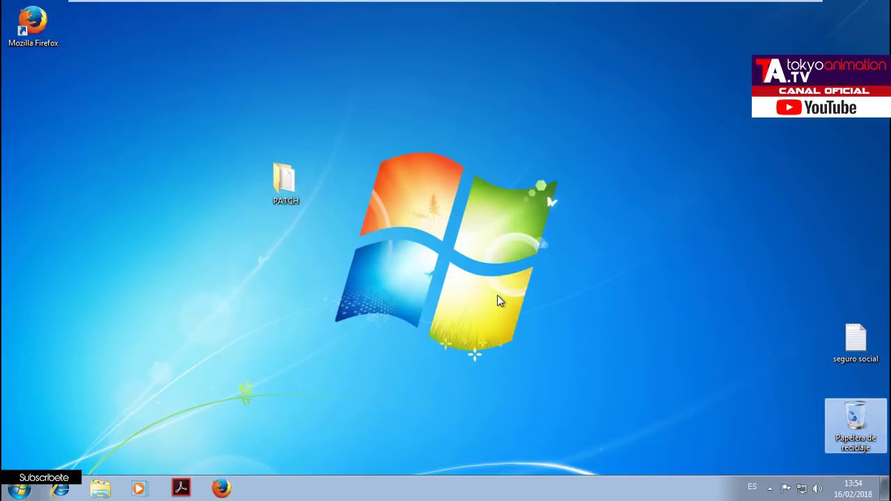
Move the PATCH folder and the Mozilla Firefox desktop shortcut to the Papelera de reciclaje, confirming the shortcut's removal.
left_click_drag(566, 293, 70, 67)
left_click_drag(295, 201, 856, 418)
left_click_drag(32, 24, 855, 418)
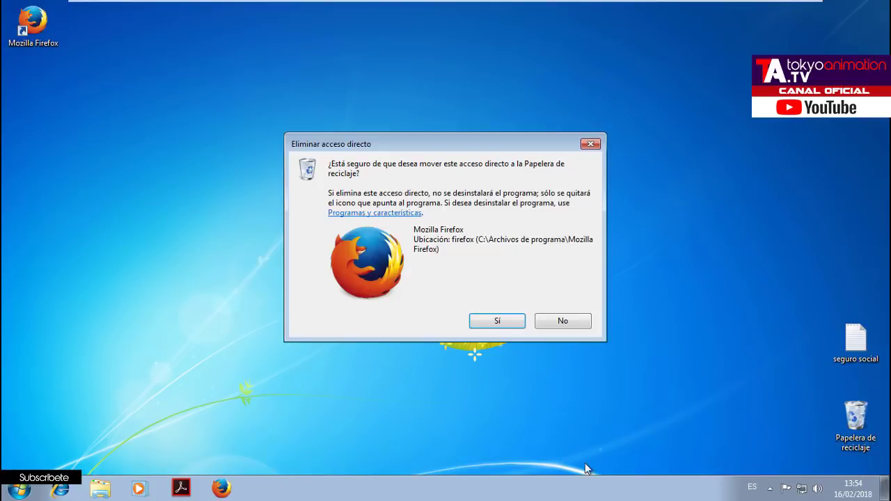
left_click(497, 321)
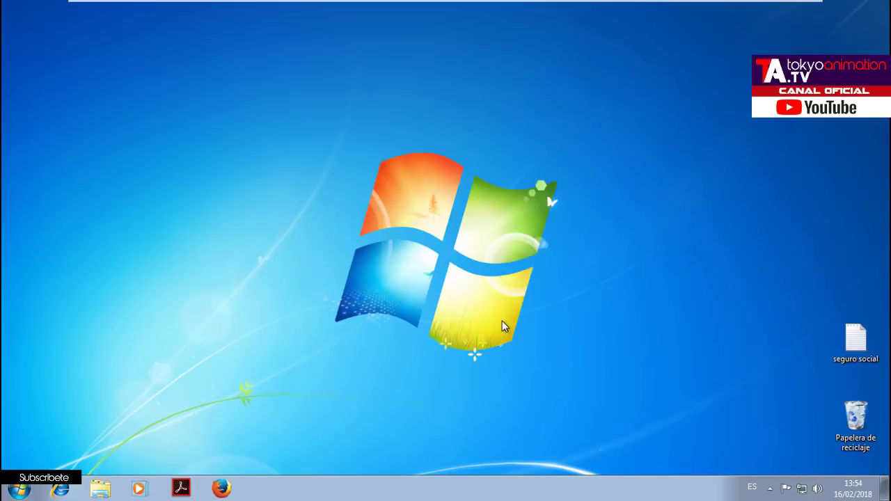
Open Firefox and go to google.com.
left_click(220, 489)
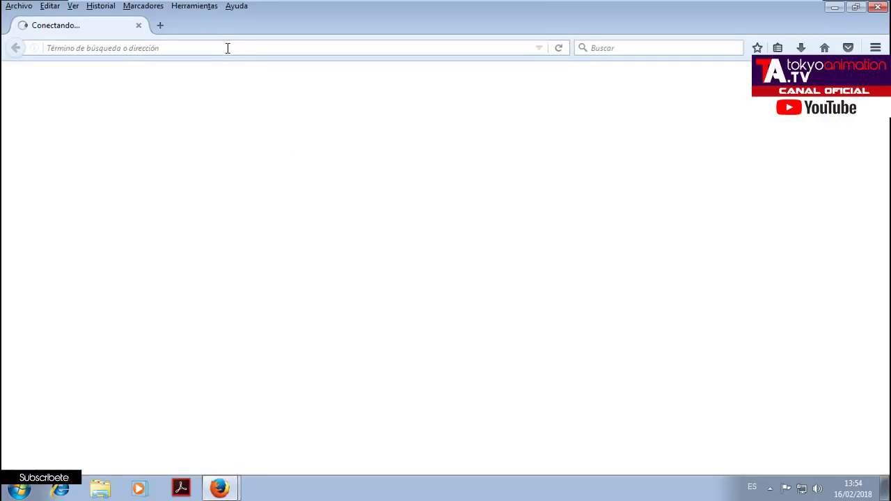
type("gogl")
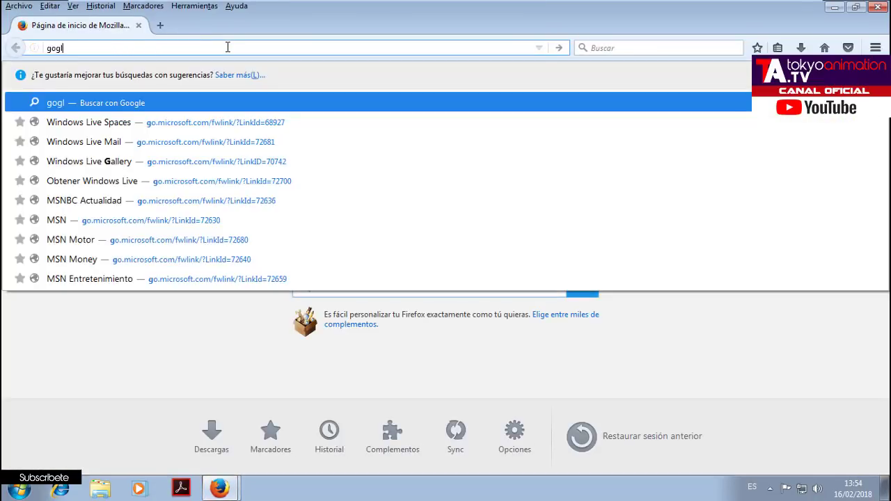
key("BackSpace")
key("BackSpace")
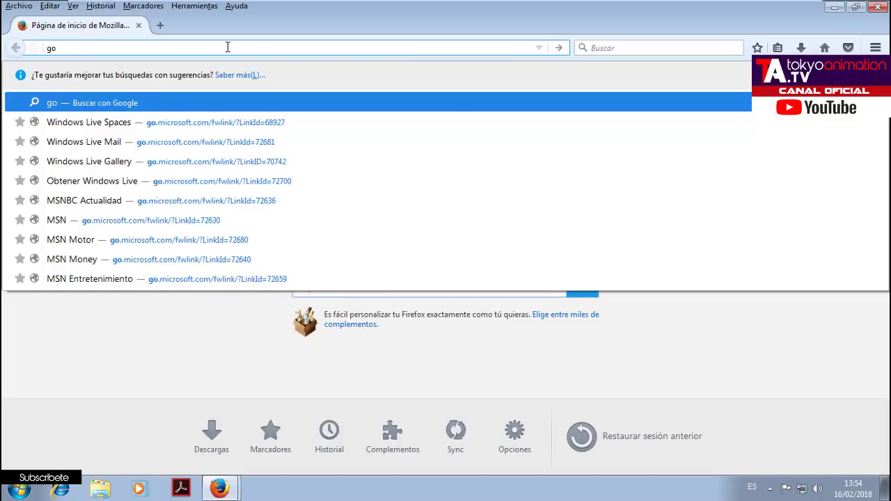
type("ogle.com")
key("Return")
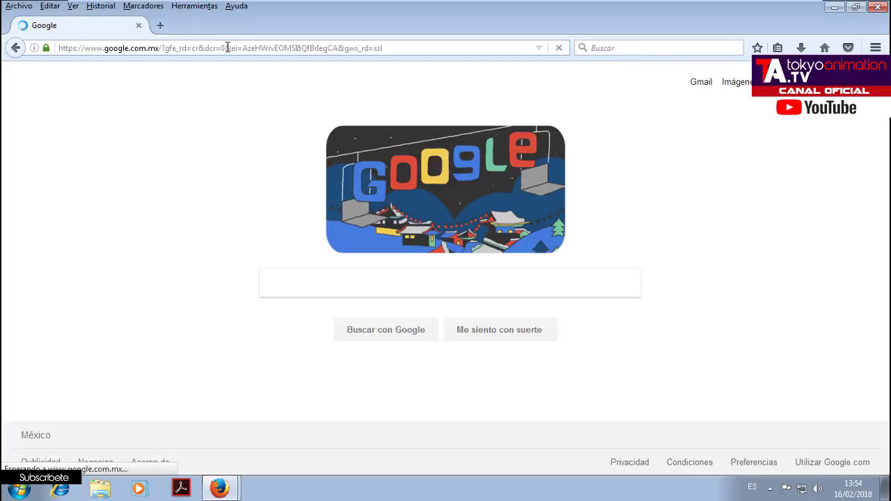
Search Google for "silverlight" and open the official Microsoft Silverlight page.
type("s")
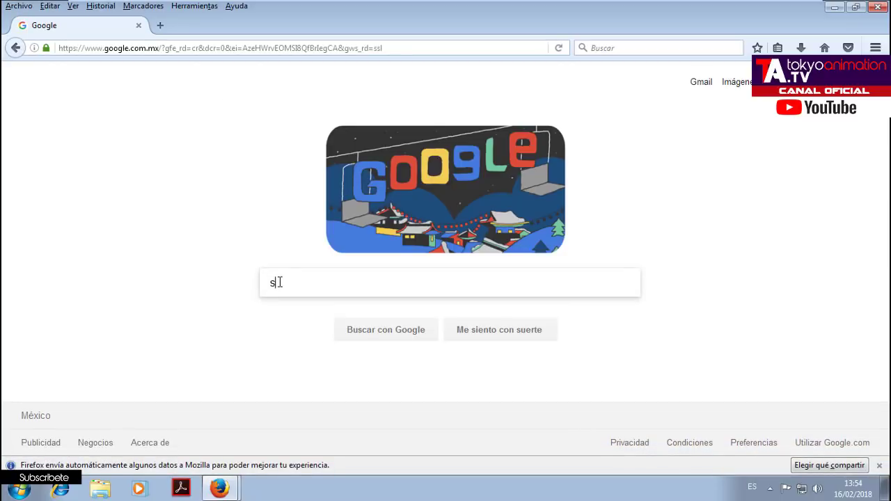
type("ilverlight")
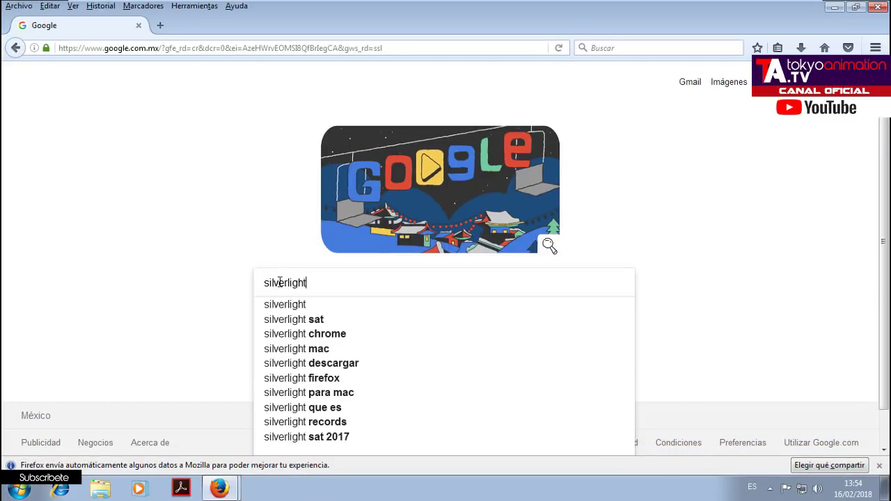
key("Return")
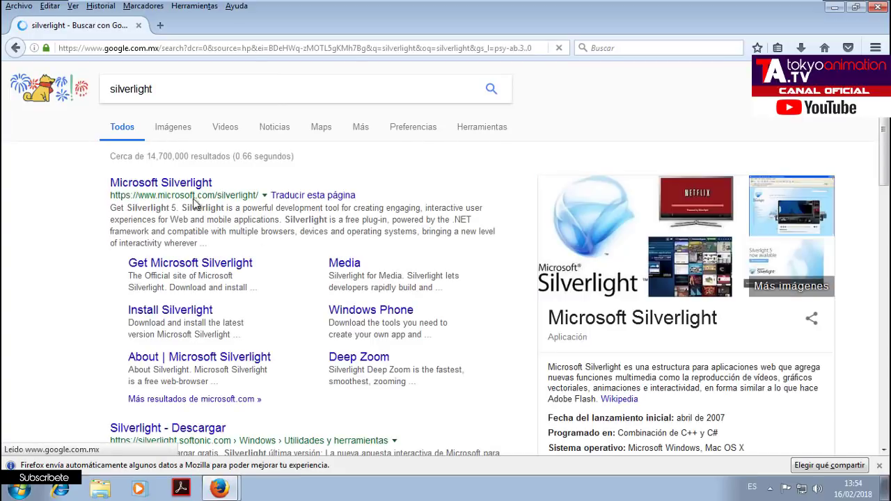
left_click(180, 185)
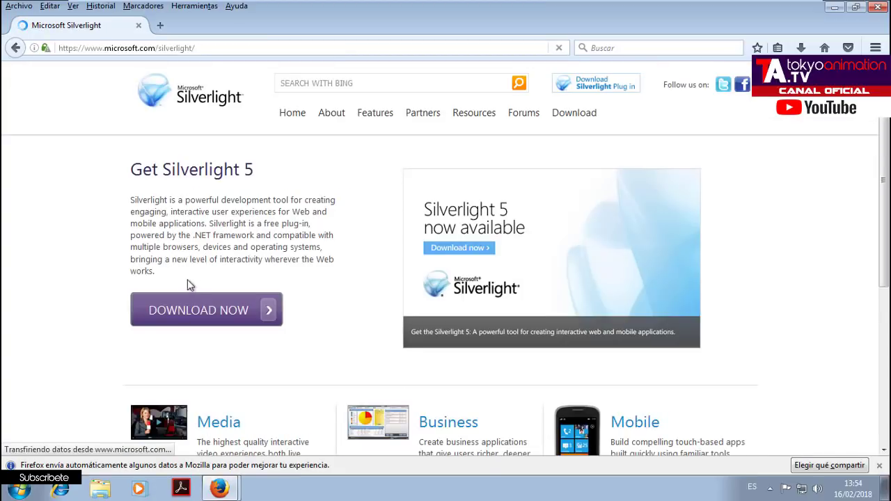
Download Silverlight.exe from the Silverlight page and run the installer, allowing it to make changes to the computer.
left_click(200, 304)
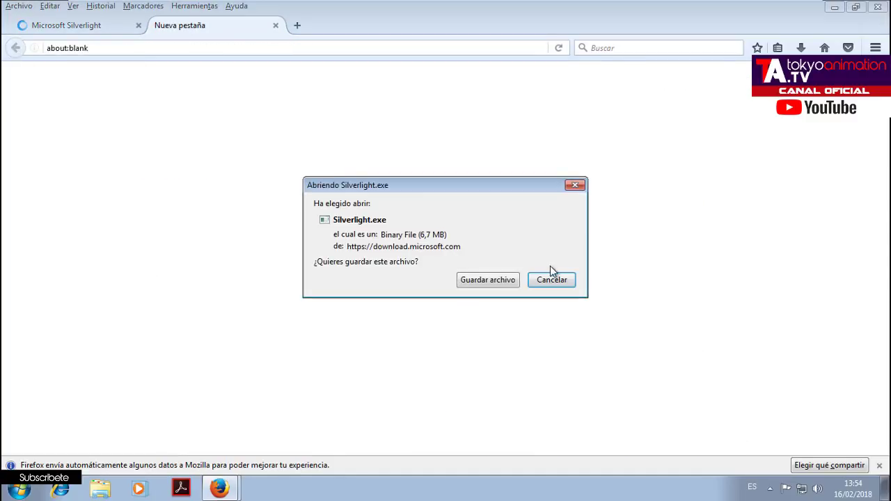
left_click(516, 280)
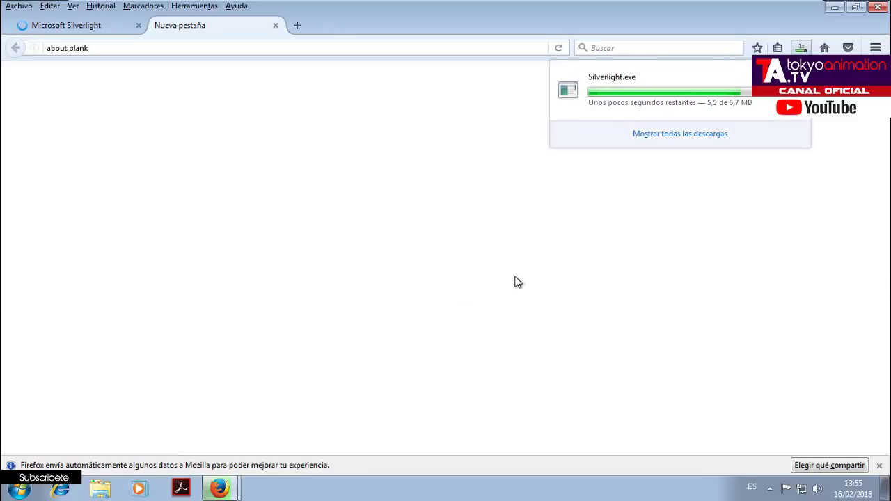
left_click(709, 103)
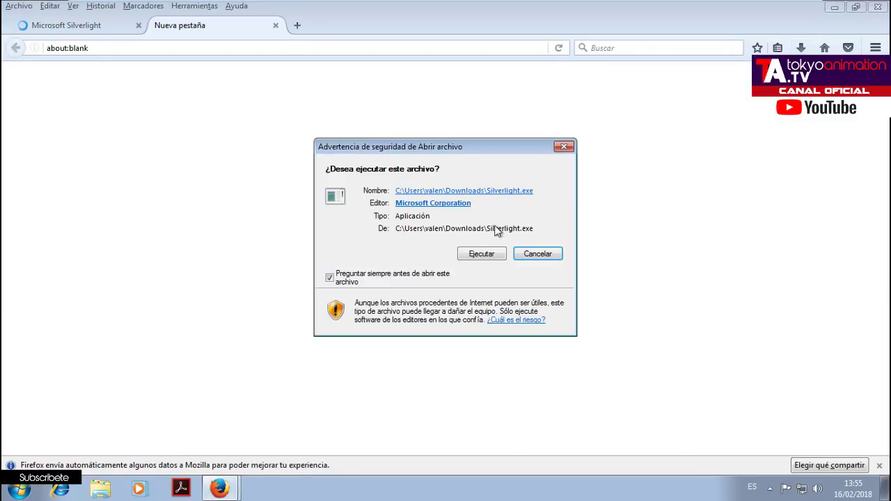
left_click(486, 259)
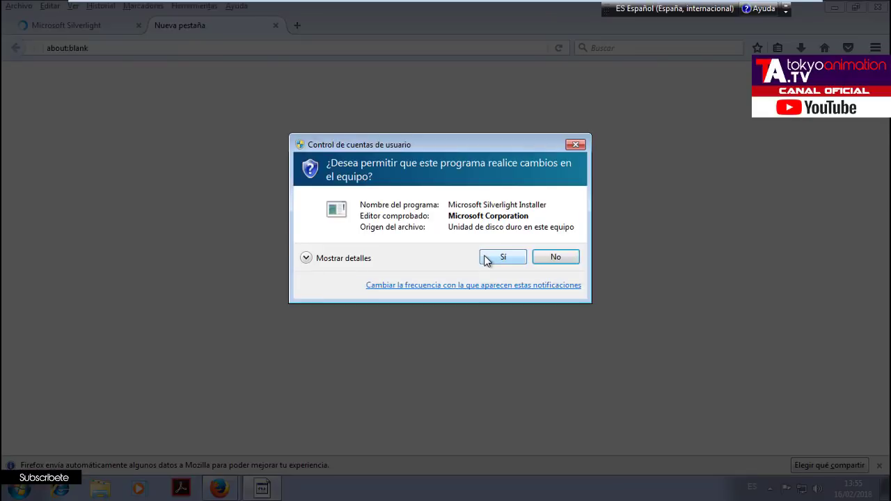
left_click(487, 257)
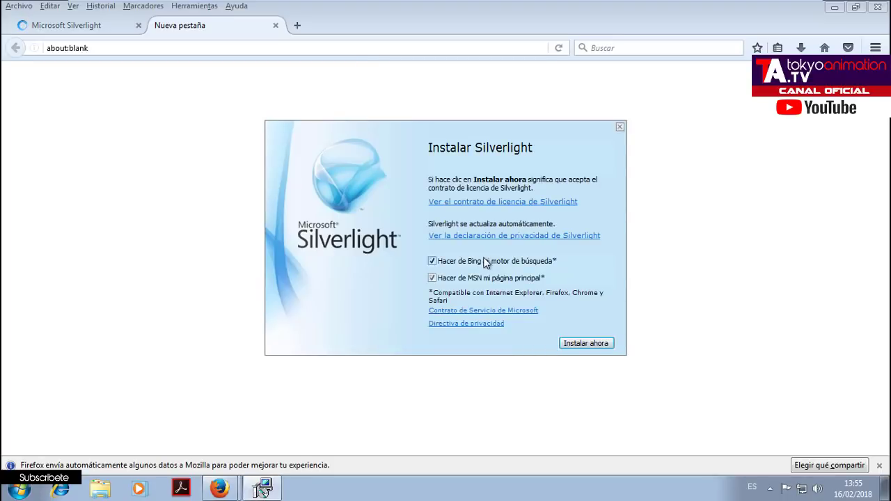
Install Silverlight without Bing as search engine or MSN as home page, leaving Microsoft Update disabled, and finish the installer.
left_click(486, 262)
left_click(481, 273)
left_click(573, 343)
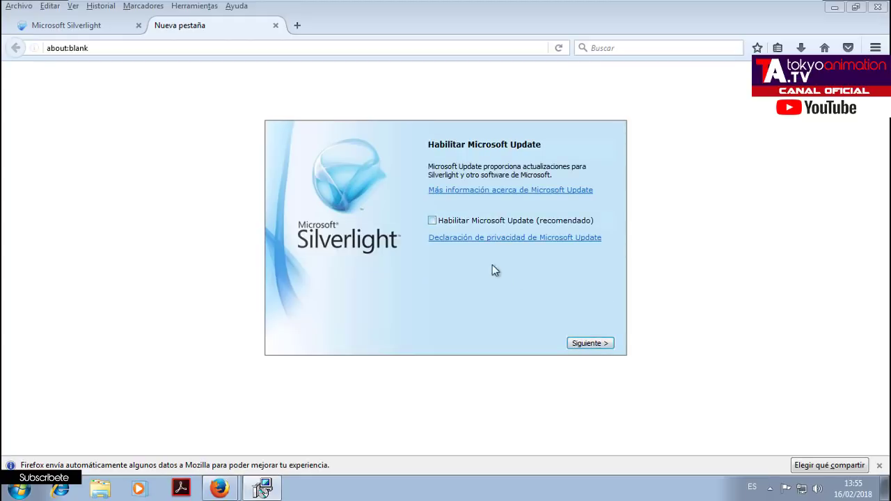
left_click(610, 348)
left_click(611, 348)
left_click(611, 347)
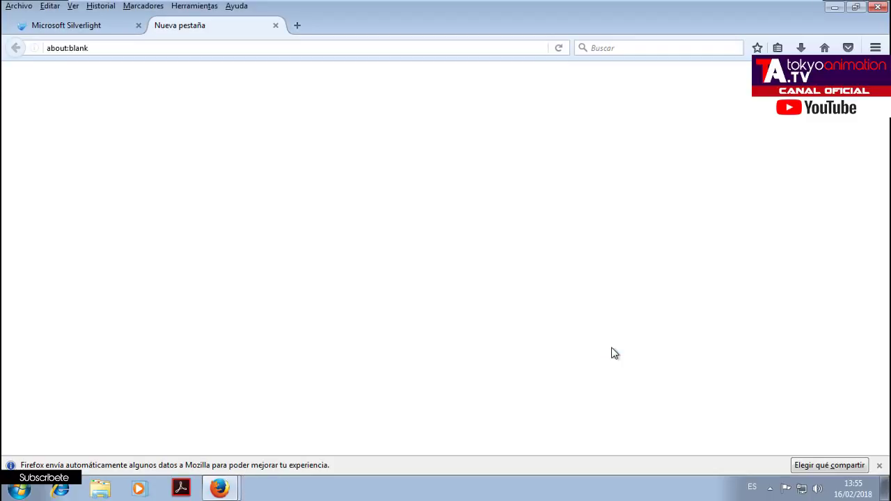
Close both open Firefox windows, including all the Silverlight download tabs.
left_click(880, 6)
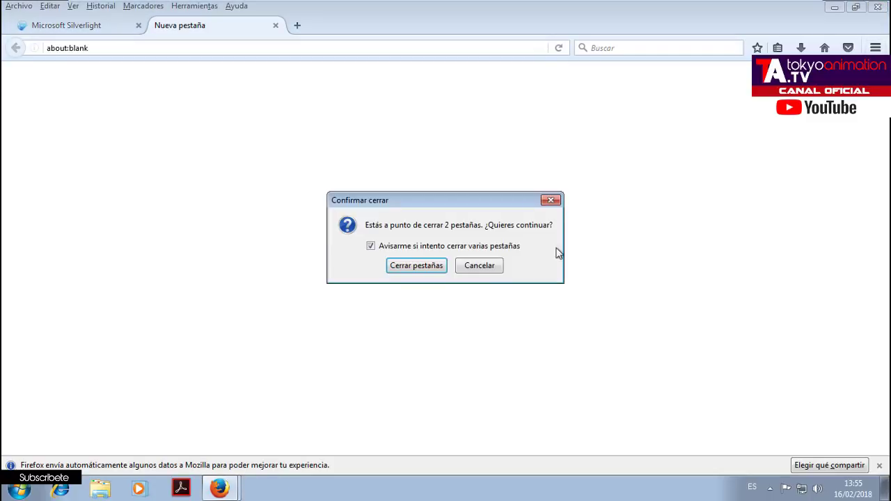
left_click(445, 272)
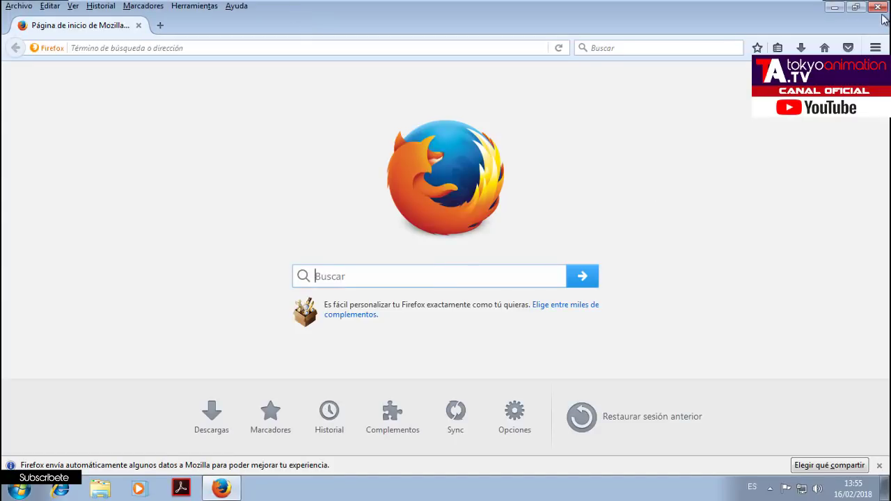
left_click(879, 8)
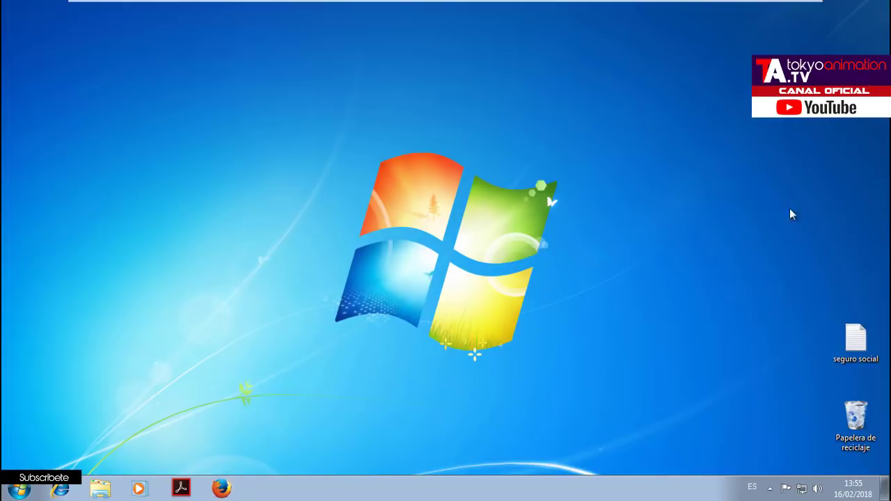
Permanently delete the PATCH folder and the Firefox shortcut by emptying the Papelera de reciclaje.
right_click(855, 419)
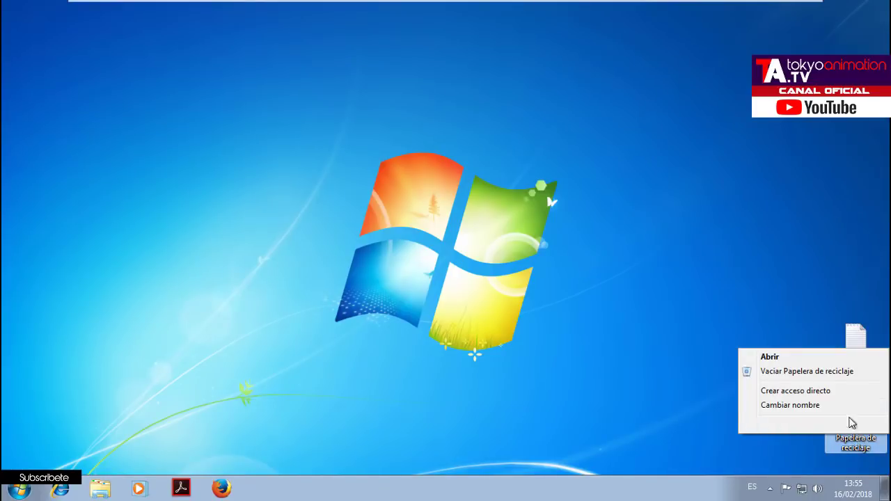
left_click(835, 376)
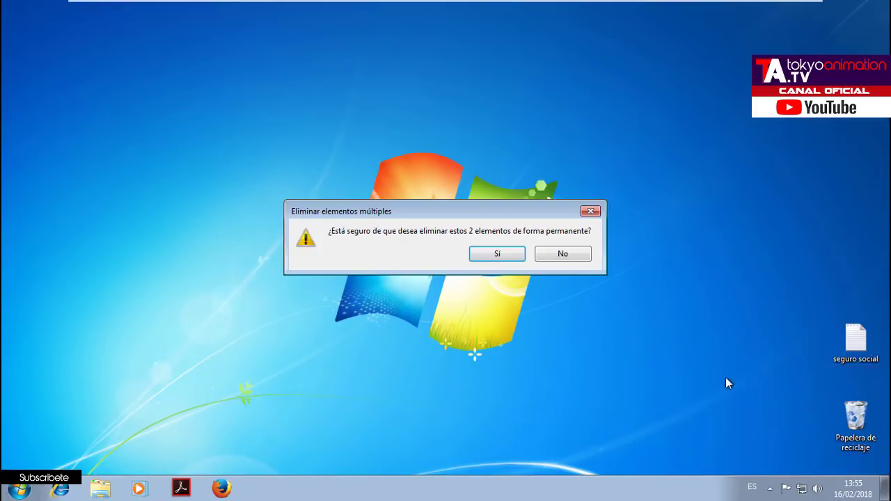
left_click(502, 258)
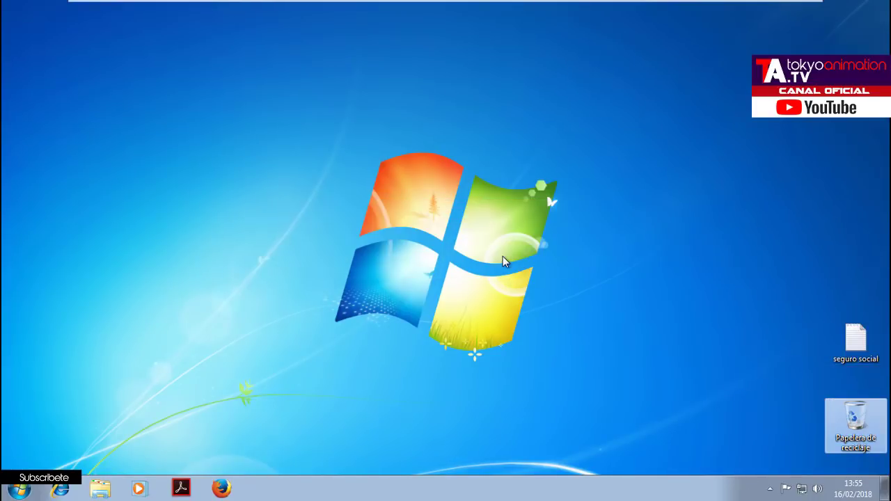
Open Internet Explorer and decline making it the default browser.
left_click(77, 487)
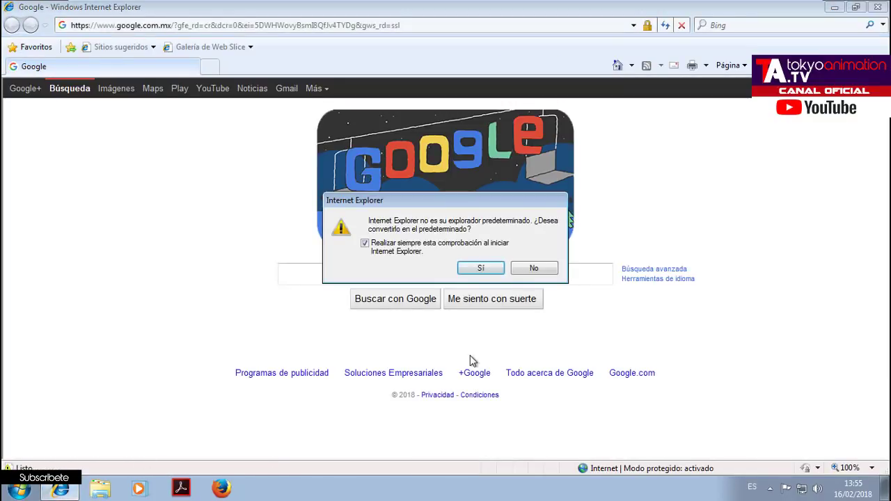
left_click(376, 252)
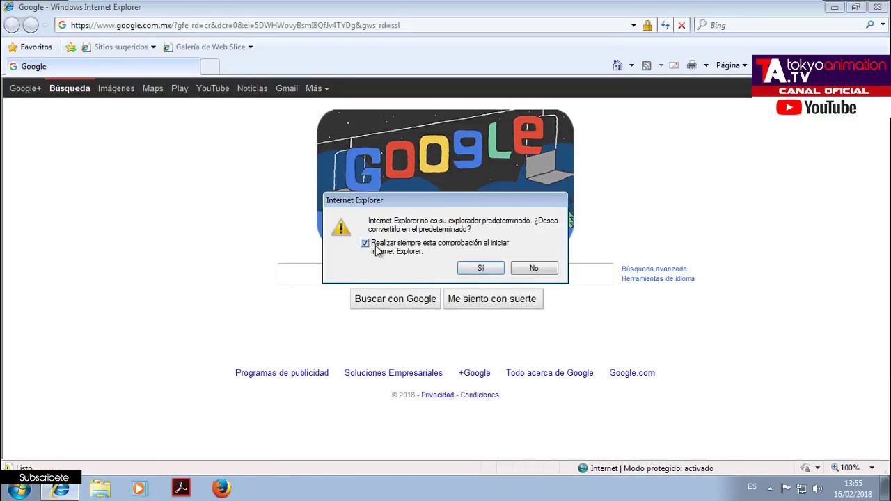
left_click(554, 270)
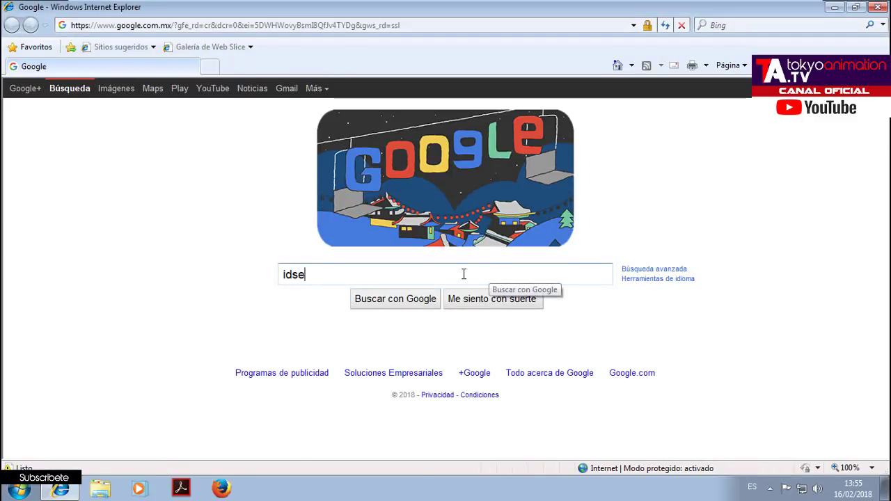
Search Google for "idse" and open the Instituto Mexicano del Seguro Social's IDSE welcome page.
key("Return")
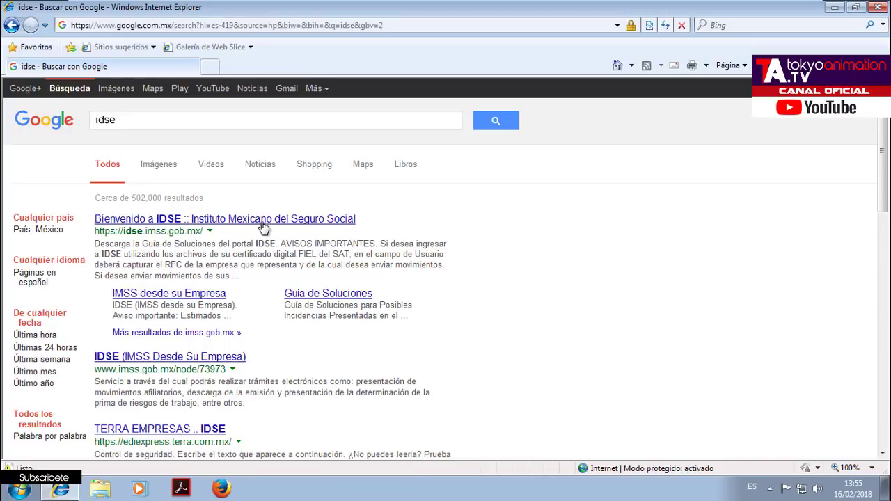
left_click(263, 220)
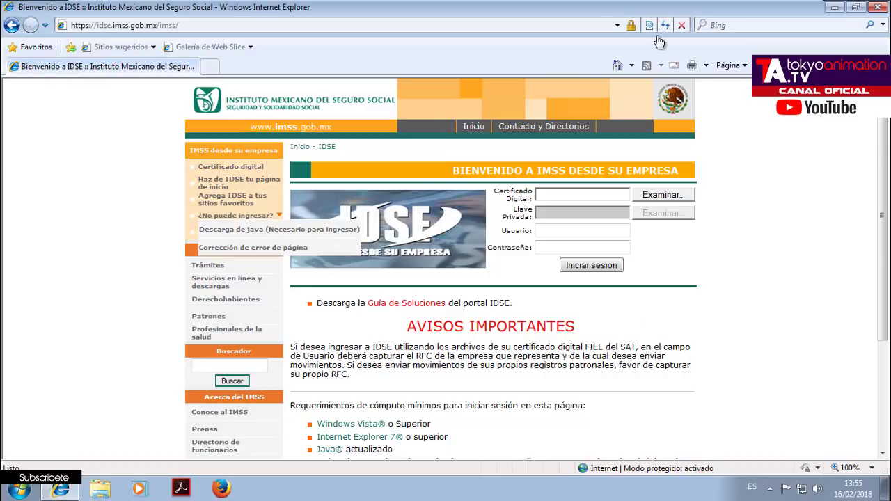
Pin the virtual machine's full-screen toolbar so it stays displayed over the W7_IdseIMSS guest.
mouse_move(582, 7)
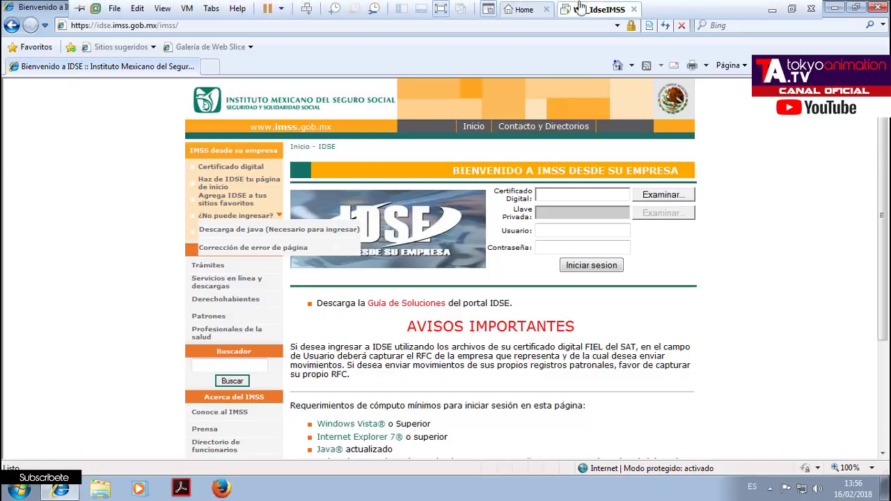
left_click(80, 8)
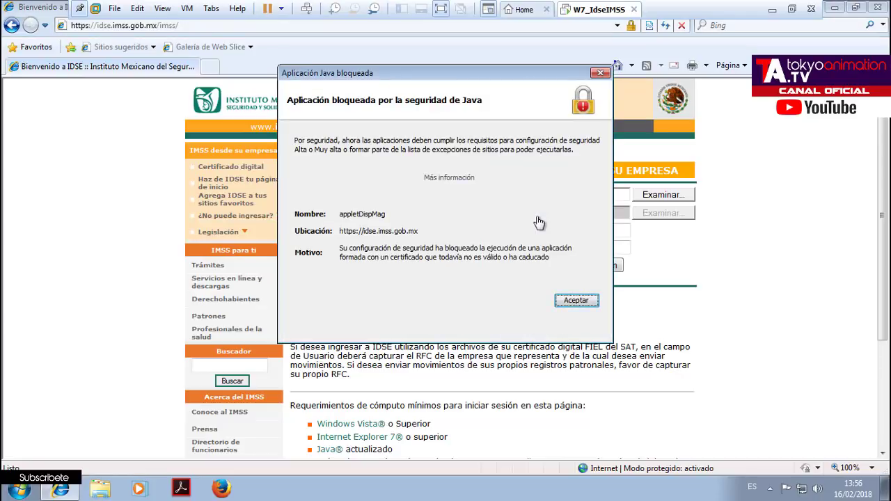
Dismiss the blocked Java application notices on the IDSE page and allow the SecuenciaFirma application to run.
left_click(568, 299)
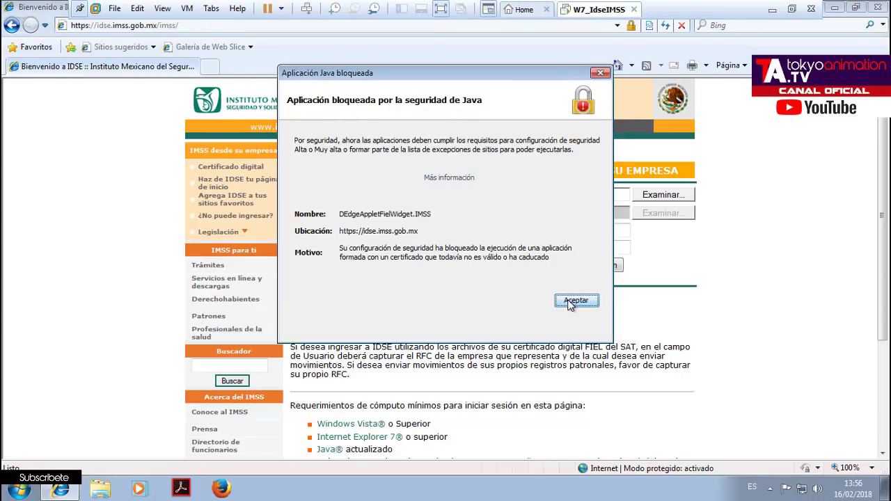
left_click(571, 301)
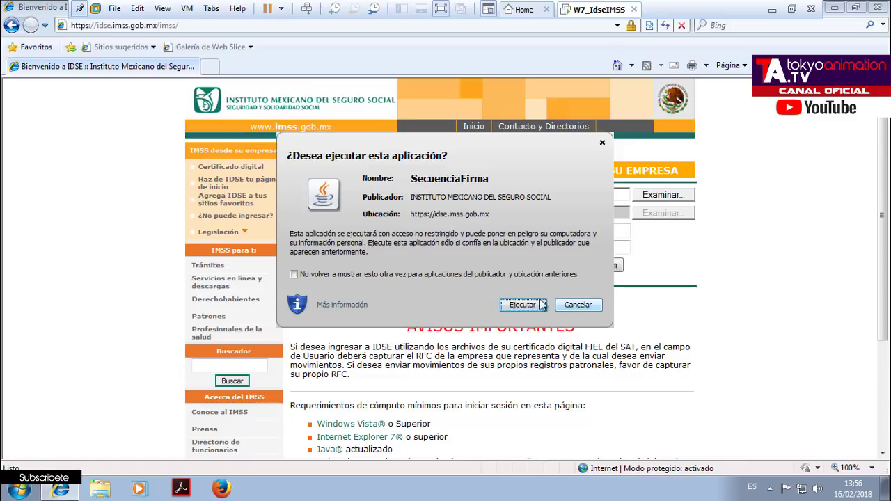
left_click(523, 306)
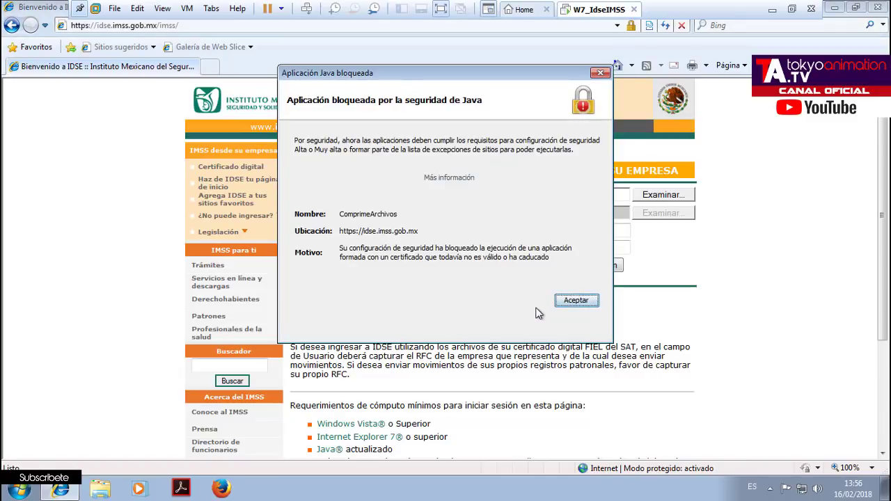
left_click(572, 302)
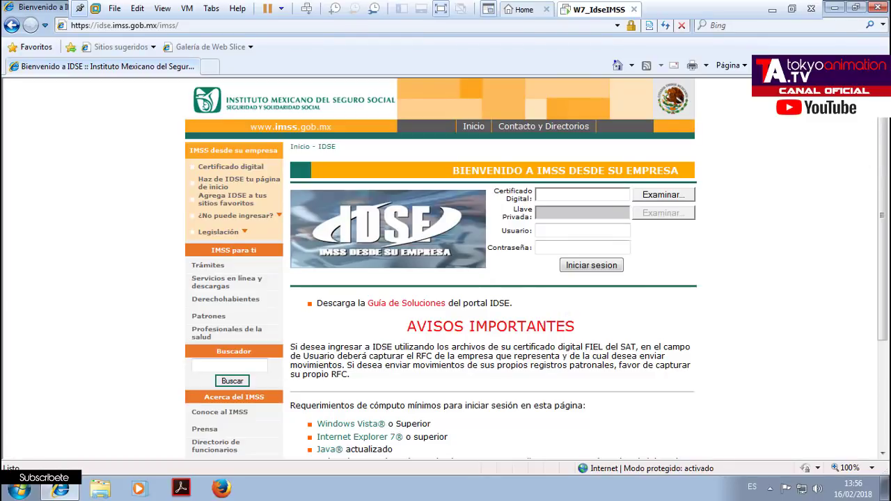
Add imss.gob.mx to the Compatibility View sites and turn off Compatibility View for intranet sites.
left_click(765, 65)
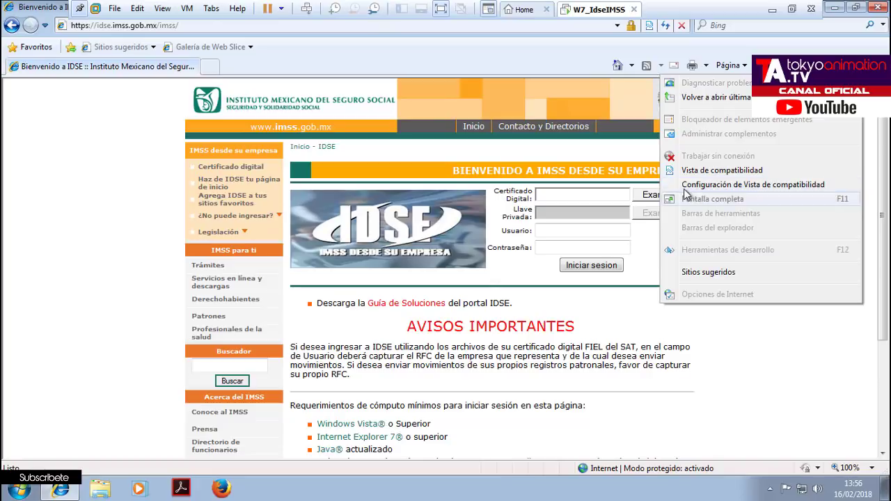
left_click(756, 188)
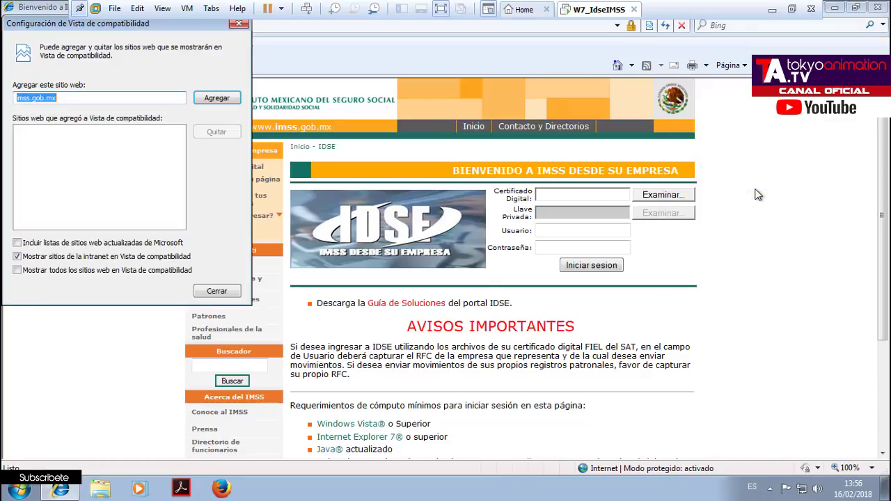
left_click(18, 257)
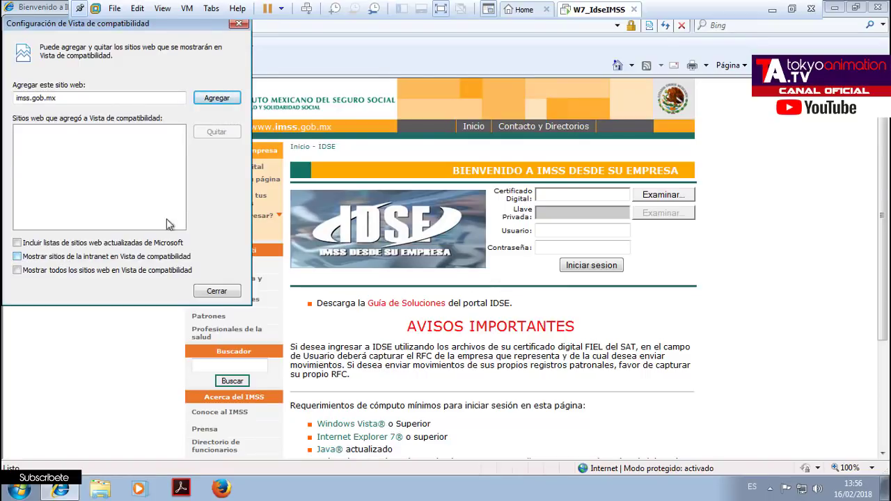
left_click(218, 98)
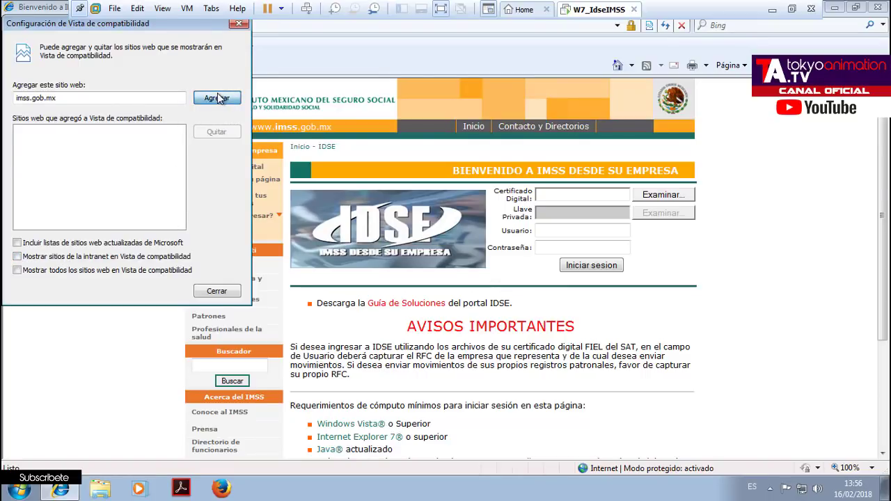
left_click(216, 291)
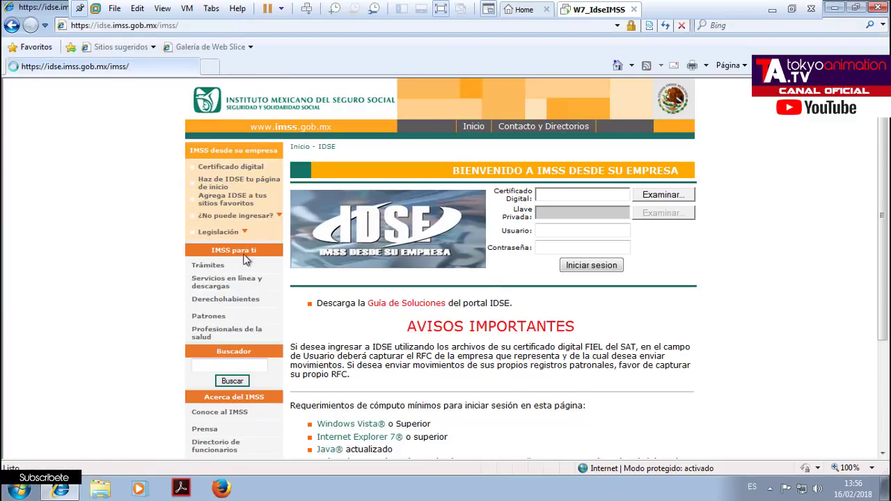
Open a new browser tab and dismiss the blocked Java application notices for idse.imss.gob.mx.
left_click(216, 67)
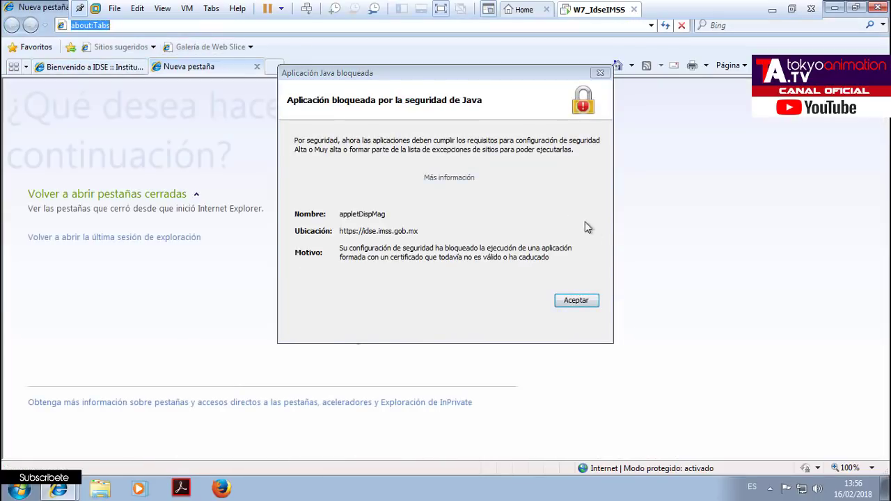
left_click(576, 300)
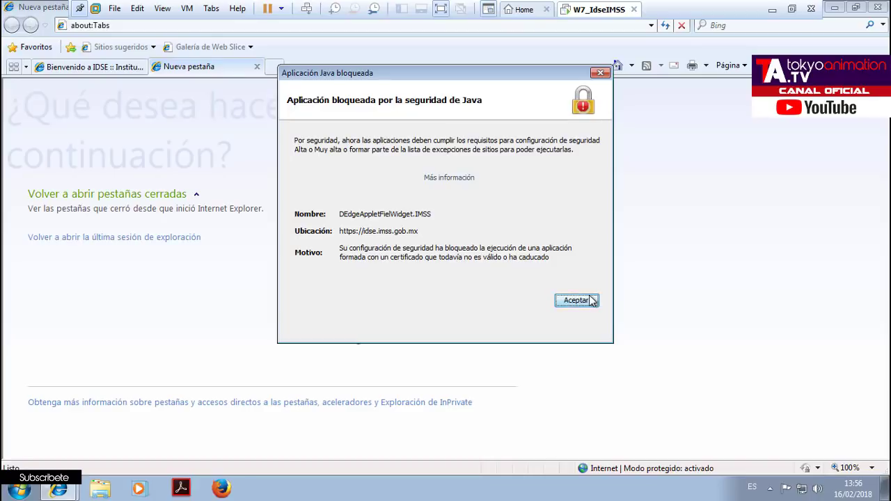
left_click(576, 300)
left_click(589, 303)
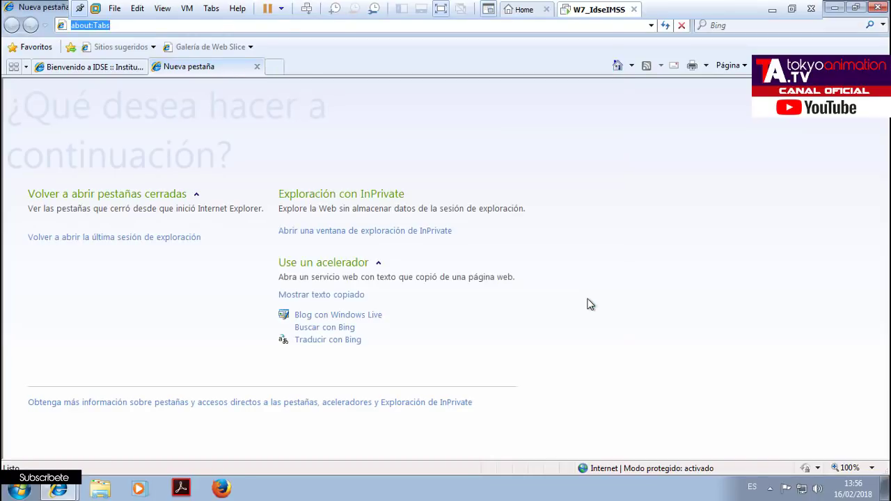
Go to Google, search for "sat" and open the Servicio de Administración Tributaria home page.
type("googl")
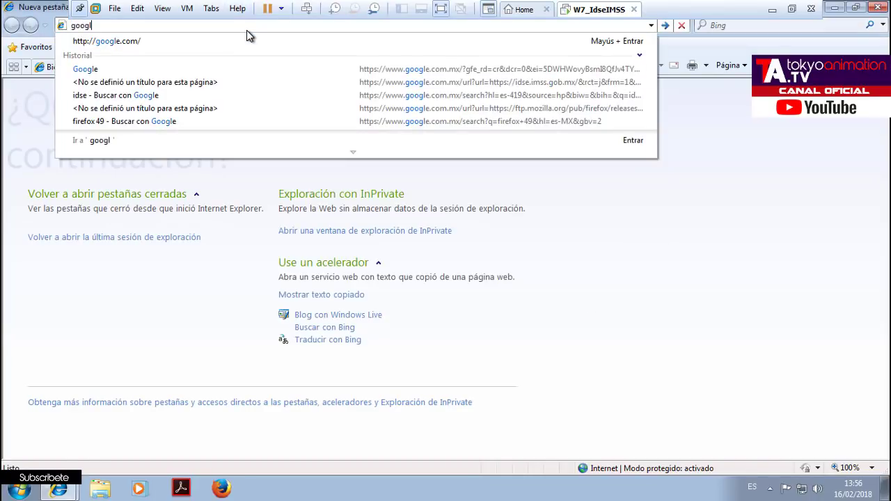
key("Down")
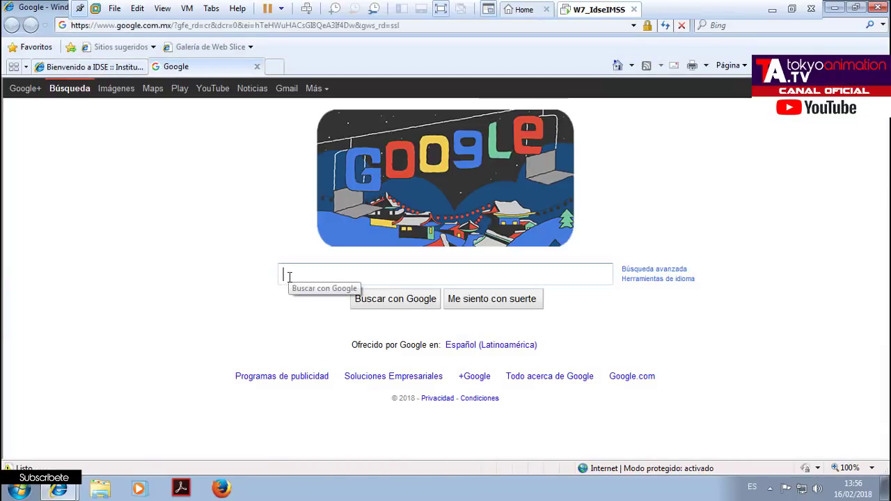
key("Return")
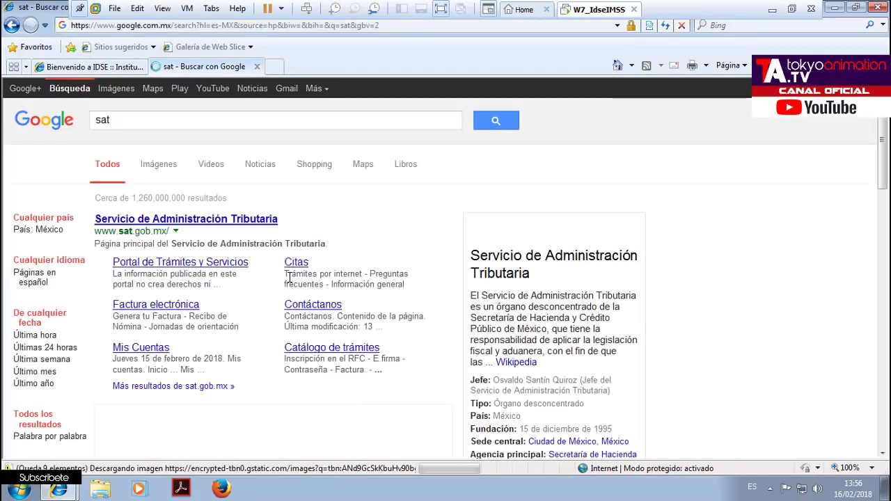
left_click(243, 221)
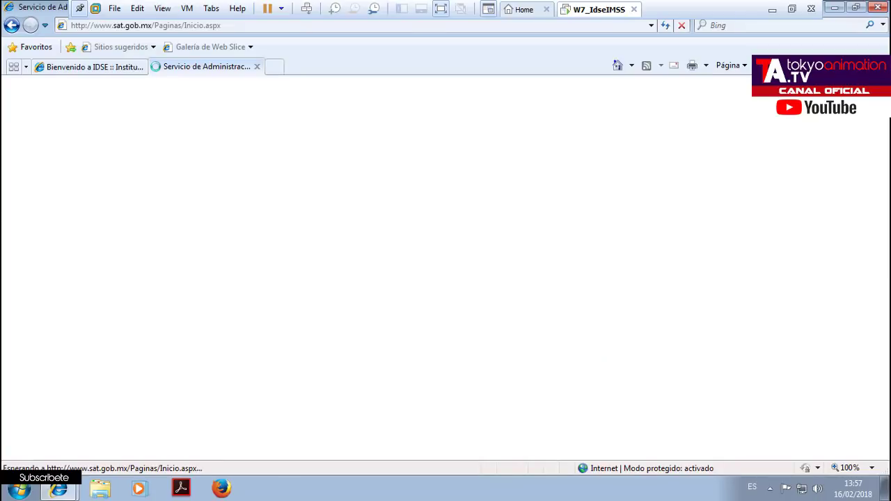
Add sat.gob.mx to the Compatibility View sites.
key("alt+x")
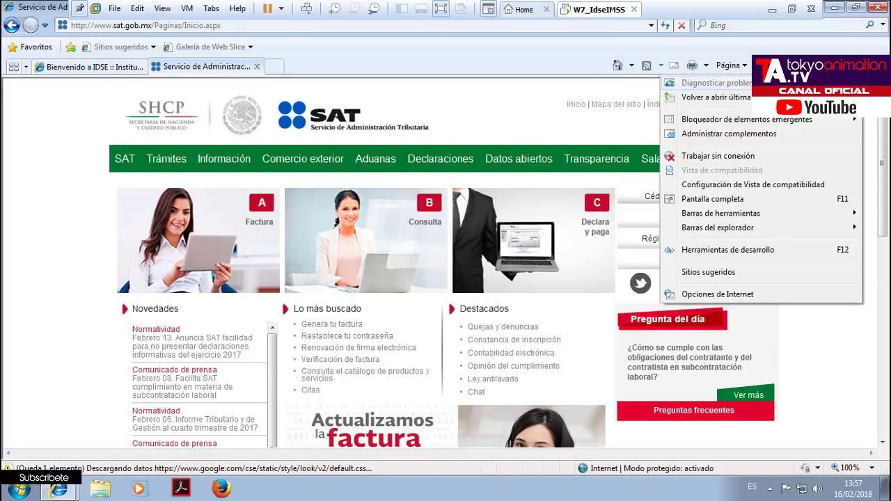
left_click(778, 186)
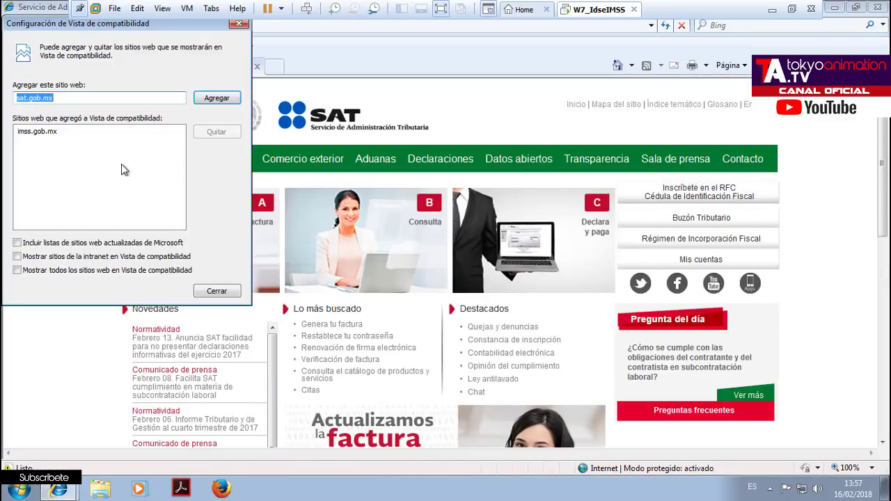
left_click(212, 102)
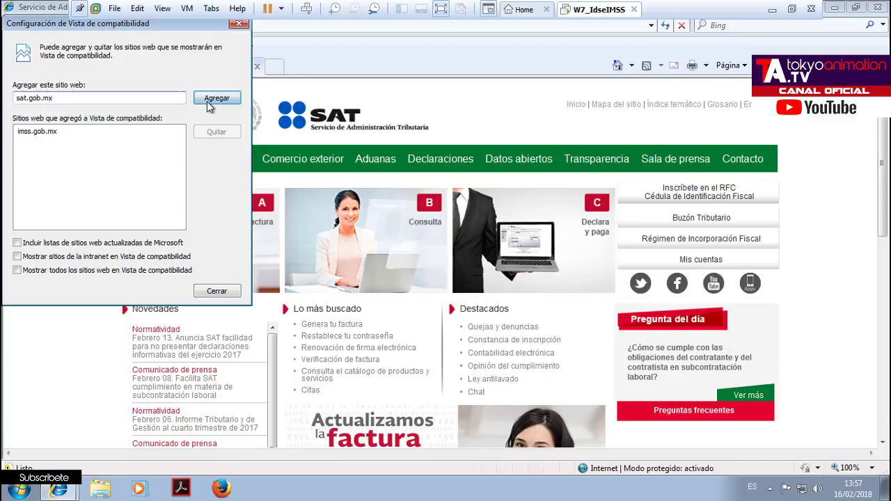
left_click(232, 291)
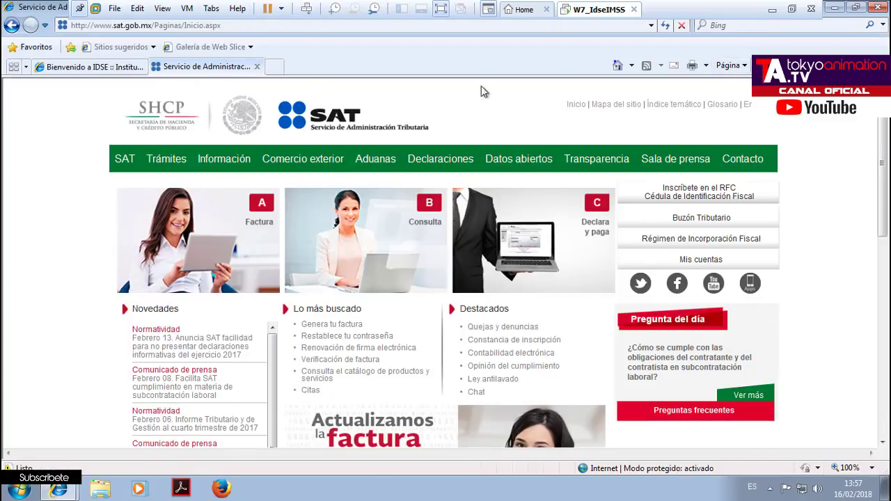
left_click(135, 70)
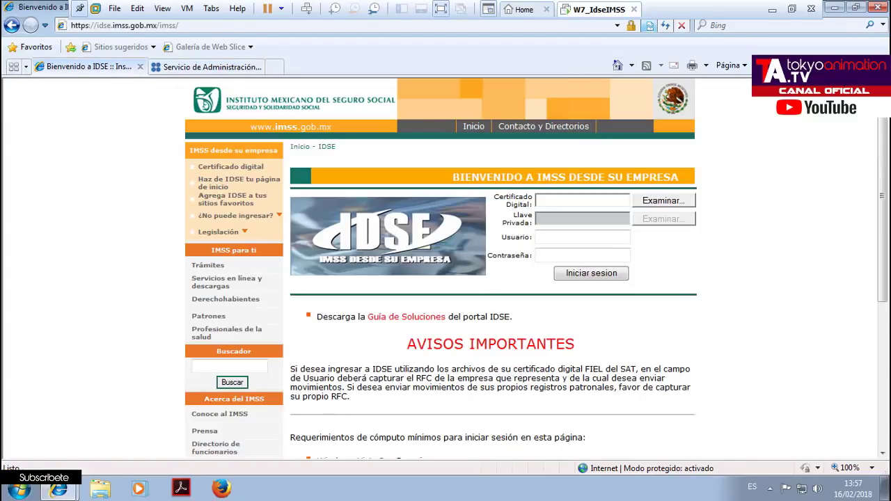
left_click(801, 65)
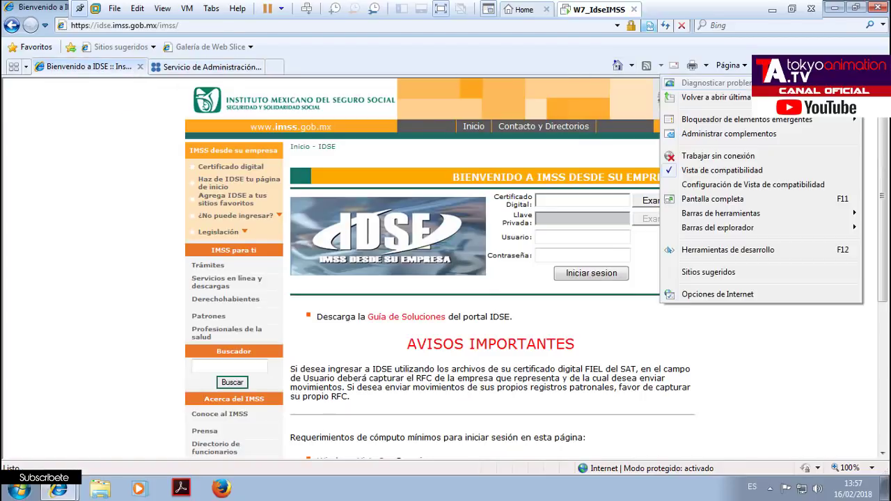
left_click(752, 299)
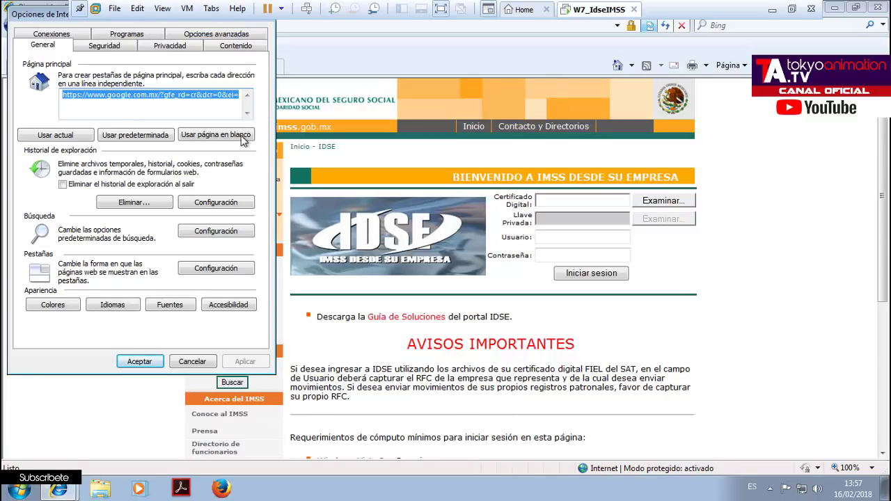
left_click(105, 46)
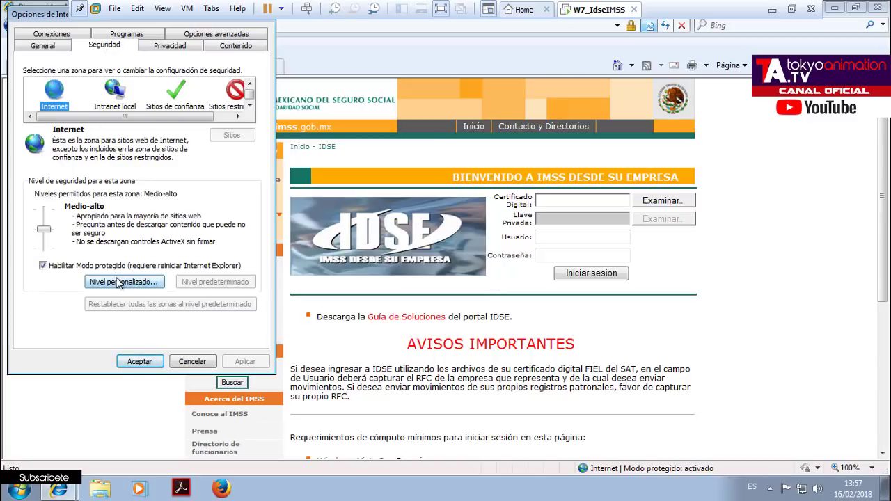
left_click(198, 101)
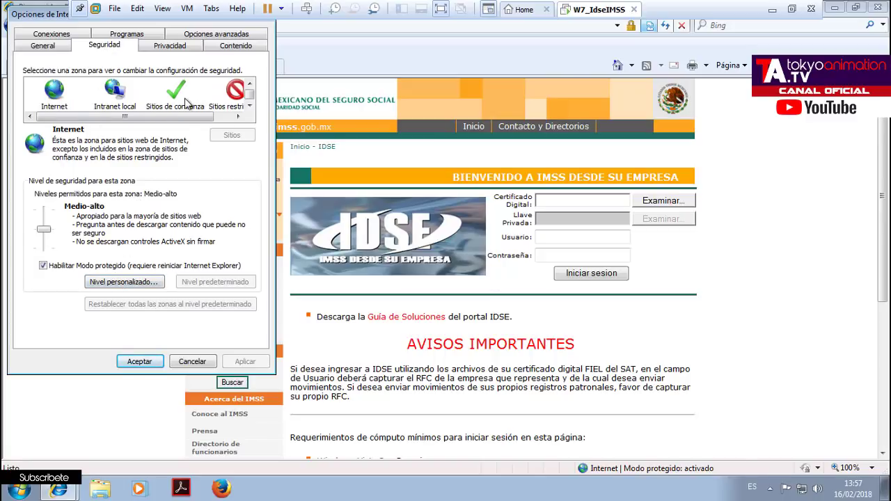
left_click(185, 99)
left_click(223, 136)
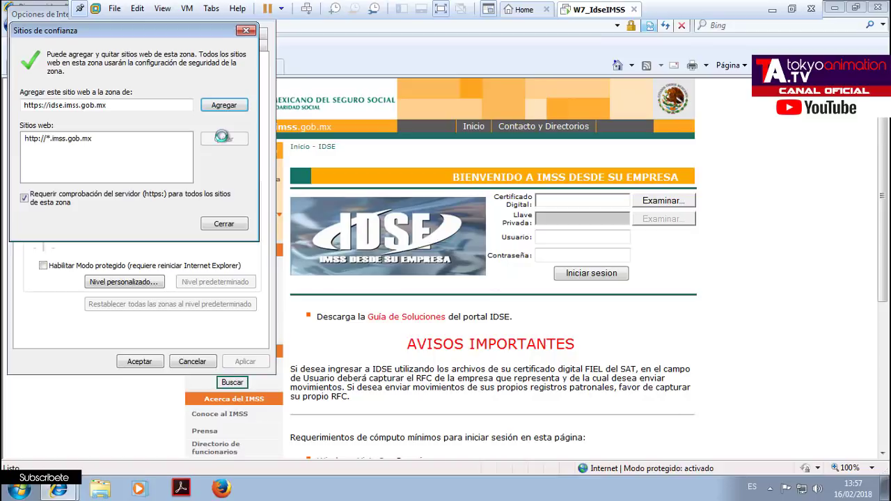
left_click(223, 105)
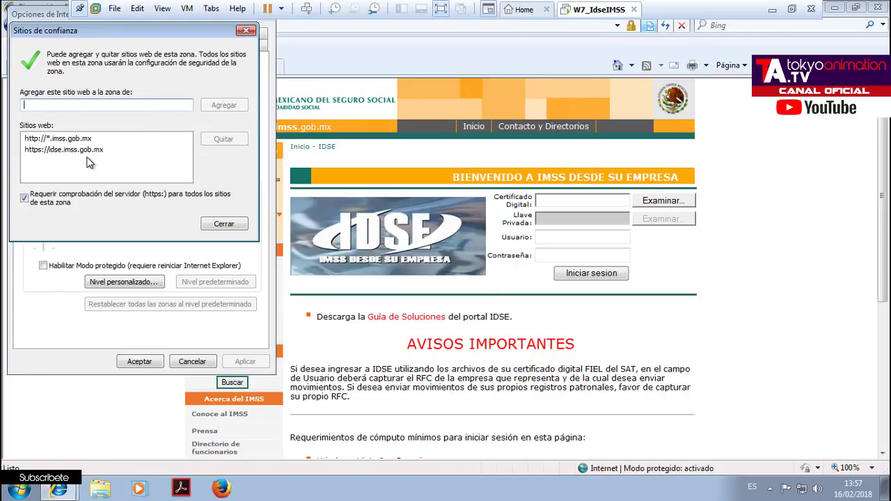
left_click(73, 200)
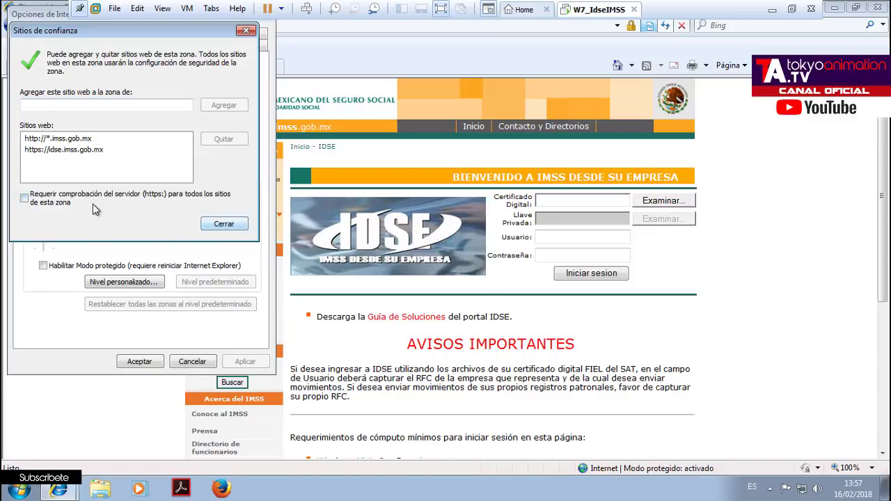
left_click(202, 227)
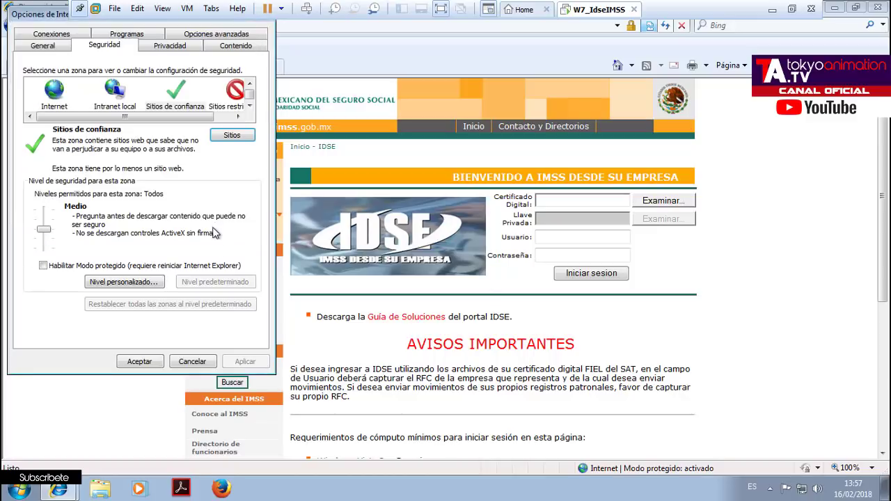
left_click(159, 362)
In the trusted sites zone's custom security settings, set downloading of both signed and unsigned ActiveX controls to Preguntar.
left_click(773, 65)
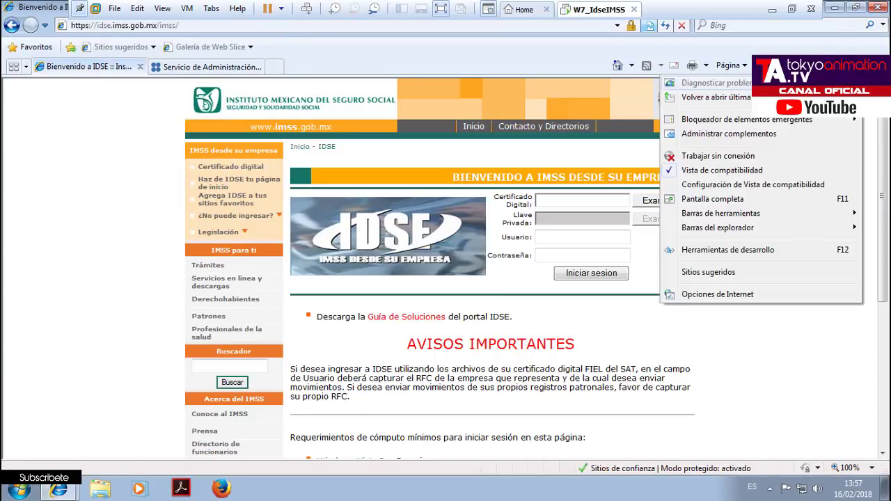
left_click(717, 294)
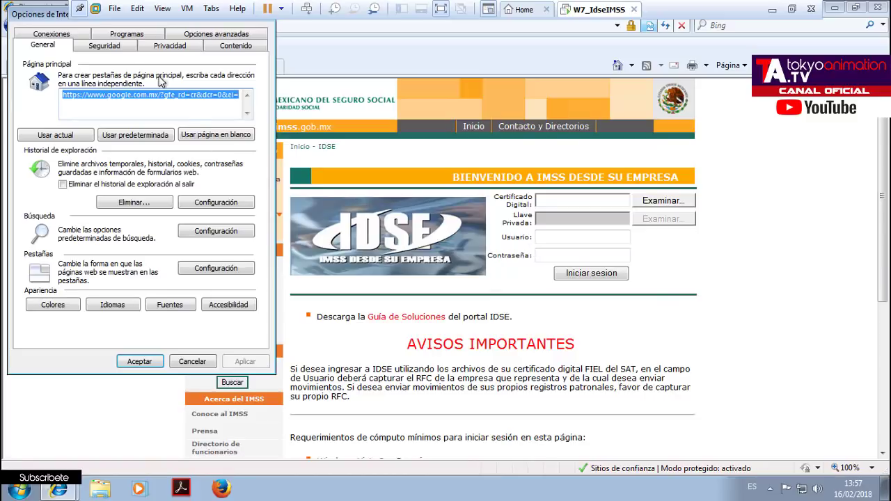
left_click(104, 45)
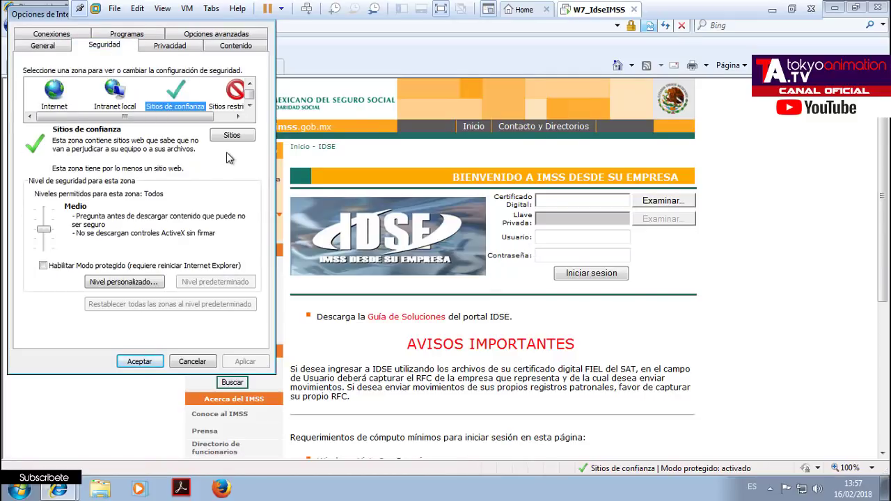
left_click(134, 285)
left_click(252, 218)
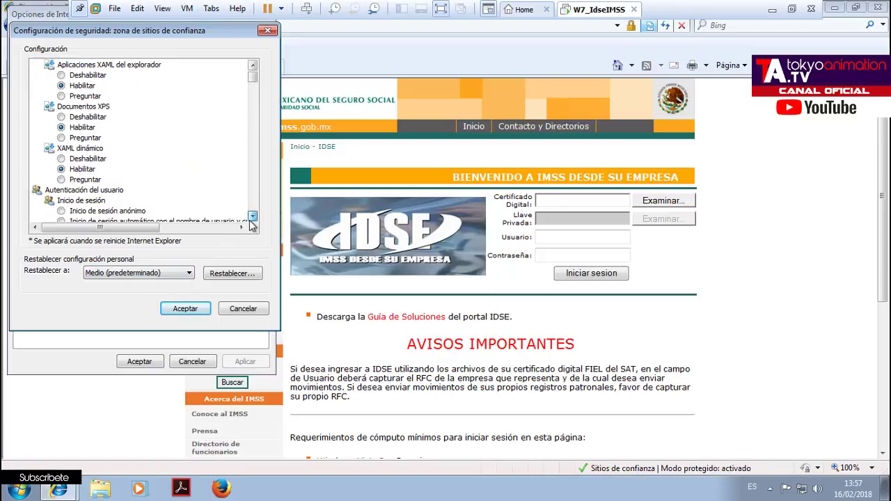
left_click_drag(250, 220, 251, 220)
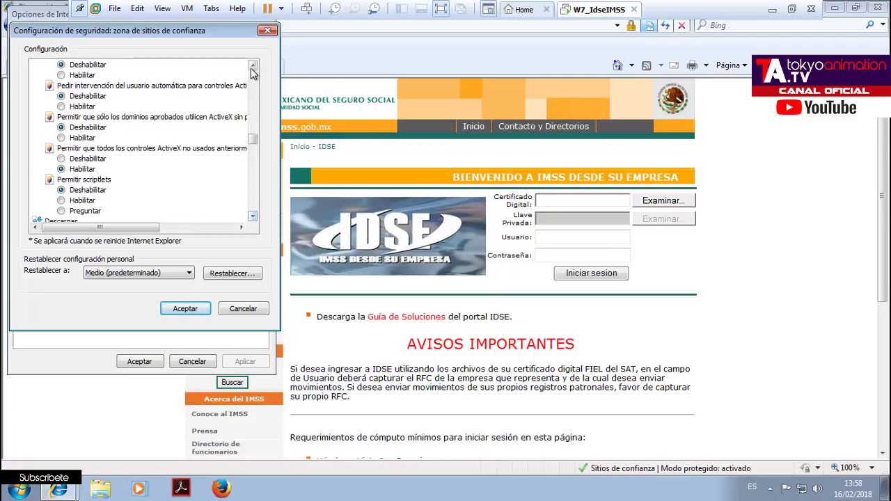
left_click_drag(252, 71, 253, 72)
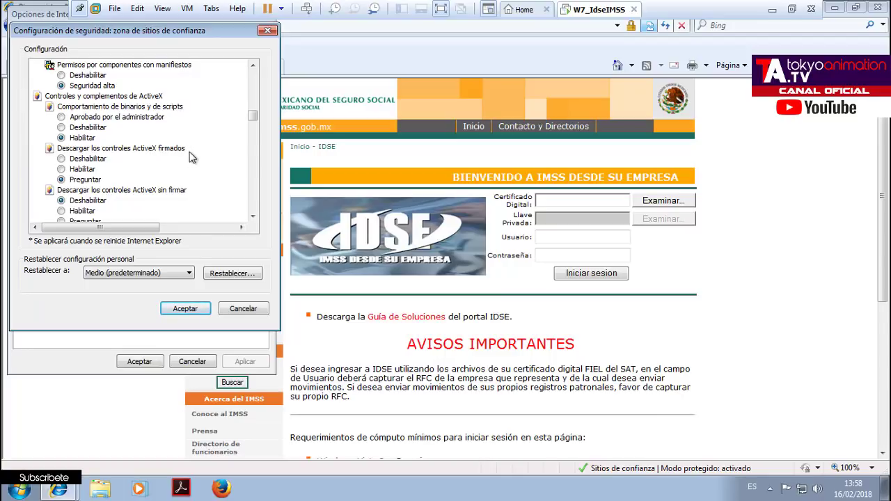
left_click(85, 170)
scroll(175, 162, "down", 1)
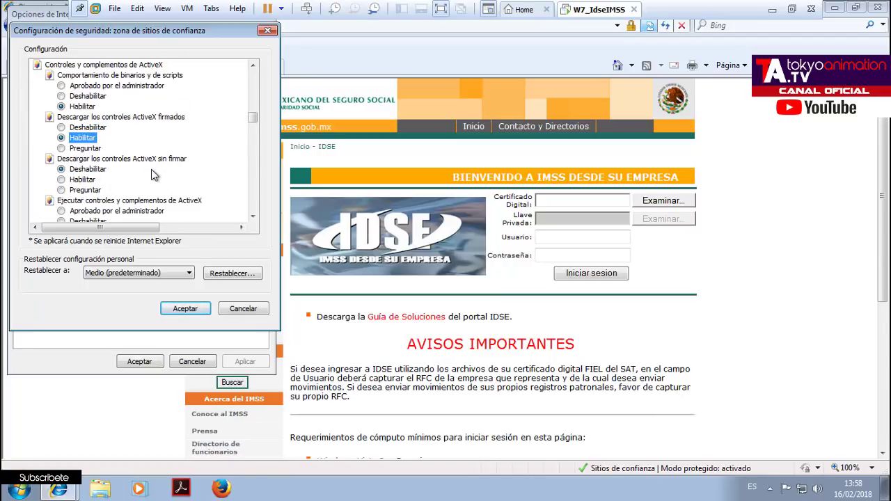
left_click(89, 182)
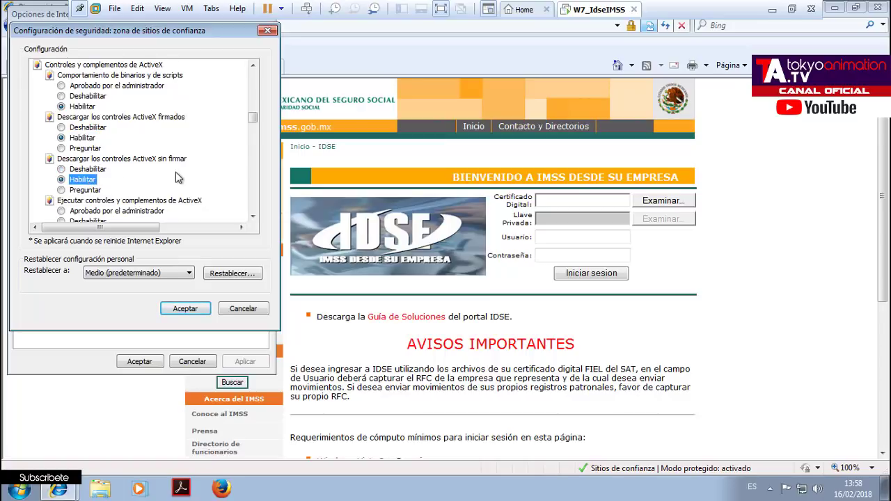
left_click(94, 150)
left_click(90, 190)
scroll(132, 191, "up", 1)
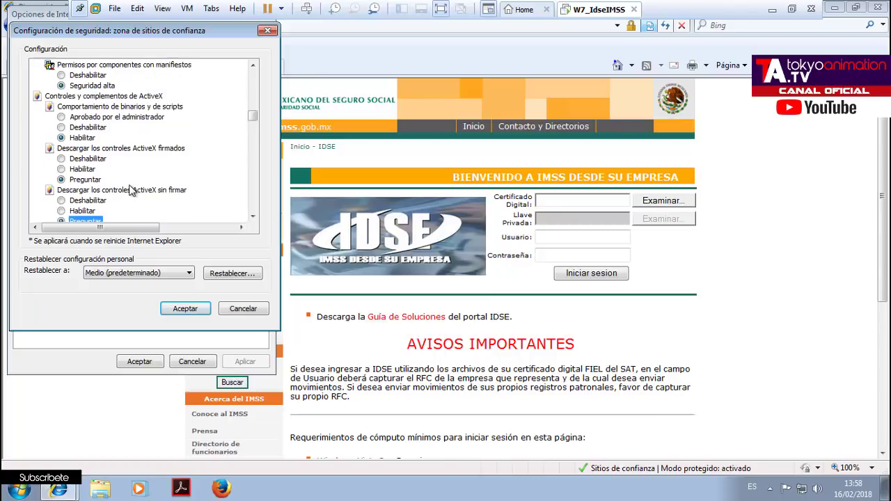
Set including the local directory path when uploading files to Habilitar, and save the trusted sites zone's custom settings.
scroll(133, 192, "down", 2)
scroll(132, 192, "down", 2)
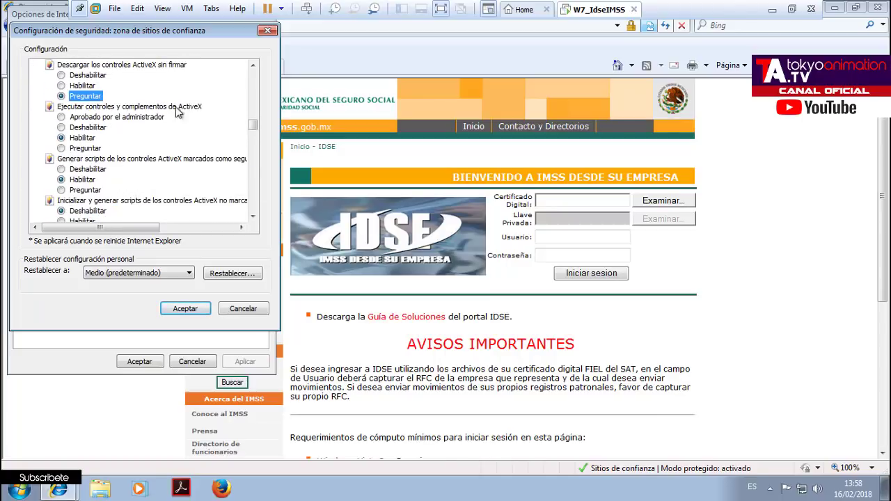
scroll(138, 161, "down", 1)
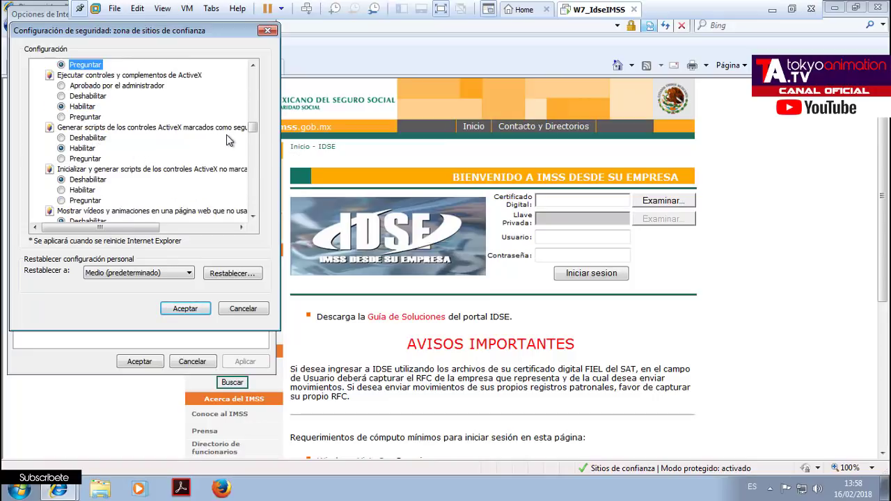
scroll(186, 171, "down", 1)
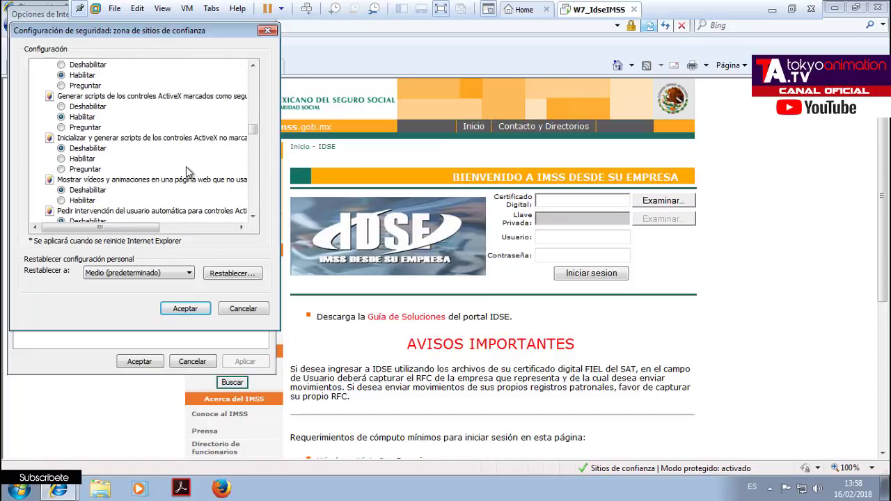
scroll(186, 166, "down", 6)
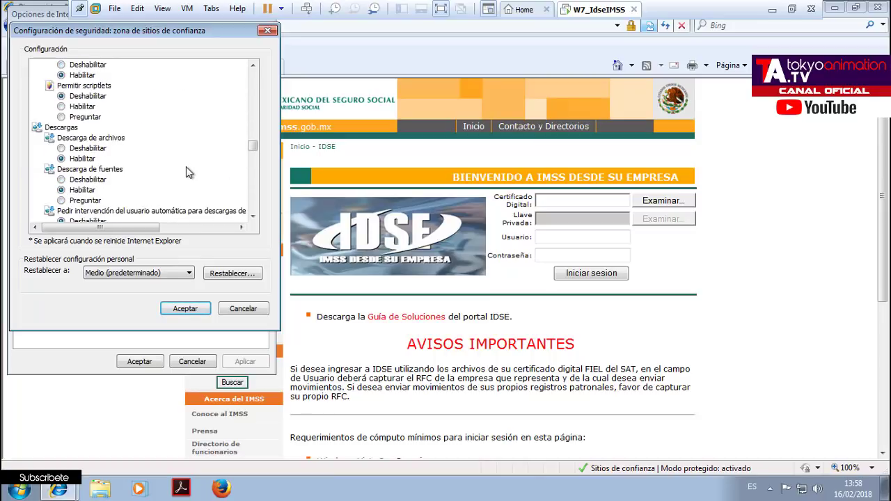
scroll(186, 166, "down", 1)
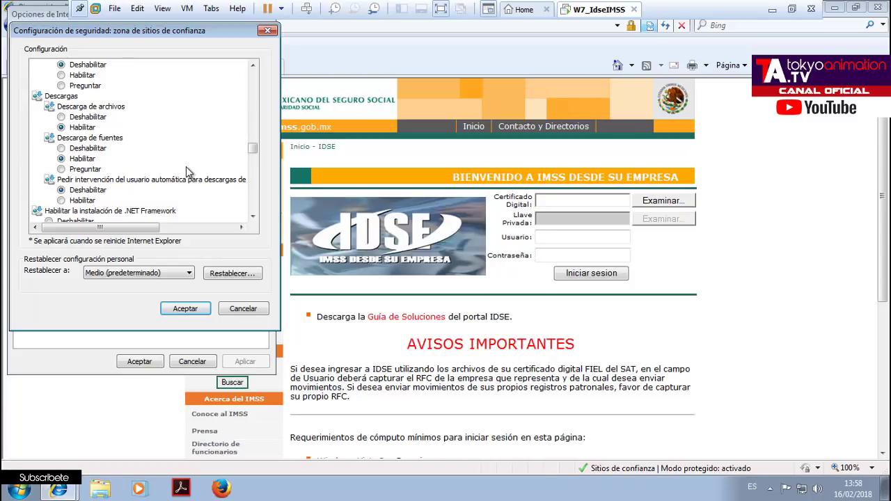
scroll(186, 166, "down", 3)
scroll(186, 167, "down", 5)
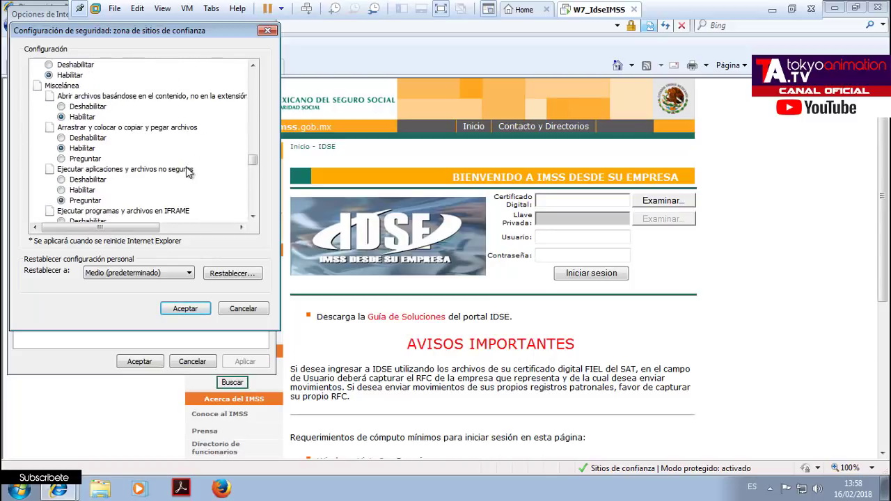
scroll(186, 167, "down", 1)
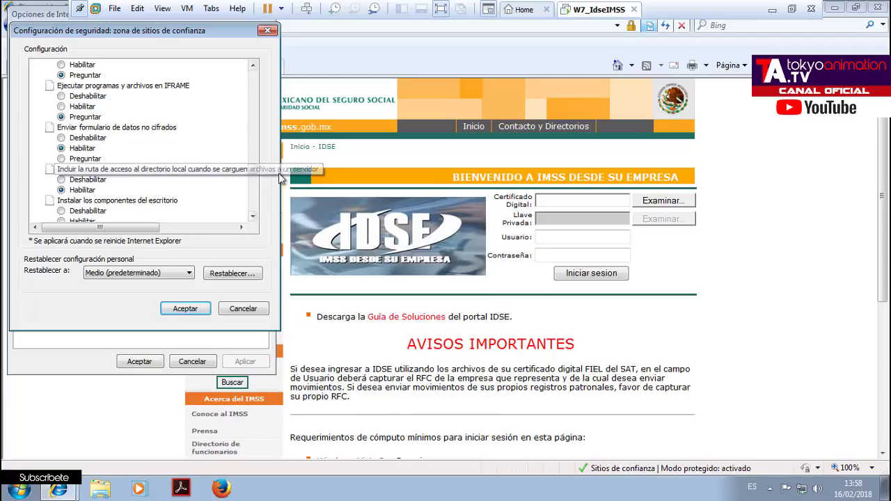
left_click(79, 192)
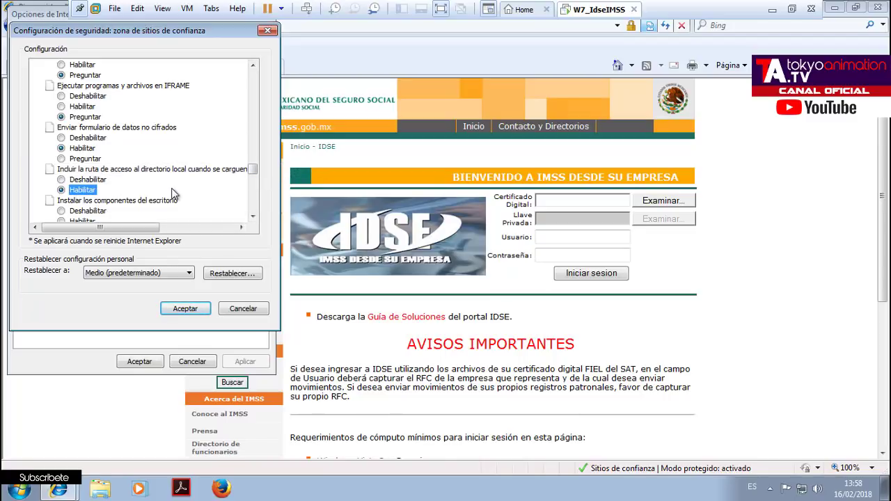
left_click(185, 311)
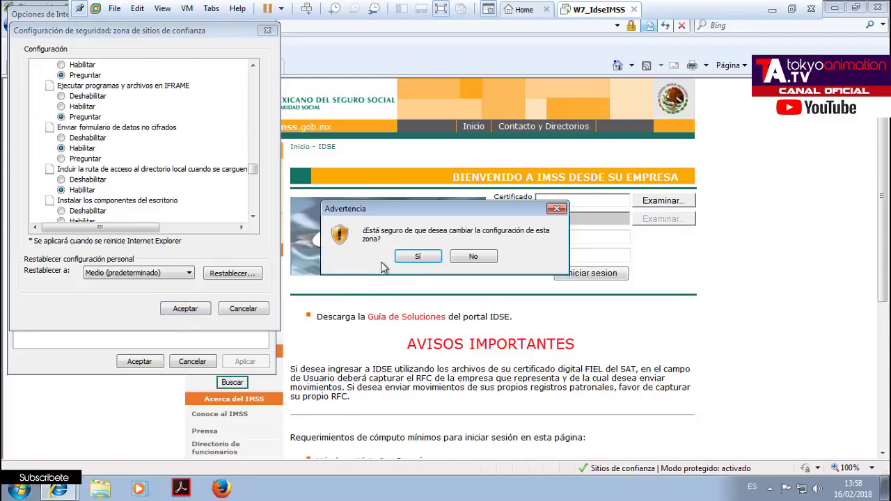
left_click(418, 256)
left_click(161, 361)
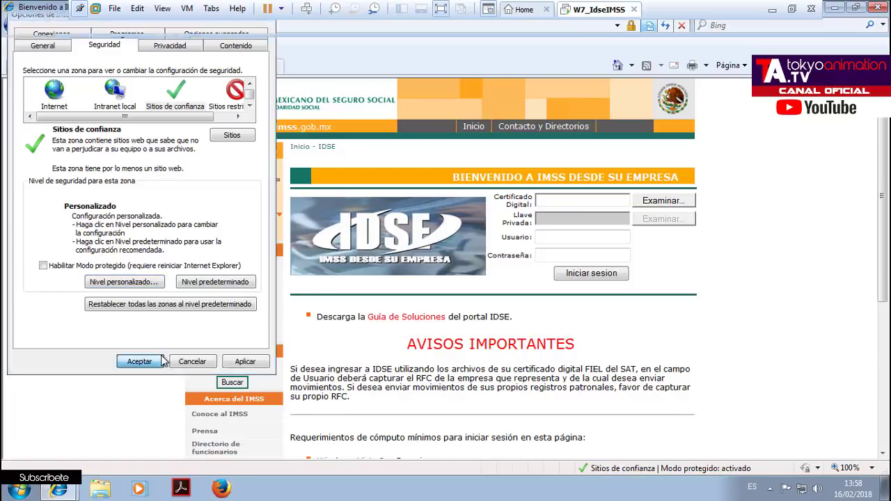
Close Internet Explorer with all its tabs and start it again.
left_click(877, 7)
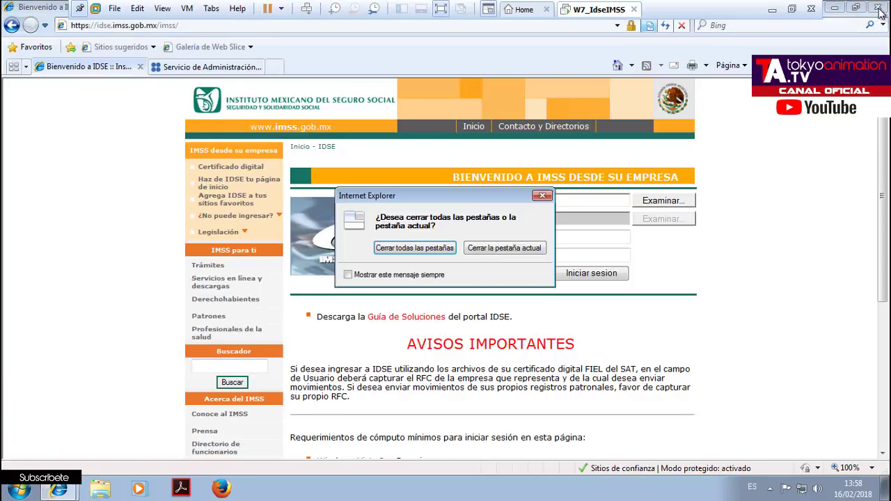
left_click(431, 250)
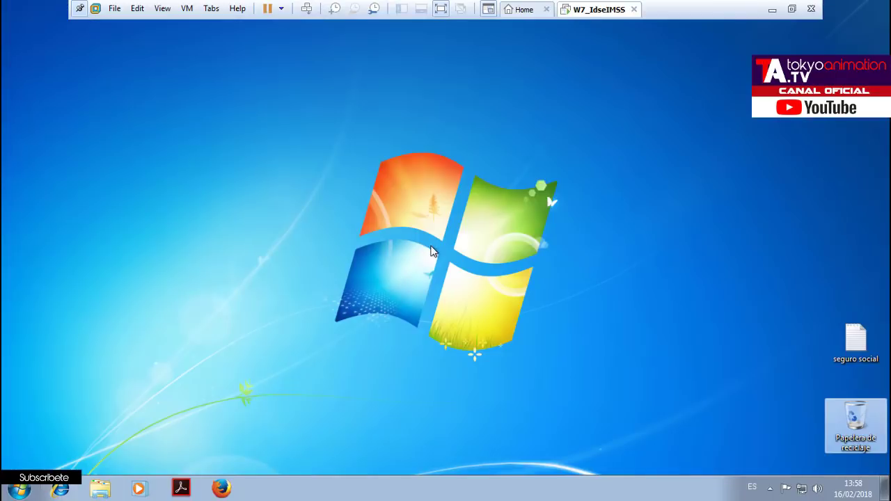
left_click(51, 492)
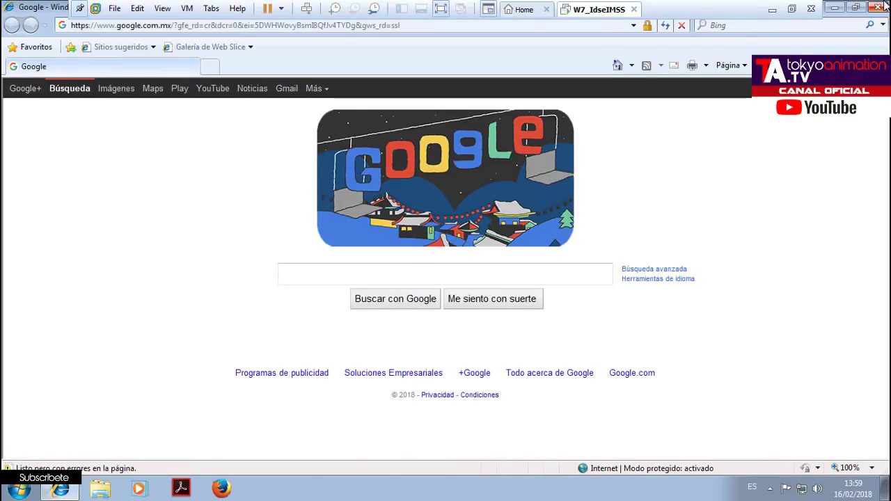
In the Internet zone's custom security settings, set downloading of unsigned ActiveX controls to Preguntar and confirm the zone change.
left_click(780, 65)
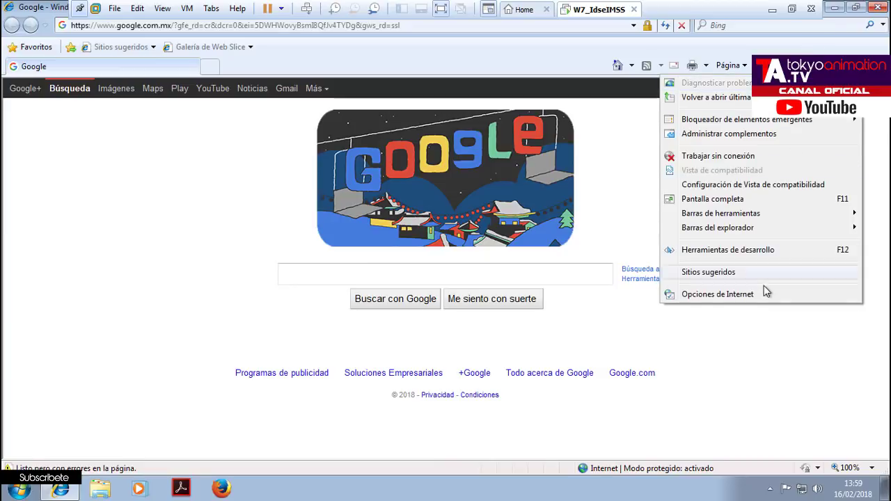
left_click(717, 294)
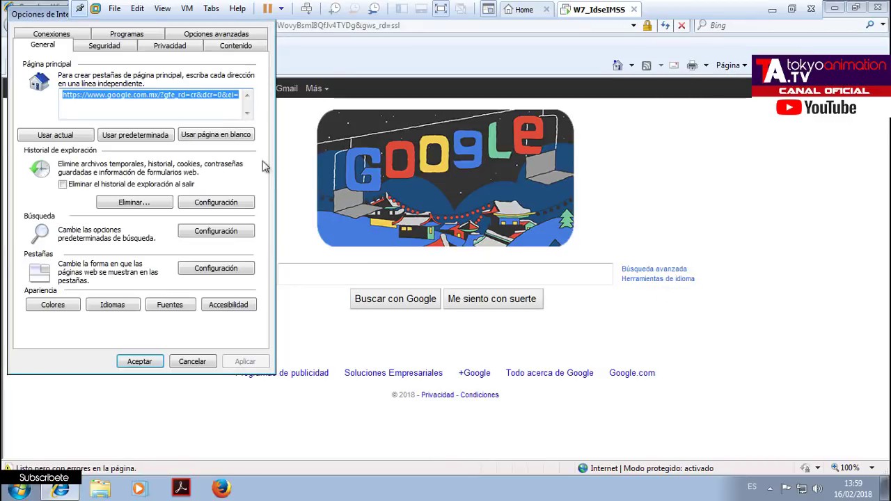
left_click(123, 45)
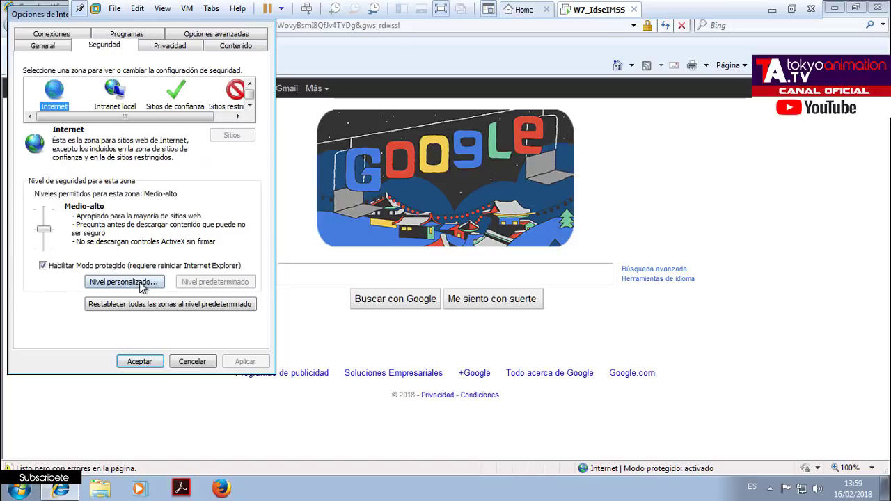
left_click(125, 282)
scroll(185, 91, "down", 10)
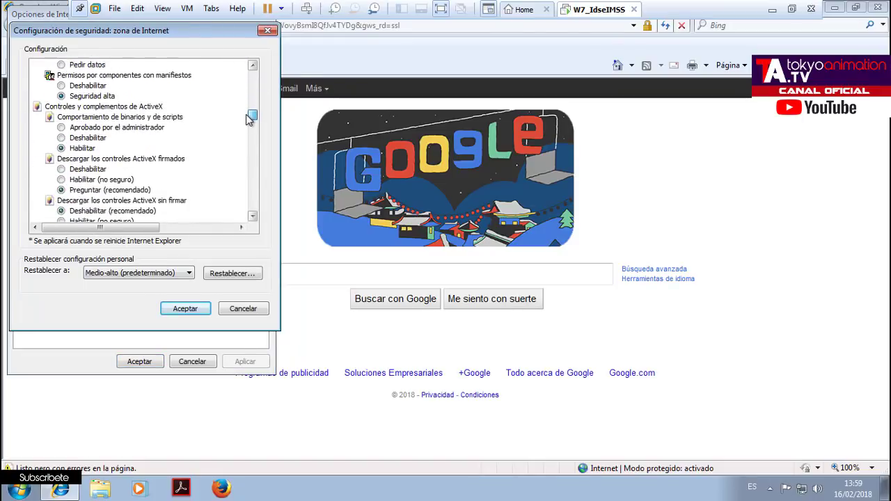
scroll(186, 92, "down", 3)
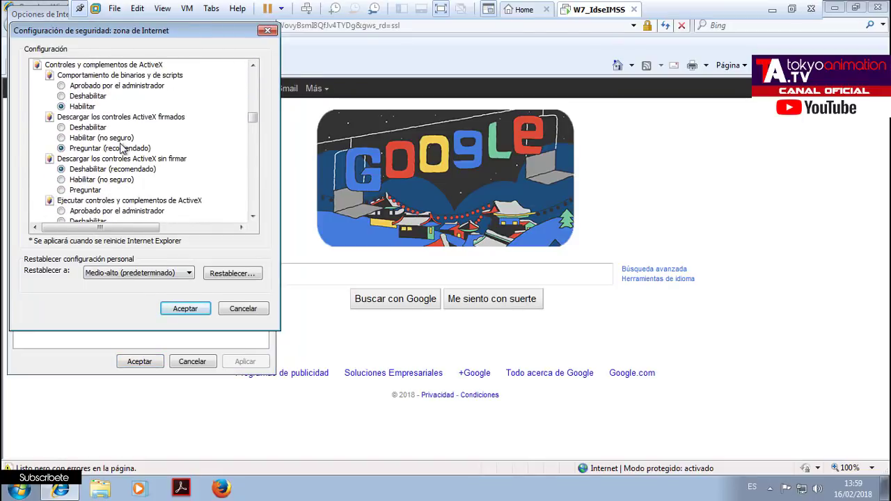
scroll(119, 146, "down", 2)
scroll(153, 167, "down", 2)
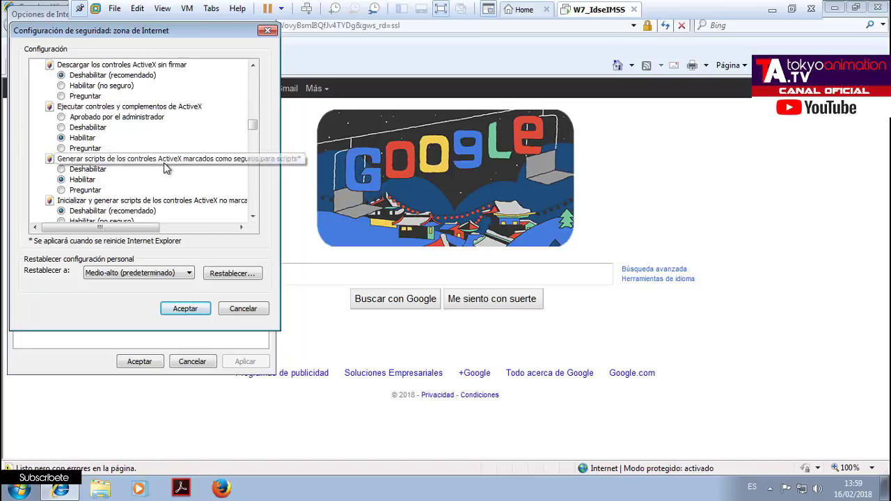
scroll(165, 168, "up", 2)
scroll(166, 168, "up", 6)
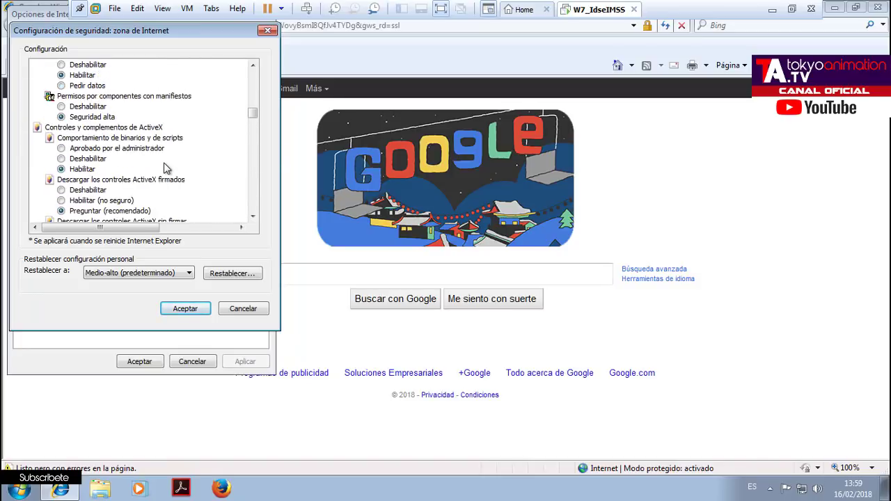
scroll(166, 167, "down", 3)
scroll(154, 157, "down", 4)
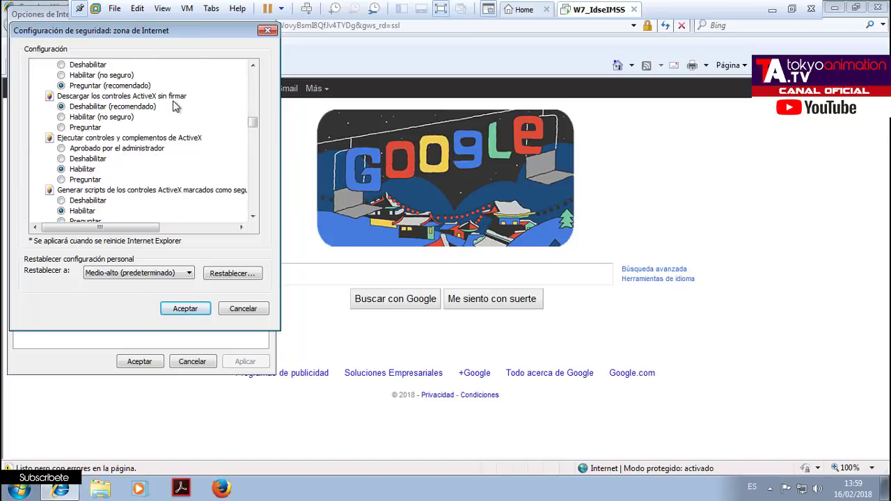
left_click(114, 119)
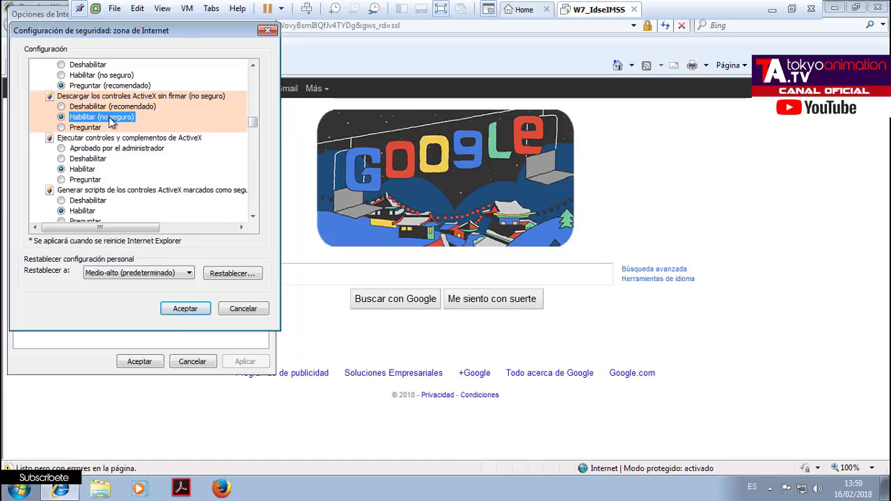
left_click(95, 128)
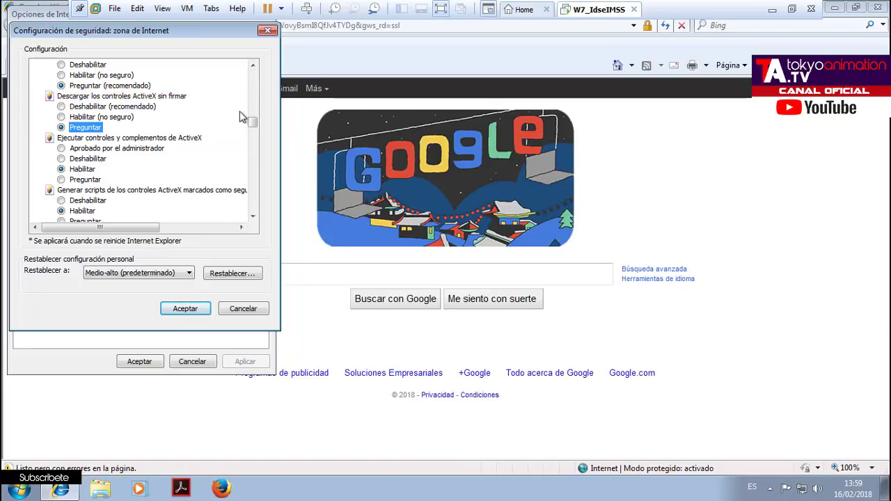
scroll(242, 117, "down", 1)
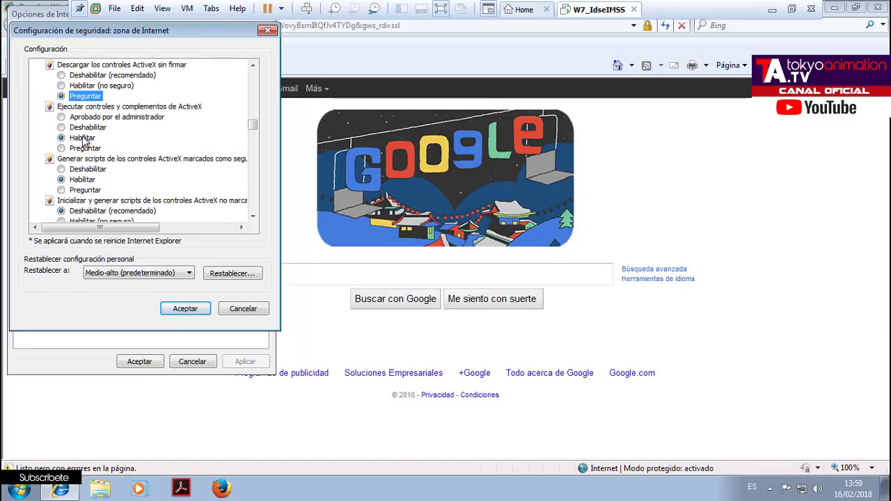
scroll(164, 193, "down", 1)
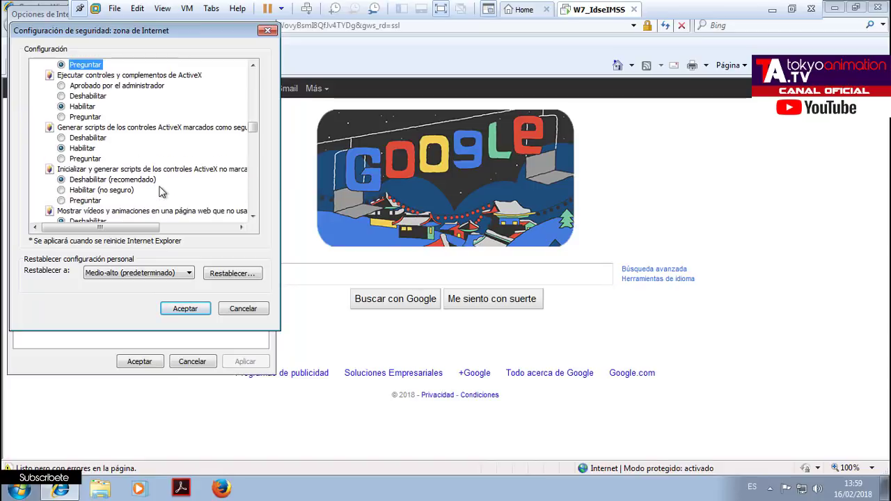
left_click(185, 308)
left_click(419, 255)
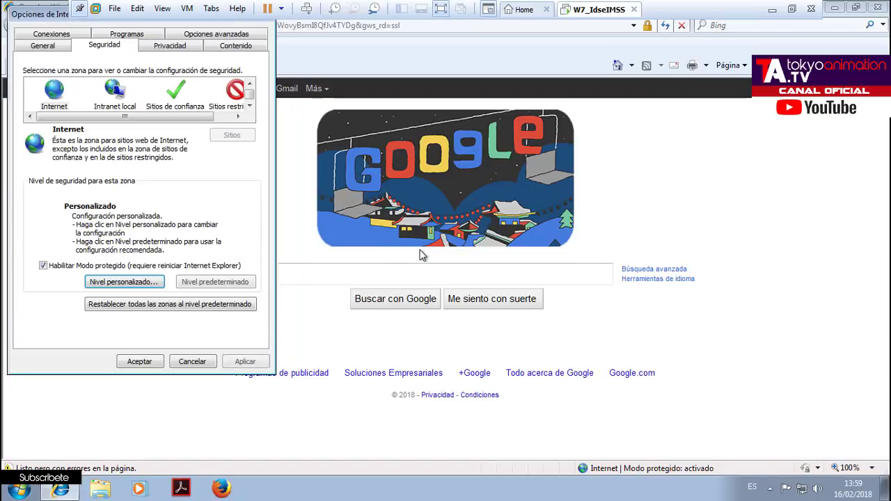
Accept the Internet options and close Internet Explorer in the virtual machine.
left_click(146, 361)
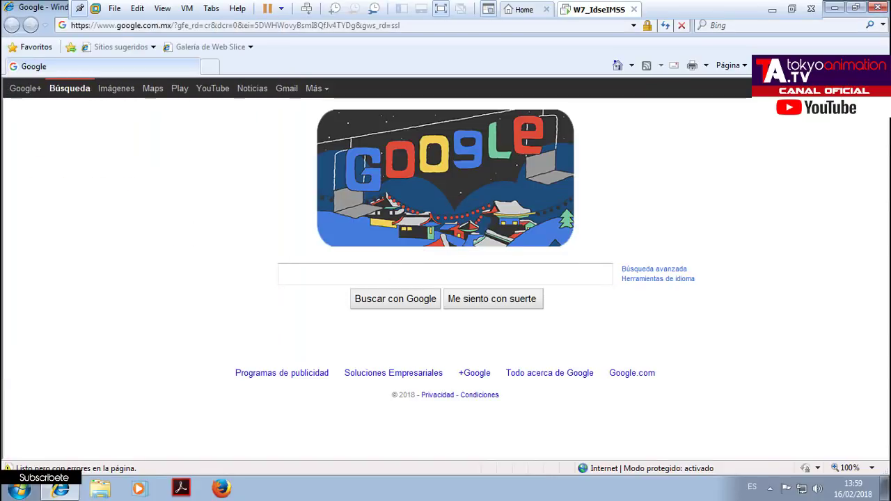
left_click(874, 7)
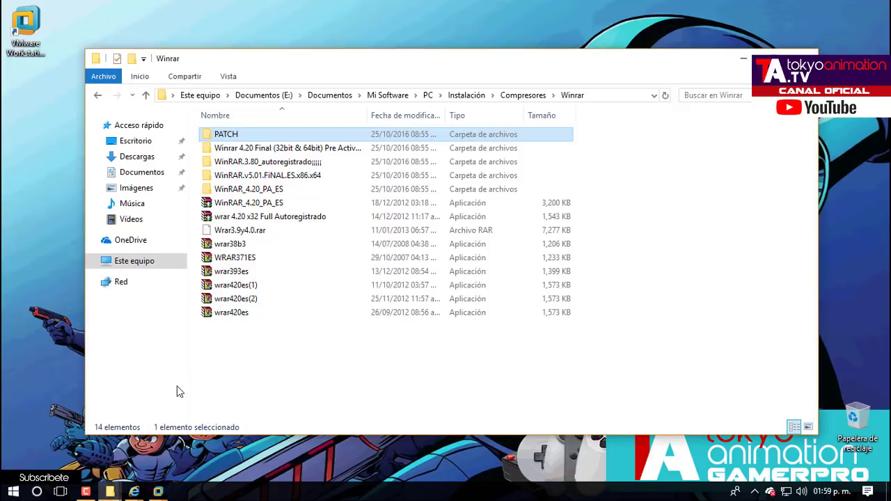
On the host, copy the SAT application URL list under point 2.6 of the blog article, and minimise the browser and folder windows.
left_click(137, 493)
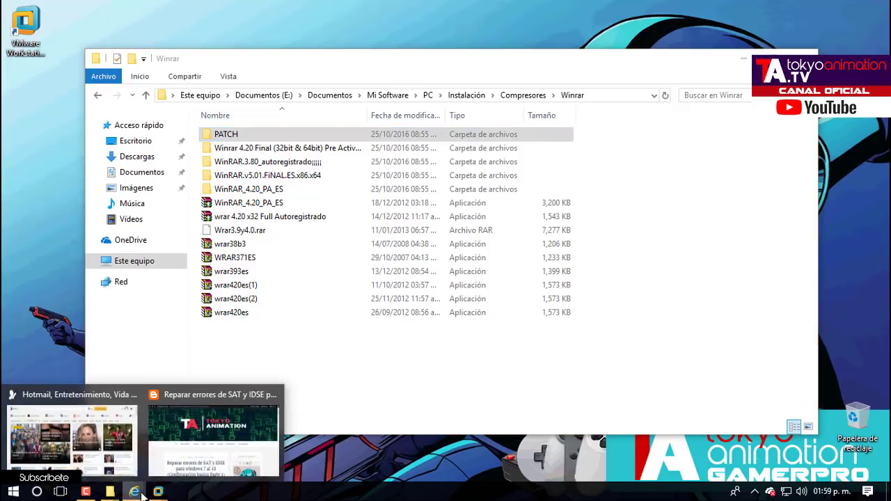
left_click(214, 435)
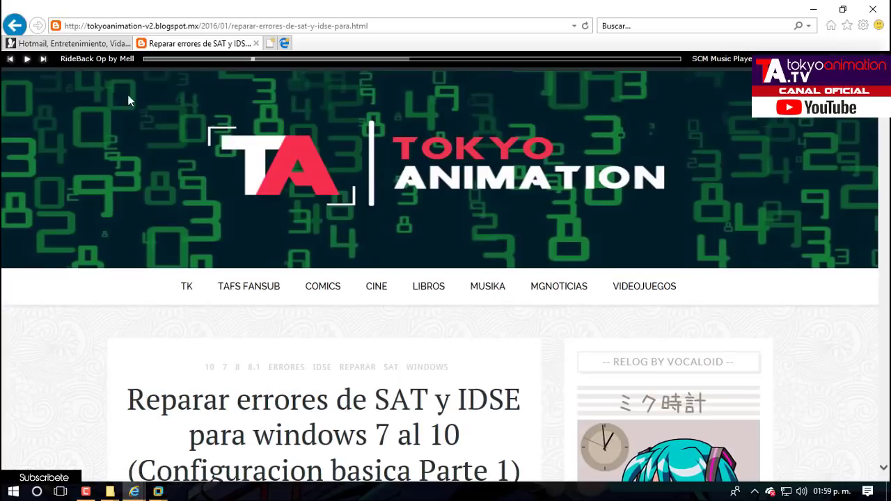
scroll(441, 208, "down", 15)
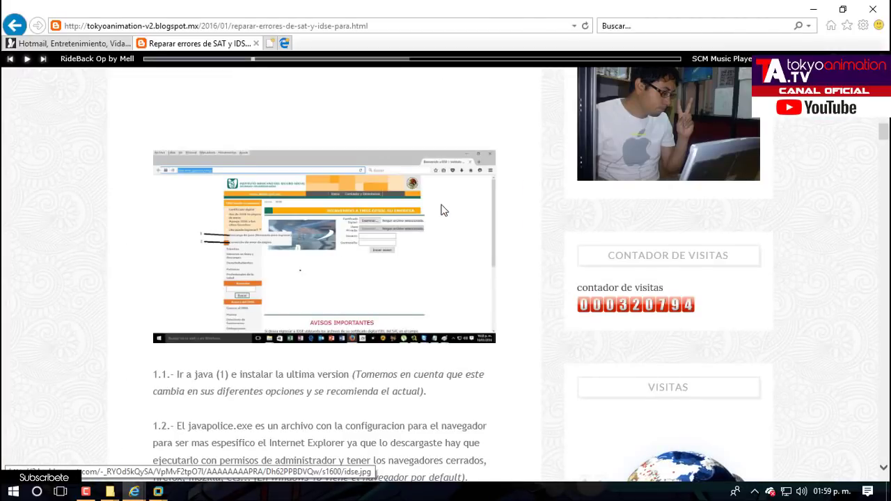
scroll(442, 209, "down", 3)
scroll(441, 209, "down", 10)
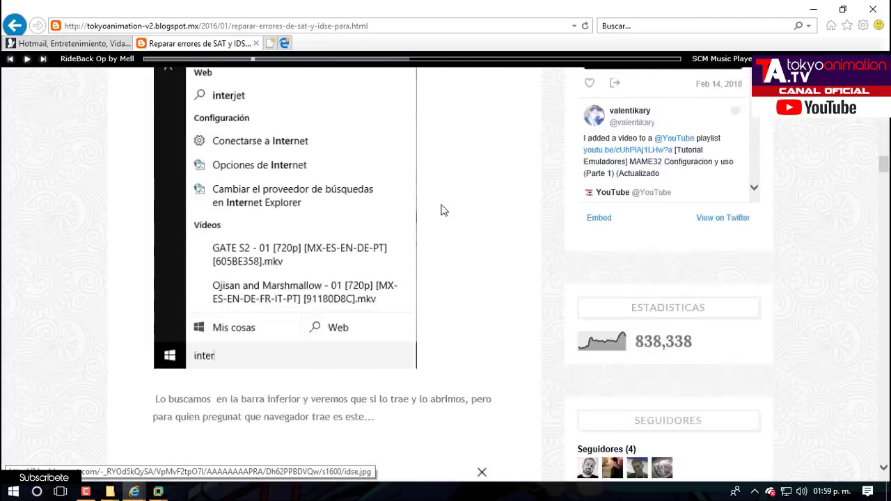
scroll(441, 209, "down", 12)
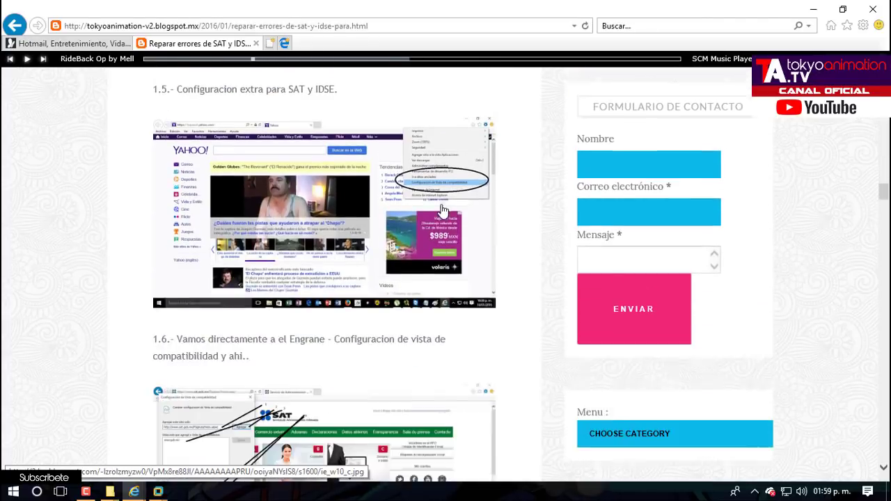
scroll(442, 209, "down", 1)
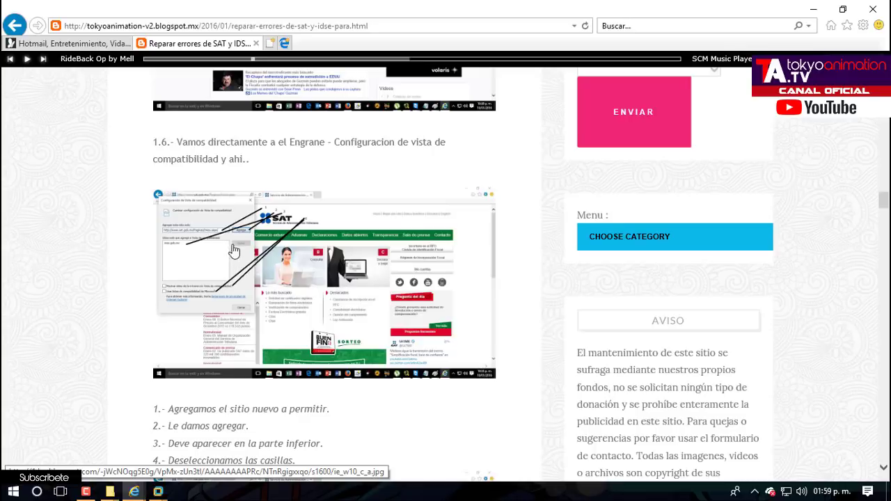
scroll(392, 264, "down", 4)
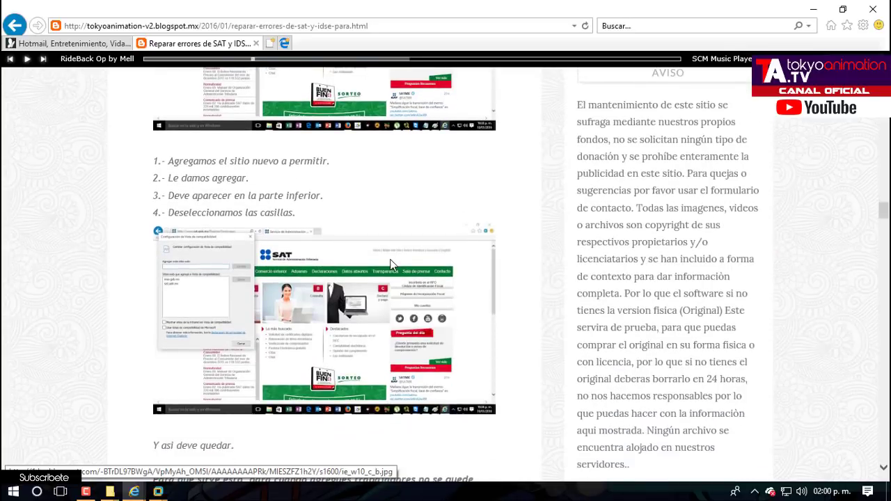
scroll(391, 265, "down", 10)
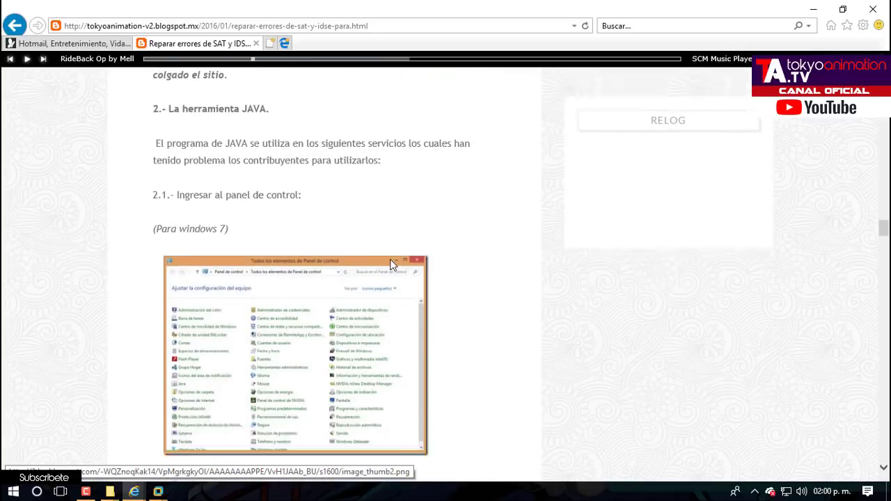
scroll(318, 193, "down", 8)
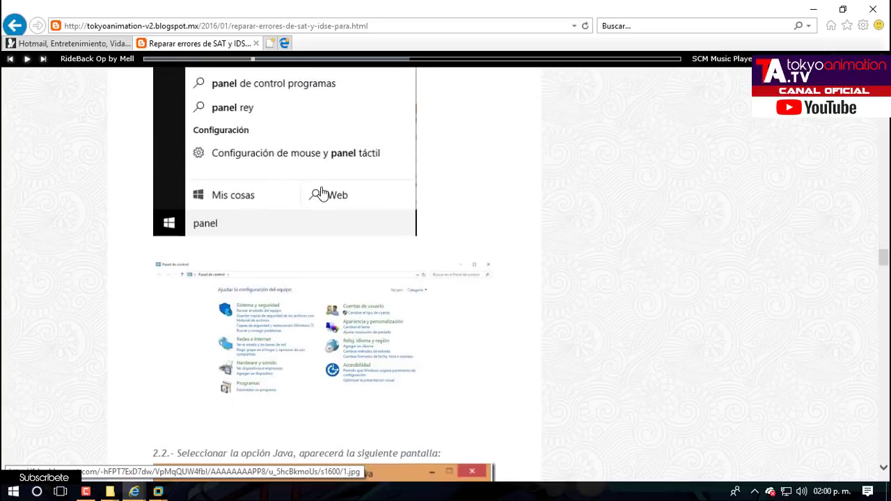
scroll(322, 193, "down", 12)
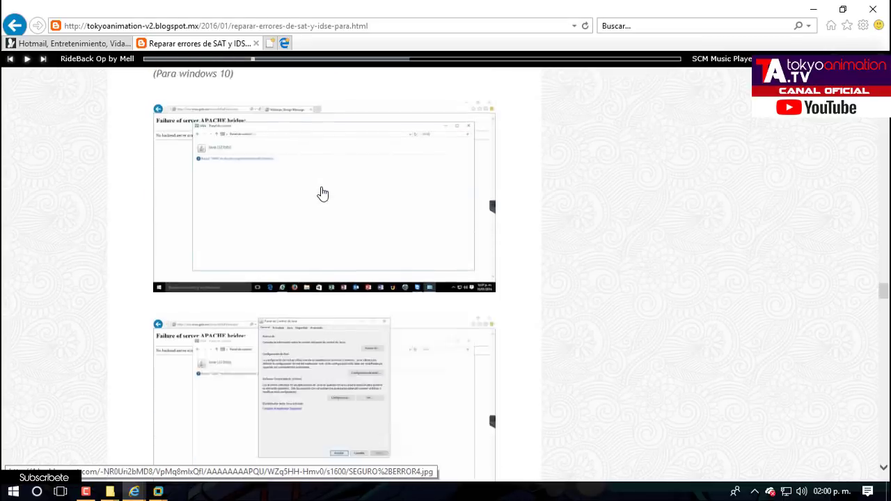
scroll(322, 193, "down", 12)
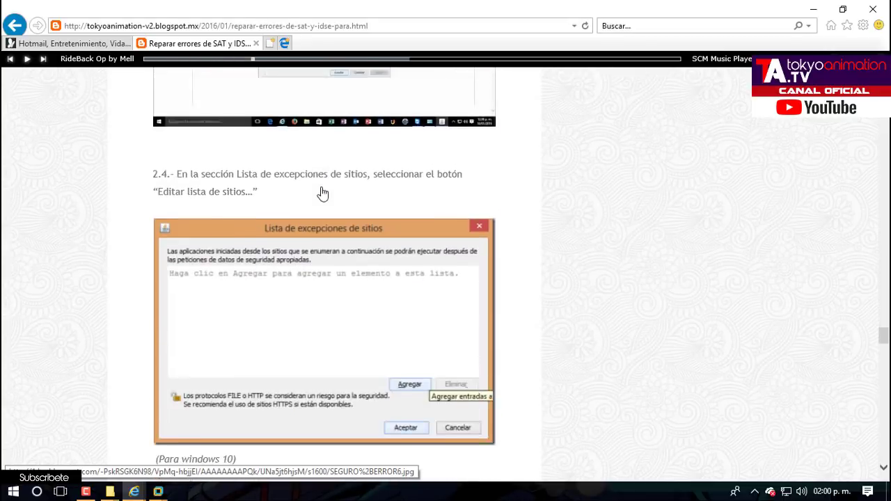
scroll(322, 194, "down", 12)
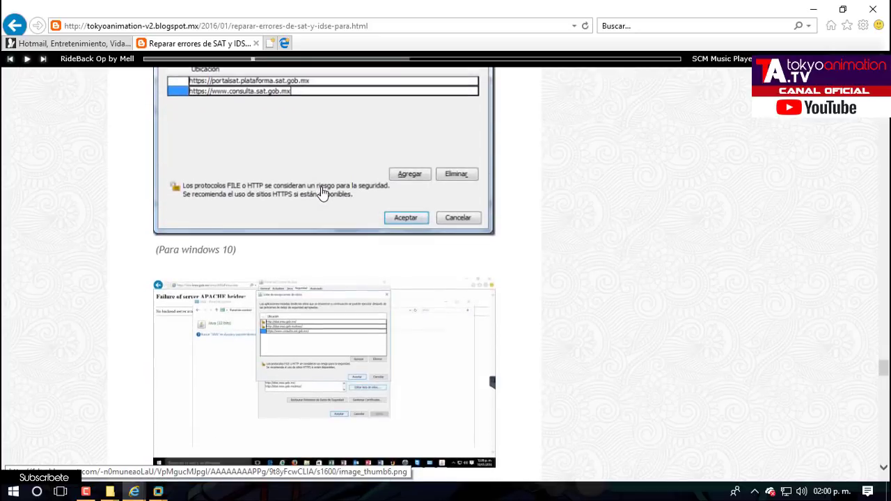
scroll(322, 193, "down", 3)
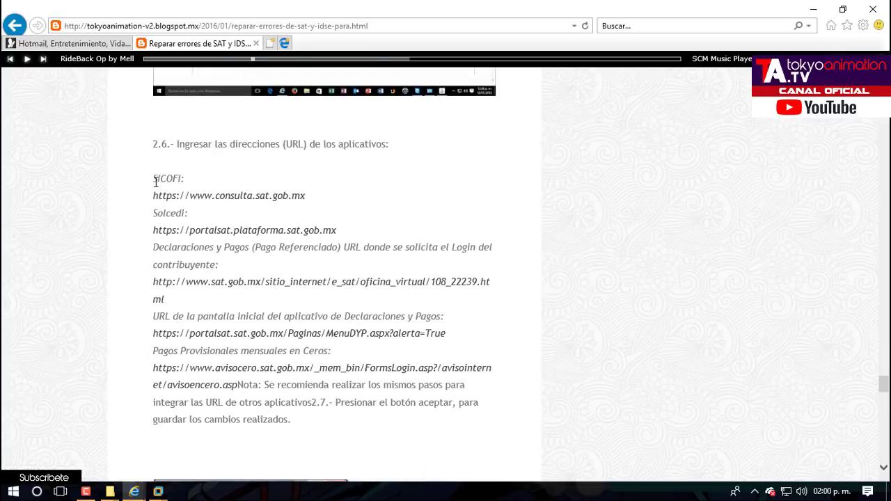
left_click_drag(154, 180, 321, 420)
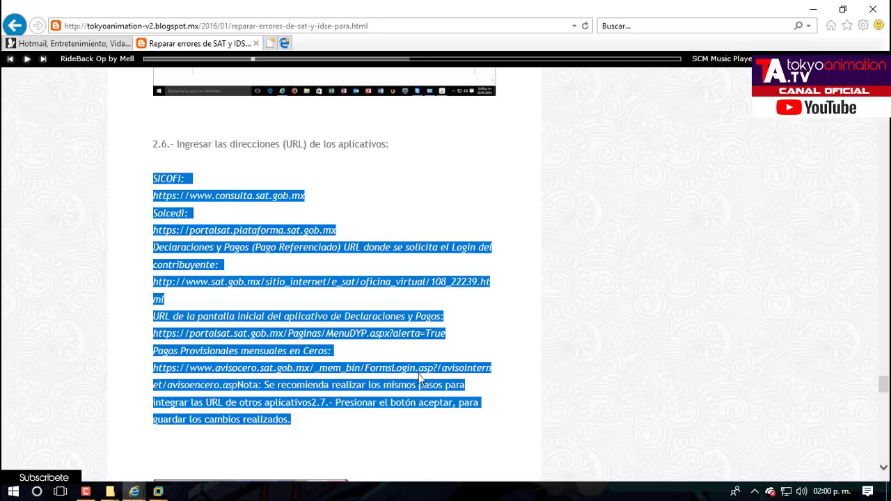
left_click(813, 8)
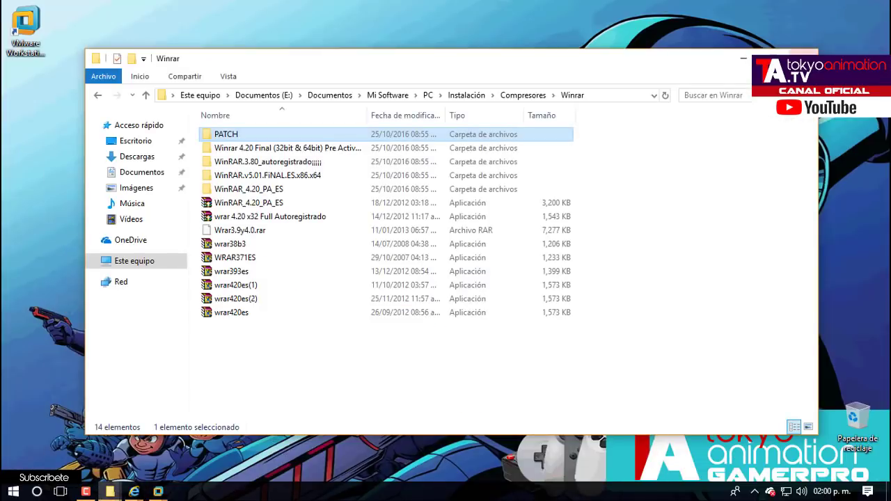
left_click(740, 61)
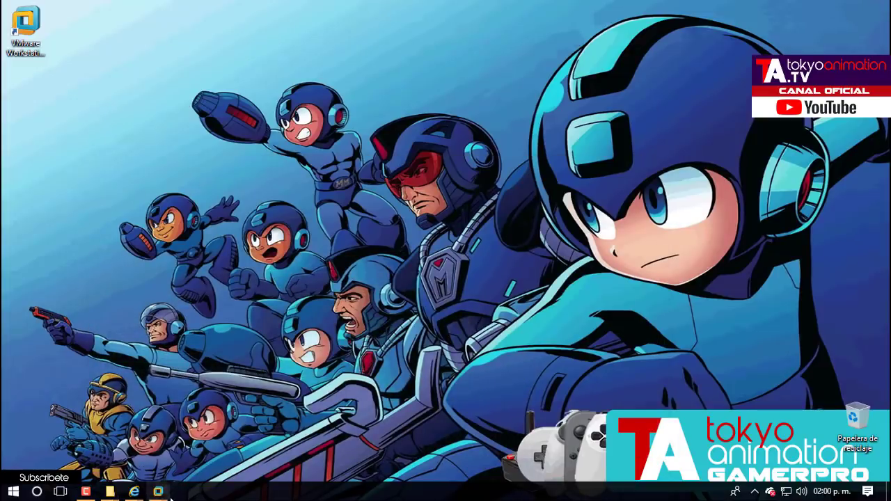
Switch to the W7_IdseIMSS virtual machine and paste the copied URL list at the end of the seguro social text file.
mouse_move(158, 492)
left_click(206, 455)
double_click(858, 358)
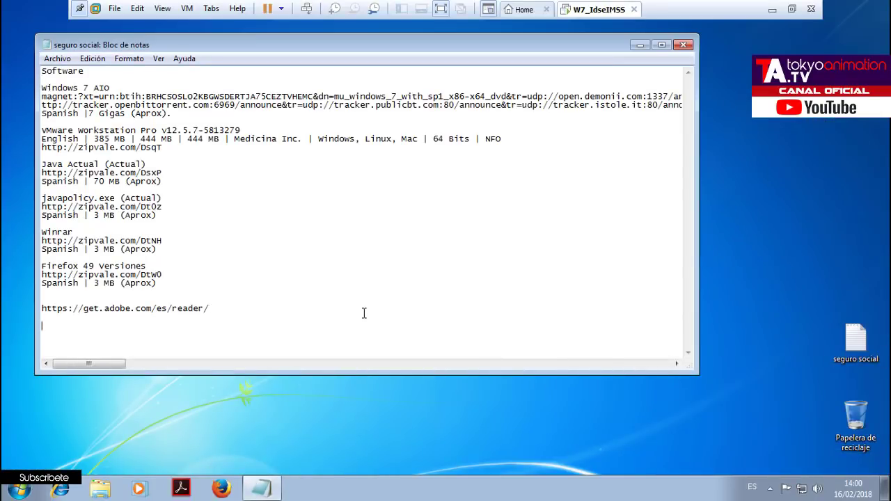
key("ctrl+v")
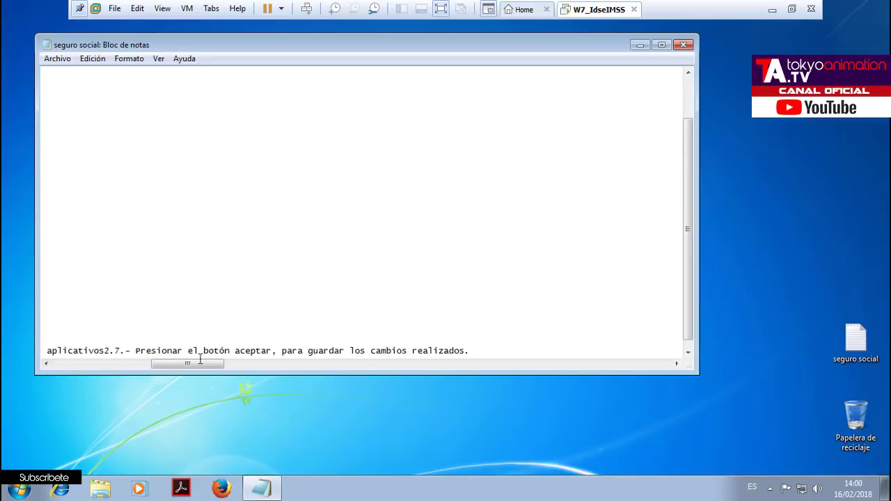
left_click_drag(200, 363, 49, 364)
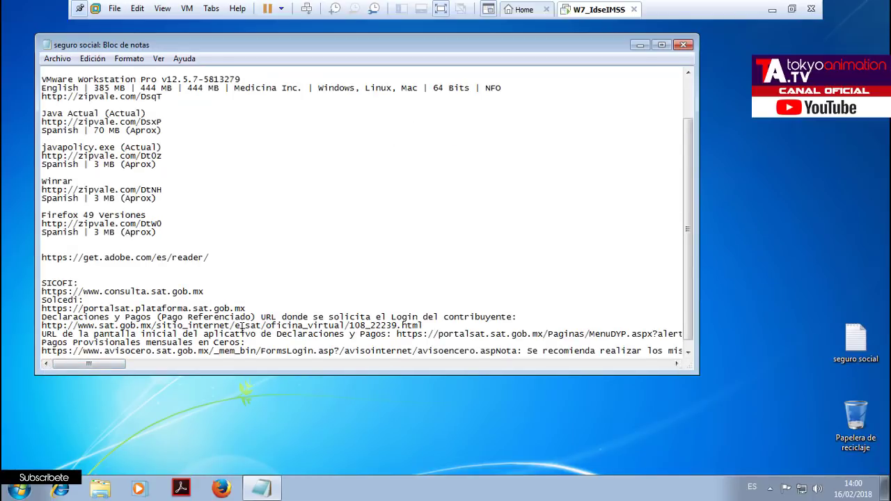
In the virtual machine's Internet Explorer, search Google for idse and open the Bienvenido a IDSE portal page.
left_click(62, 490)
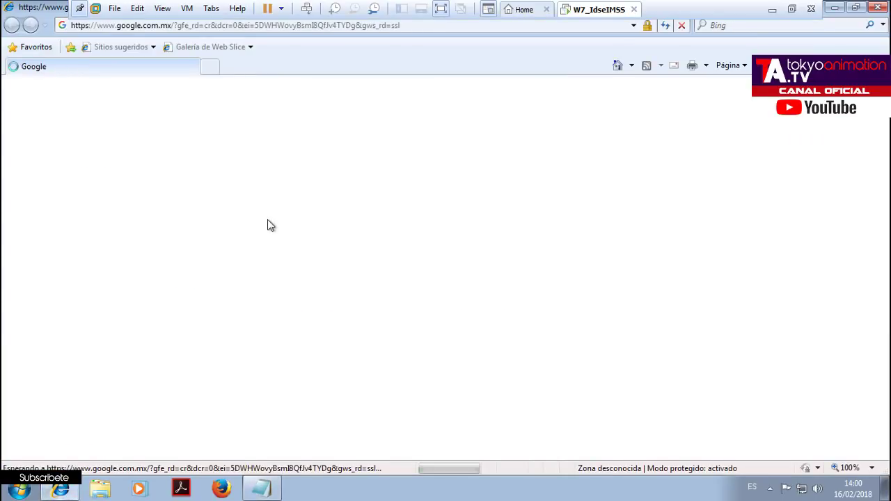
left_click(330, 276)
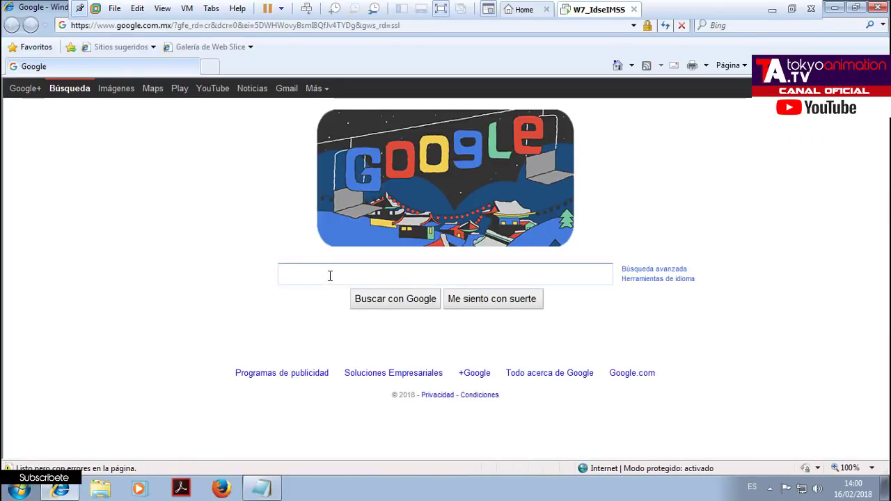
type("idse")
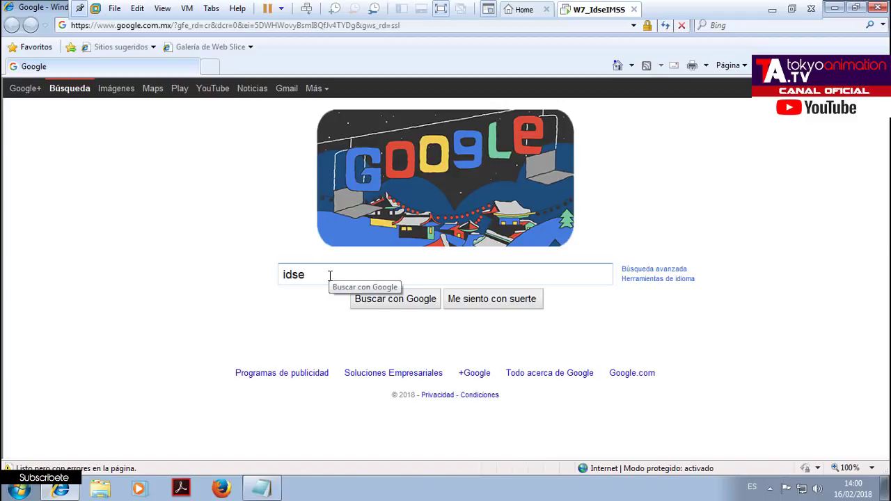
key("Return")
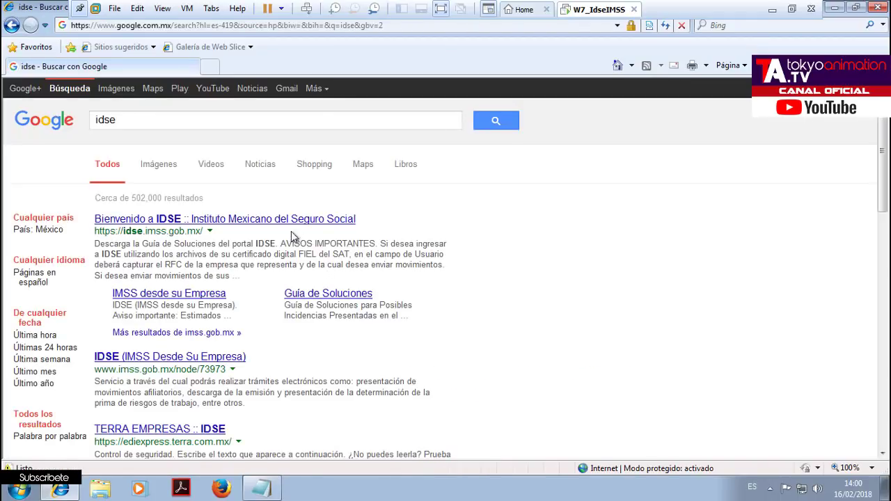
left_click(289, 221)
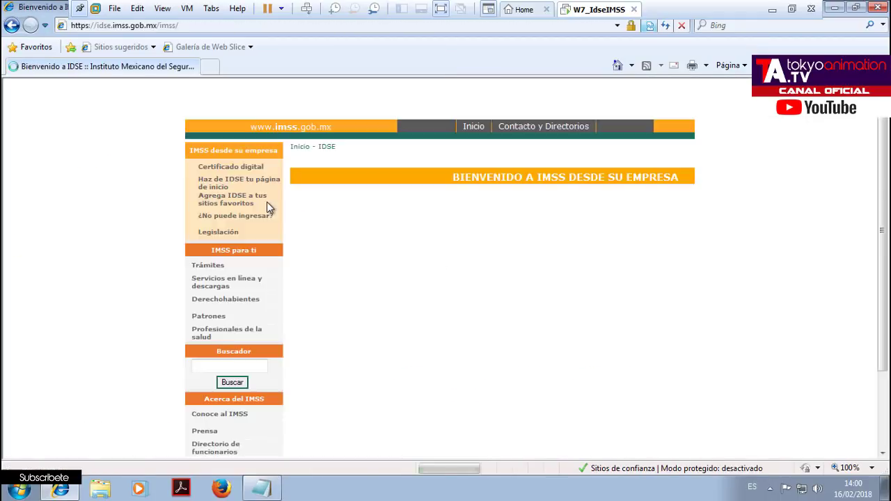
Copy the IDSE portal's address and paste it on a new line at the end of the seguro social text file.
left_click(188, 26)
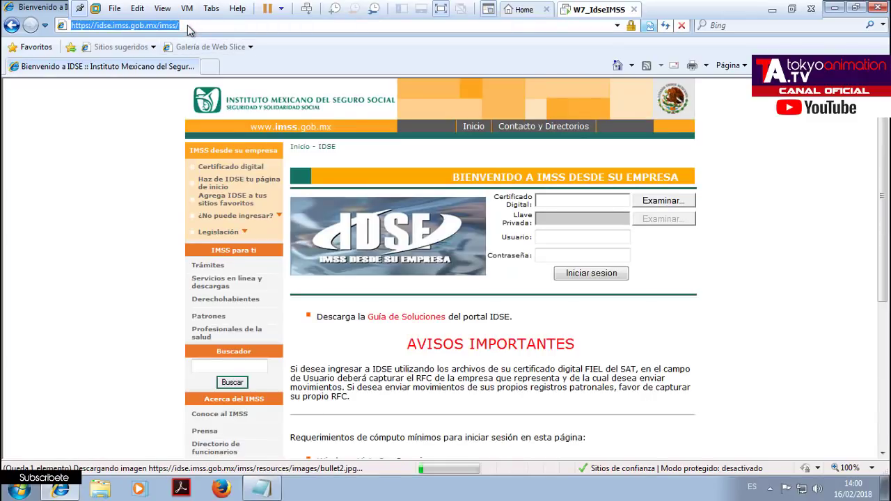
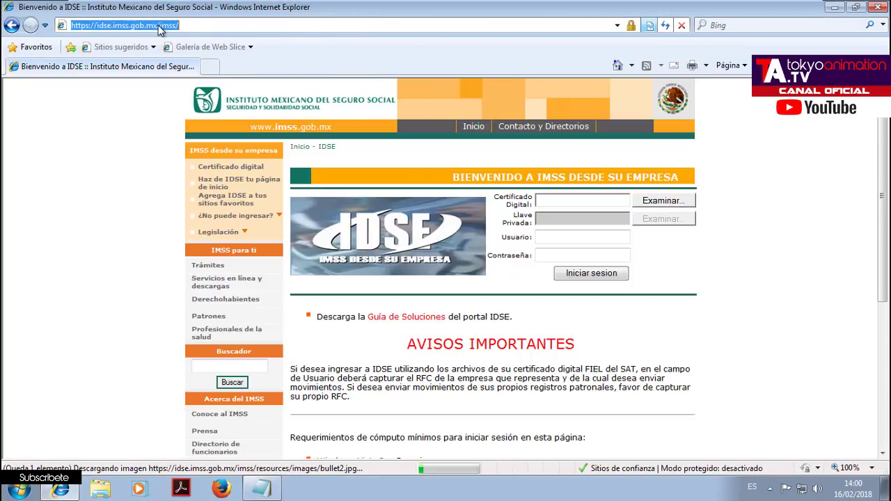
left_click(263, 490)
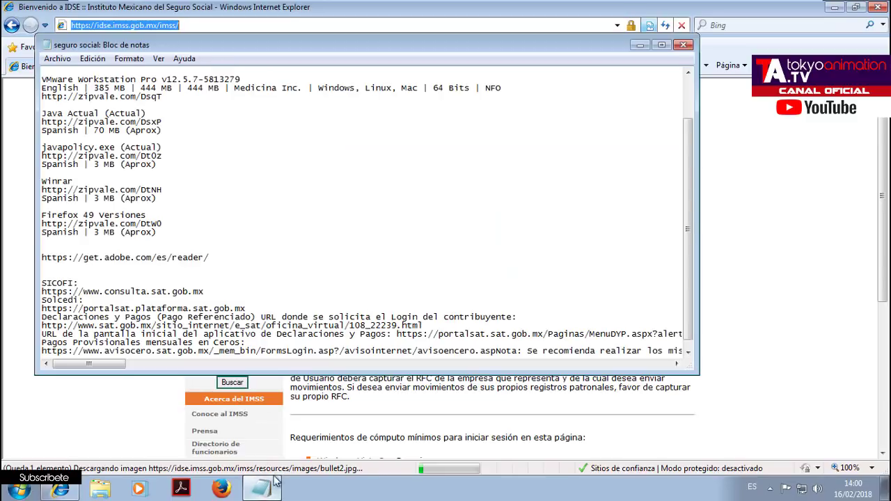
scroll(404, 272, "down", 1)
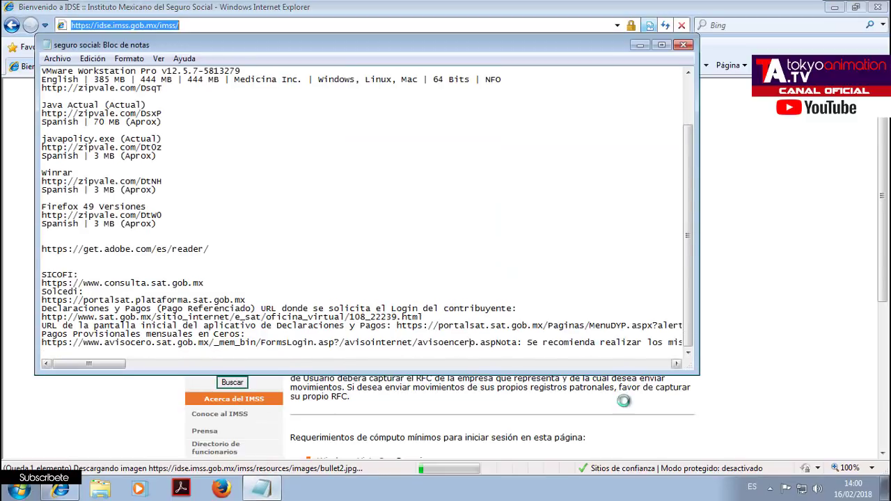
key("End")
key("Return")
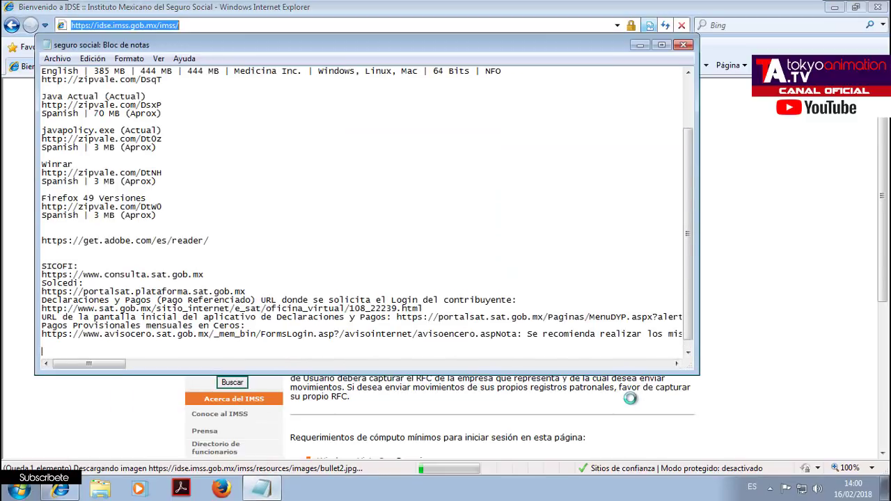
key("ctrl+v")
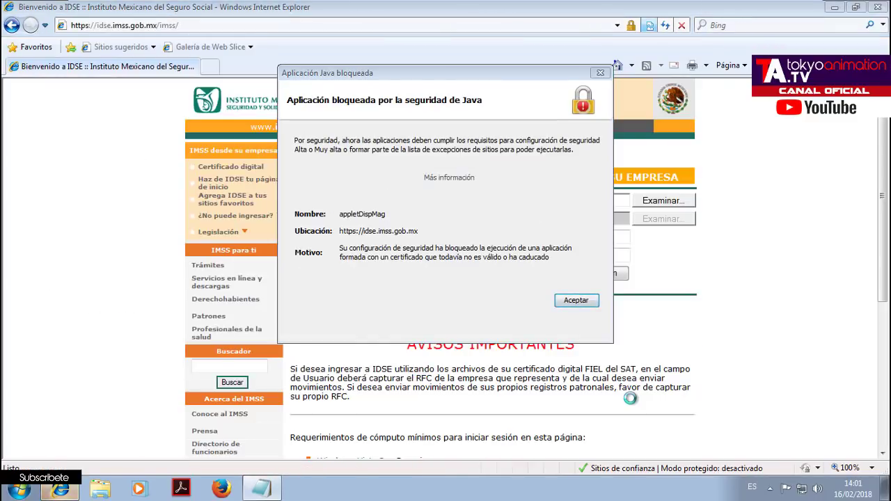
Dismiss the blocked Java application warnings for the IDSE applets and minimise Internet Explorer.
left_click(591, 303)
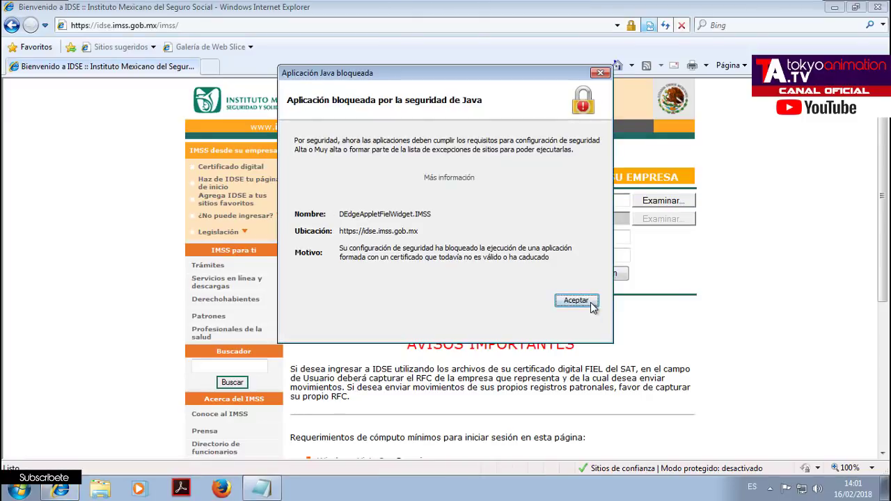
left_click(591, 302)
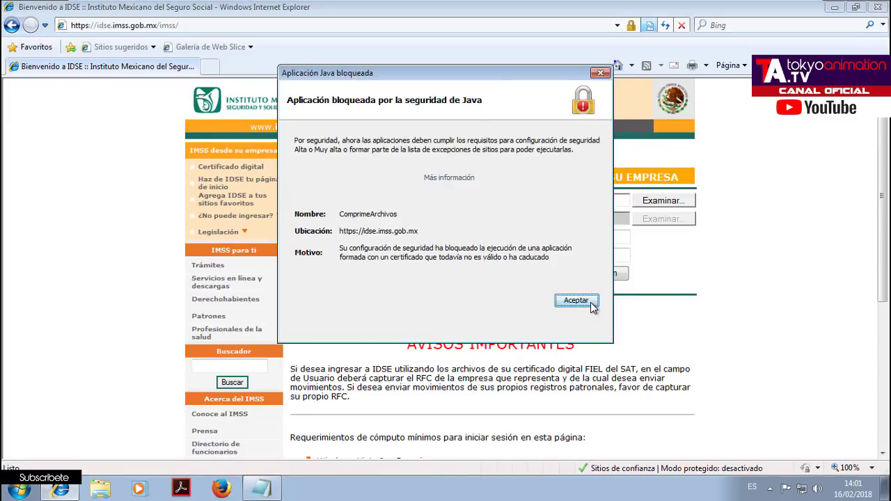
left_click(591, 302)
left_click(835, 7)
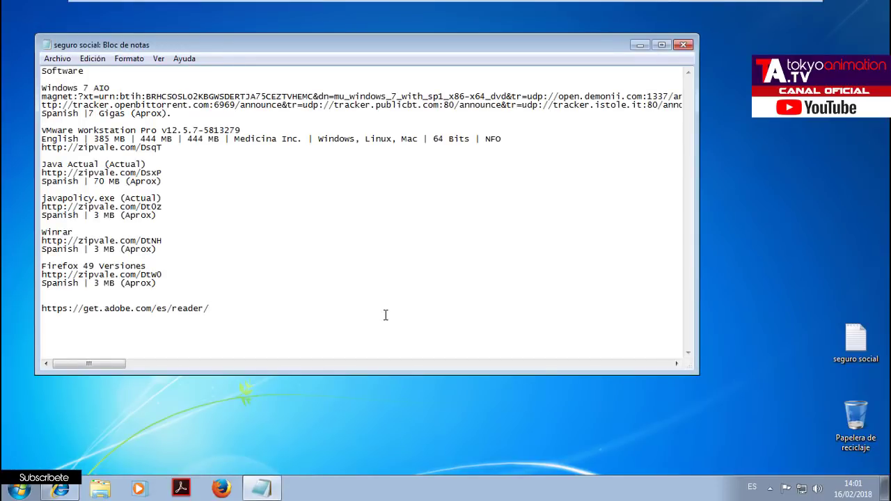
Paste the copied SAT site list below the Adobe Reader link in the seguro social text file.
key("ctrl+v")
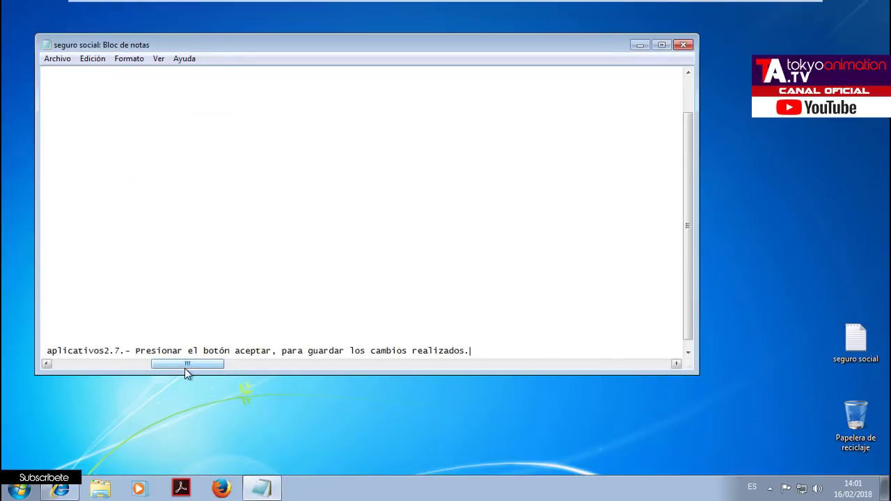
left_click_drag(185, 368, 56, 371)
scroll(265, 290, "down", 1)
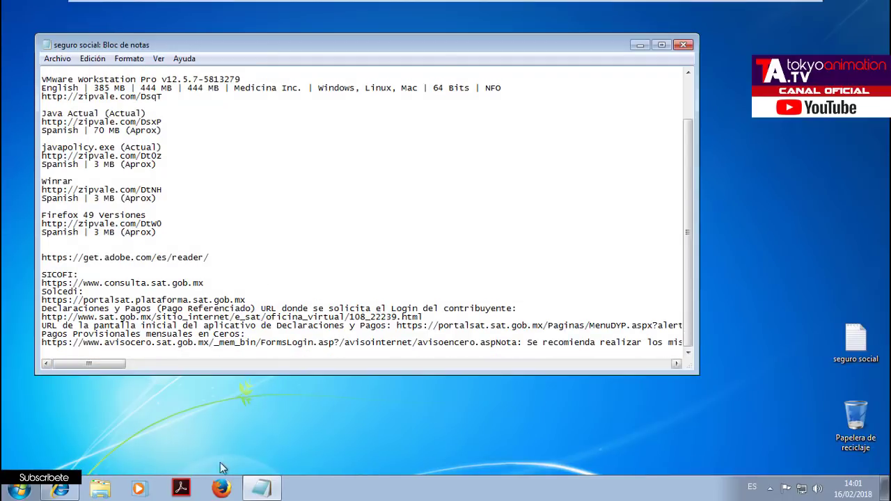
left_click(60, 489)
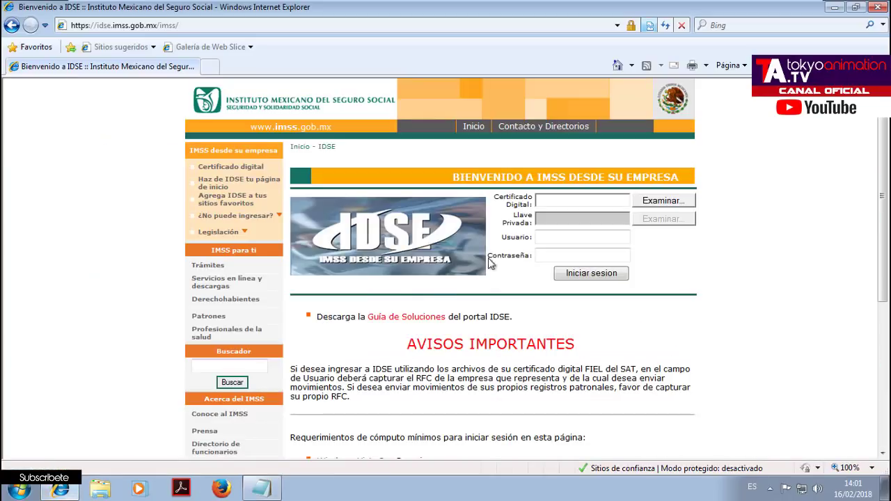
left_click(224, 25)
key("ctrl+c")
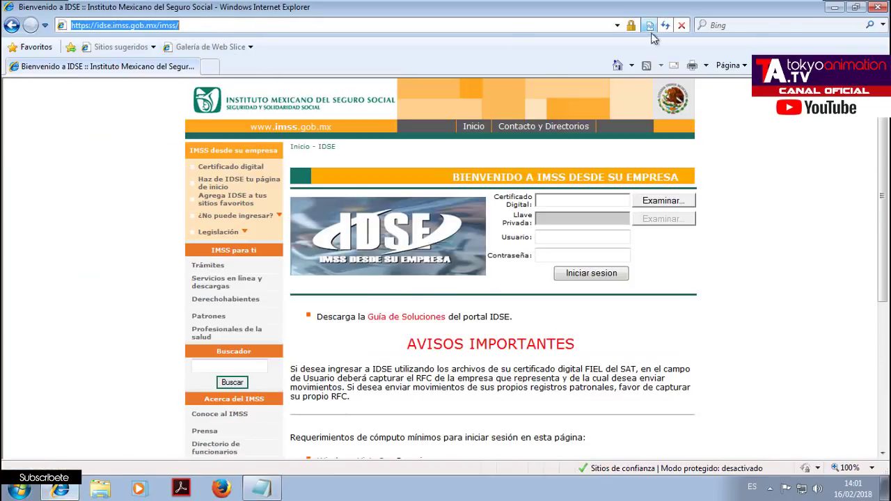
left_click(833, 7)
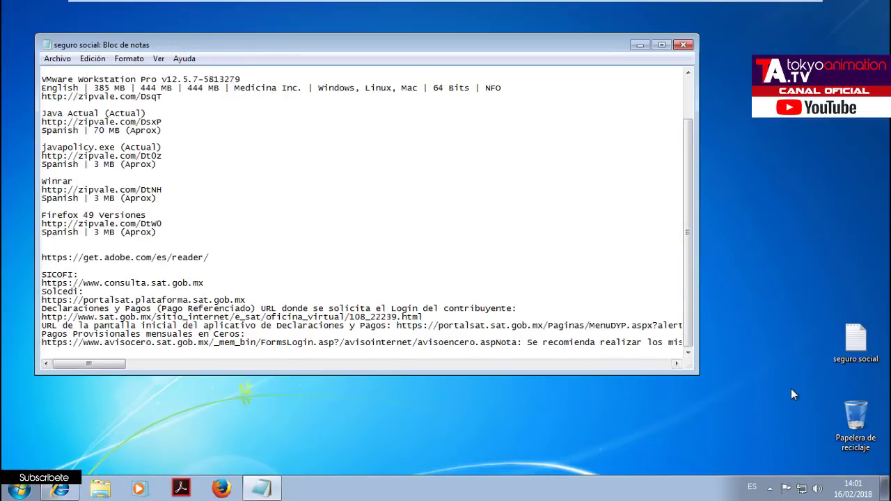
key("ctrl+End")
key("Return")
key("Return")
key("ctrl+v")
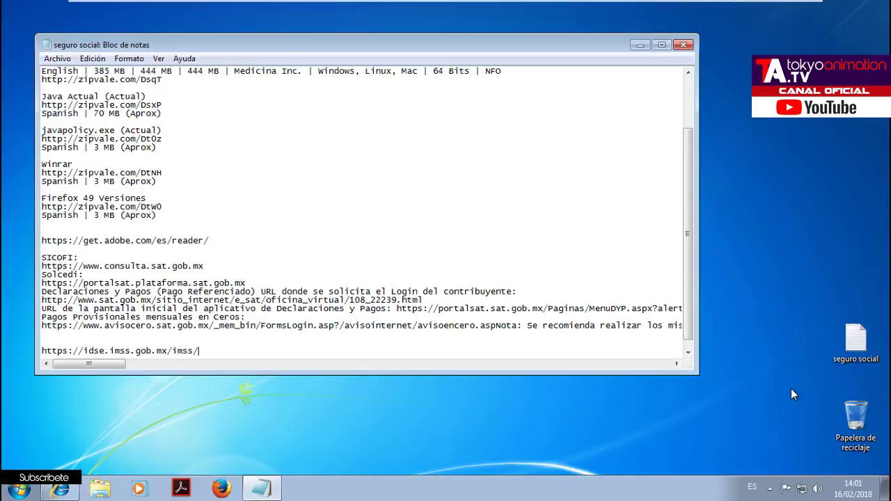
key("Return")
key("ctrl+v")
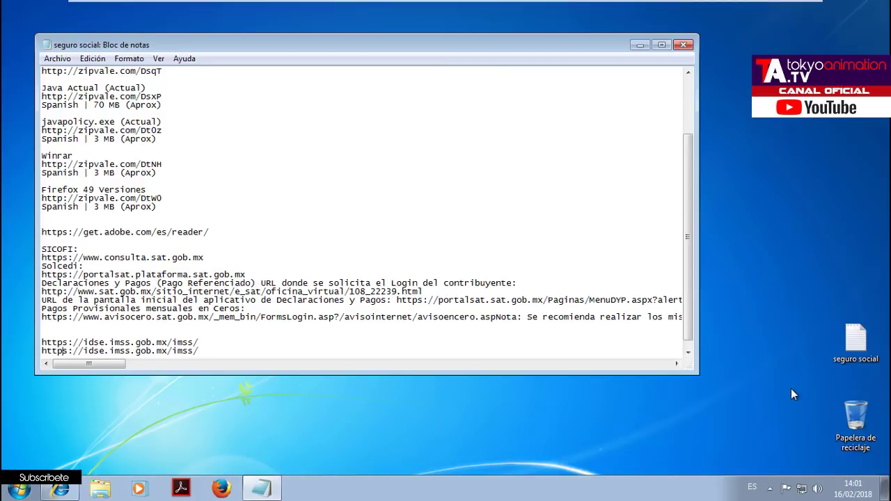
key("BackSpace")
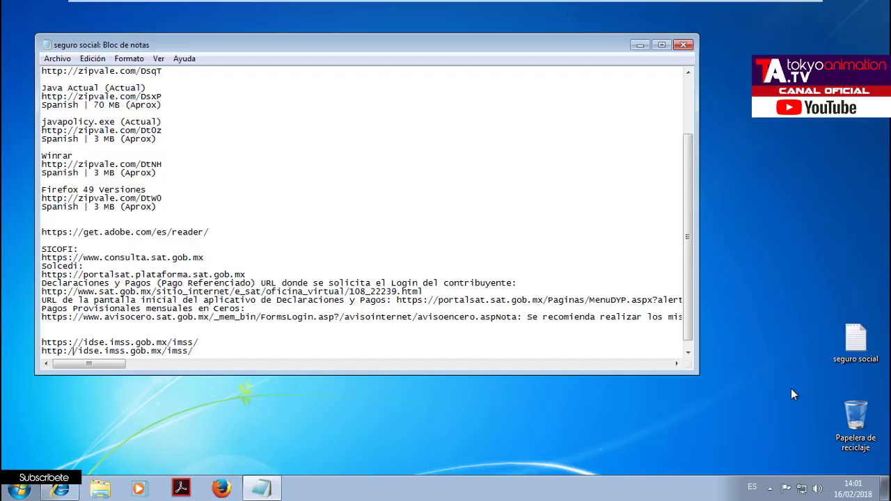
key("End")
key("Return")
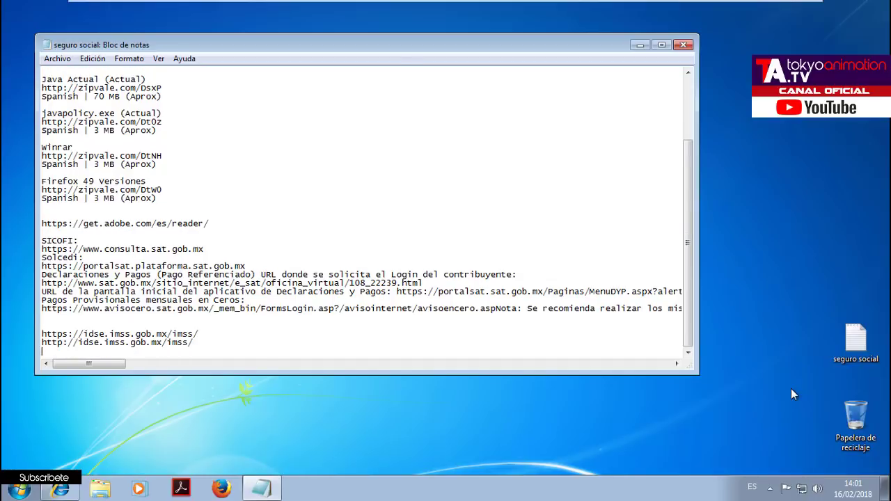
key("ctrl+v")
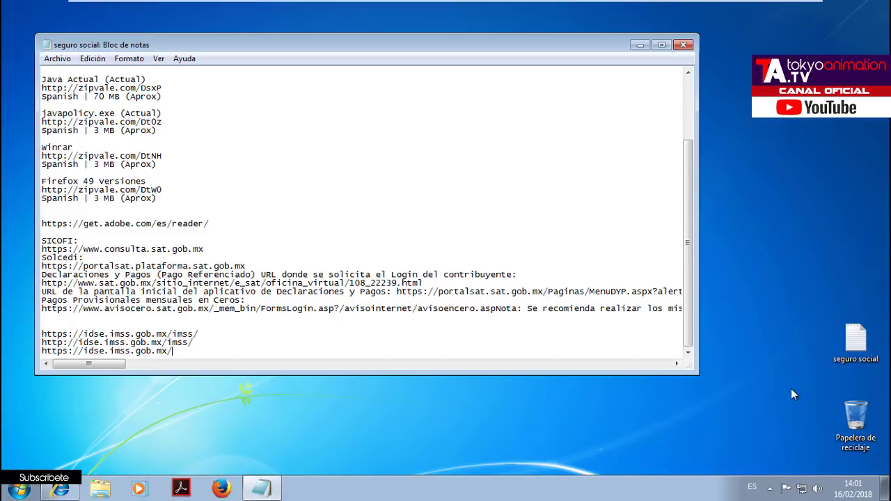
key("shift+Home")
key("ctrl+c")
key("Left")
key("Return")
key("ctrl+v")
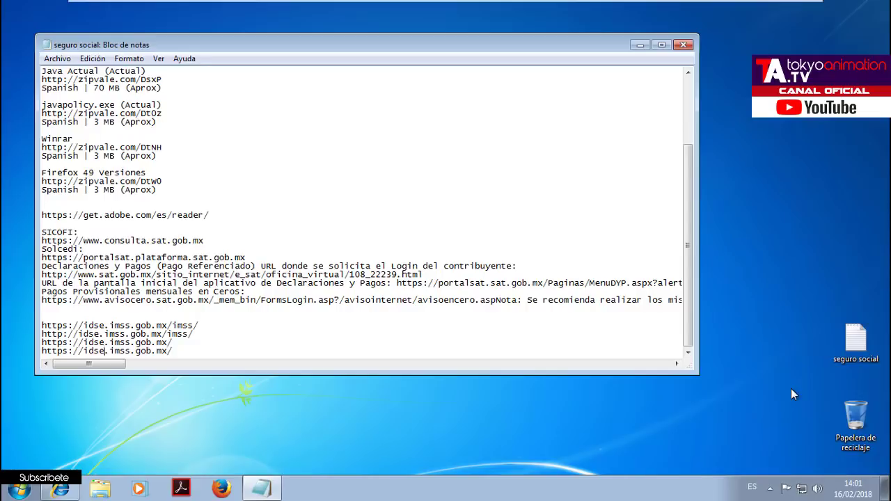
key("BackSpace")
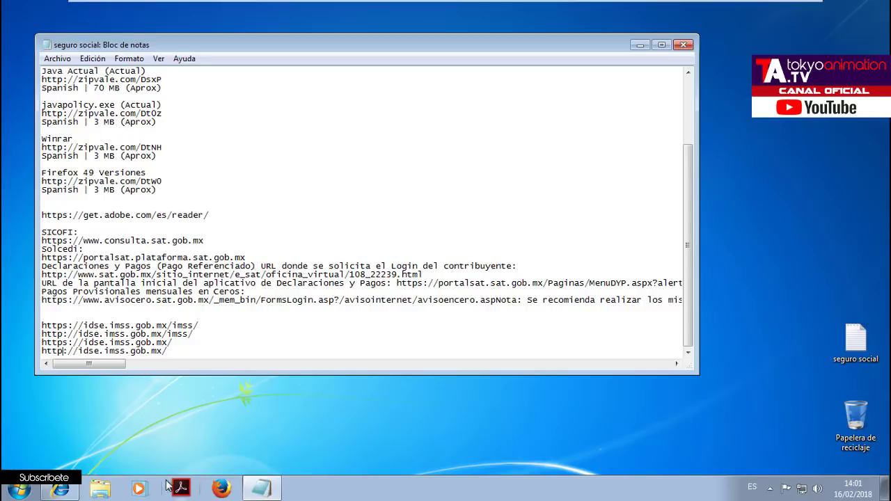
left_click(19, 489)
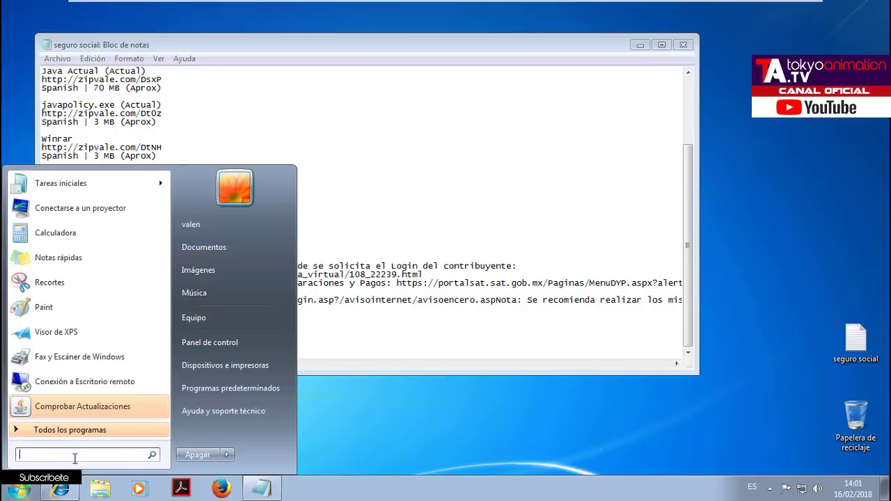
type("java")
key("Return")
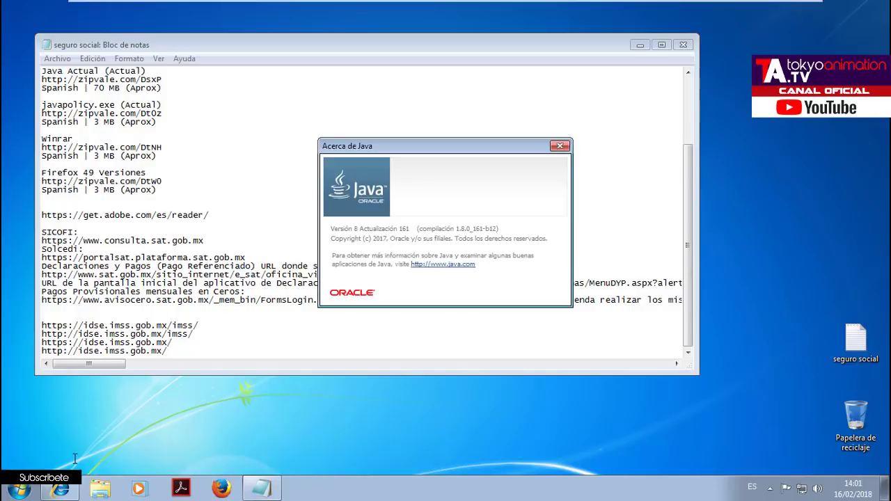
left_click(560, 145)
Search the Windows Control Panel for java and open the Java Control Panel.
left_click(19, 490)
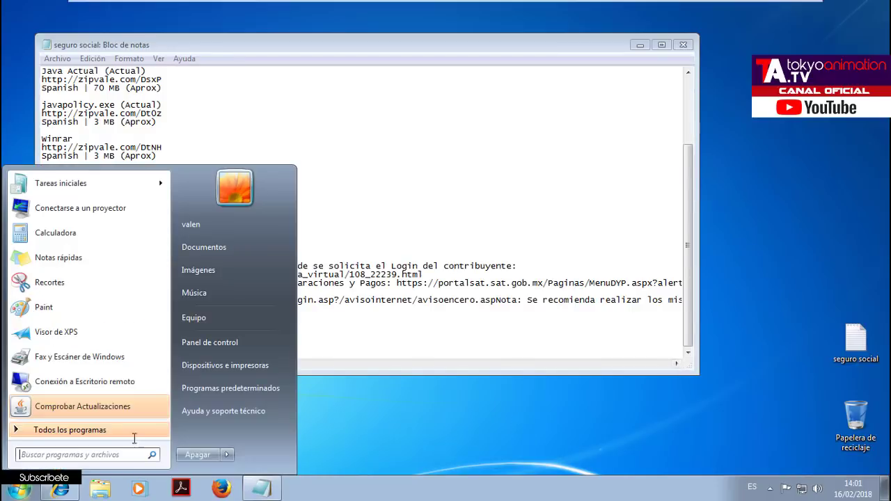
left_click(252, 342)
left_click(534, 94)
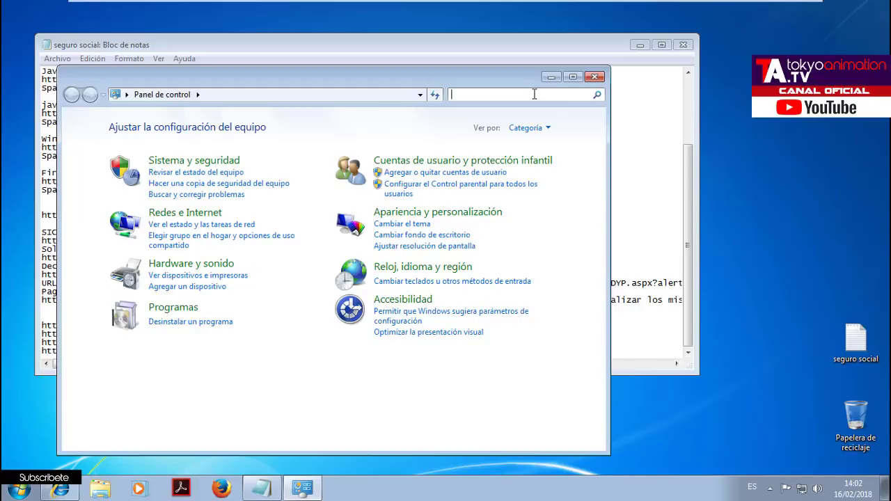
type("jva")
type("a")
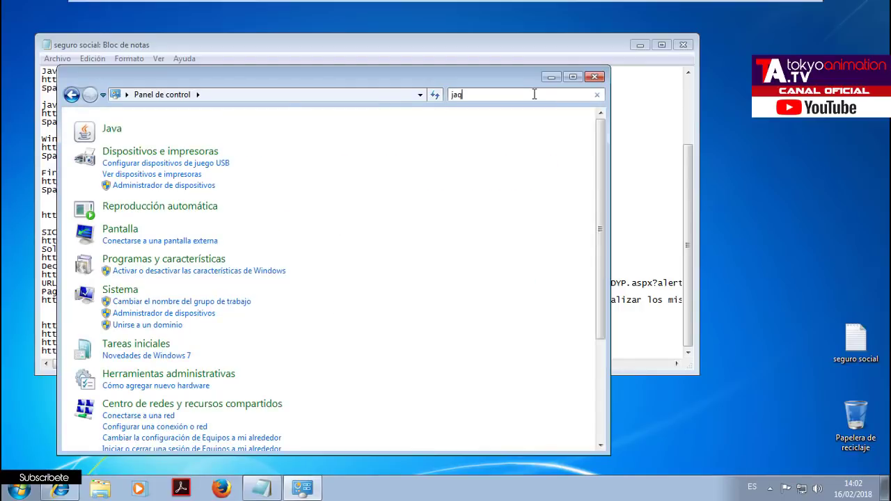
type("q")
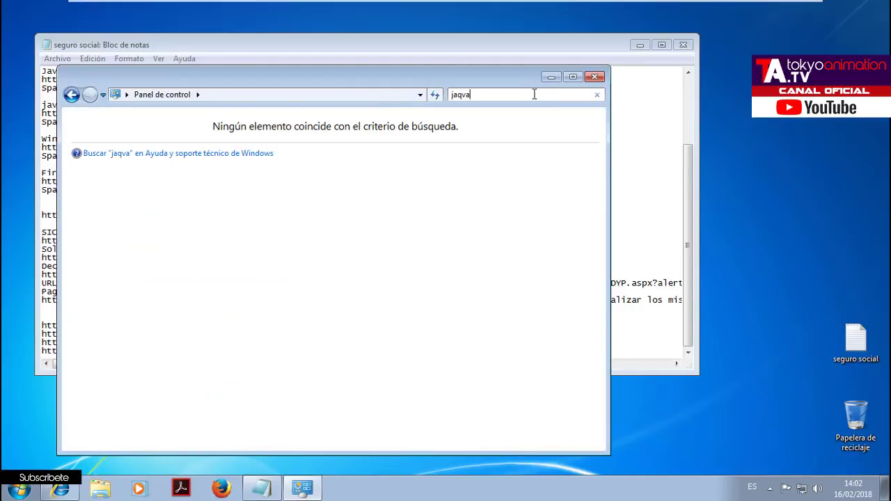
double_click(532, 94)
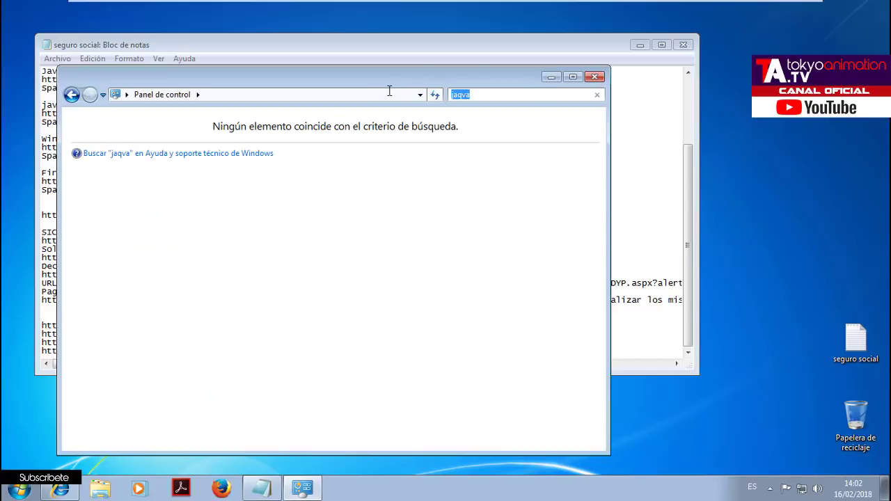
type("java")
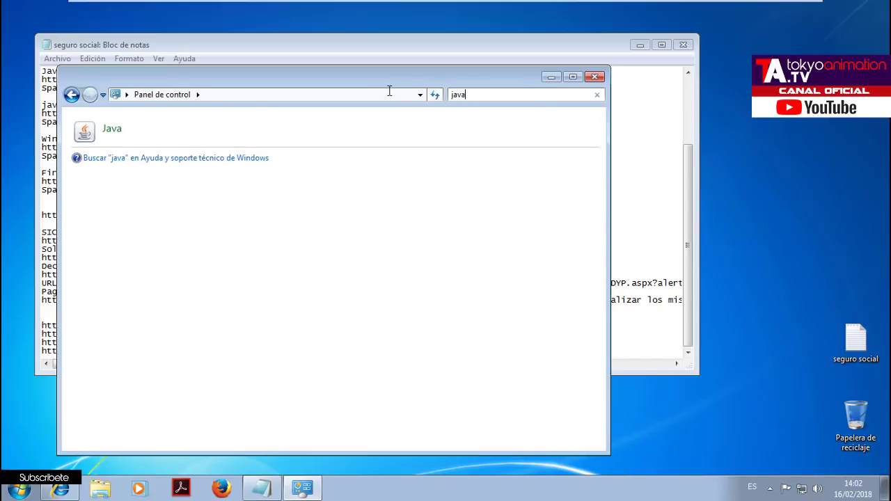
left_click(110, 136)
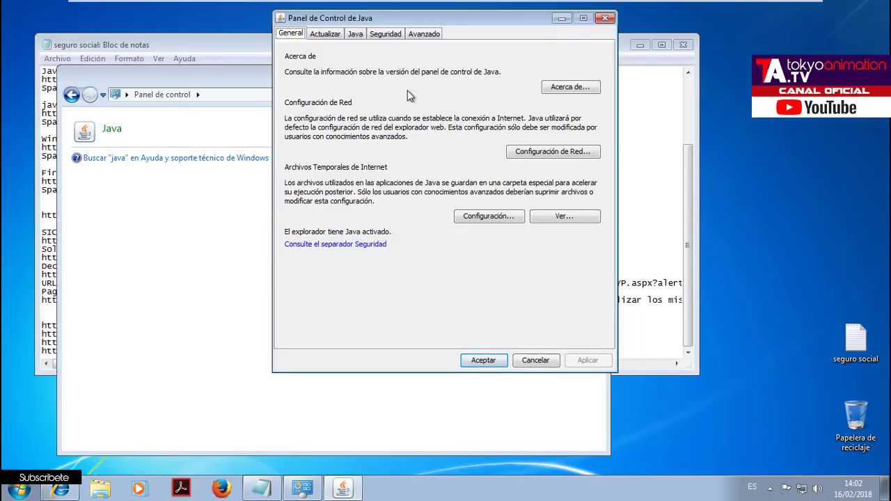
Show the Java security settings and close the Windows Control Panel window.
left_click(384, 34)
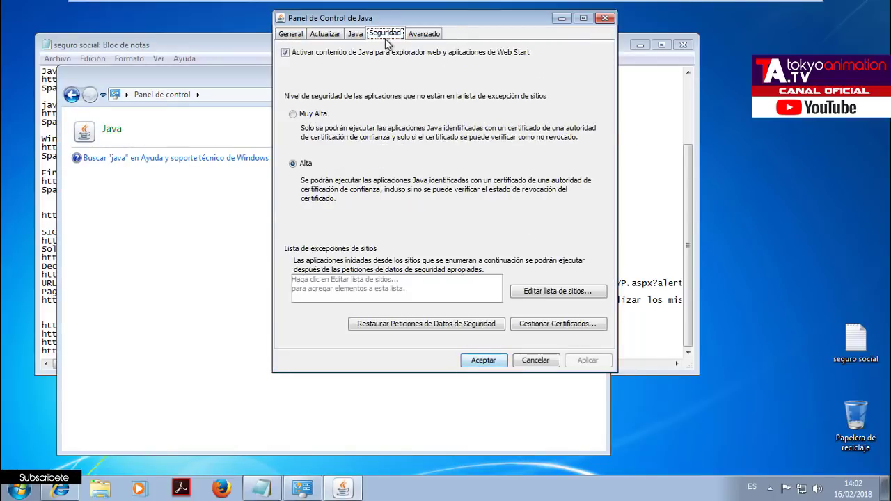
left_click(223, 80)
left_click(600, 79)
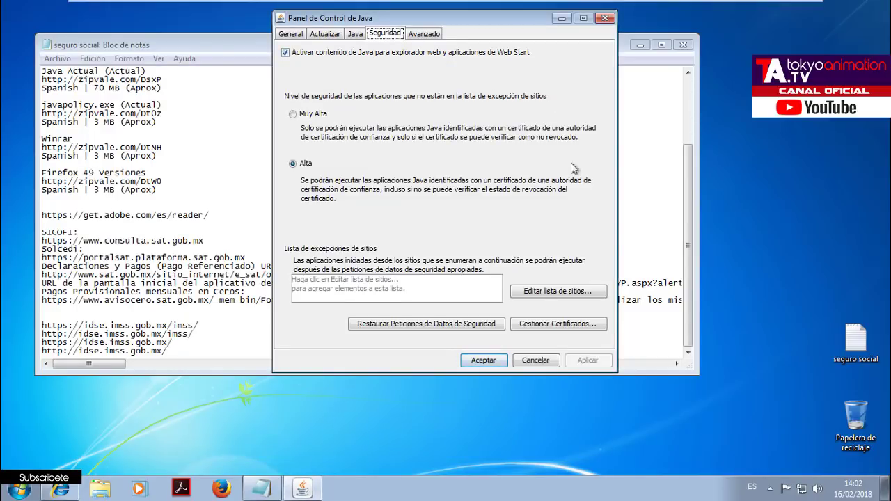
left_click(546, 295)
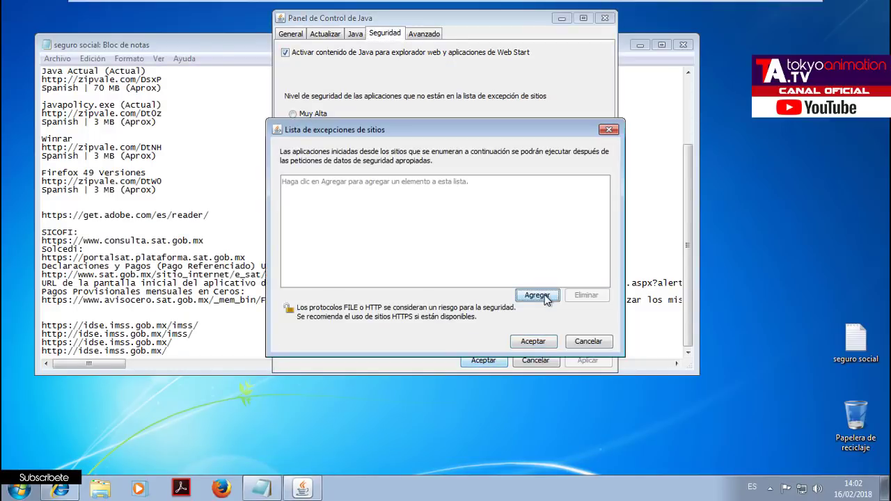
left_click(546, 297)
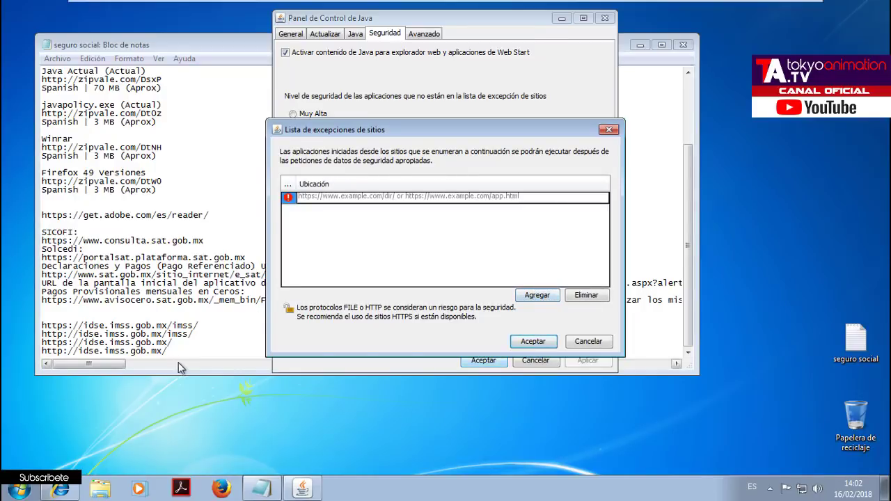
left_click(169, 352)
left_click_drag(169, 351, 11, 348)
key("ctrl+c")
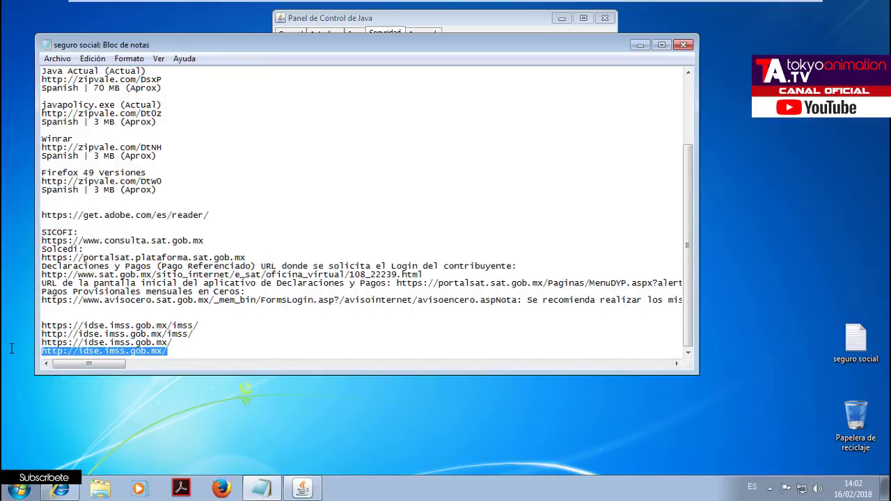
left_click(302, 489)
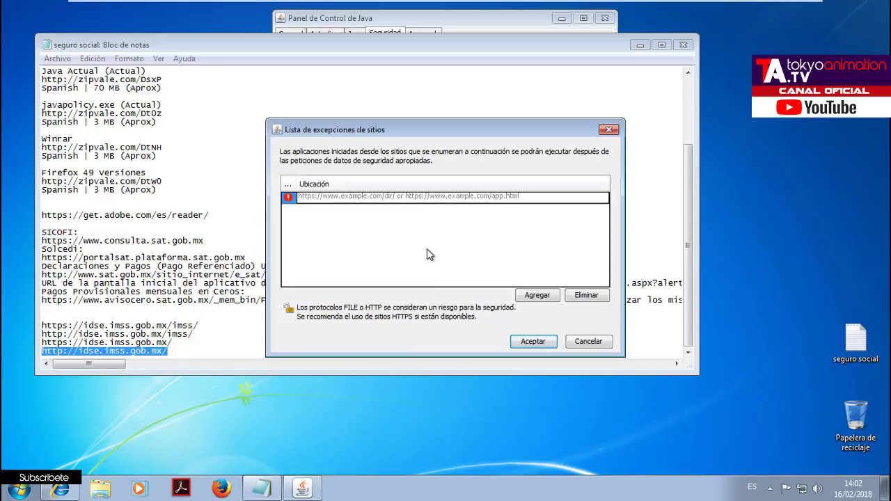
key("ctrl+v")
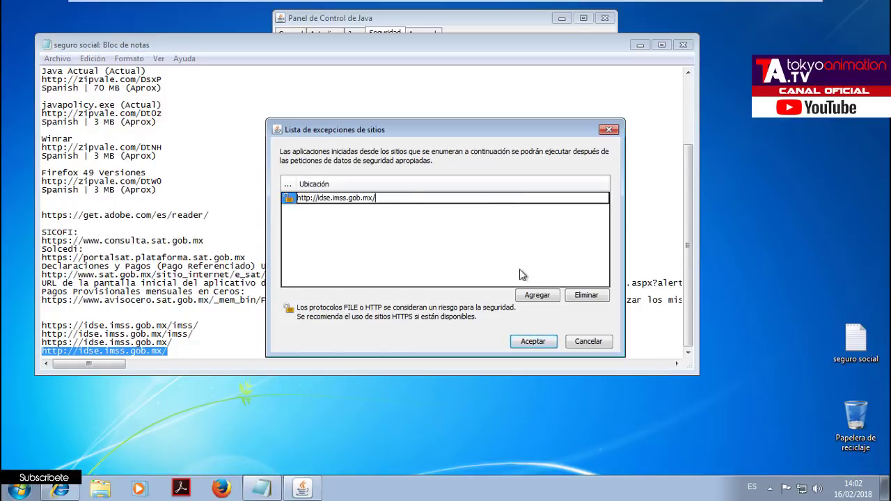
left_click(526, 295)
left_click(521, 312)
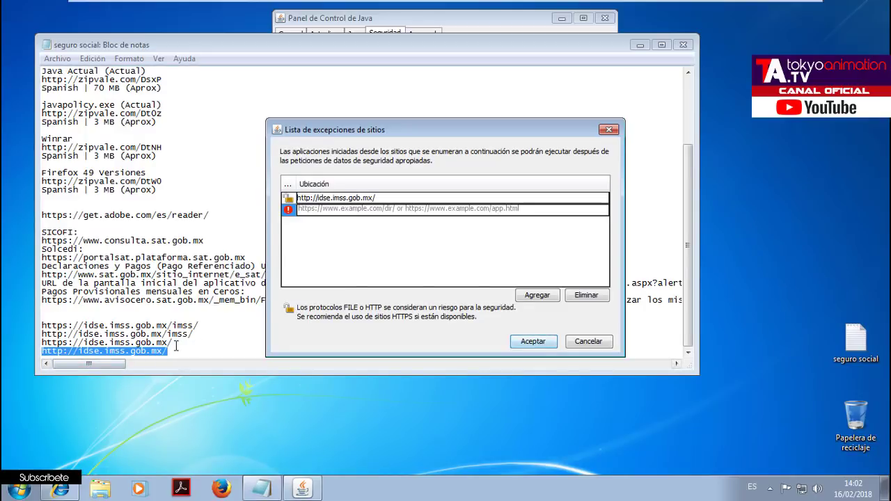
left_click_drag(172, 343, 14, 345)
key("ctrl+c")
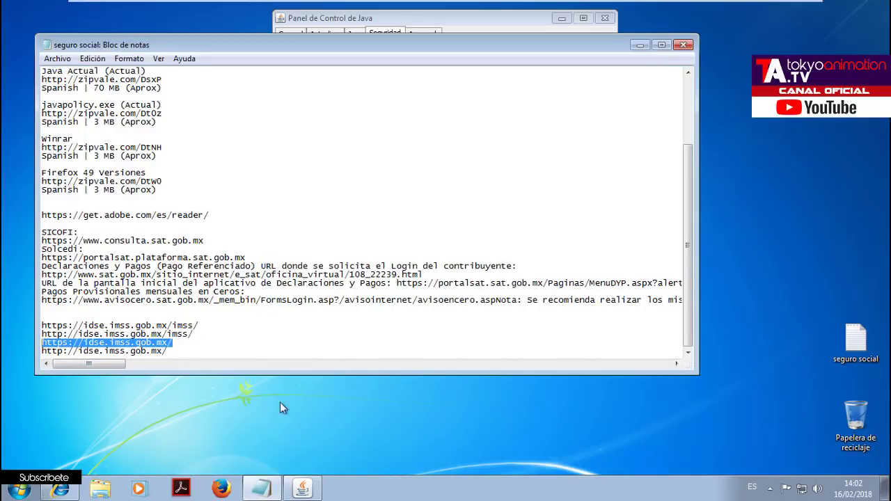
left_click(302, 488)
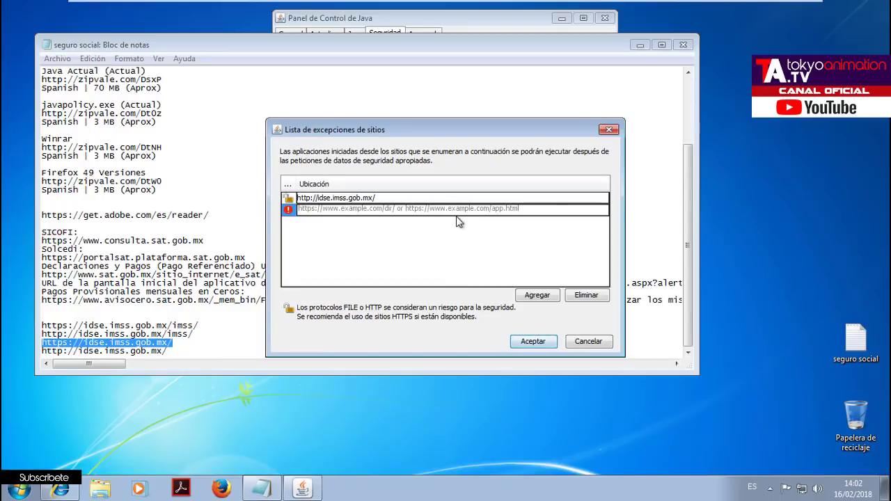
key("ctrl+v")
left_click(536, 295)
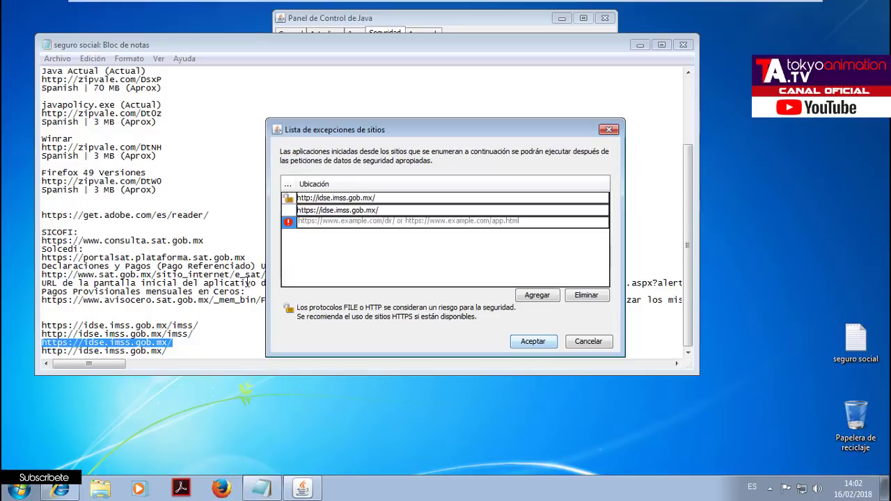
left_click_drag(198, 335, 35, 337)
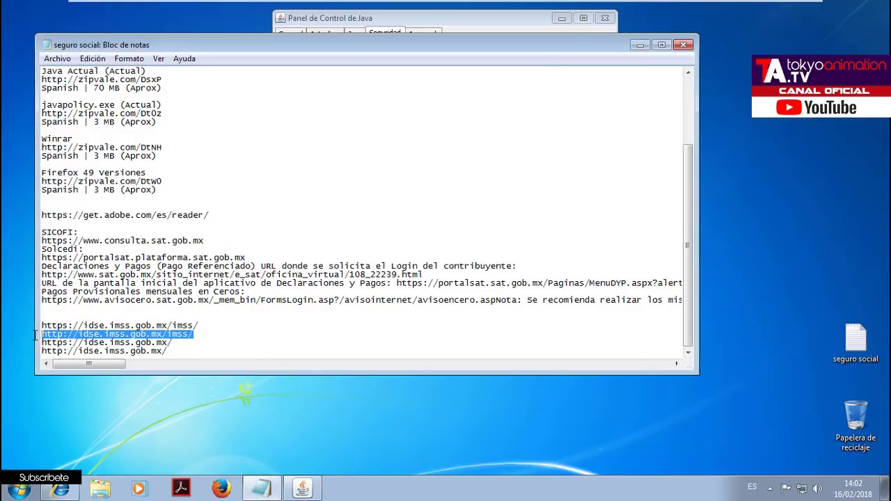
left_click(287, 491)
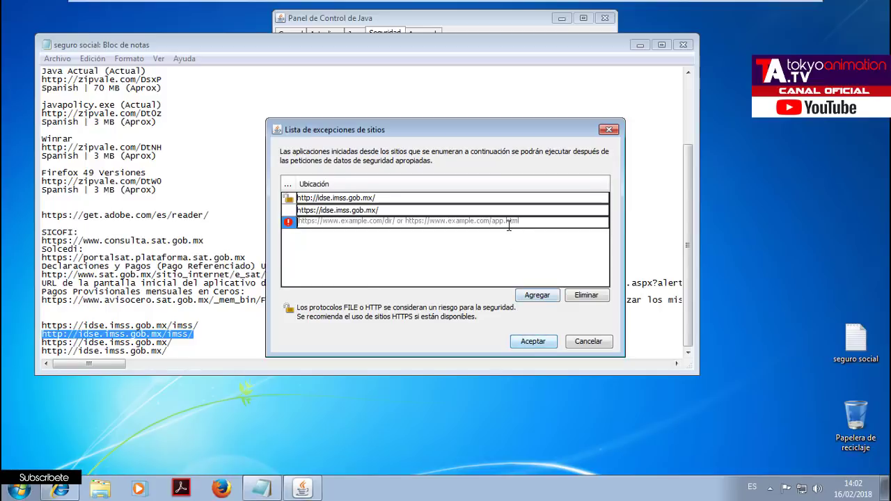
type("http://idse.imss.gob.mx/imss/")
left_click(534, 295)
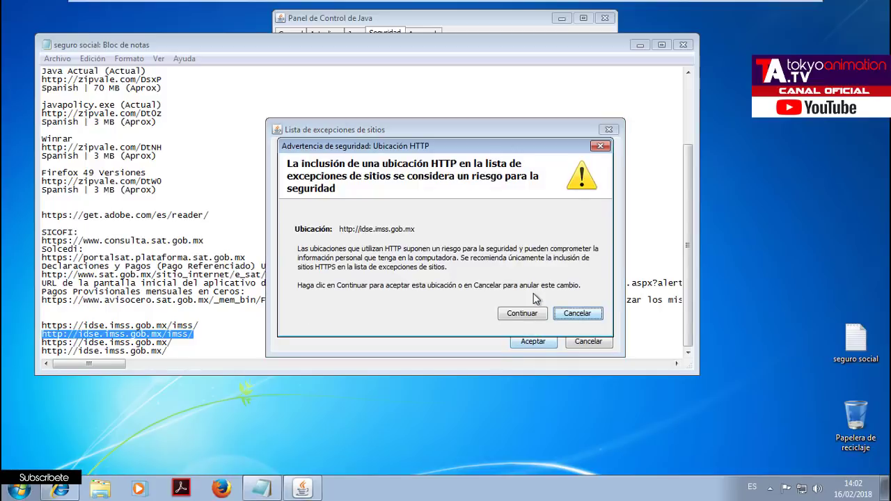
left_click(527, 314)
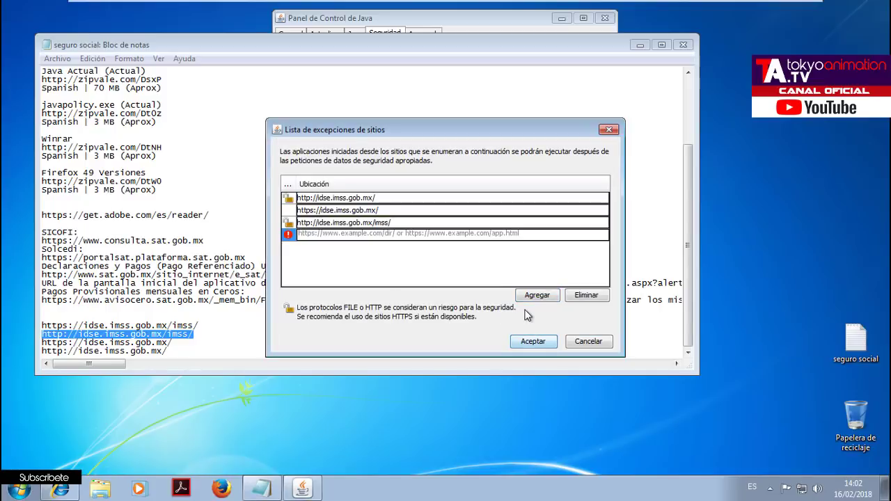
left_click(197, 325)
left_click_drag(197, 325, 16, 325)
key("ctrl+c")
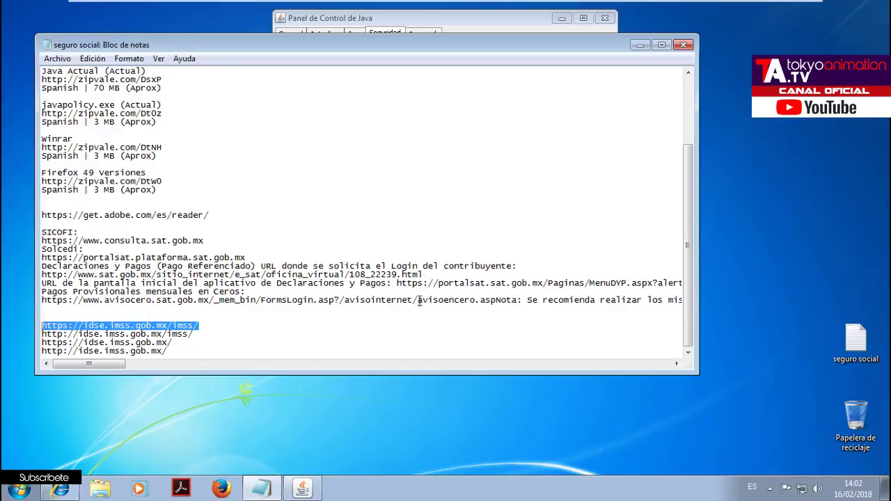
left_click(641, 47)
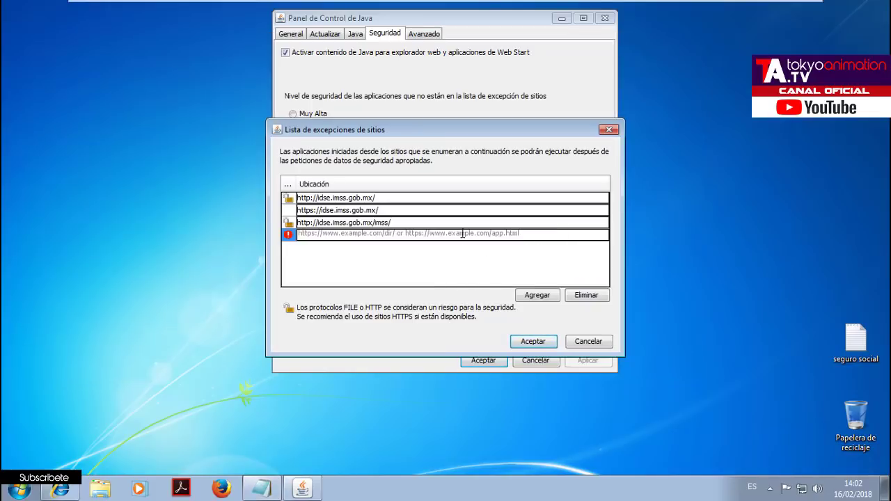
key("ctrl+v")
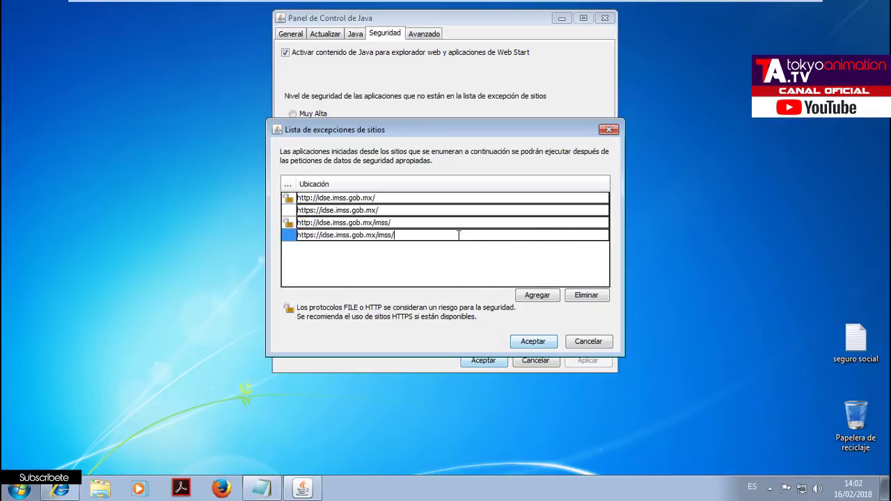
left_click(548, 296)
In the text file, select only the avisocero.sat.gob.mx address under Pagos Provisionales, ending at avisoencero.asp and excluding the attached Nota text.
left_click(261, 489)
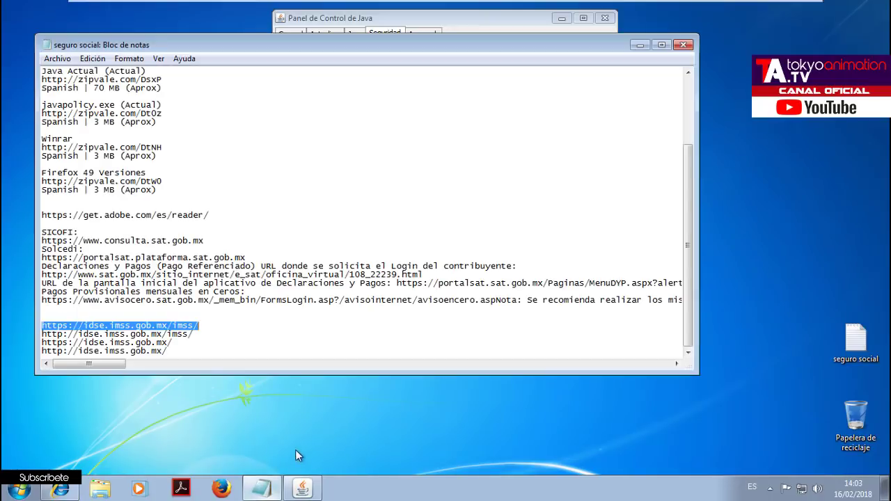
scroll(243, 291, "up", 1)
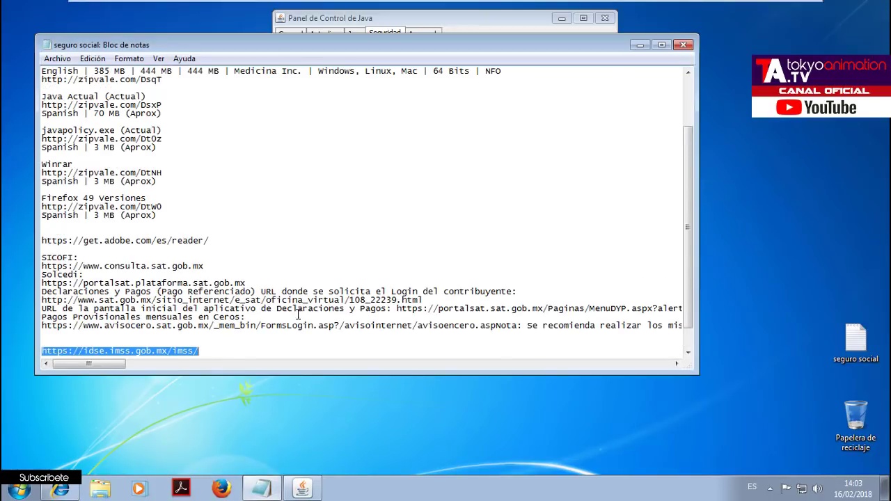
left_click(42, 326)
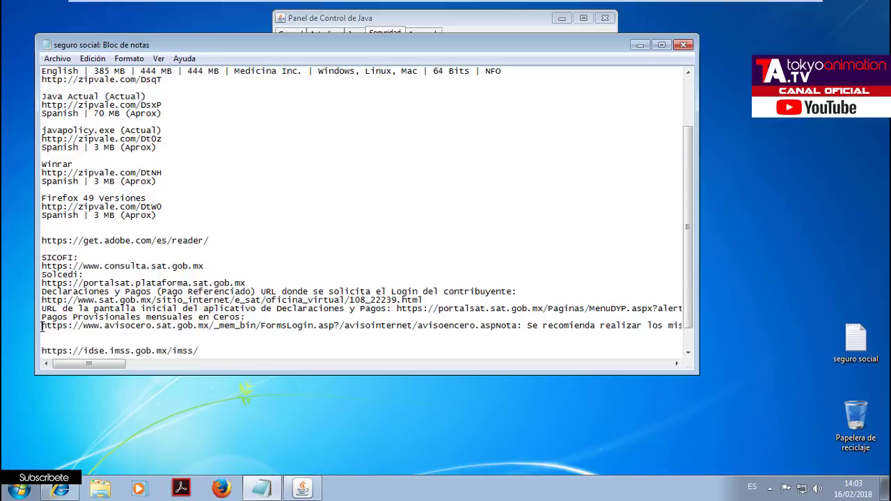
key("shift+End")
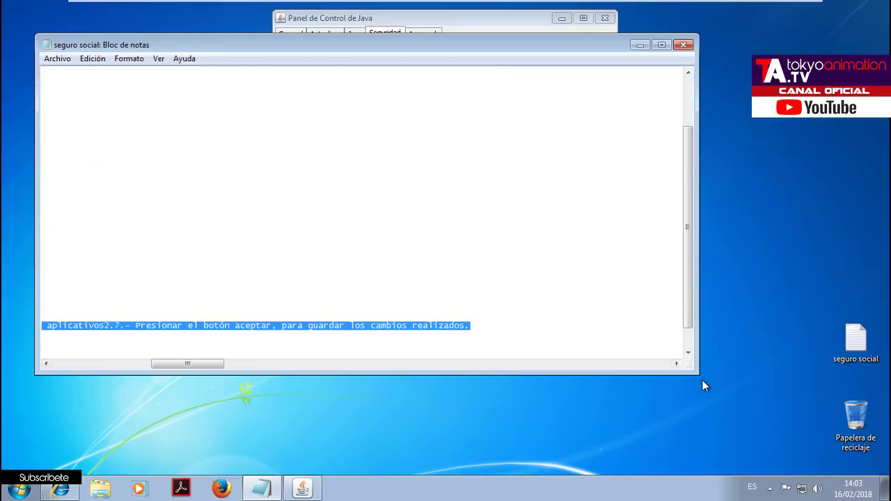
key("ctrl+shift+Left")
key("ctrl+shift+Left")
key("ctrl+shift+Left")
key("ctrl+shift+Left")
key("ctrl+shift+Left")
key("ctrl+shift+Left")
key("ctrl+shift+Left")
key("ctrl+shift+Left")
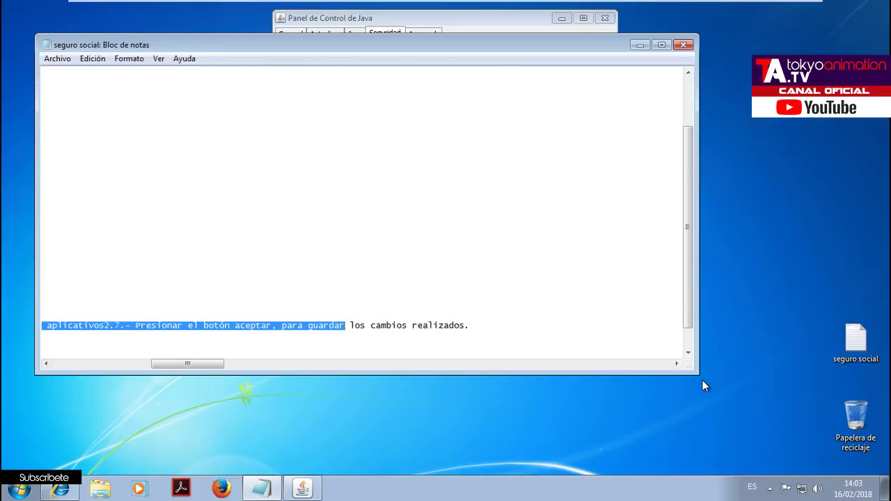
key("ctrl+shift+Left")
key("ctrl+shift+Left")
key("ctrl+shift+Left")
key("ctrl+shift+Left")
key("ctrl+shift+Left")
key("ctrl+shift+Left")
key("ctrl+shift+Left")
key("ctrl+shift+Left")
key("ctrl+shift+Left")
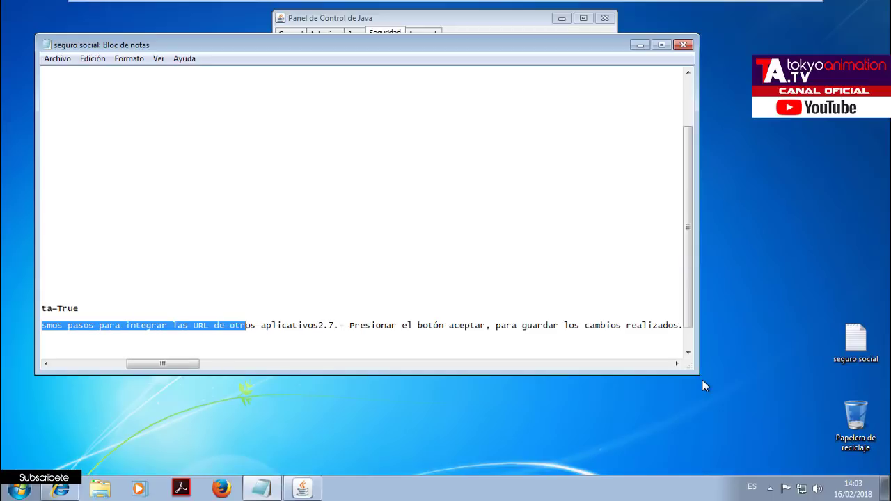
key("ctrl+shift+Left")
key("ctrl+shift+Left")
key("ctrl+shift+Left")
key("ctrl+shift+Left")
key("ctrl+shift+Left")
key("ctrl+shift+Left")
key("ctrl+shift+Left")
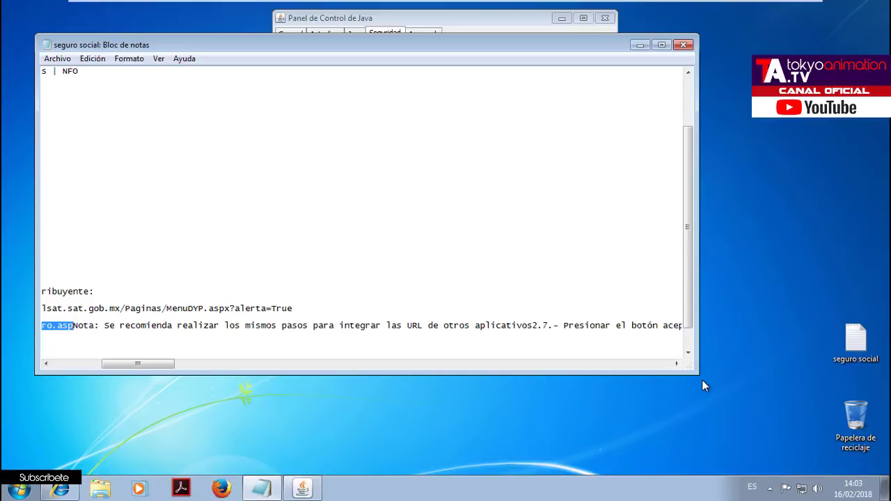
left_click(640, 45)
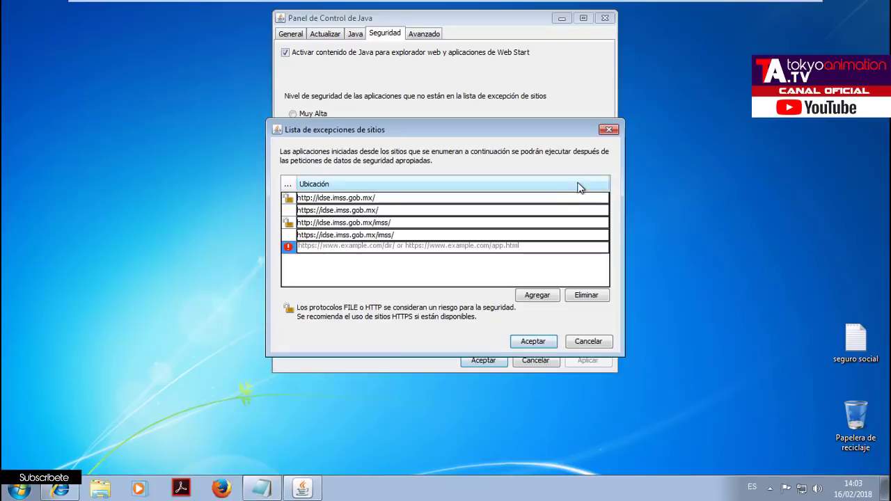
type("https://www.avisocero.sat.gob.mx/_mem_bin/FormsLogin.asp?/avisointernet/avisoencero.asp")
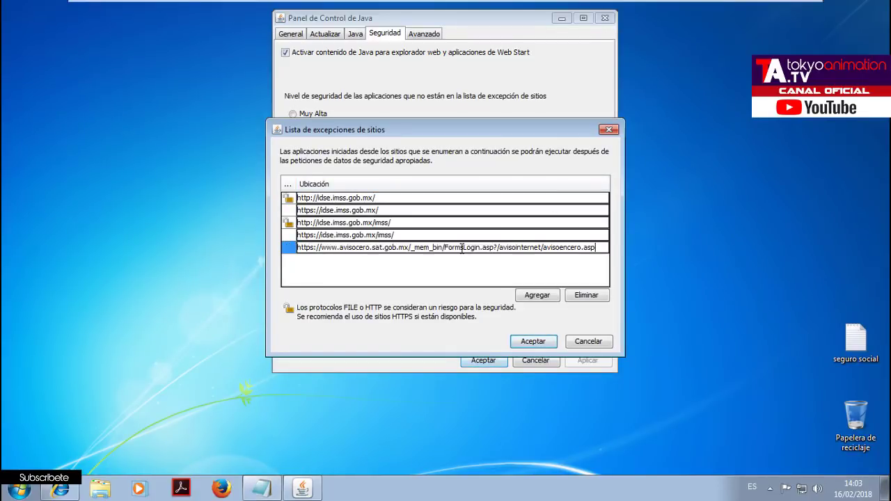
left_click(537, 295)
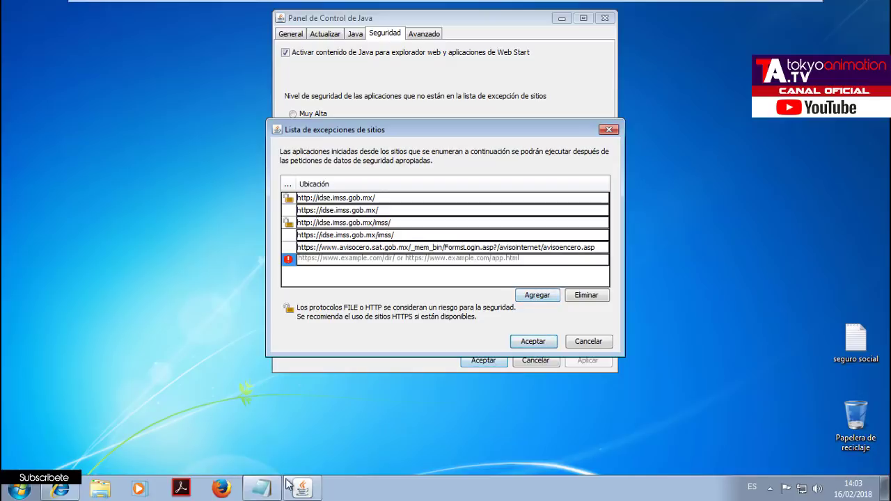
Copy only the portalsat.sat.gob.mx address from the Declaraciones y Pagos line in the text file, leaving out the preceding description.
left_click(262, 488)
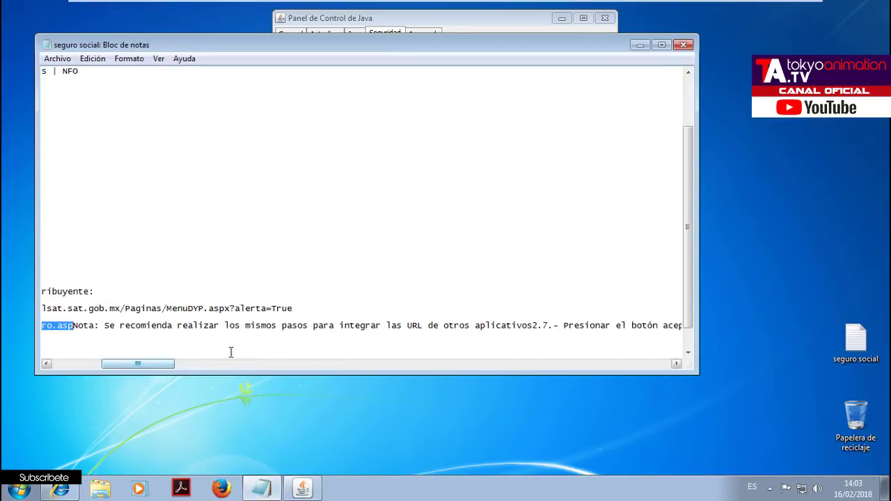
left_click(302, 308)
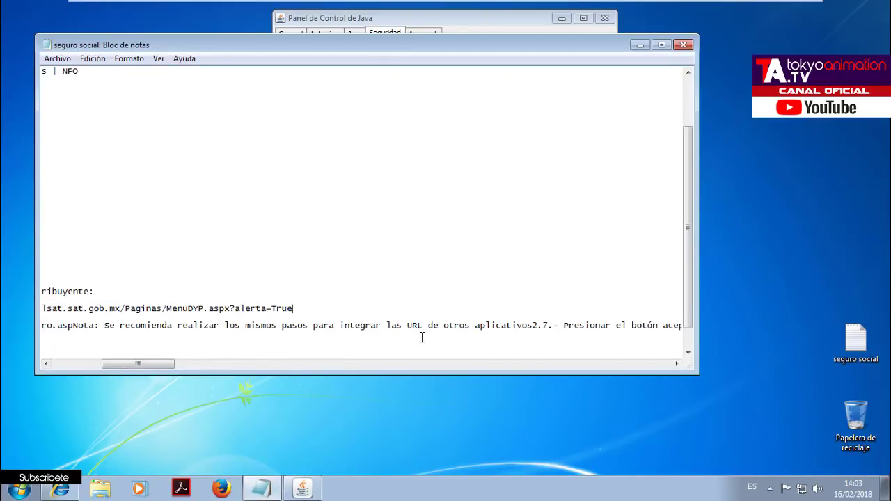
key("shift+Home")
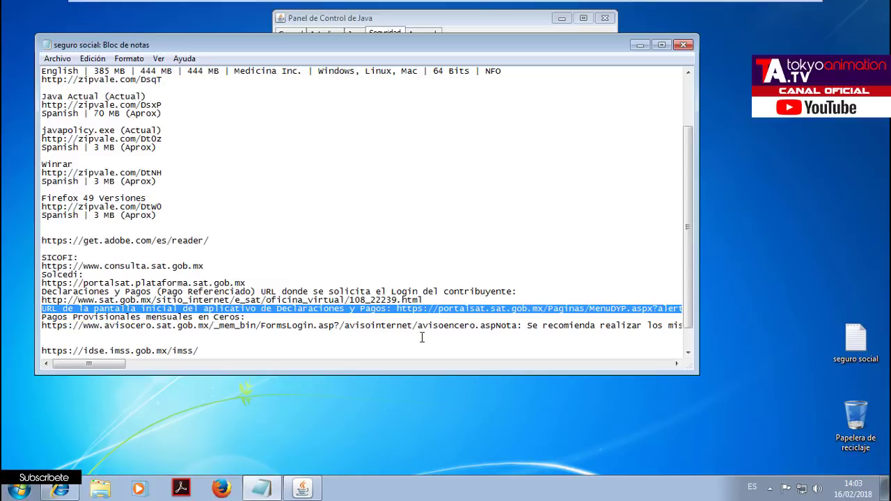
key("shift+Right")
key("shift+Right")
key("shift+Right")
key("shift+Right")
key("shift+Right")
key("shift+Right")
key("shift+Right")
key("shift+Right")
key("shift+Right")
key("shift+Right")
key("shift+Right")
key("shift+Right")
key("shift+Right")
key("shift+Right")
key("shift+Right")
key("shift+Right")
key("shift+Right")
key("shift+Right")
key("shift+Right")
key("shift+Right")
key("ctrl+c")
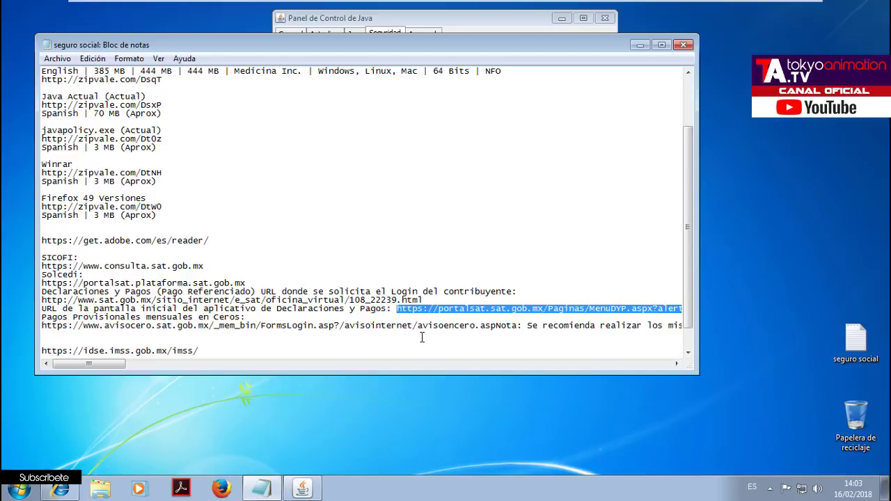
left_click(640, 45)
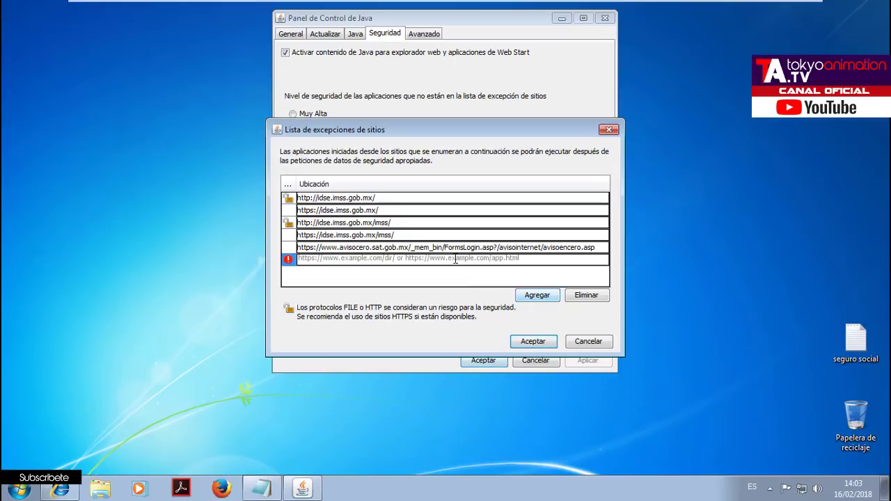
key("ctrl+v")
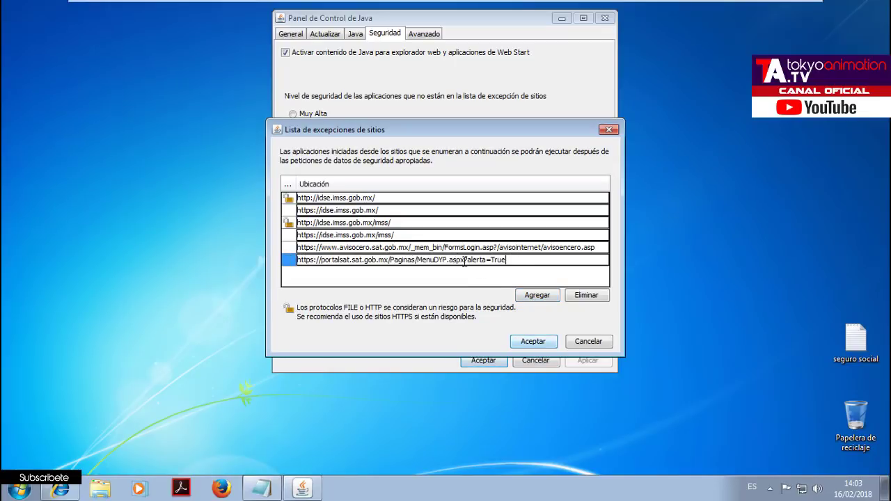
left_click(536, 295)
In the text file, move the portalsat.sat.gob.mx address and the Nota text after avisoencero.asp onto their own lines.
left_click(262, 489)
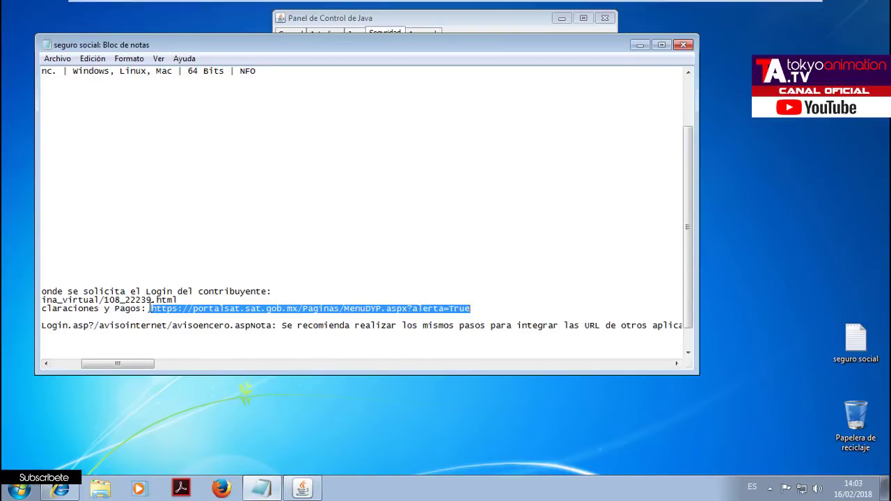
left_click(149, 308)
key("Return")
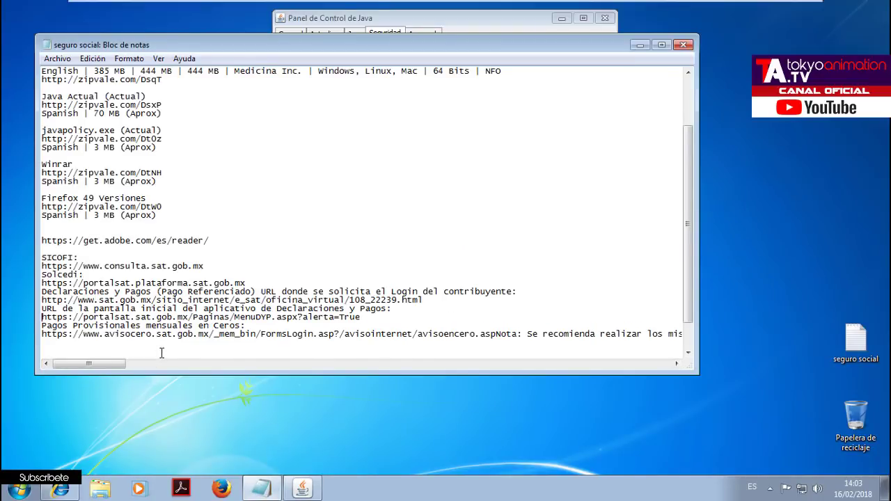
left_click_drag(109, 365, 149, 371)
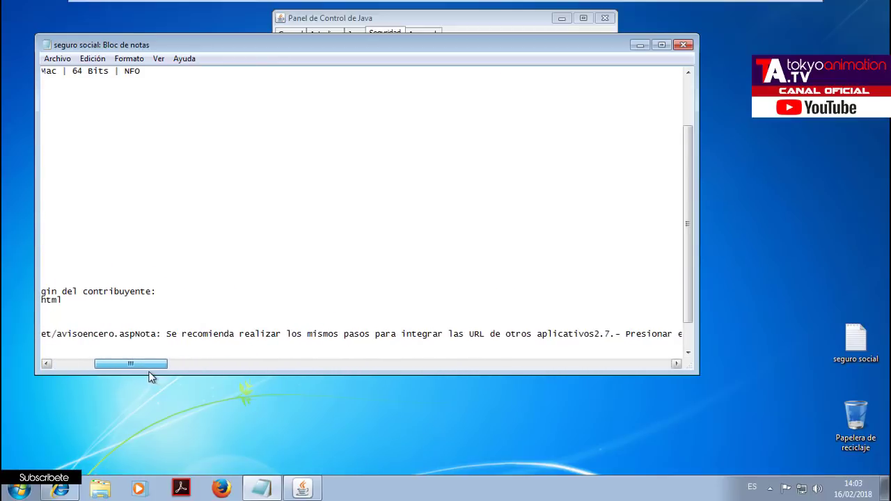
left_click(136, 335)
key("Return")
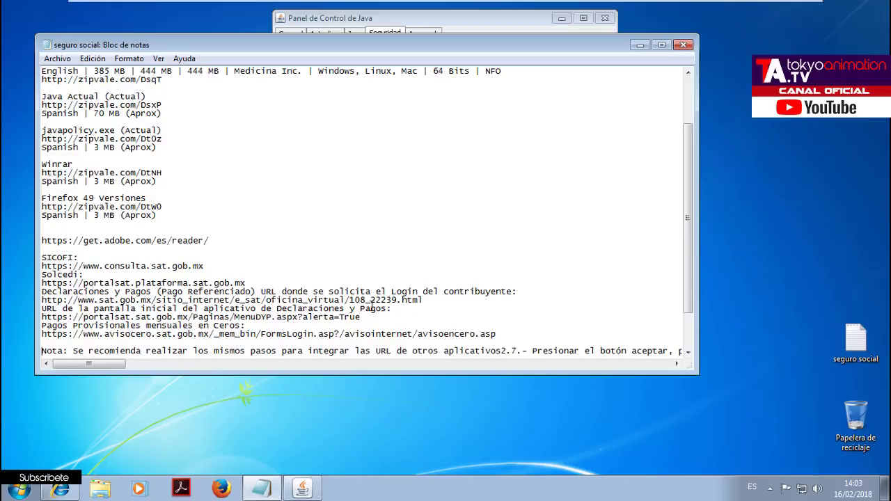
left_click_drag(425, 301, 47, 301)
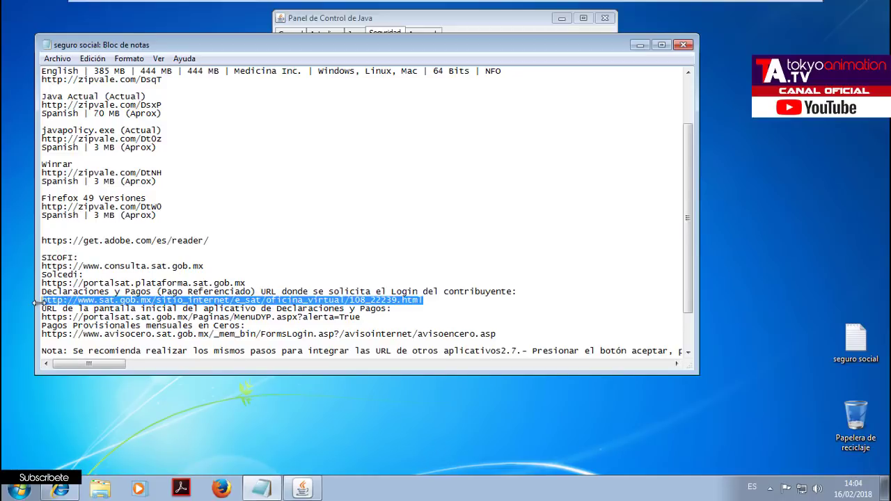
left_click(302, 489)
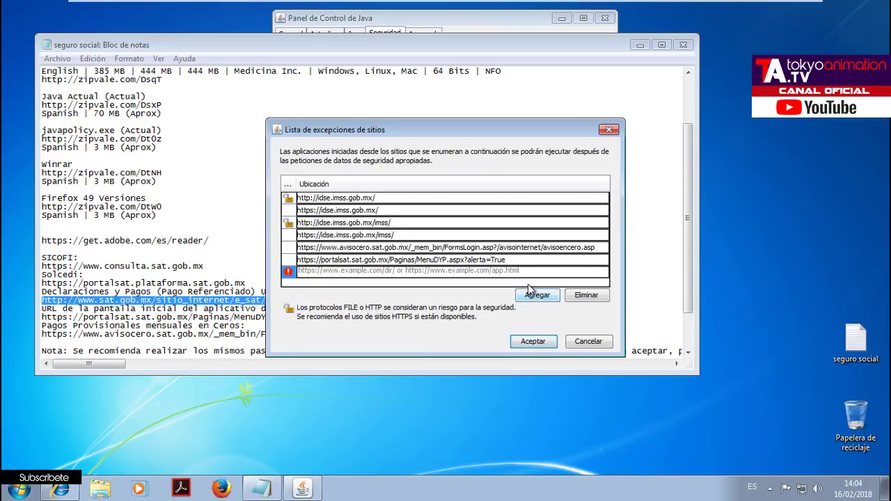
type("http://www.sat.gob.mx/sitio_internet/e_sat/oficina_virtual/108_22239.html")
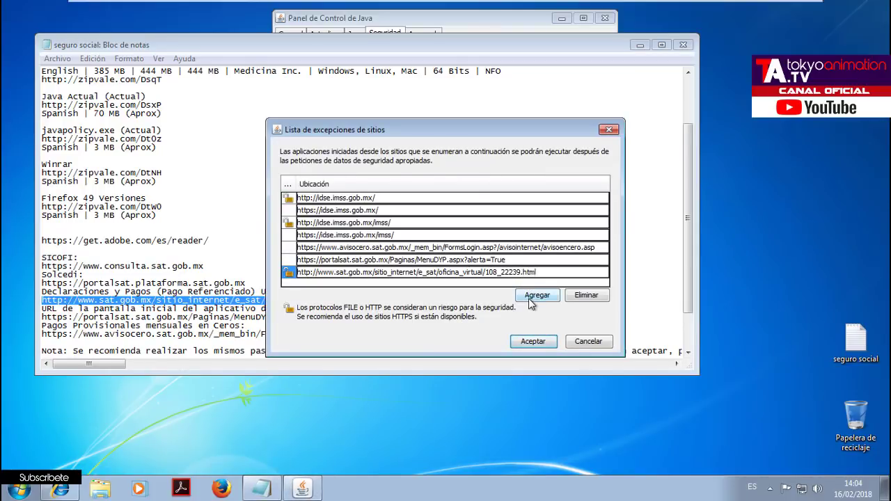
left_click(529, 298)
left_click(522, 317)
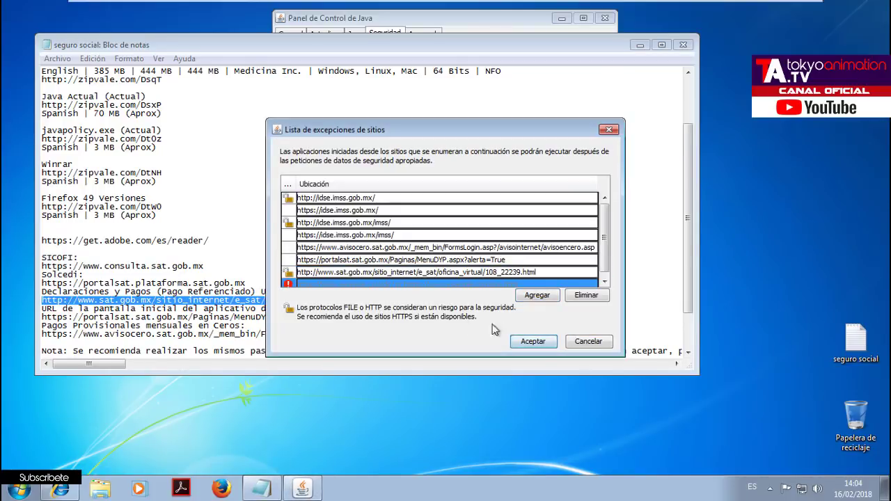
left_click(137, 285)
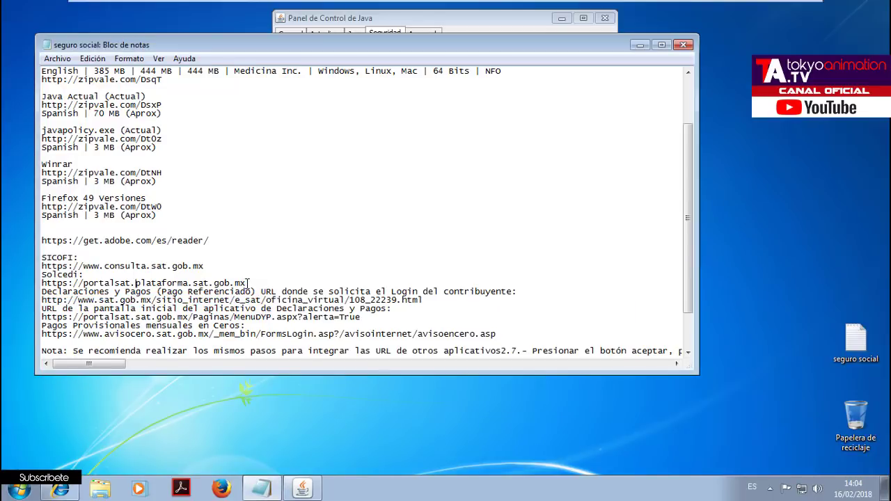
left_click_drag(248, 282, 3, 281)
key("ctrl+c")
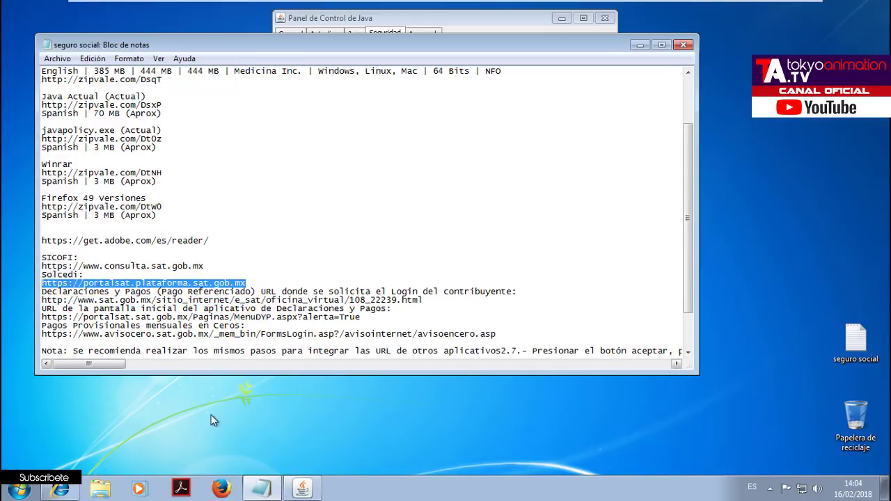
left_click(302, 488)
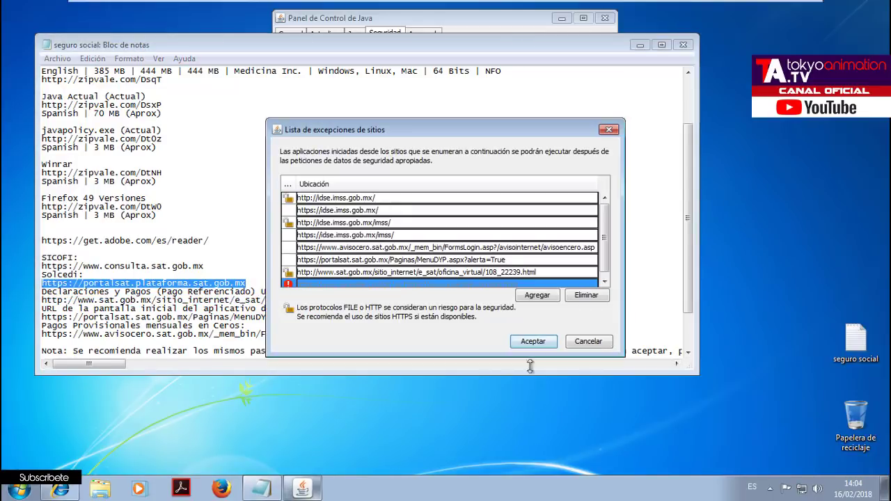
left_click(521, 296)
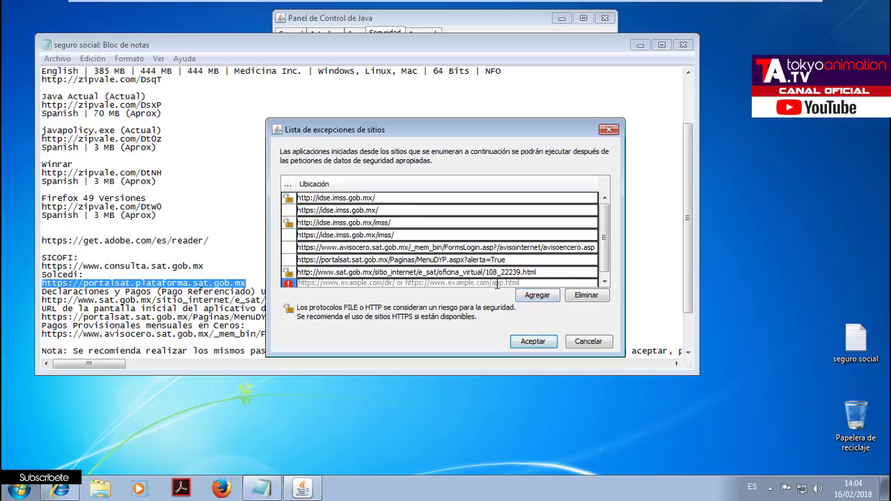
key("ctrl+v")
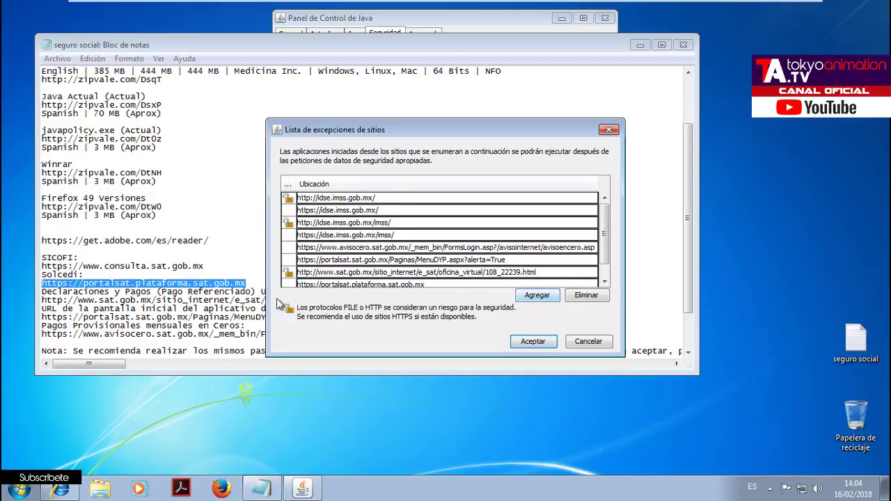
left_click(209, 266)
left_click_drag(209, 266, 43, 265)
key("ctrl+c")
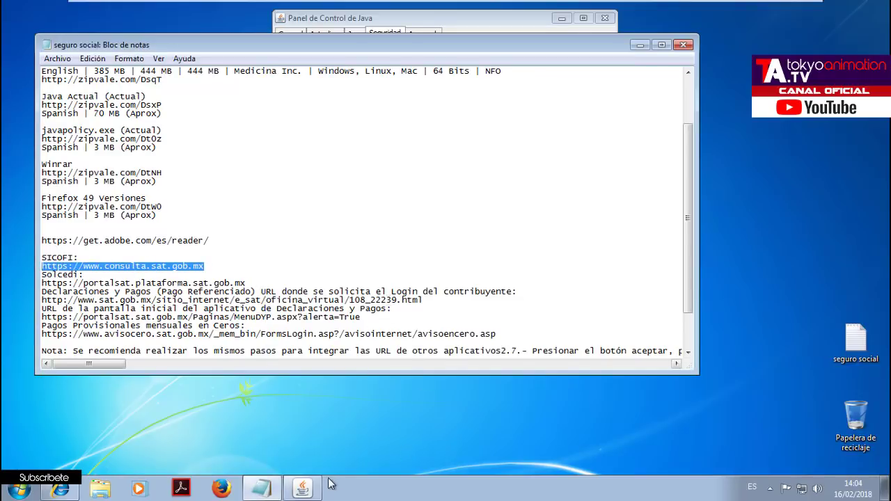
left_click(303, 489)
left_click(533, 295)
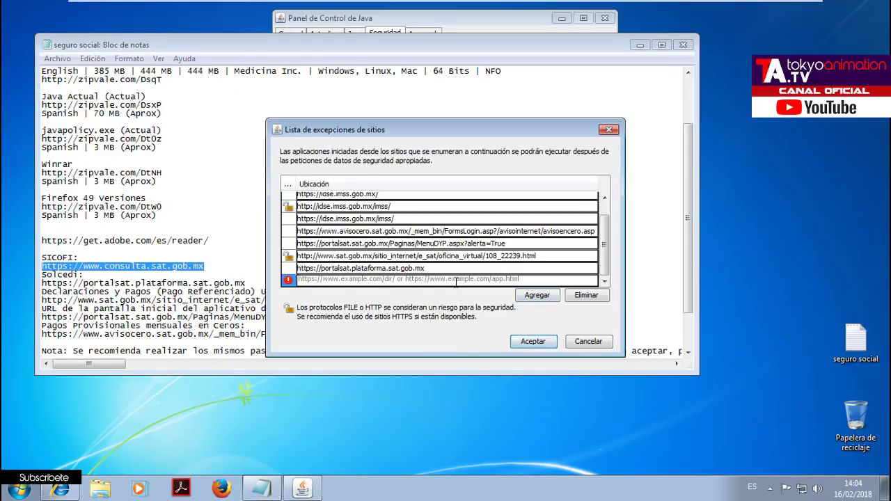
key("ctrl+v")
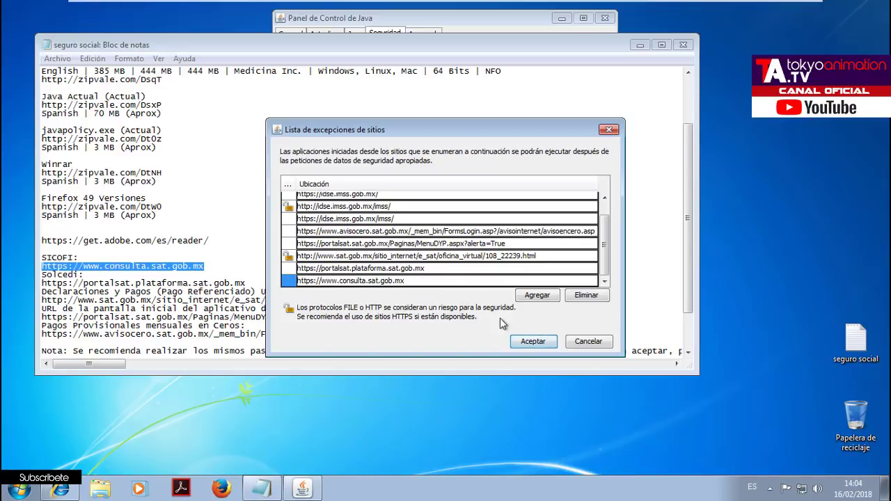
left_click(538, 299)
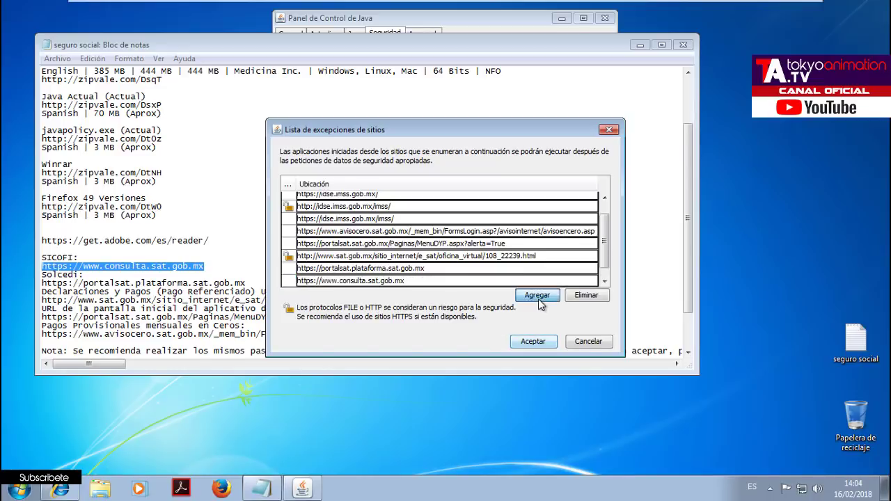
left_click(533, 341)
left_click(480, 360)
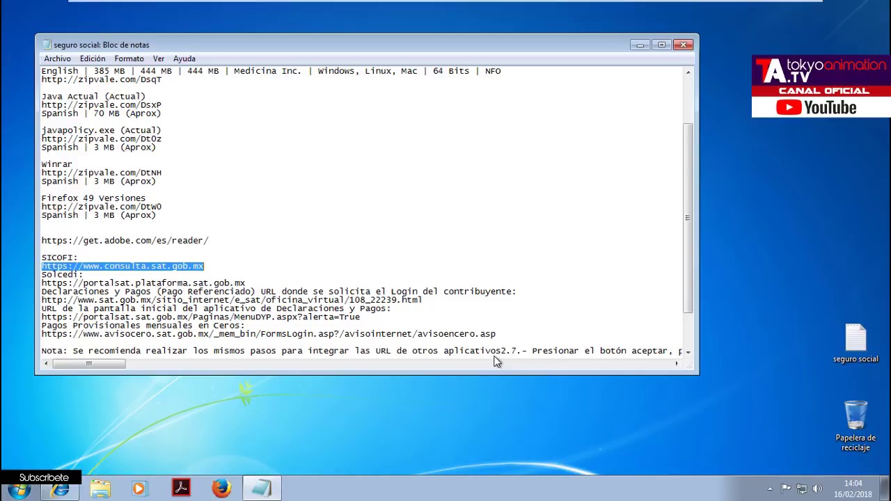
Close the seguro social text file with its changes saved and move it from the desktop to the Descargas folder.
left_click(683, 45)
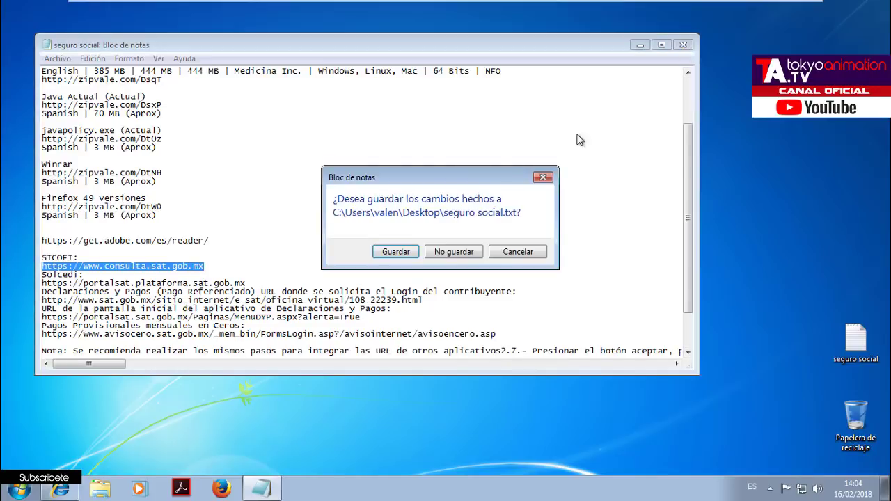
key("Return")
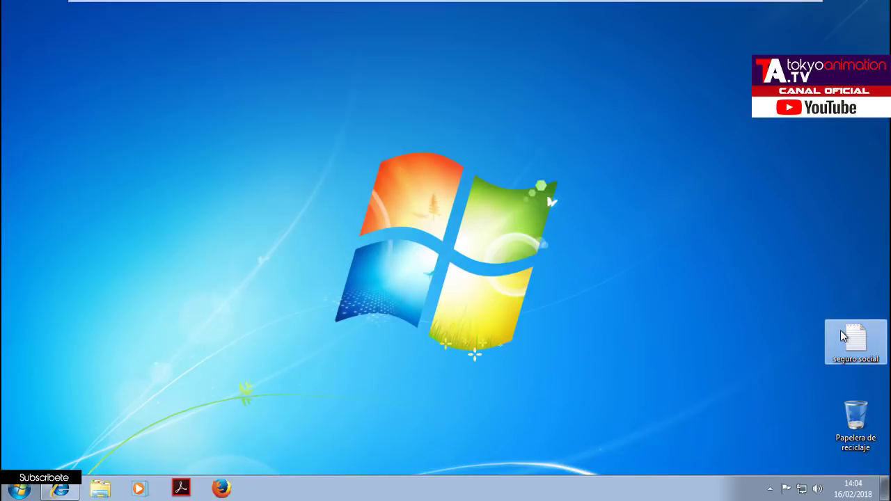
left_click(832, 329)
key("super+e")
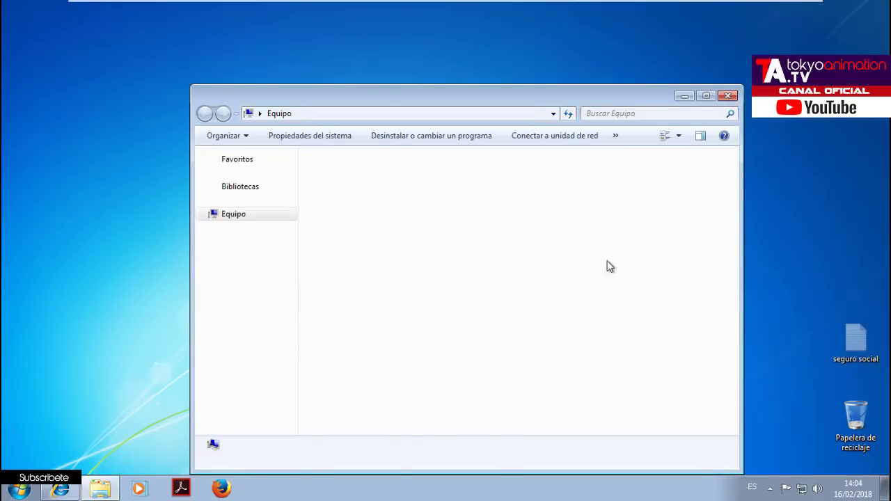
left_click(268, 246)
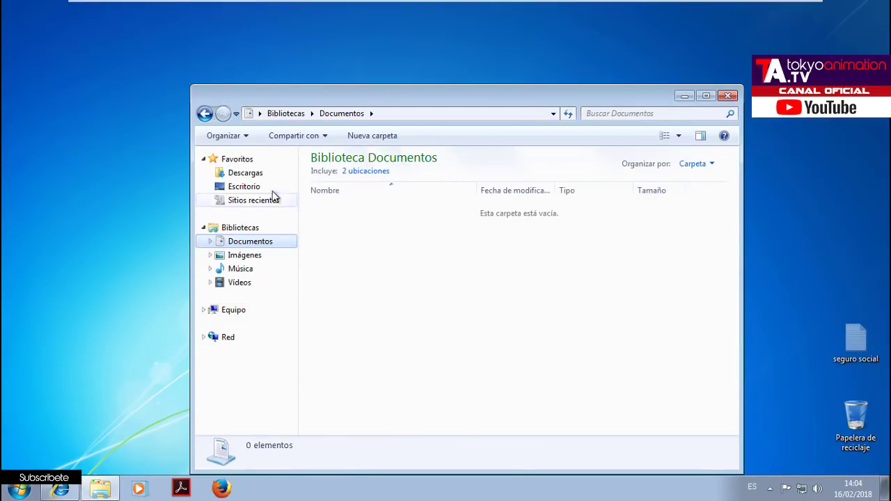
left_click(245, 172)
right_click(371, 237)
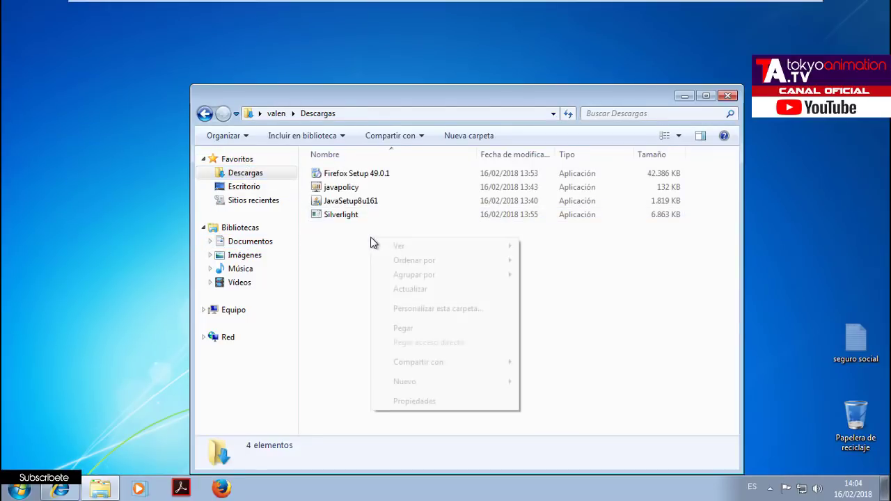
left_click(409, 335)
Create a folder named "Seguro social, IMSS & SAT" inside Descargas.
right_click(359, 273)
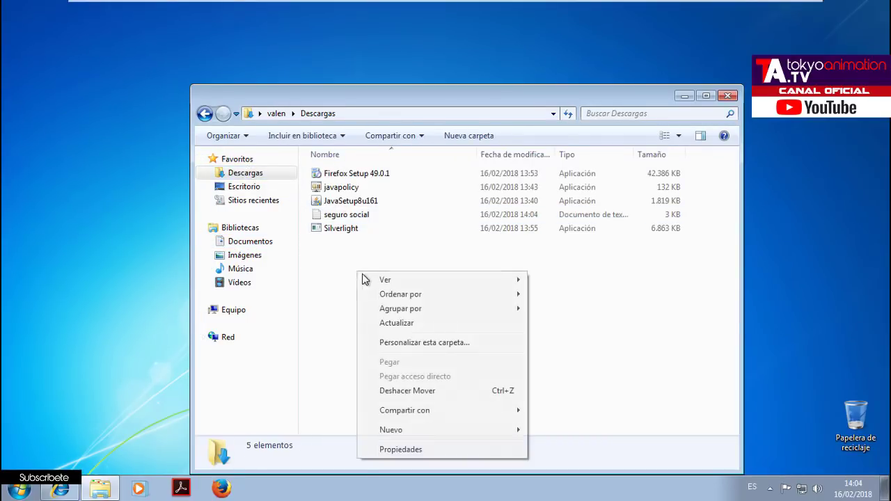
mouse_move(410, 432)
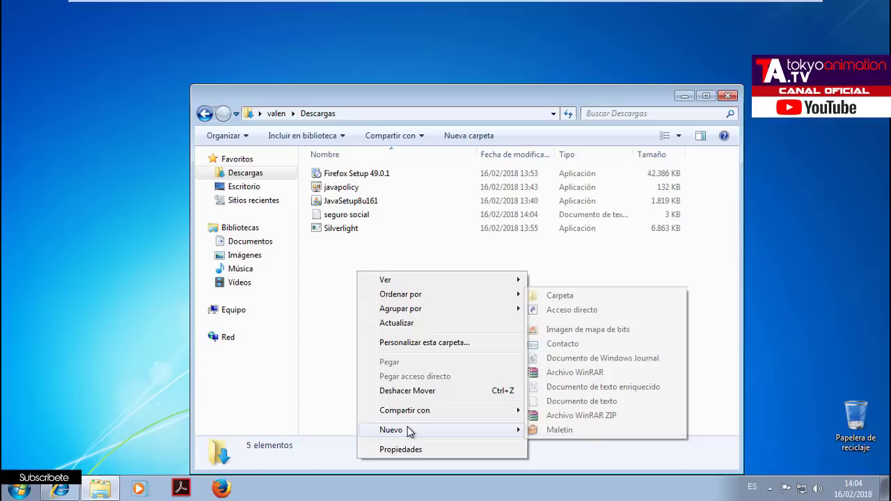
left_click(632, 299)
type("S")
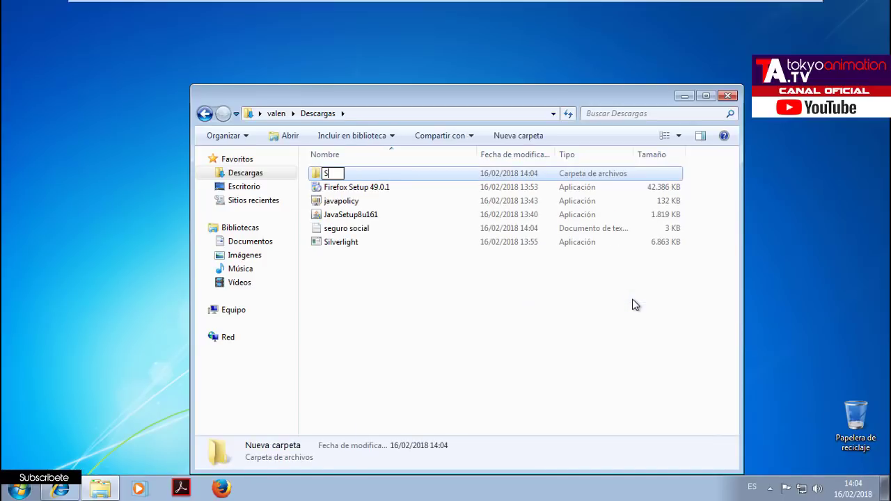
type("eguro social,")
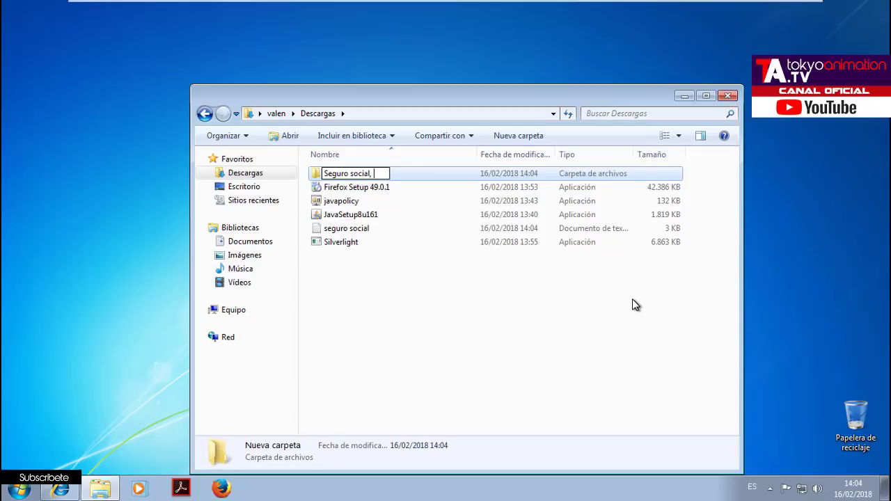
type(" IMSS &")
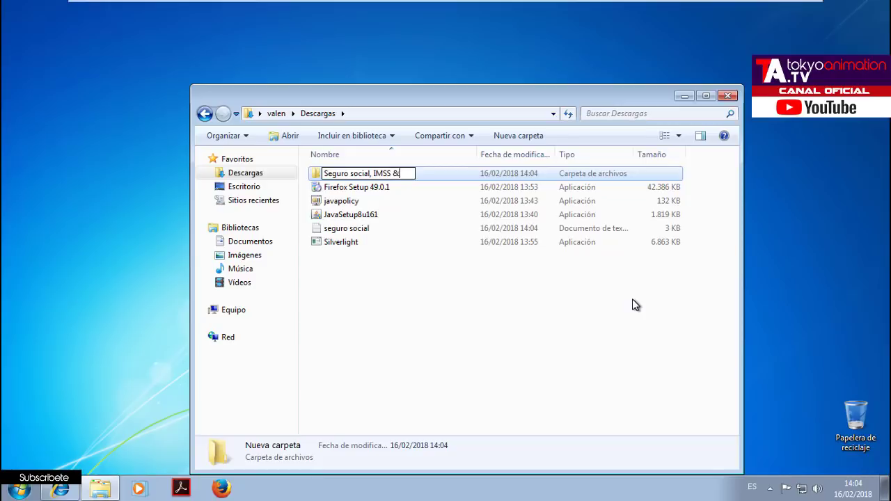
type(" SAT")
key("Return")
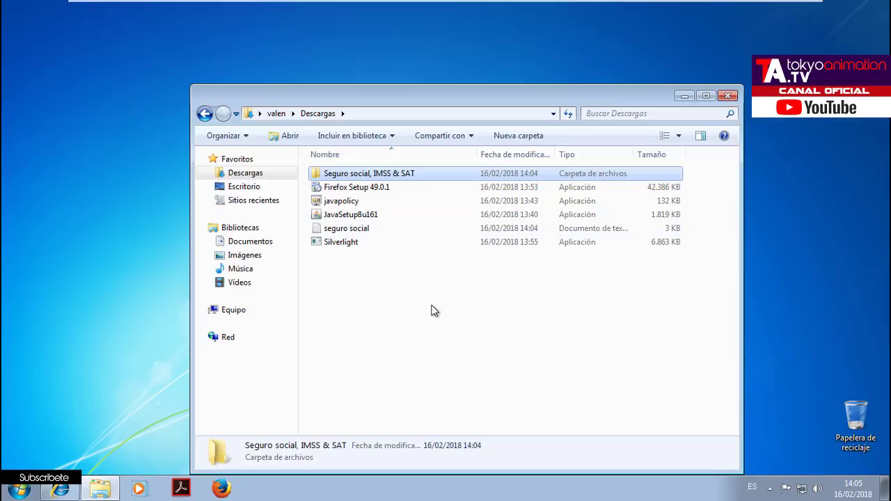
Move the four installers and the seguro social file into the "Seguro social, IMSS & SAT" folder and close the file window.
left_click_drag(426, 311, 323, 172)
double_click(325, 188)
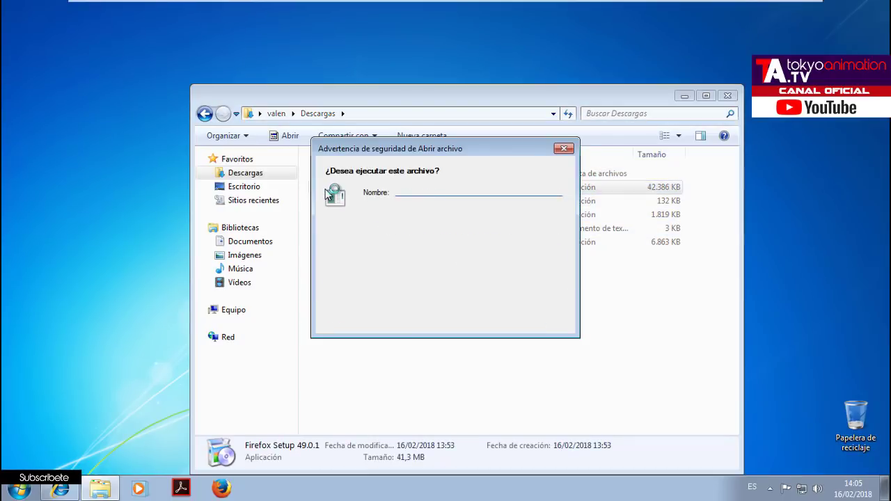
left_click(546, 256)
left_click_drag(516, 290, 355, 179)
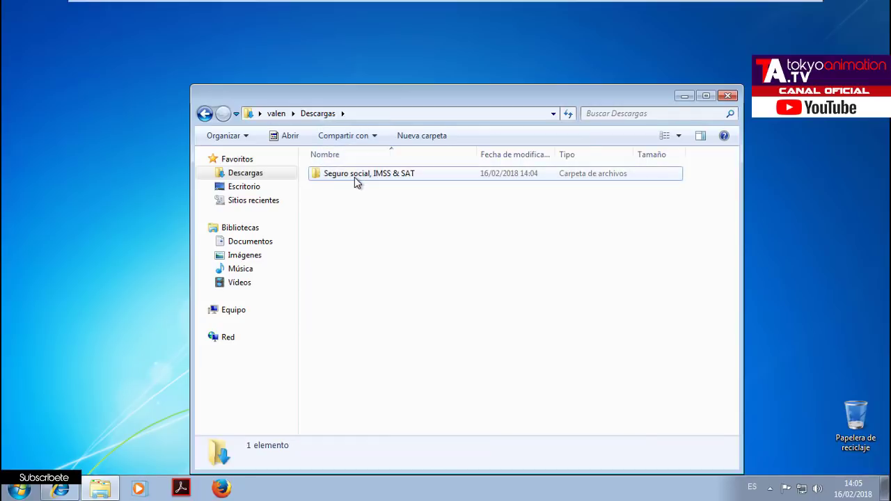
left_click(731, 97)
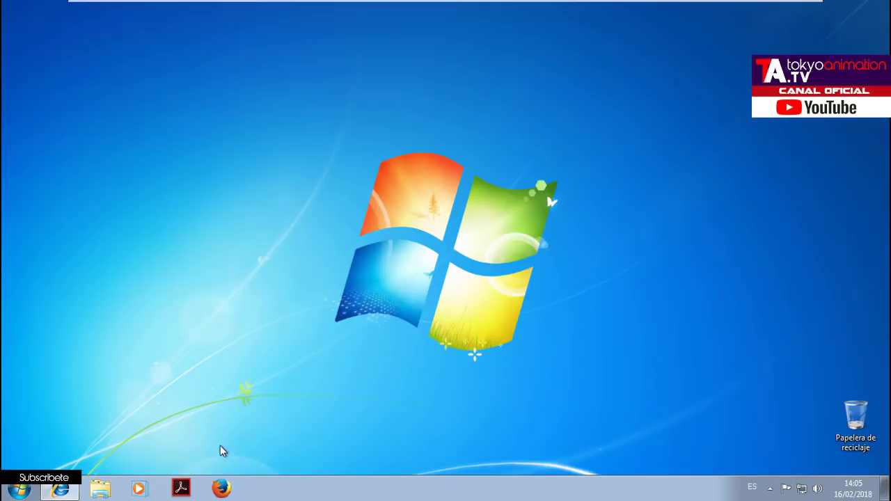
left_click(60, 489)
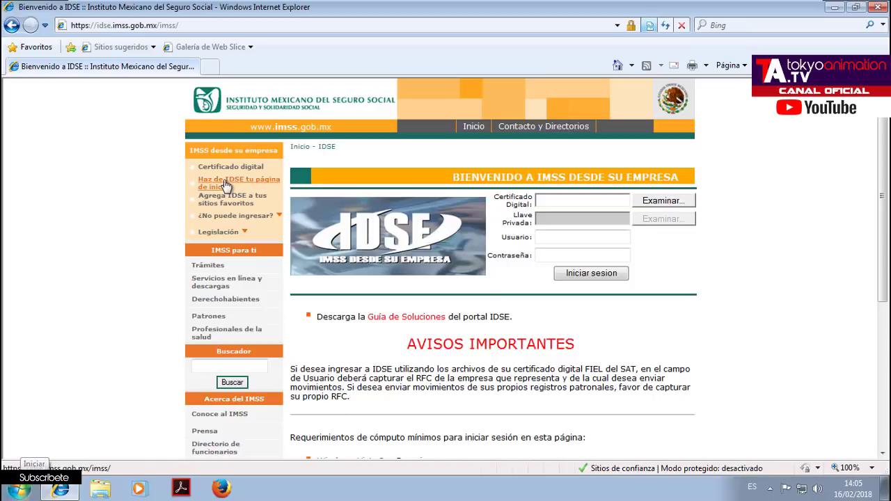
left_click(218, 30)
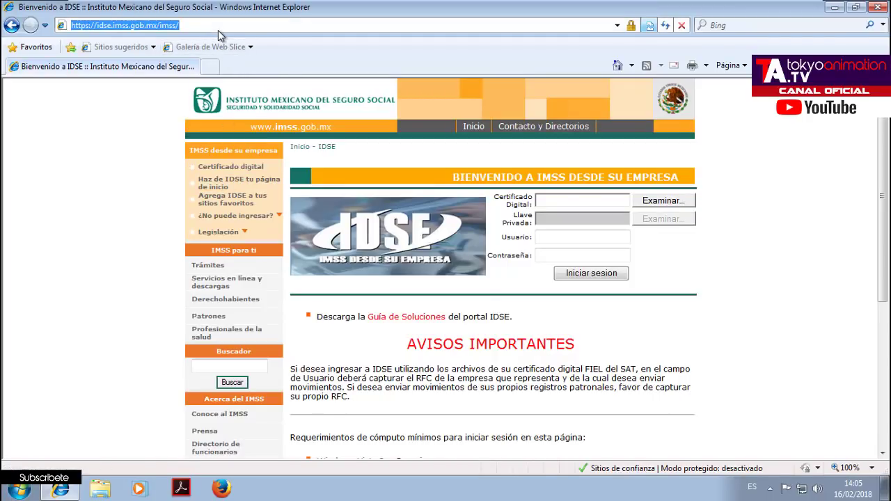
key("Return")
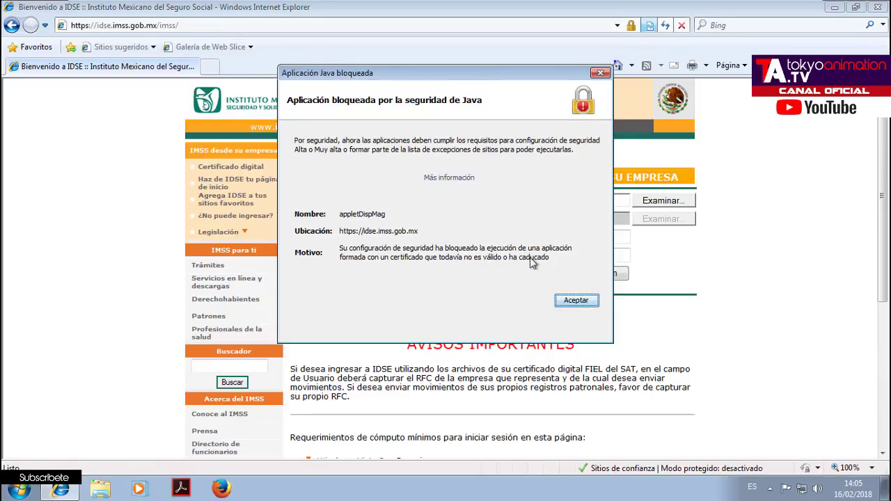
Open the seguro social text file from the "Seguro social, IMSS & SAT" folder in Descargas.
left_click(97, 489)
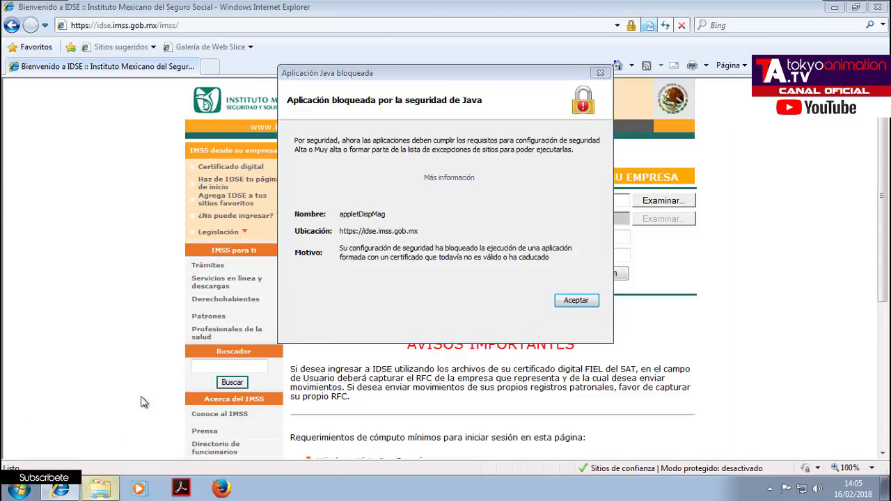
left_click_drag(265, 98, 82, 322)
left_click(65, 399)
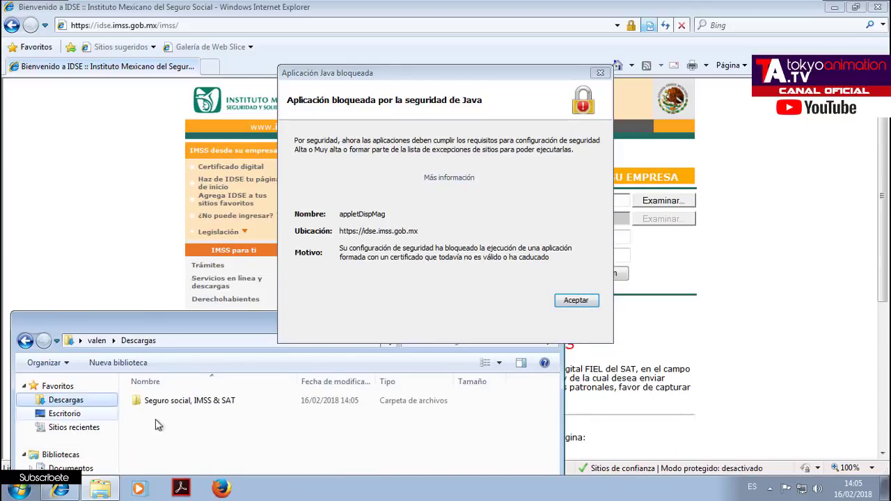
left_click_drag(230, 320, 259, 202)
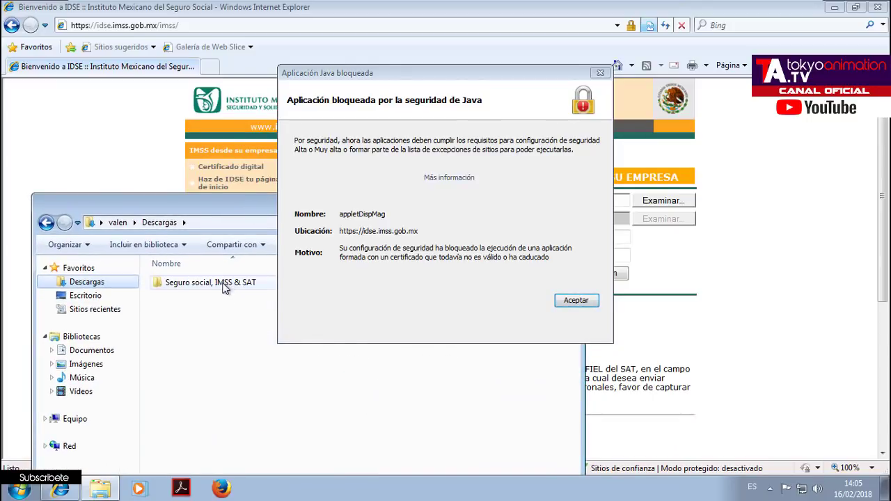
double_click(222, 281)
double_click(198, 324)
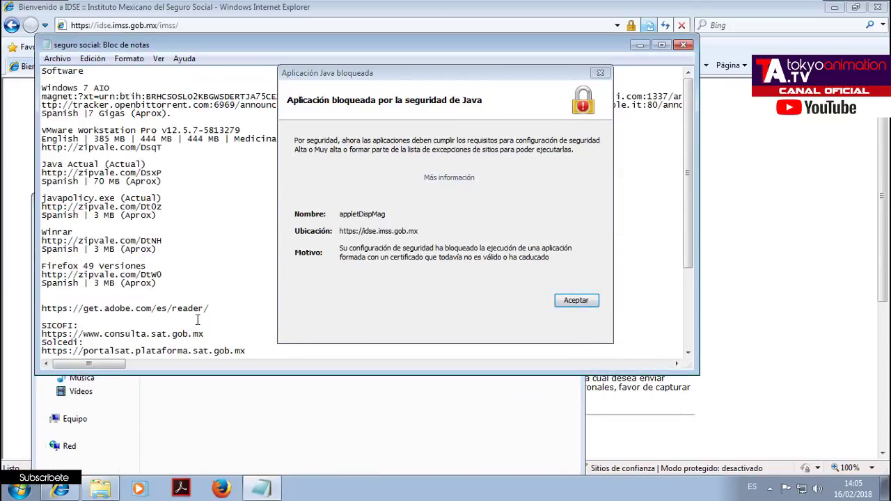
scroll(188, 314, "down", 5)
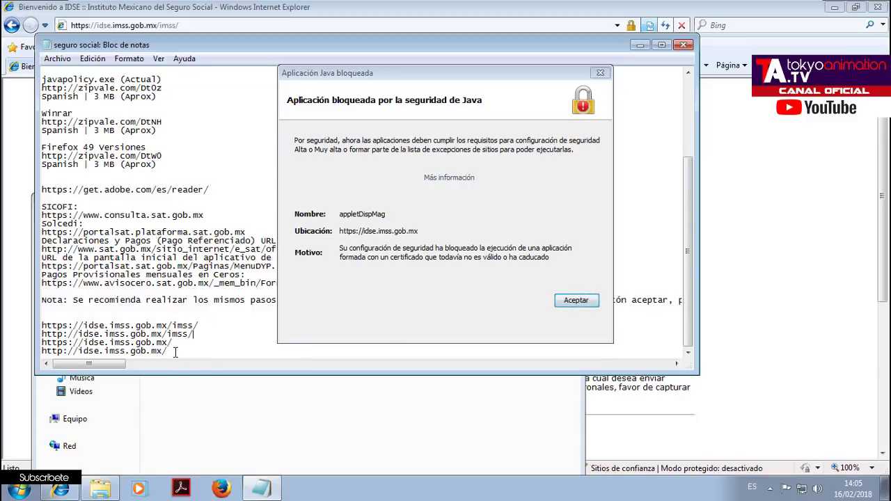
left_click_drag(175, 351, 28, 344)
key("ctrl+c")
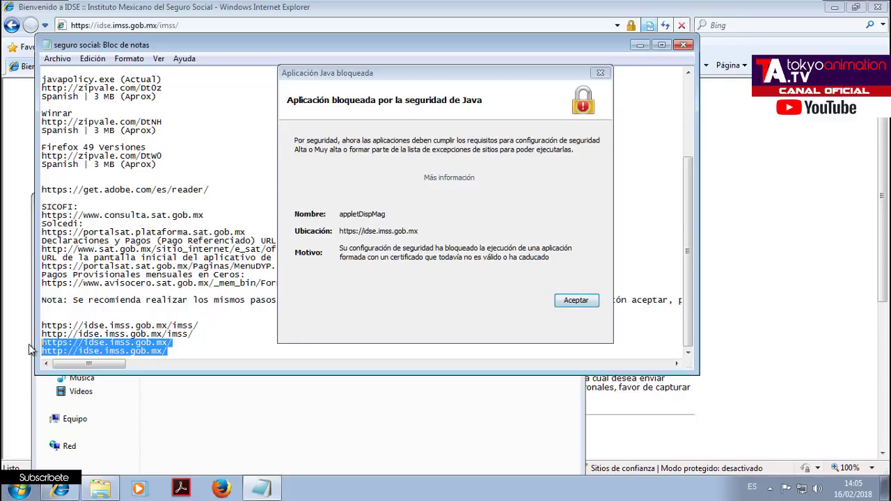
left_click(198, 352)
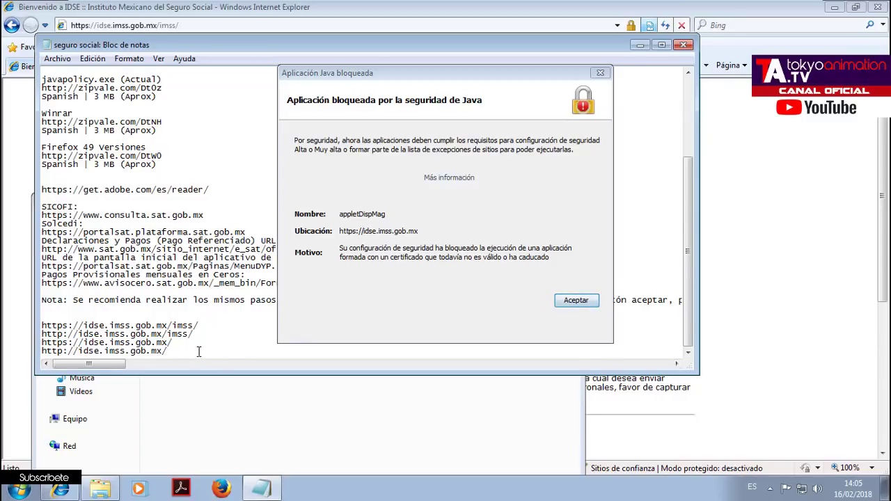
key("Return")
key("ctrl+v")
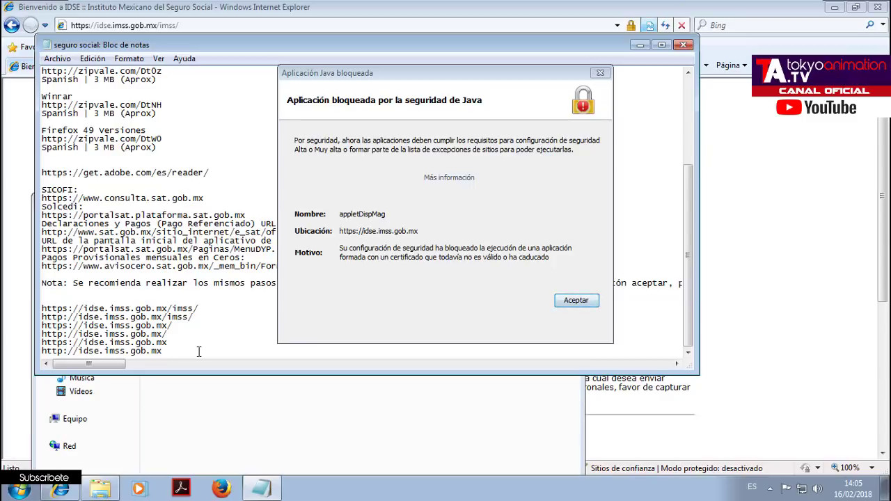
Open the Windows Control Panel and dismiss the blocked Java application notices over the IDSE page.
left_click(19, 489)
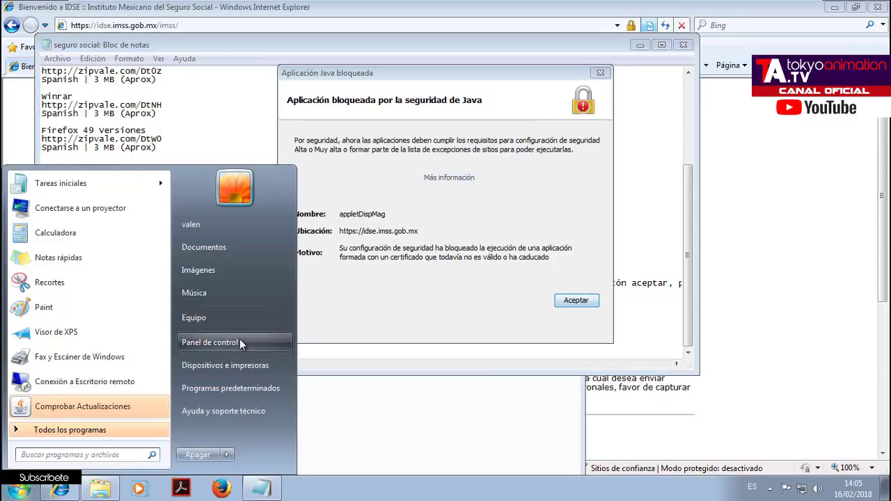
left_click(239, 343)
left_click_drag(261, 104, 244, 202)
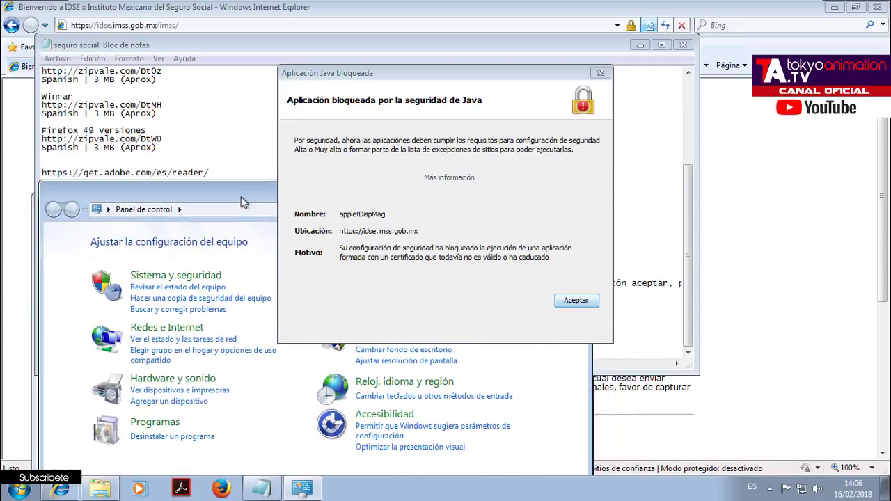
left_click(579, 300)
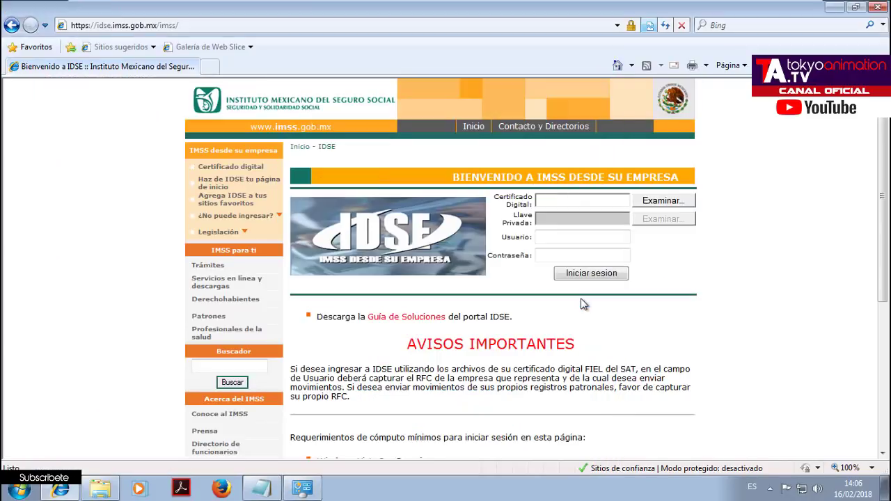
left_click(583, 304)
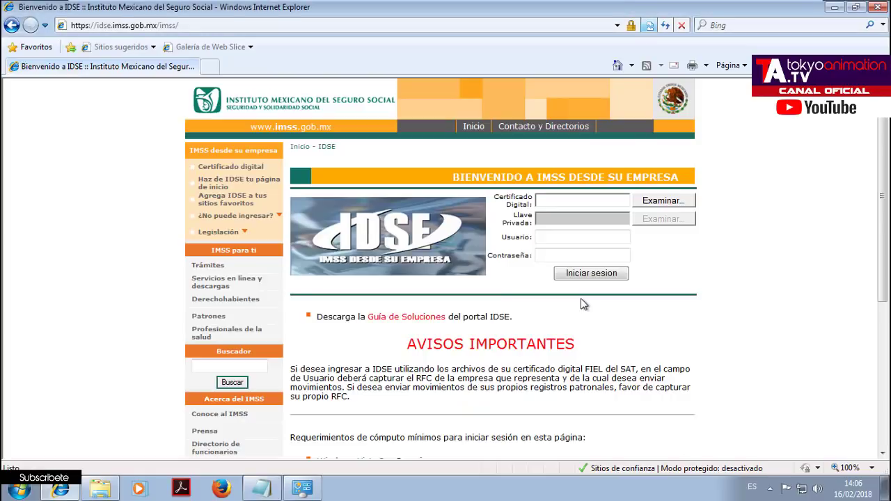
Search the Control Panel for java, open the Java settings and bring up the security exception site list for editing.
left_click(302, 488)
left_click(521, 207)
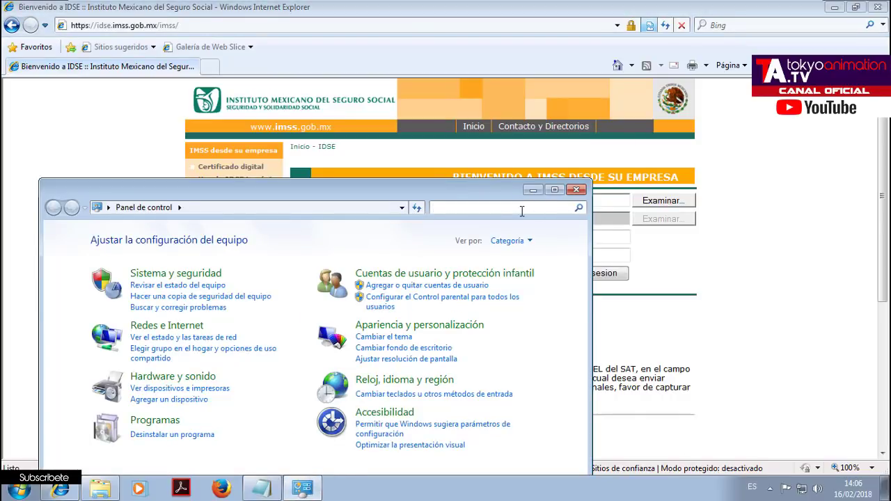
type("java")
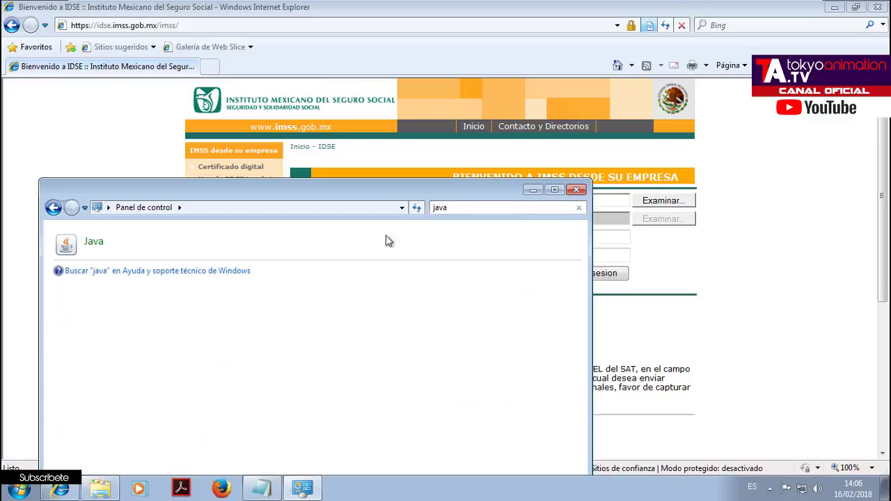
left_click(92, 249)
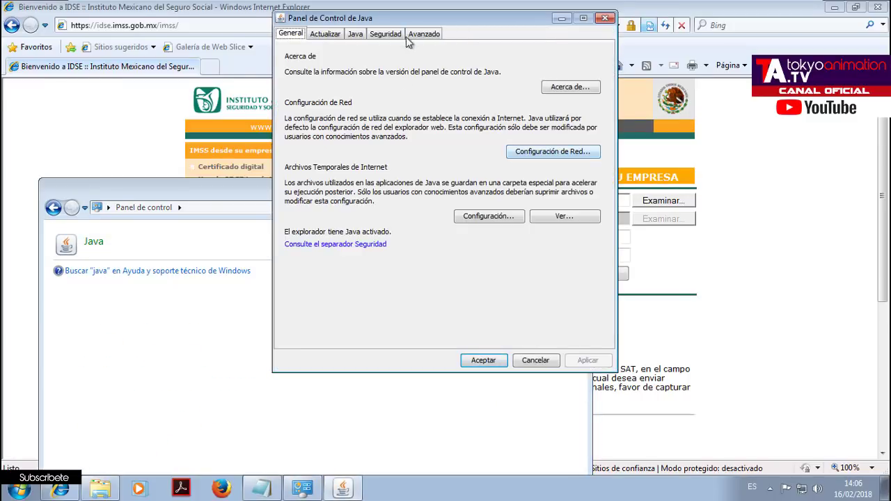
left_click(390, 35)
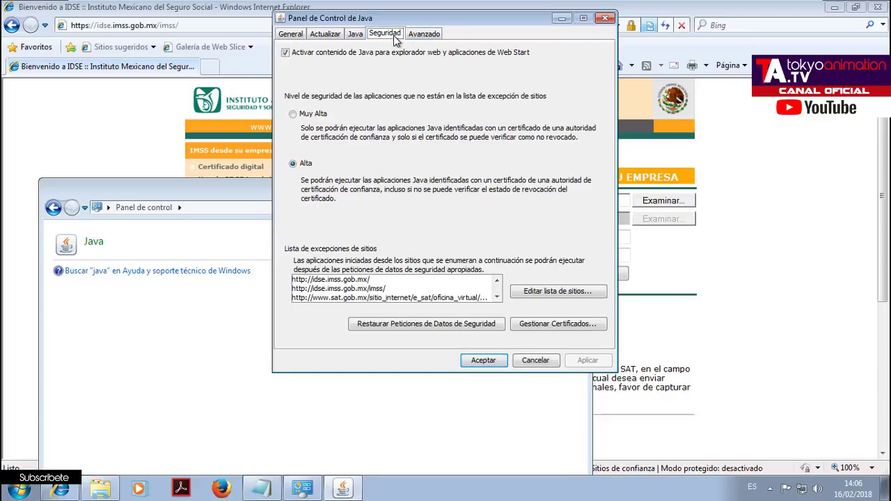
left_click(525, 291)
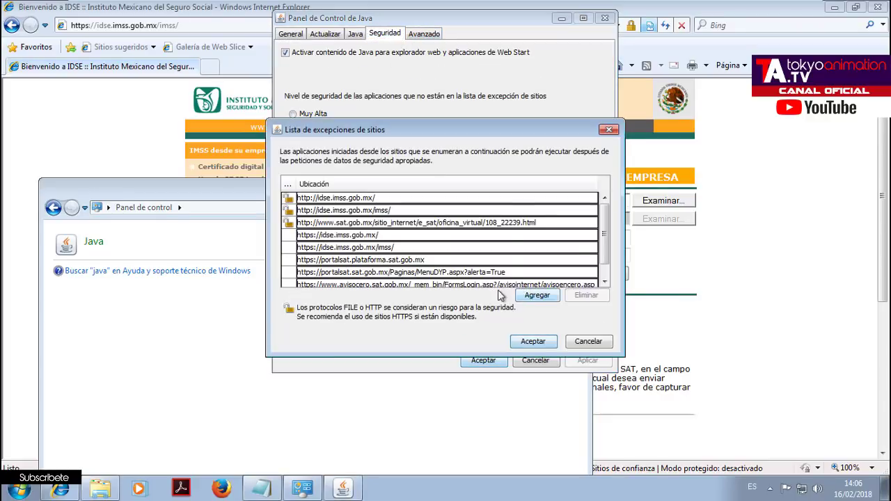
scroll(529, 272, "down", 1)
left_click(525, 296)
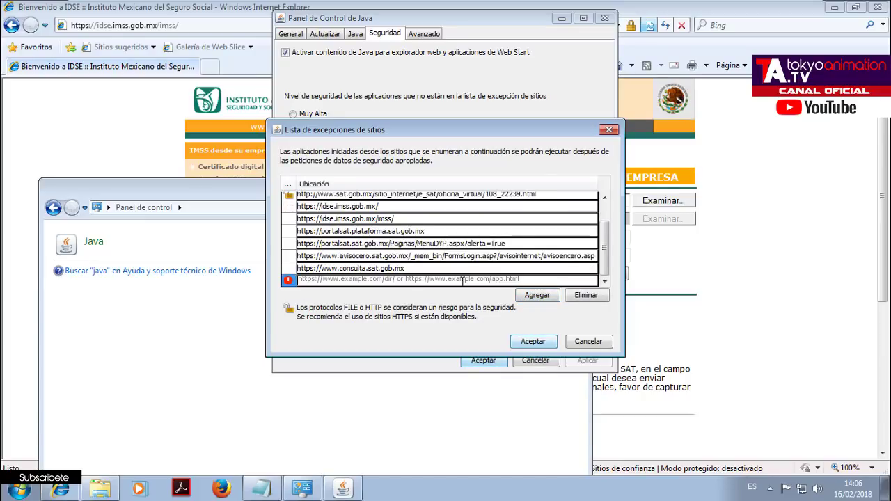
key("ctrl+v")
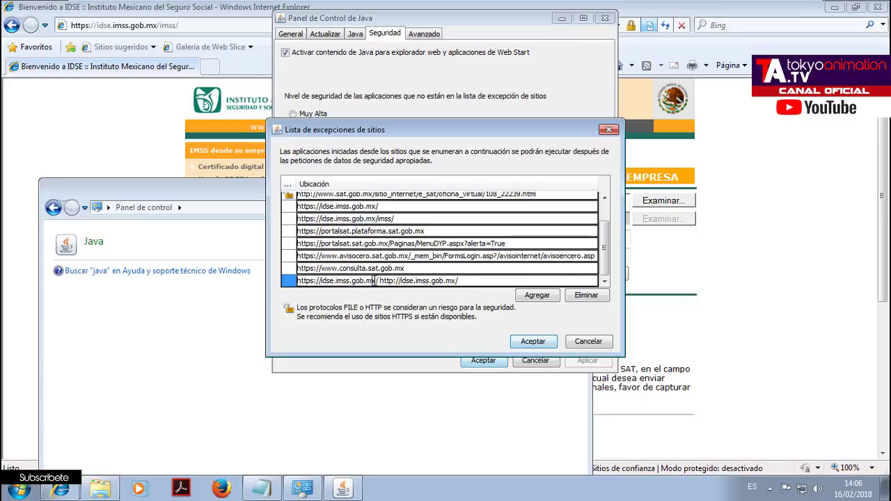
key("shift+End")
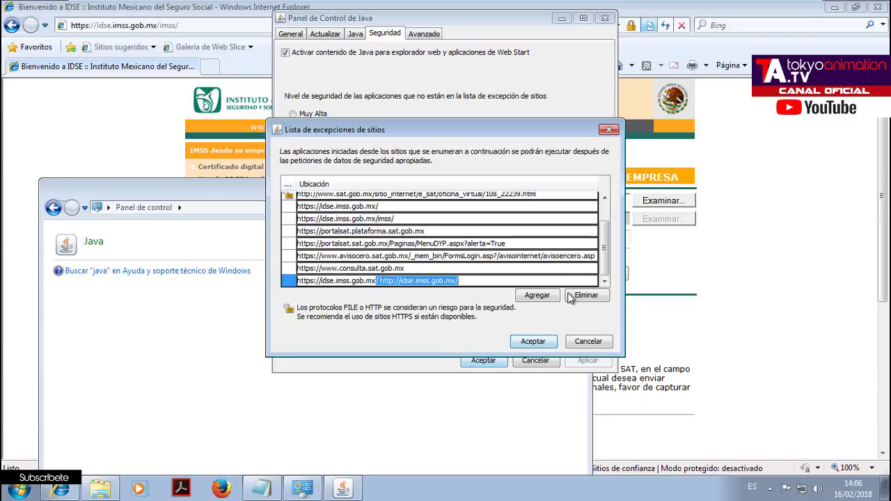
key("Delete")
left_click(558, 295)
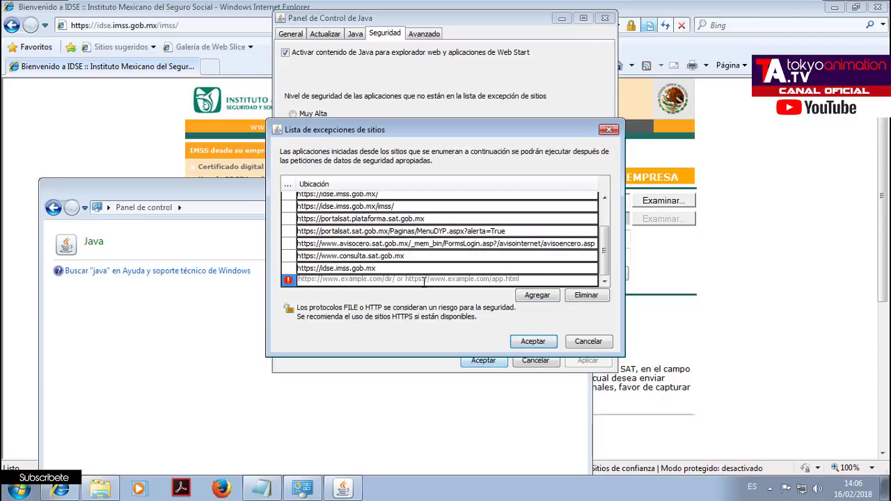
key("ctrl+v")
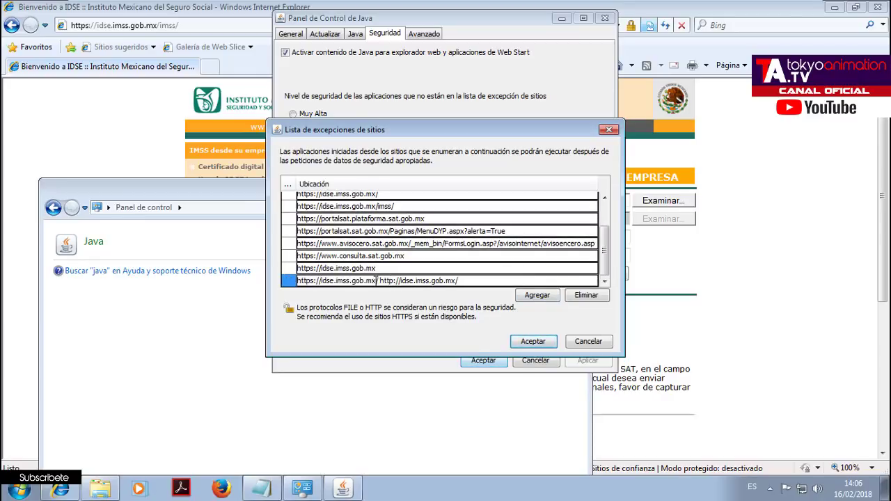
left_click_drag(380, 280, 149, 276)
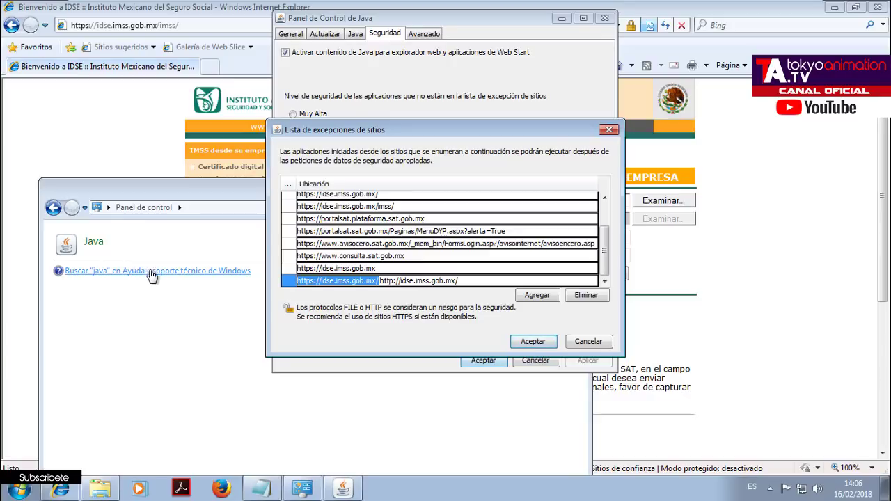
key("Delete")
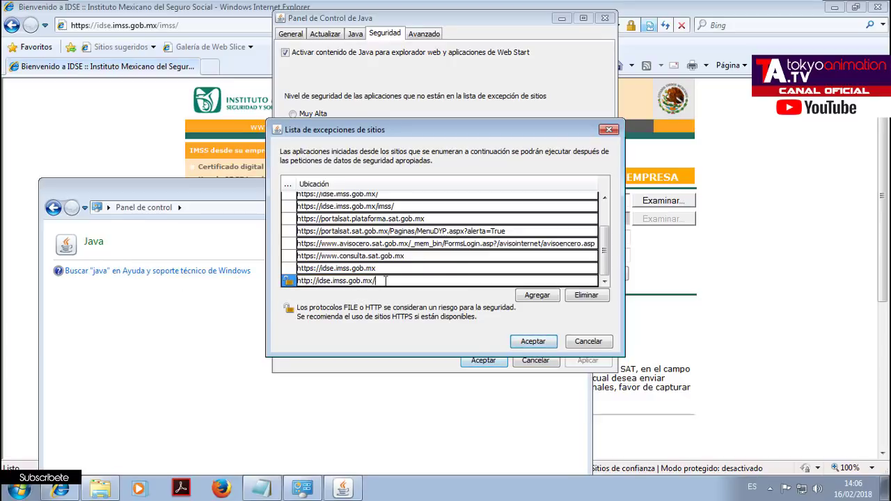
left_click(538, 295)
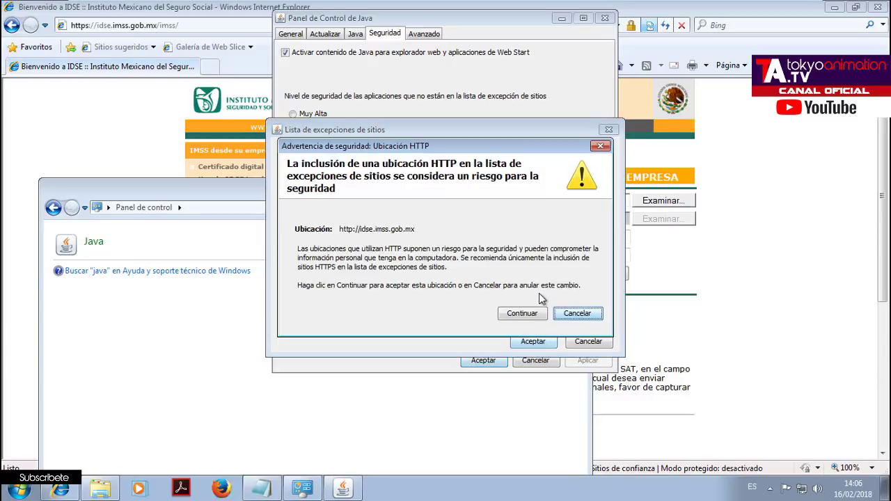
left_click(521, 313)
left_click(532, 340)
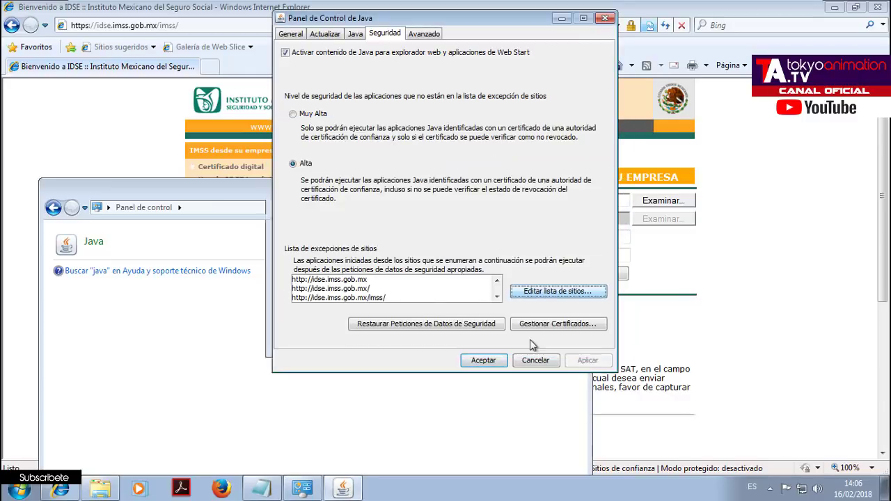
left_click(495, 362)
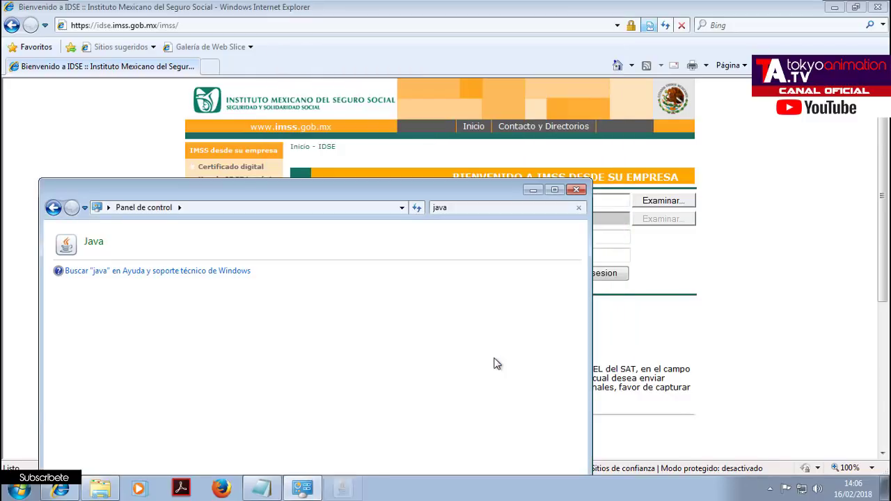
left_click(577, 191)
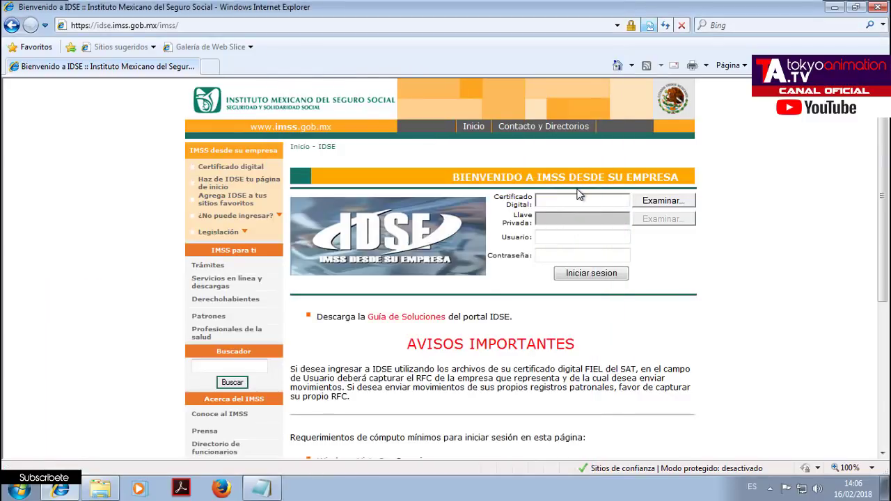
left_click(463, 30)
key("Return")
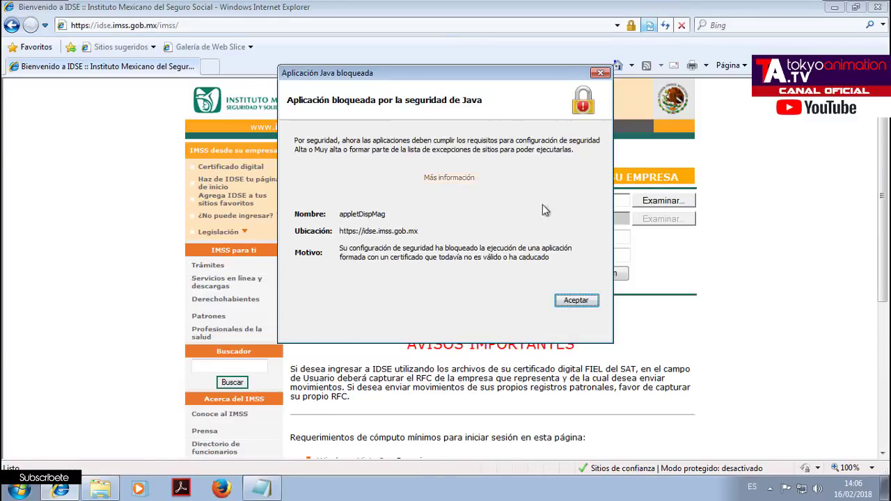
left_click(573, 300)
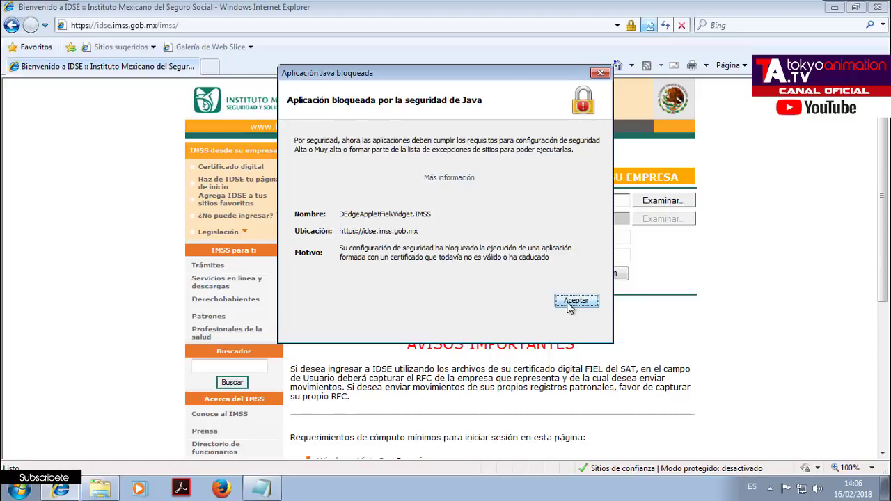
left_click(571, 303)
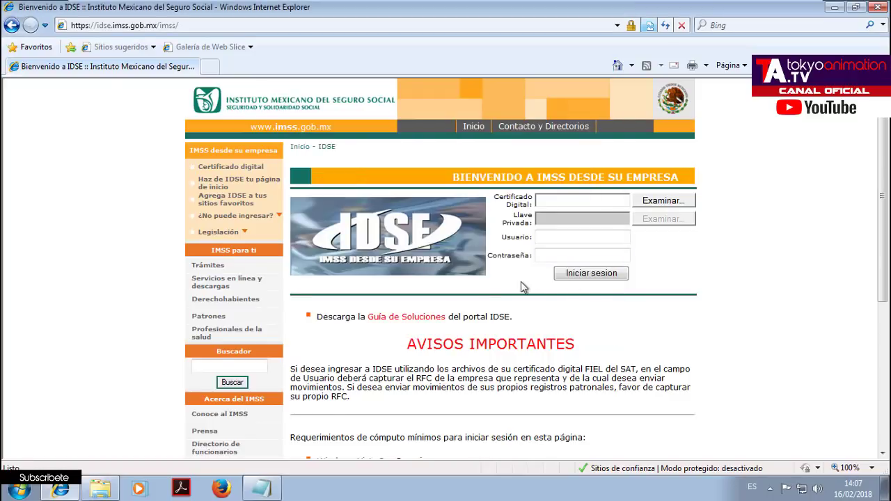
Run javapolicy from the "Seguro social, IMSS & SAT" folder as administrator, allowing its changes and the closing of Internet Explorer.
left_click(100, 490)
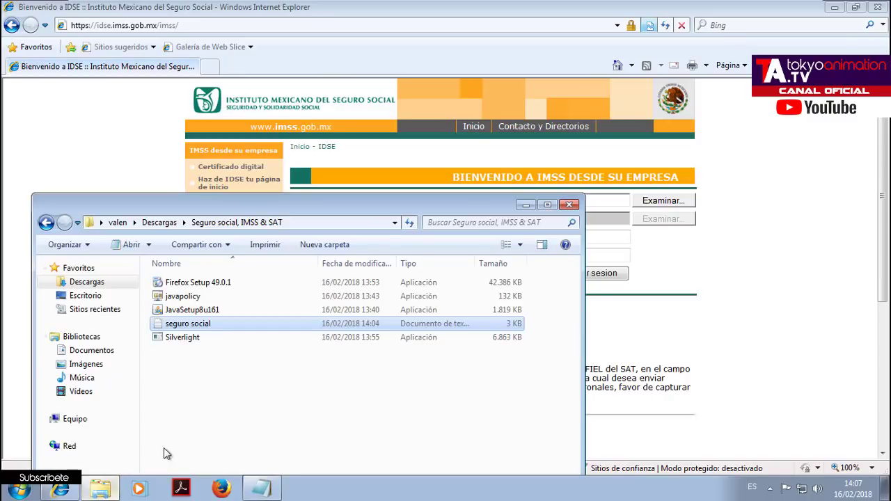
right_click(176, 295)
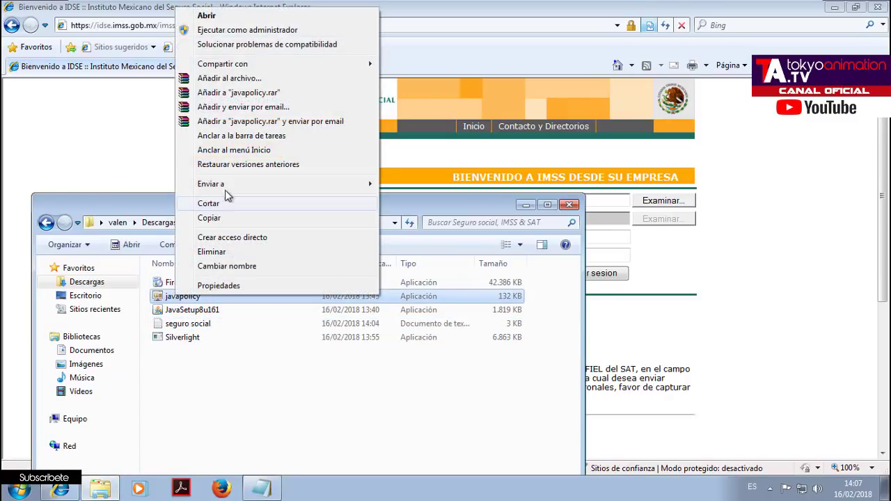
left_click(240, 31)
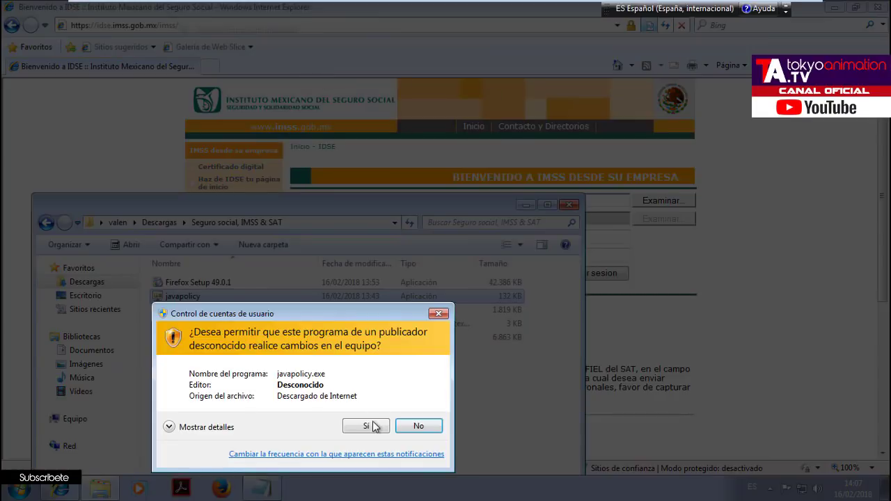
left_click(367, 426)
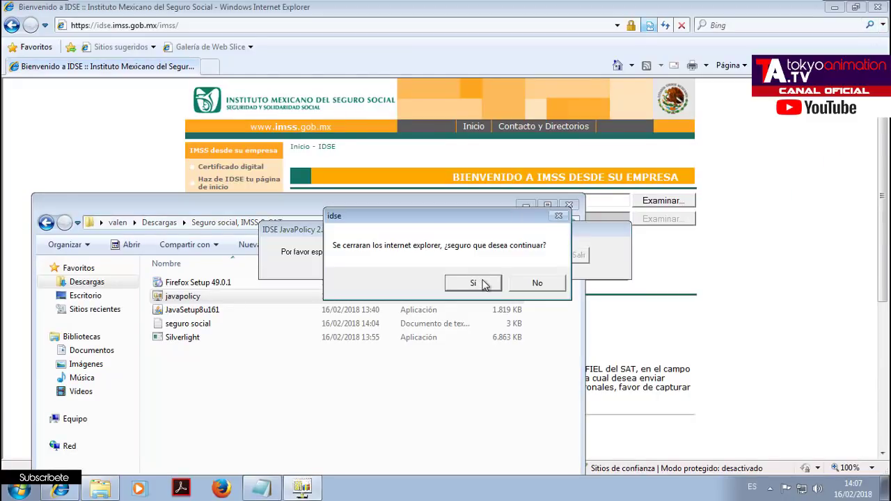
left_click(483, 284)
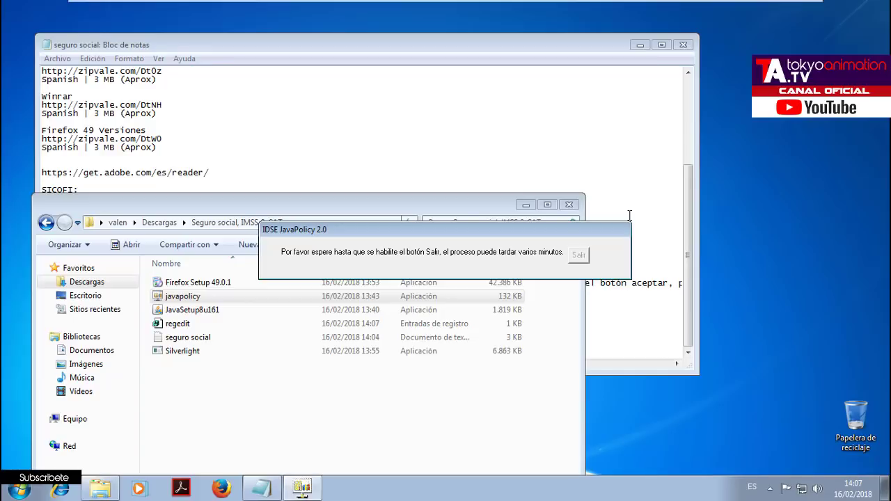
Close the seguro social text file with its changes saved, and exit IDSE JavaPolicy when it finishes.
left_click(683, 45)
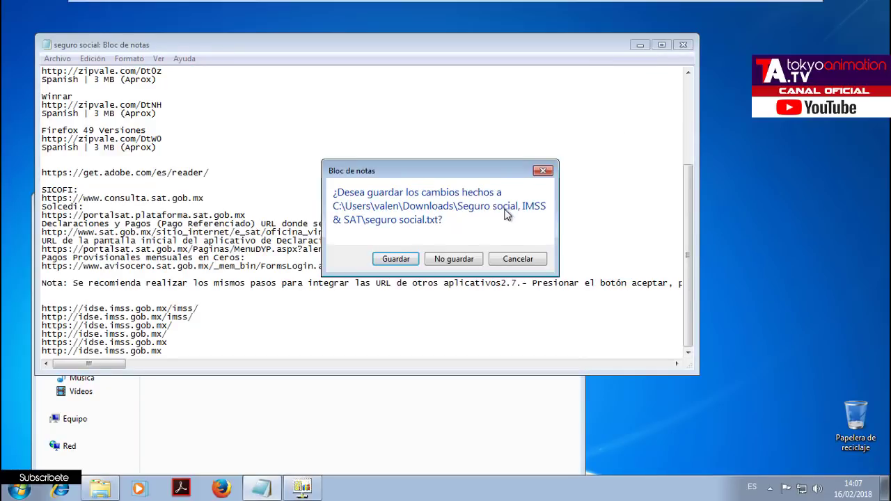
left_click(411, 260)
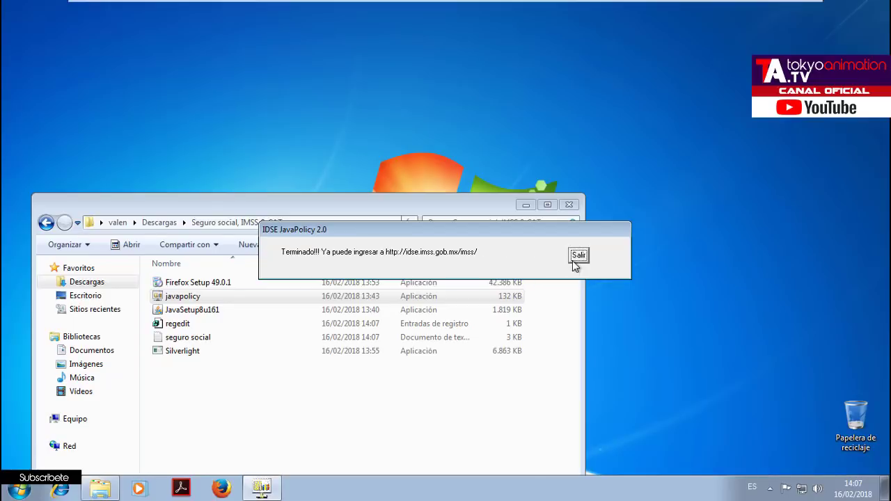
left_click(577, 256)
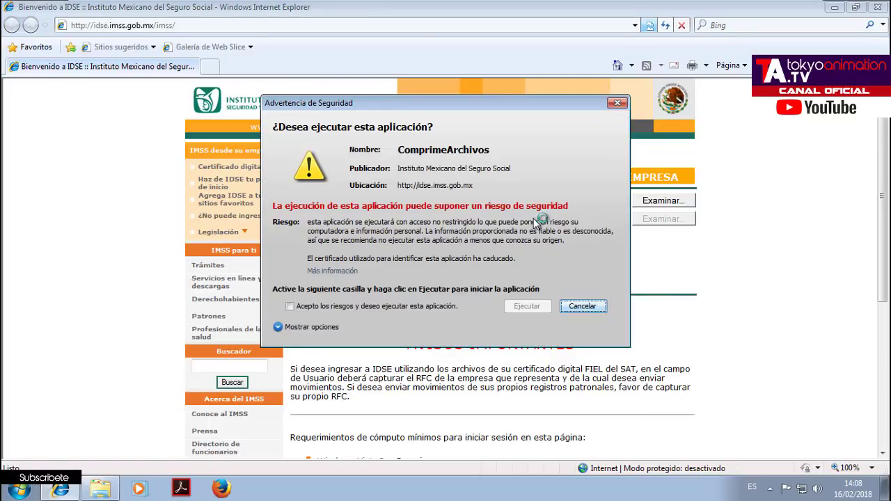
Accept the risks and run the ComprimeArchivos and DEdgeAppletFielWidget.IMSS applets on the IDSE page.
left_click(419, 306)
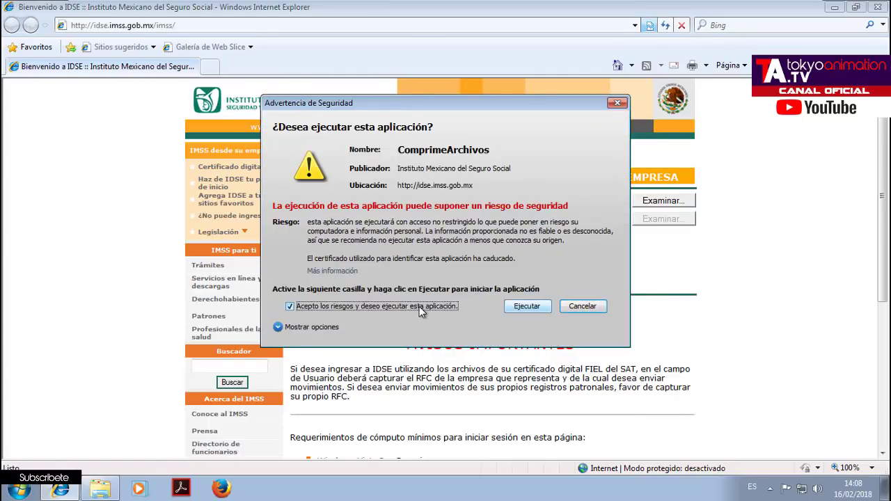
left_click(519, 310)
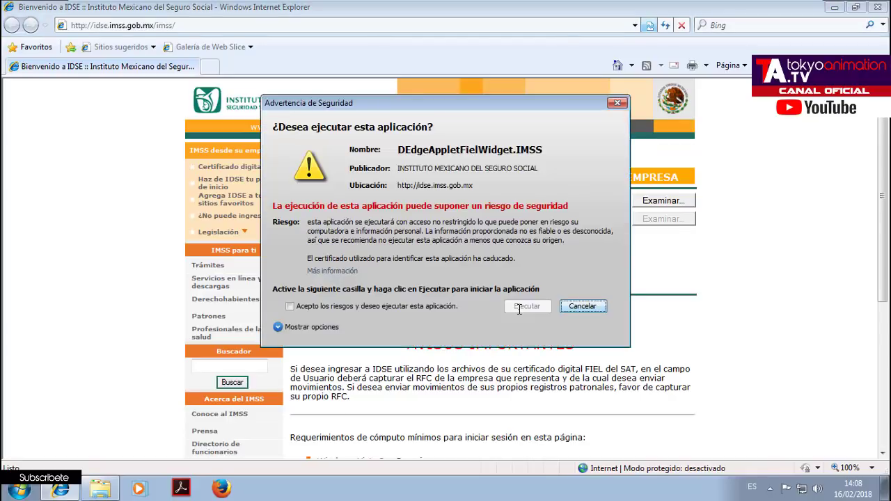
left_click(429, 305)
left_click(524, 308)
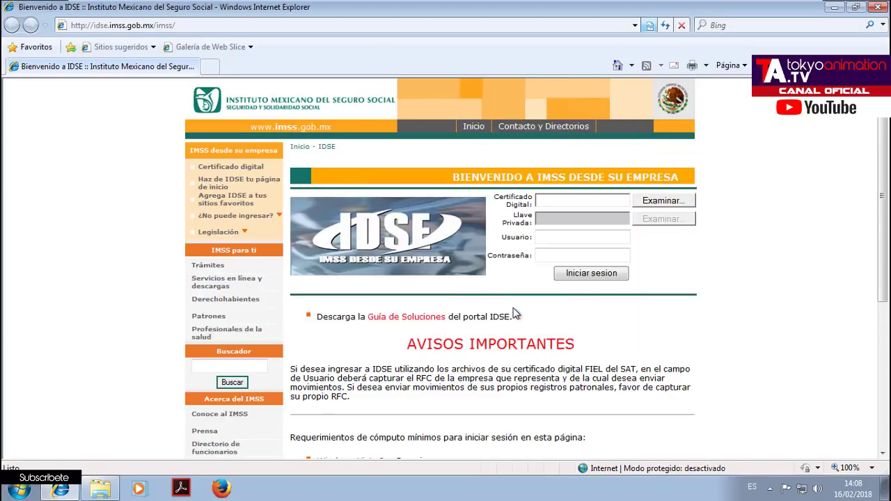